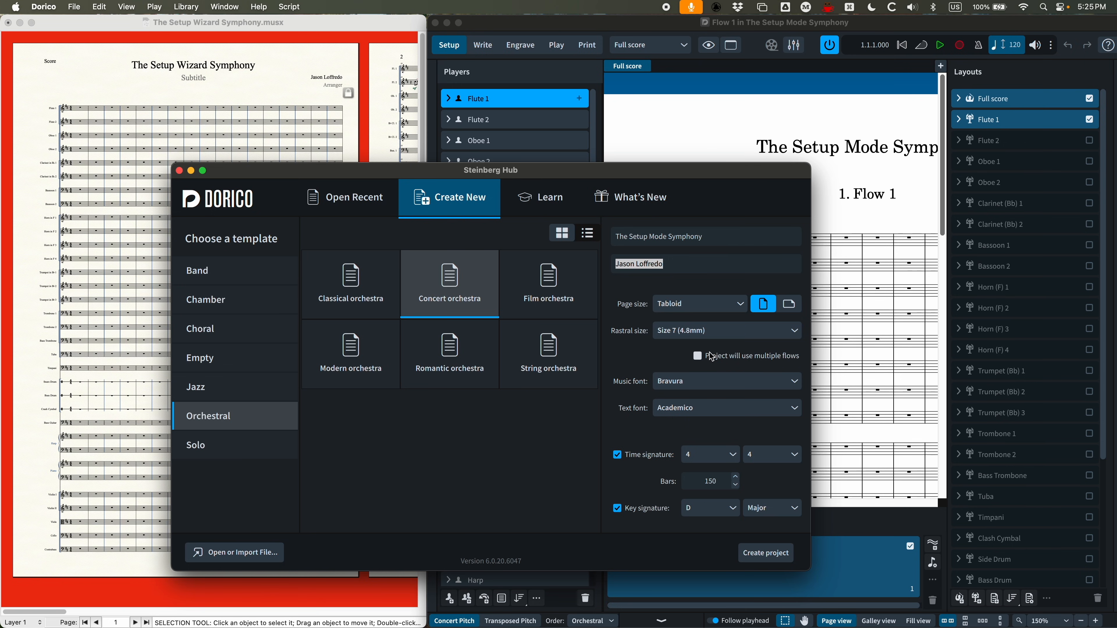
Step: Toggle the option for a project with multiple flows, and close the Steinberg Hub without creating a project
left_click(700, 357)
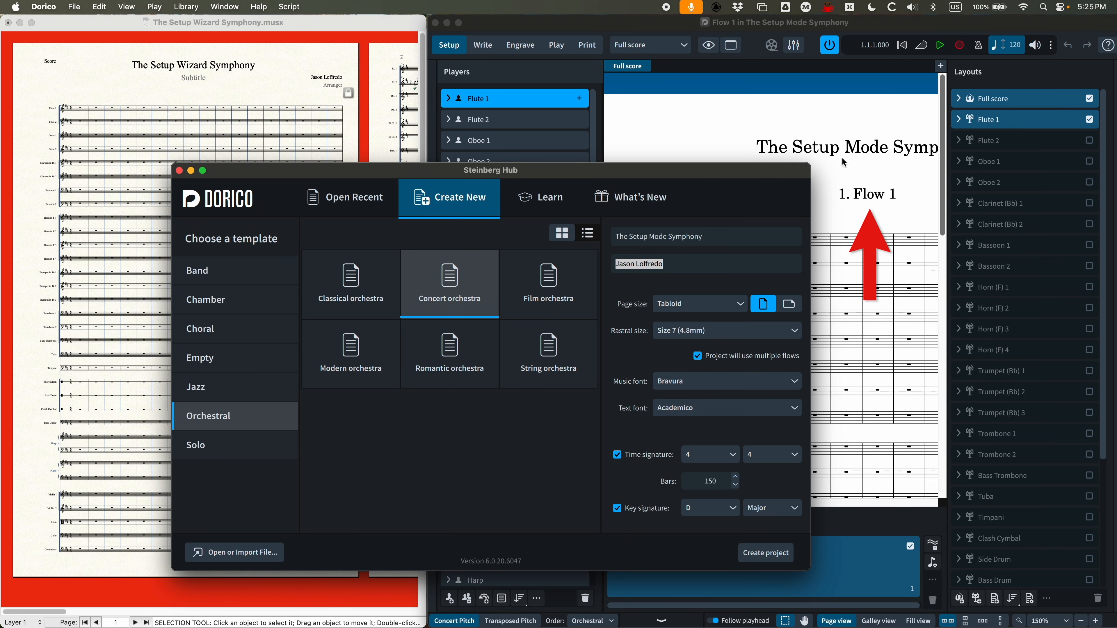
left_click(698, 357)
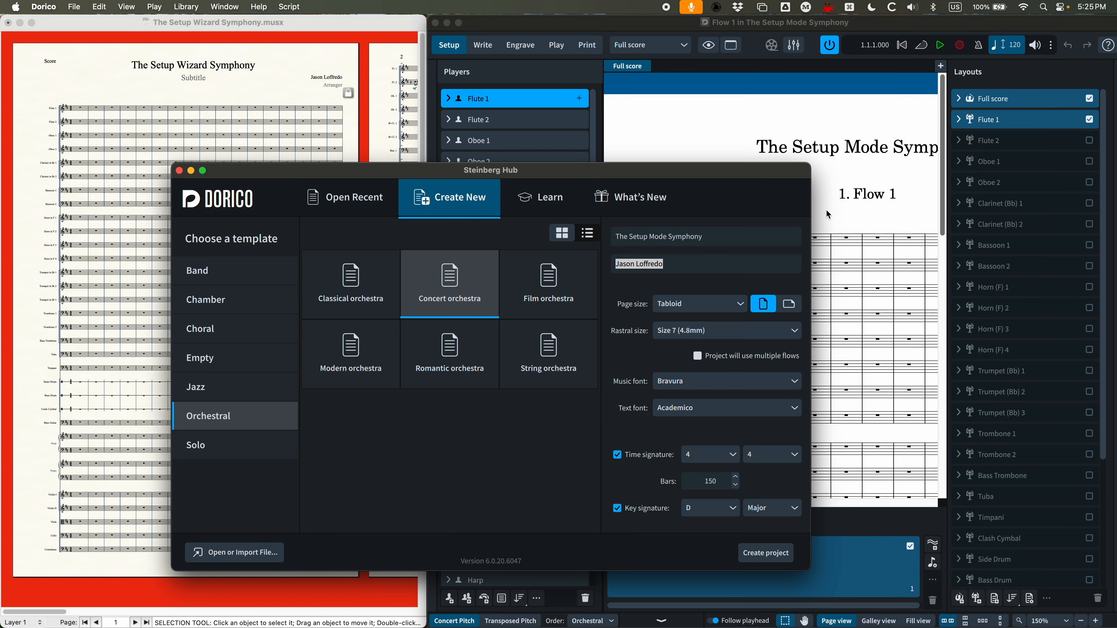
left_click(698, 354)
left_click(179, 170)
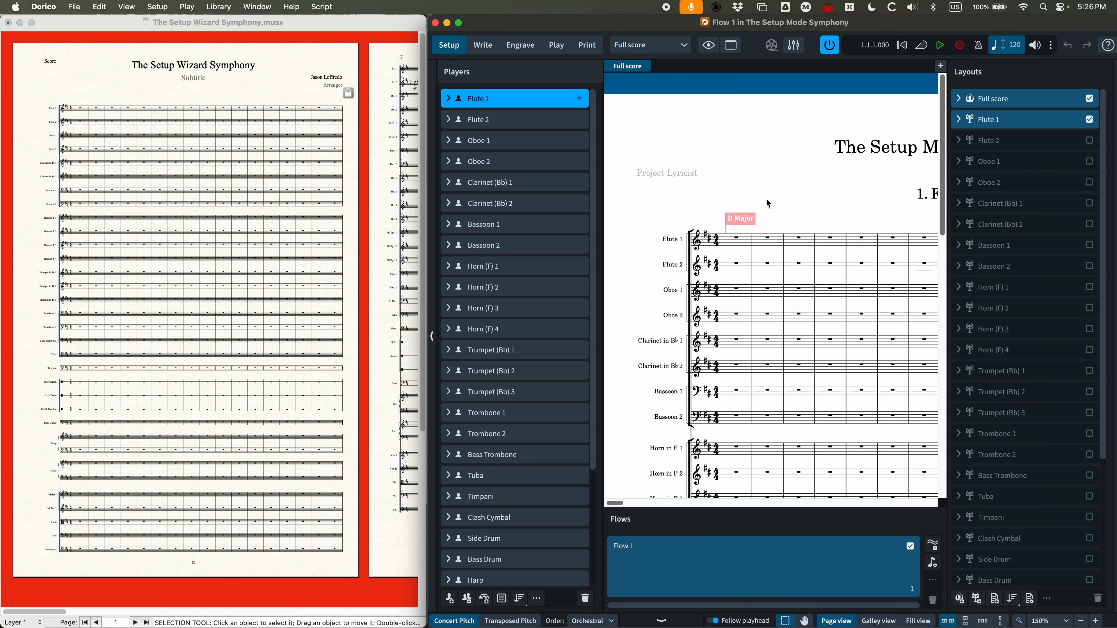
Step: Switch to Finale, open the ScoreManager's instrument list, and view the replacement choices for the first flute and the instruments available to add
left_click(306, 29)
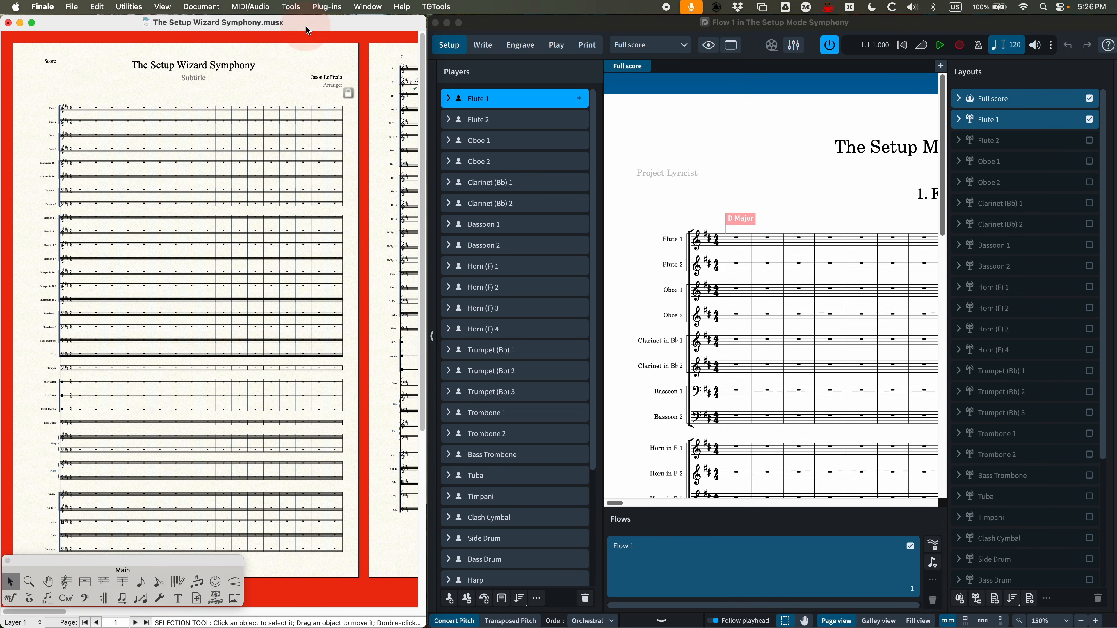
key("super+k")
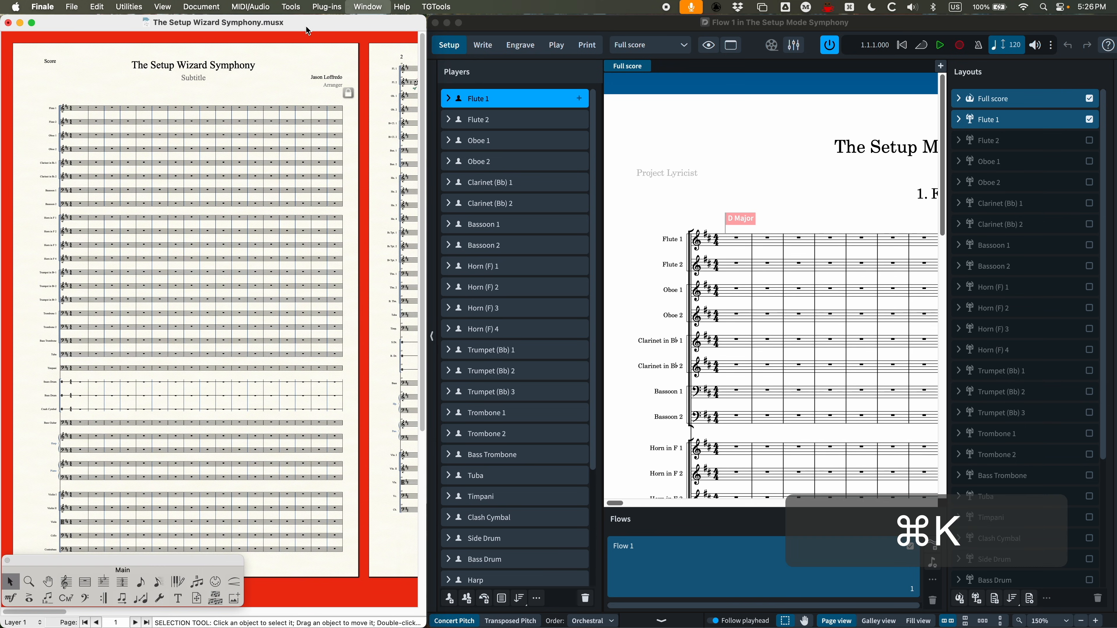
left_click_drag(532, 67, 537, 68)
left_click(132, 98)
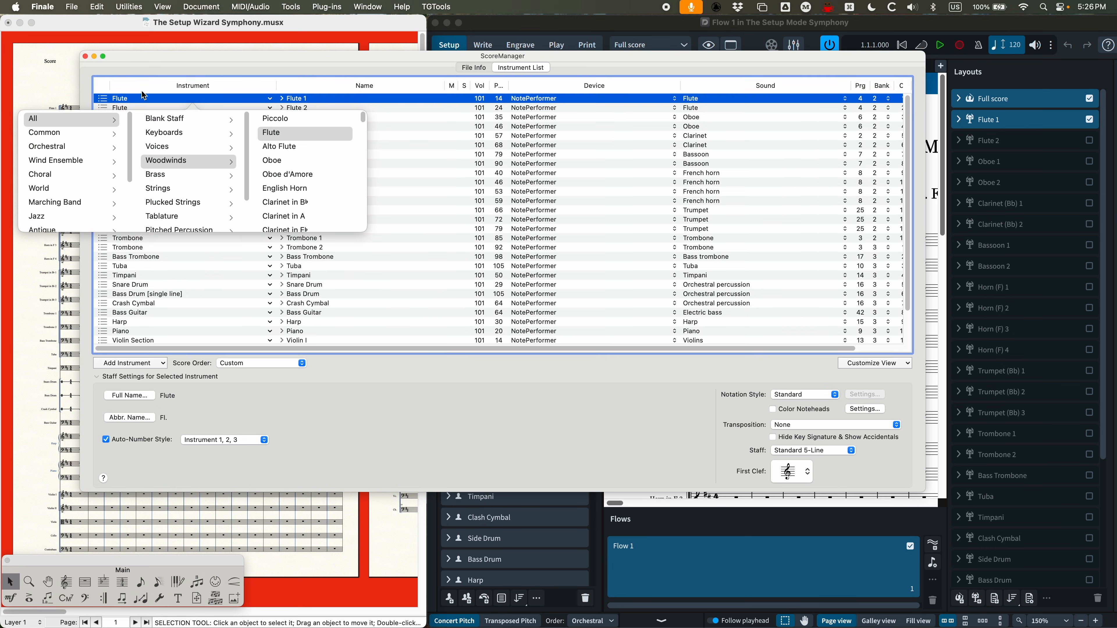
left_click(171, 60)
left_click(162, 363)
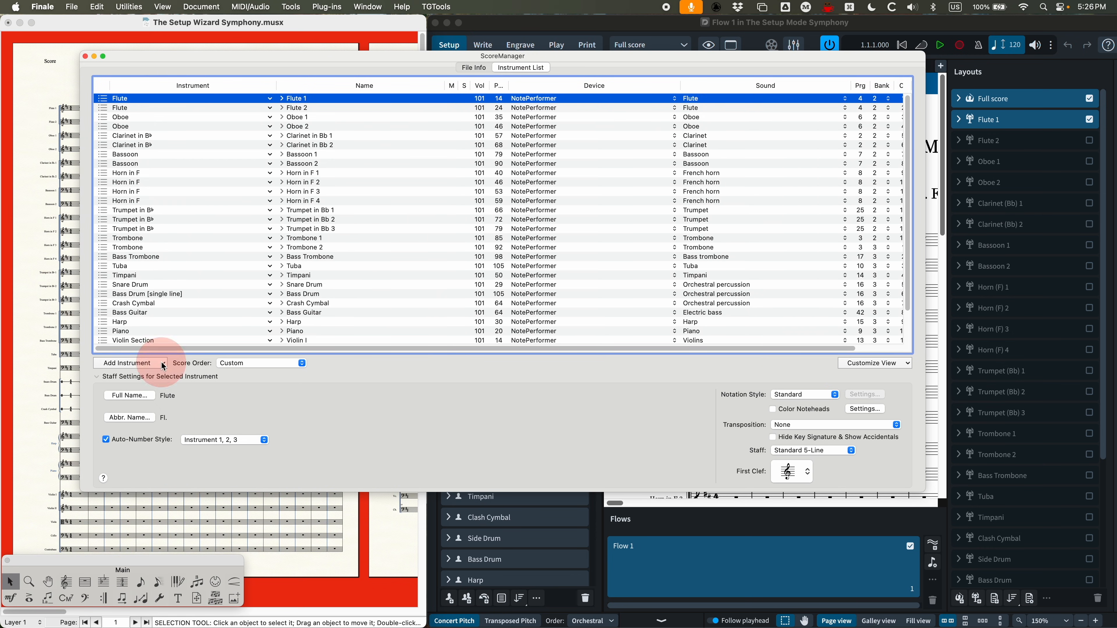
left_click(481, 396)
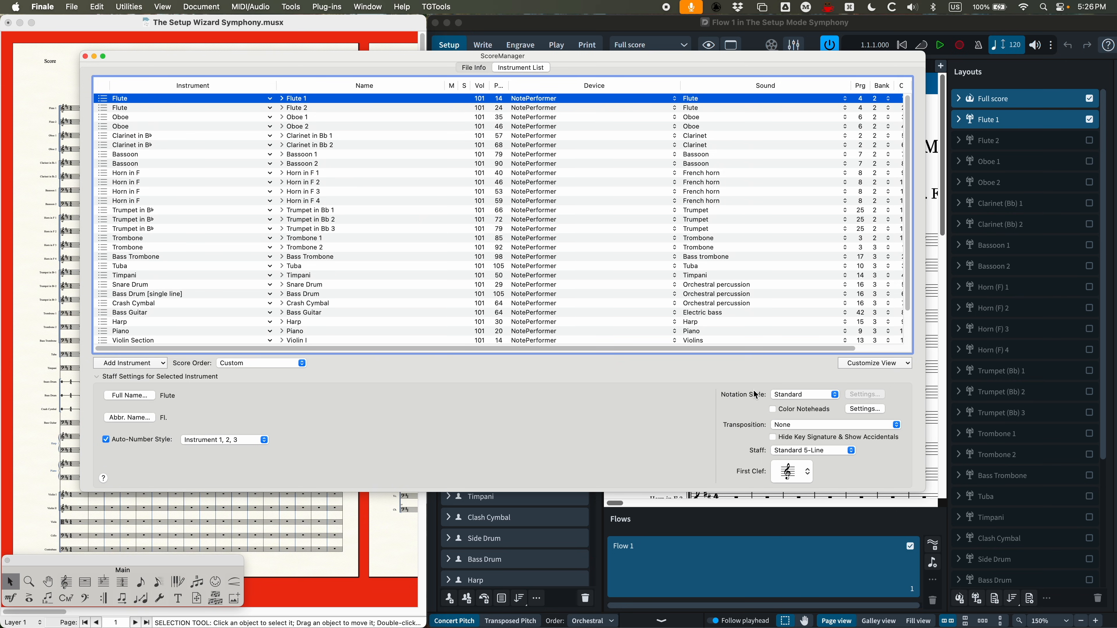
Step: Look through the notation style and staff type choices for the first flute, and close the ScoreManager
left_click(802, 395)
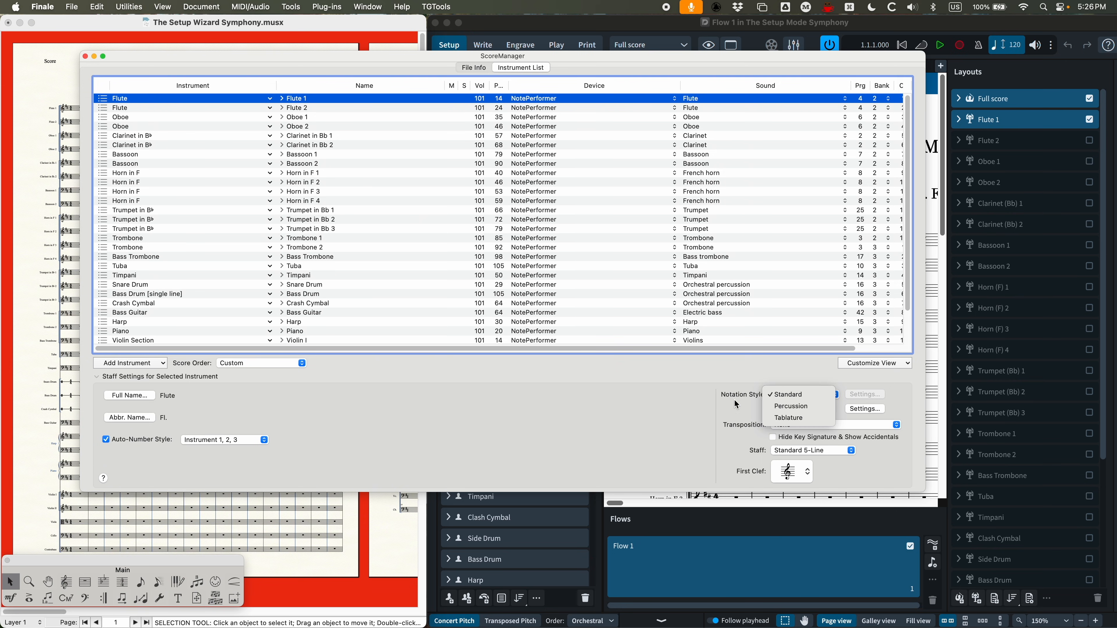
left_click(718, 401)
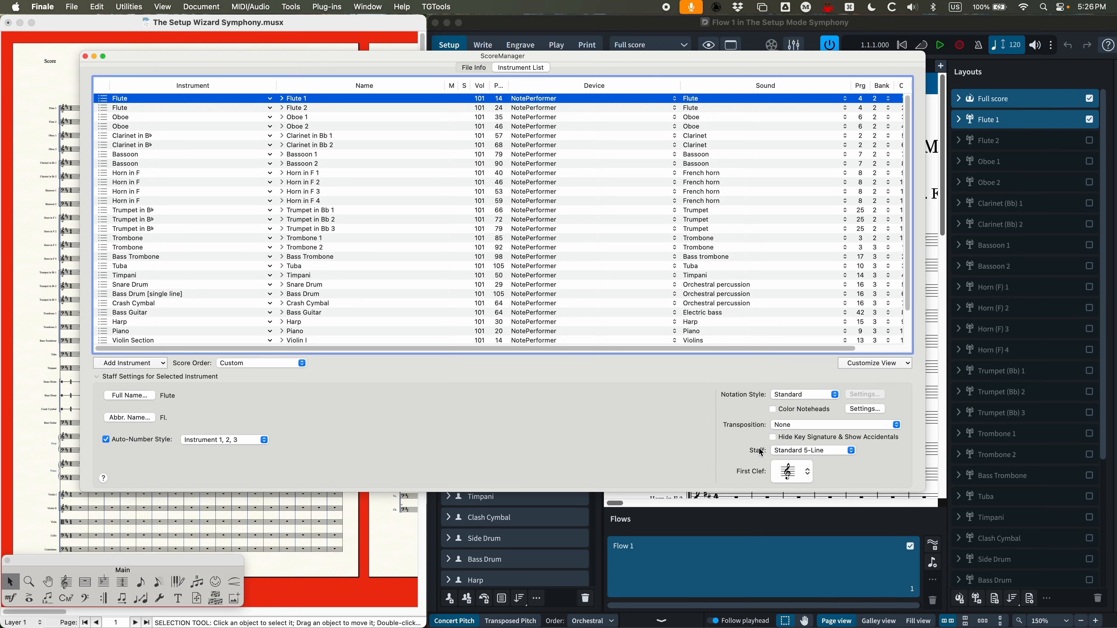
left_click(808, 452)
left_click(713, 444)
left_click_drag(258, 68, 251, 69)
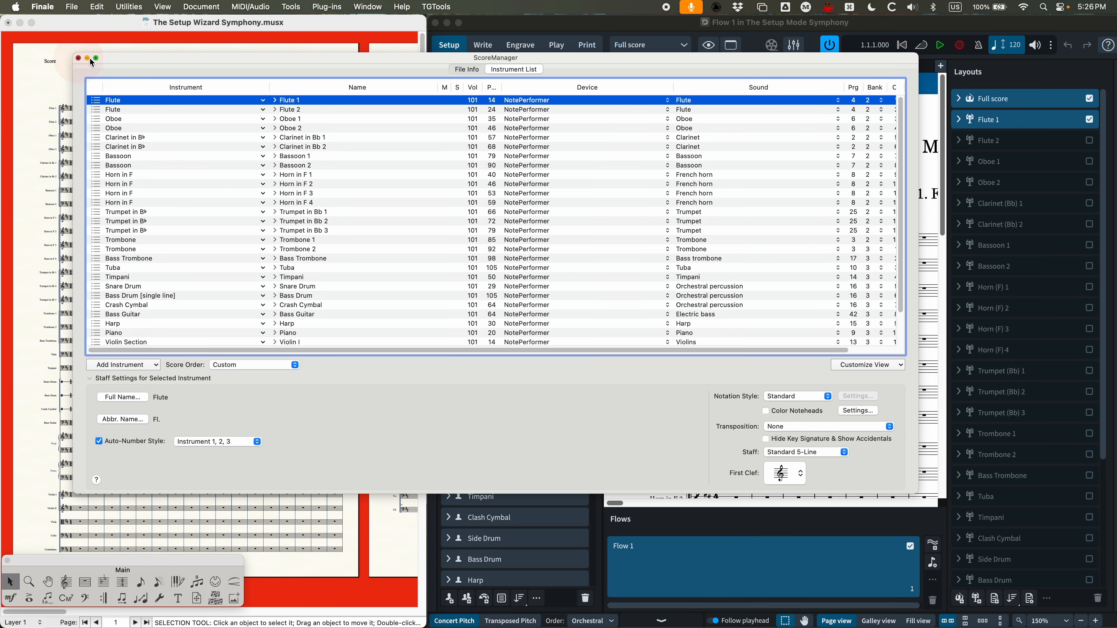
left_click(78, 58)
Step: Switch to Dorico and compare the player types of Violin I and Flute 1 in the list of players
left_click(548, 25)
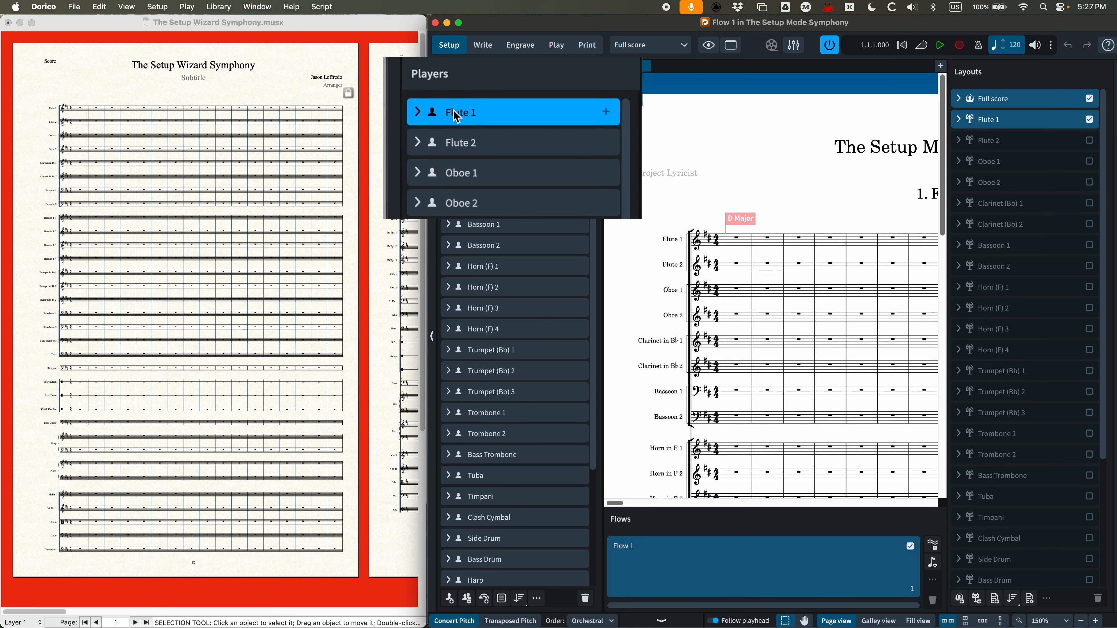
scroll(471, 105, "down", 5)
left_click(492, 494)
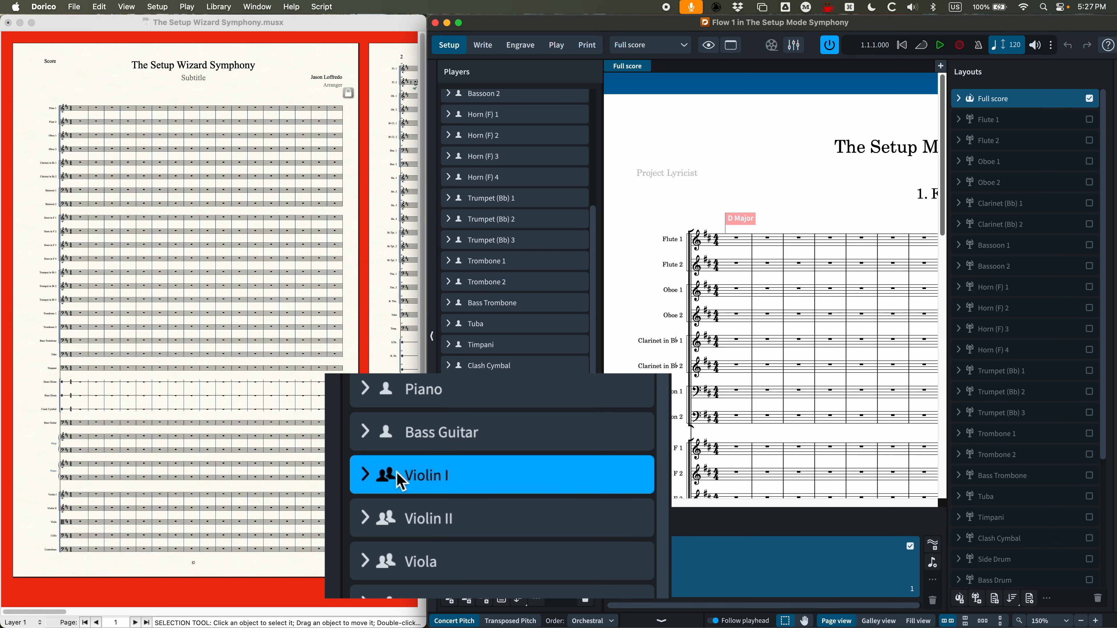
scroll(475, 496, "up", 5)
left_click(480, 101)
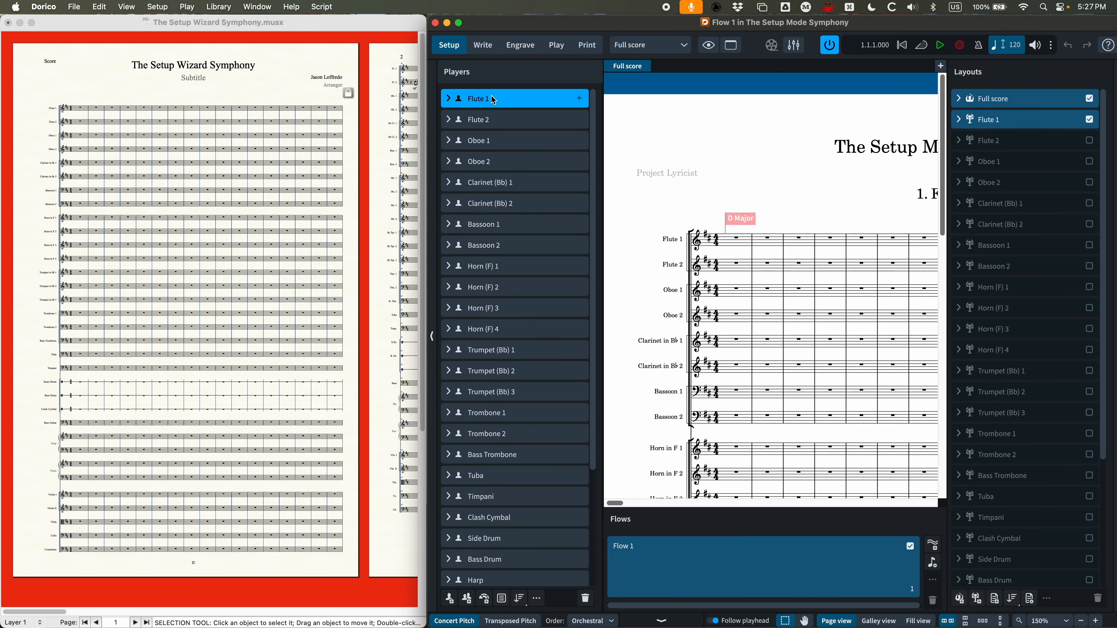
Step: Create a new solo player and browse the Woodwinds family for its instrument
key("shift+p")
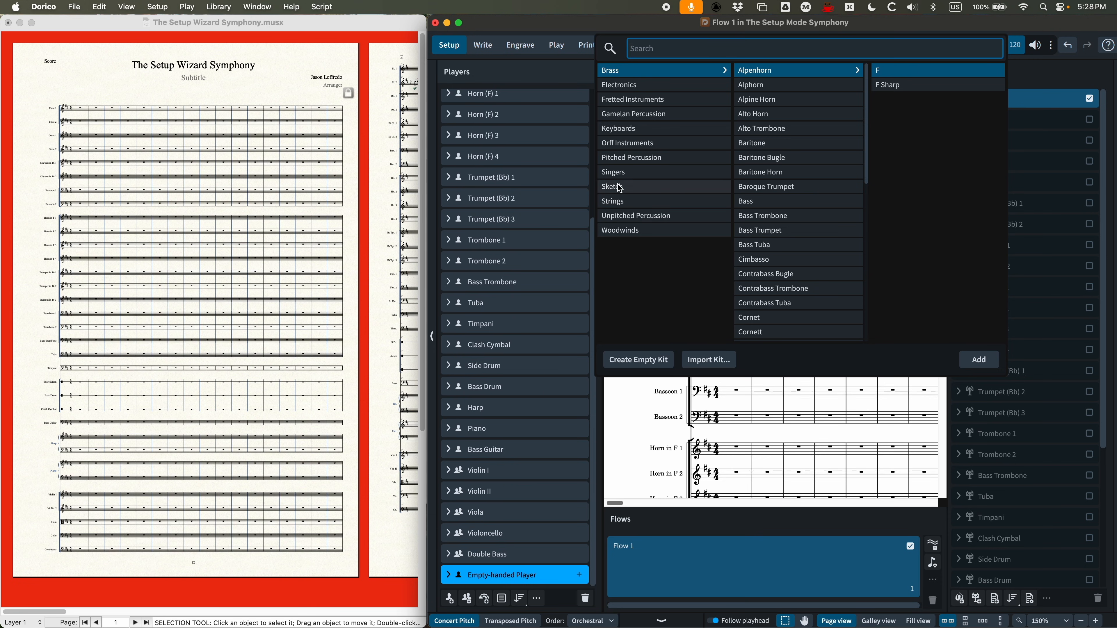
left_click(619, 231)
scroll(801, 232, "down", 5)
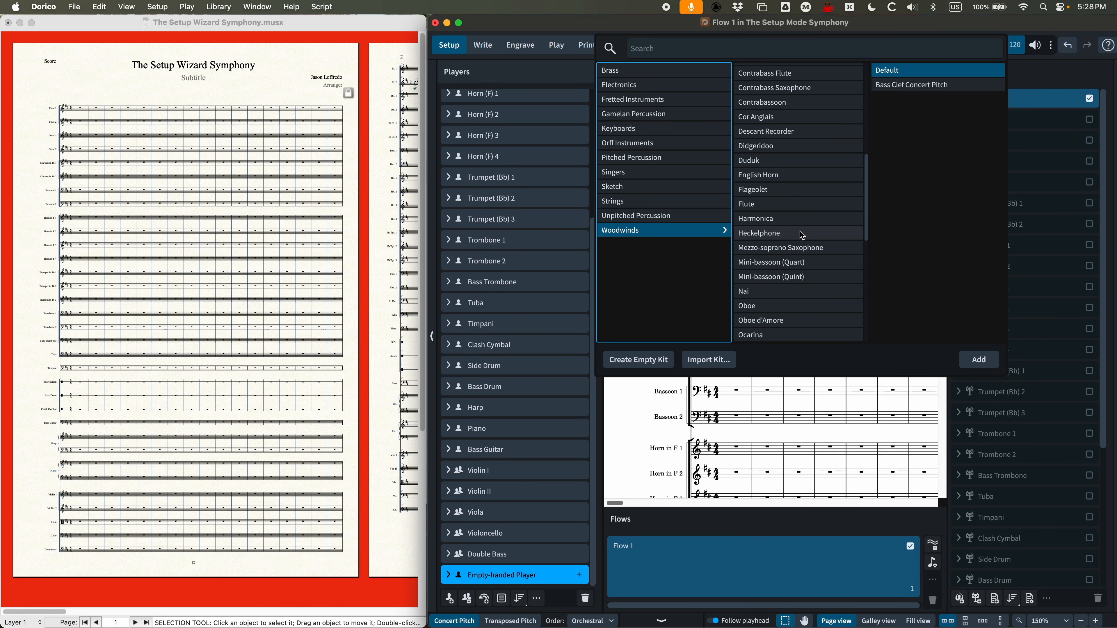
scroll(800, 232, "up", 5)
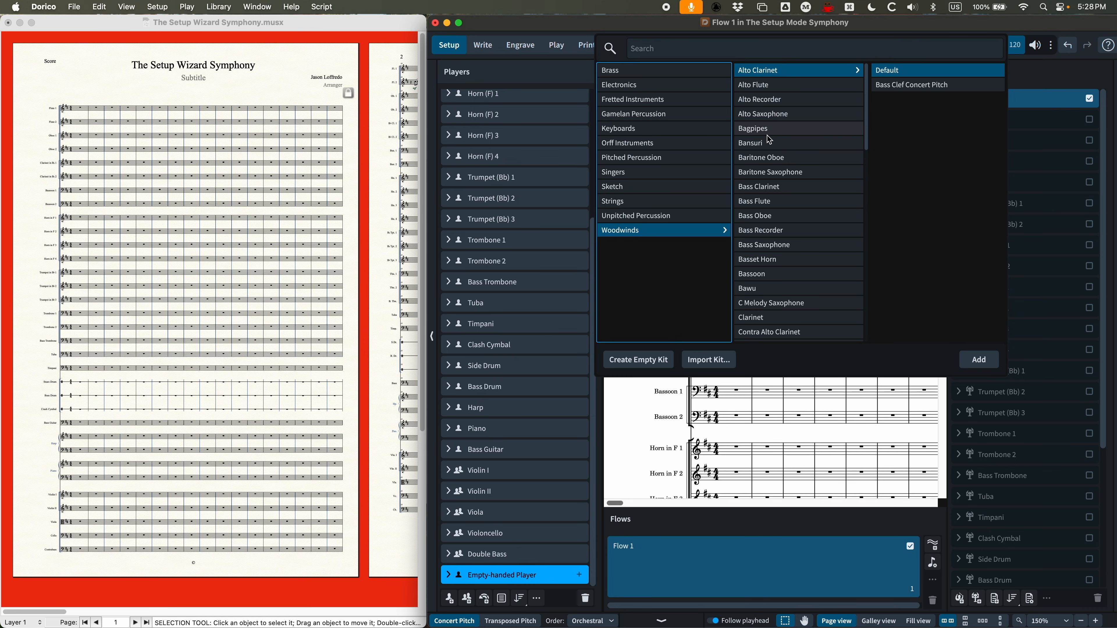
scroll(768, 139, "down", 5)
scroll(767, 138, "up", 5)
left_click(646, 76)
Step: Search the instruments for "engl" and assign English Horn to the new solo player
left_click(665, 50)
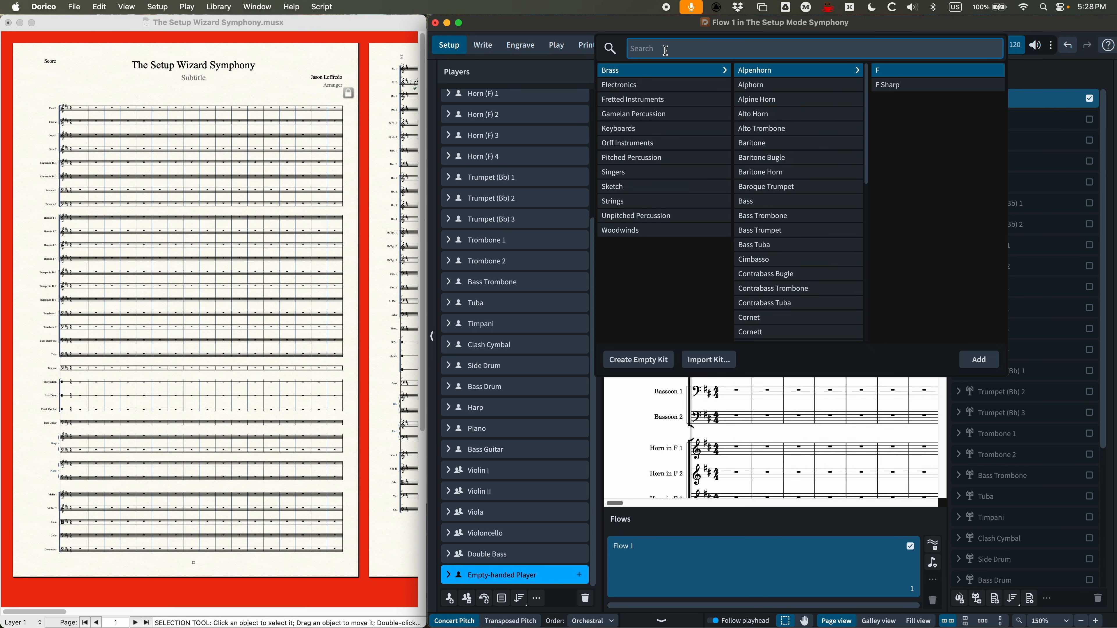
type("eng")
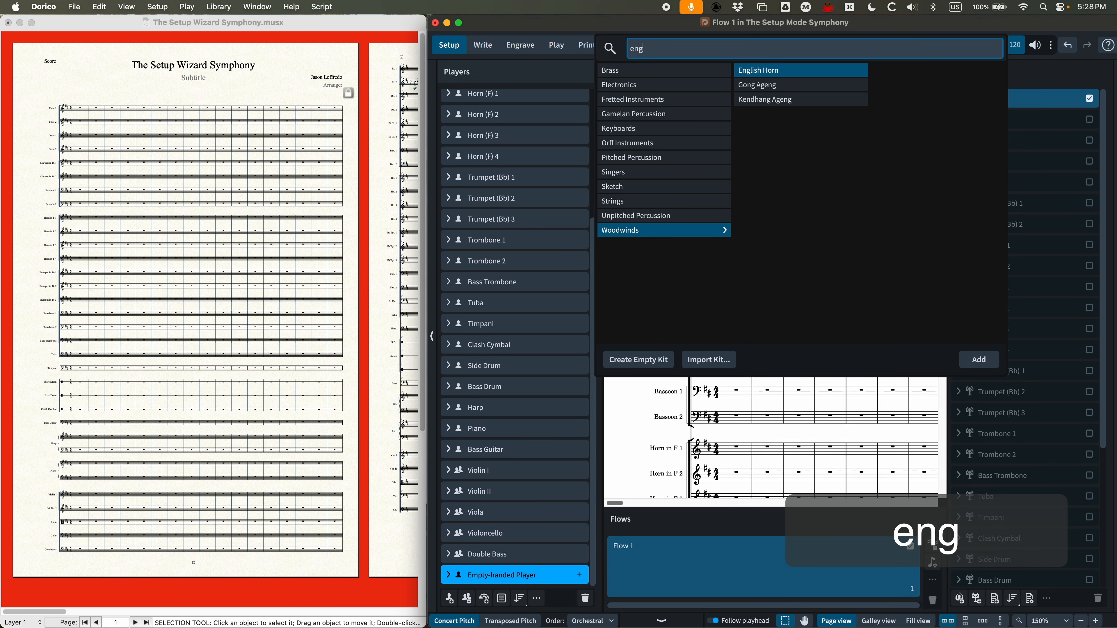
type("l")
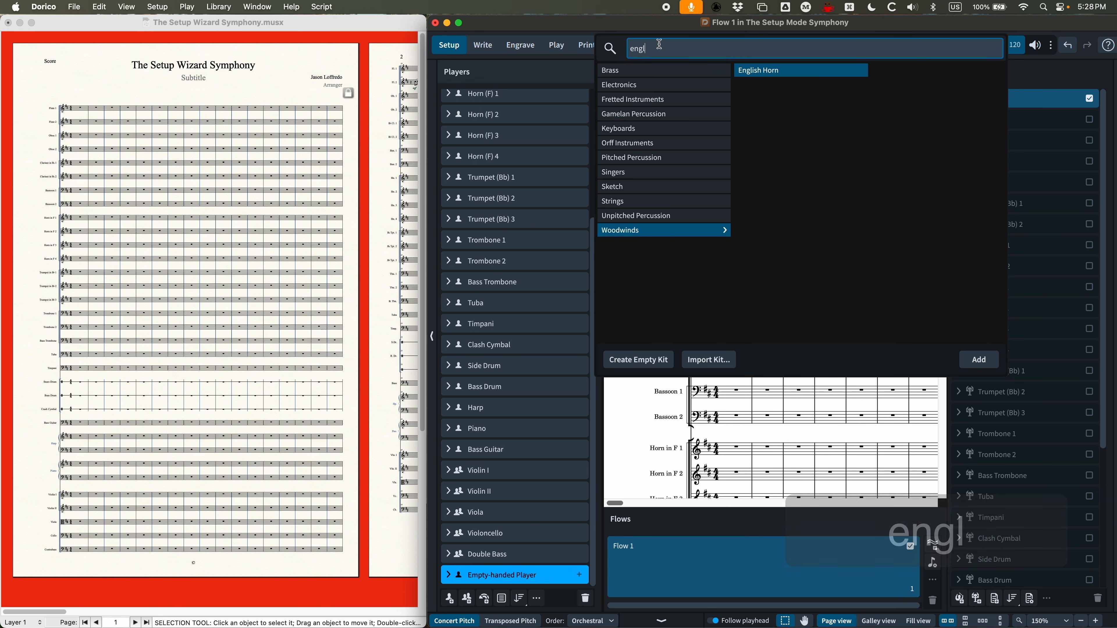
left_click(760, 72)
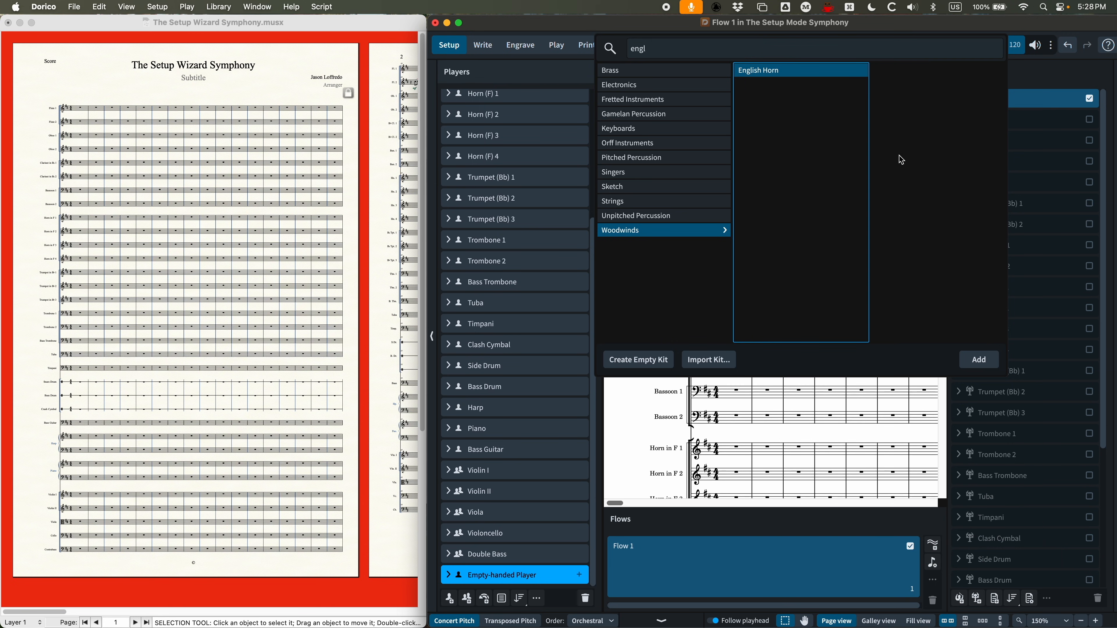
left_click(978, 358)
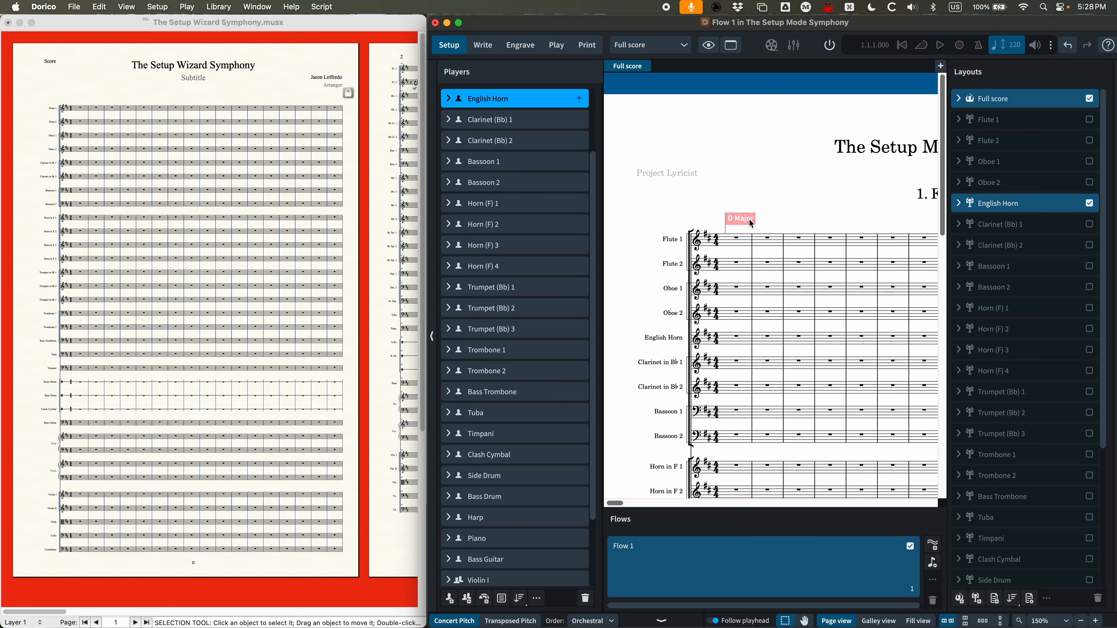
scroll(488, 263, "up", 3)
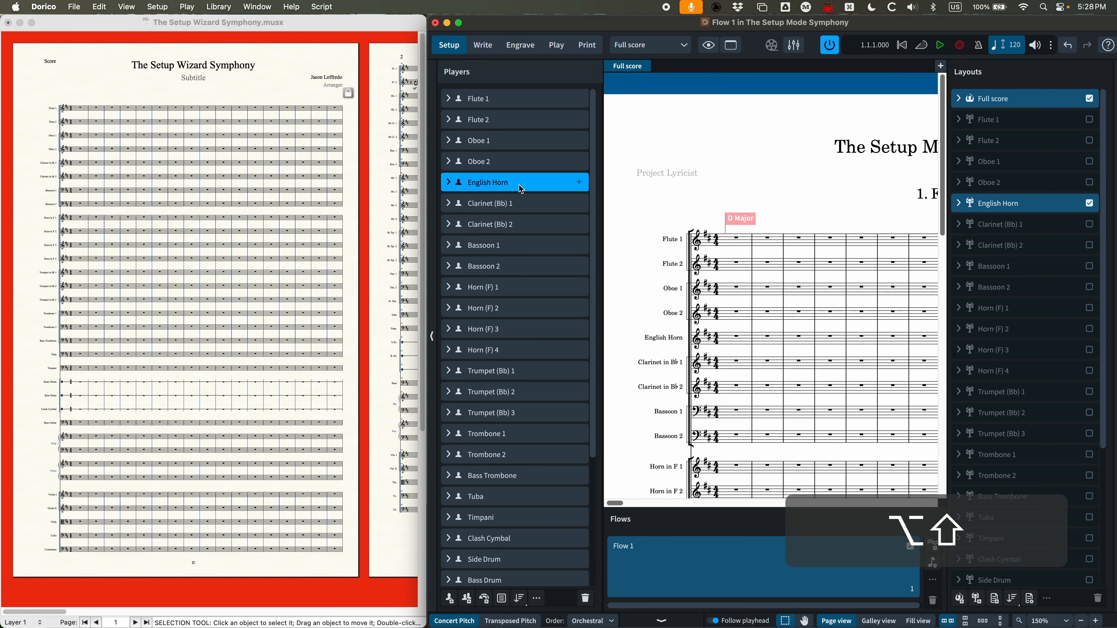
Step: Add a section player holding Viola, found by searching for "viol", and undo the addition
key("alt+shift+p")
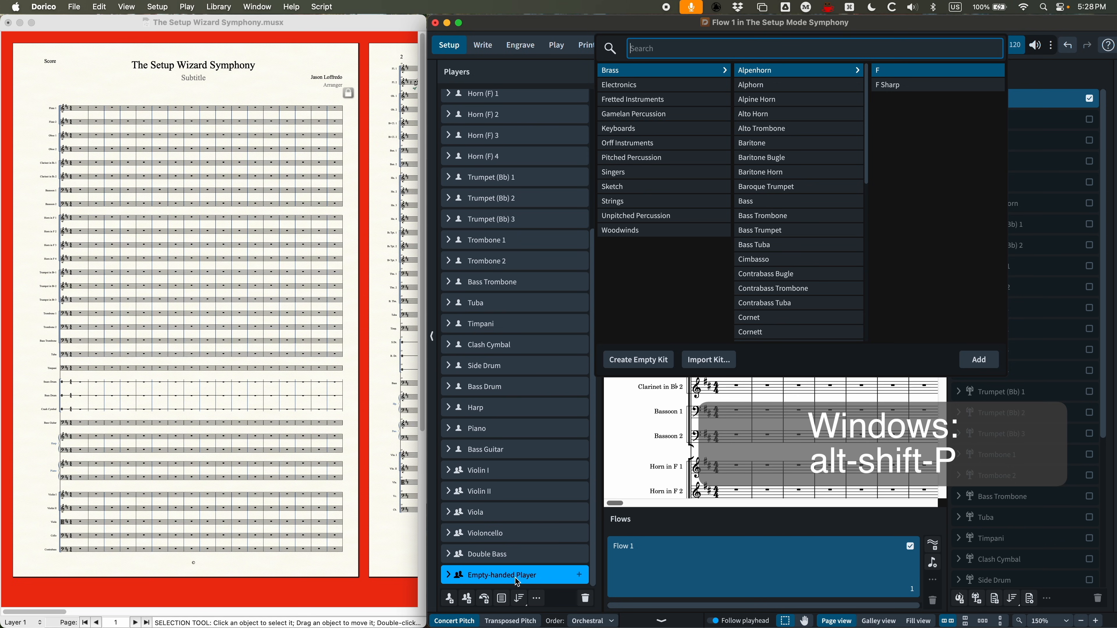
type("viol")
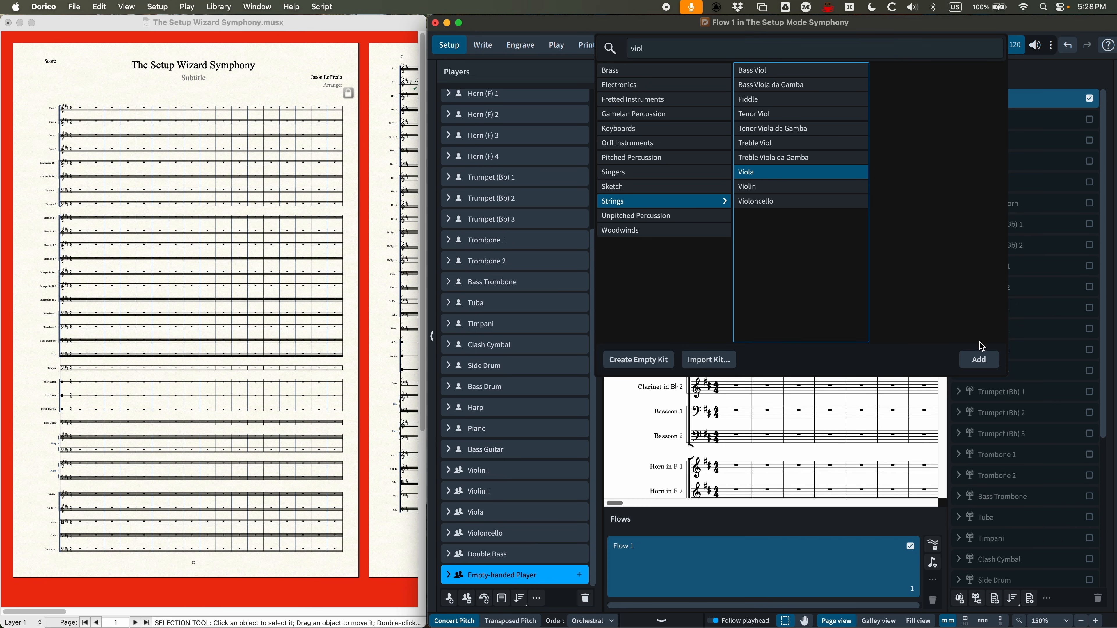
left_click(978, 360)
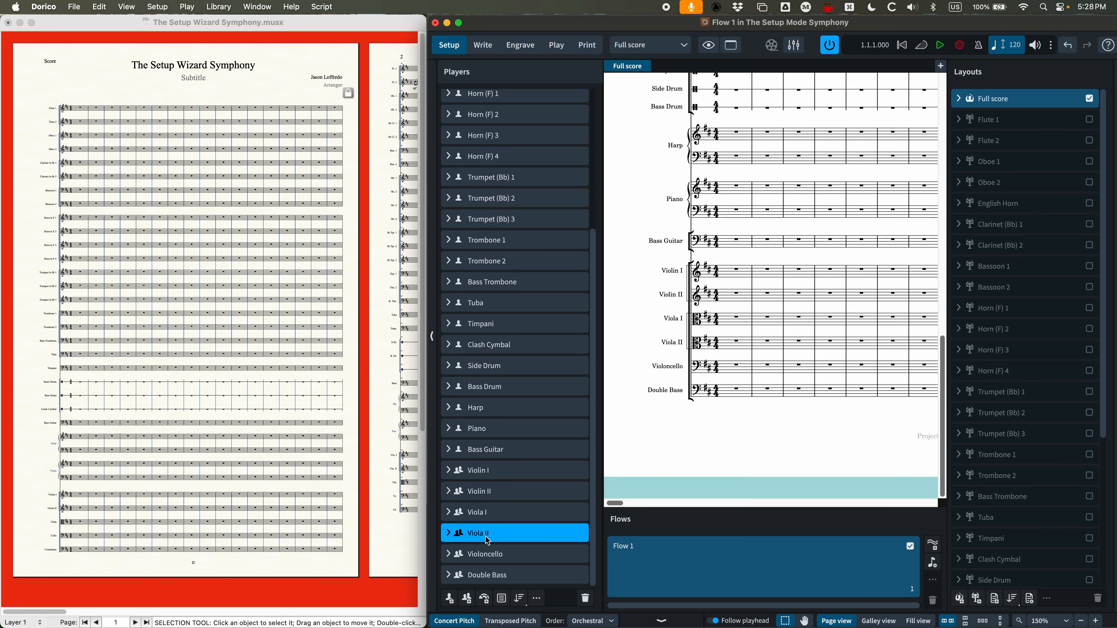
key("super+z")
key("super+z")
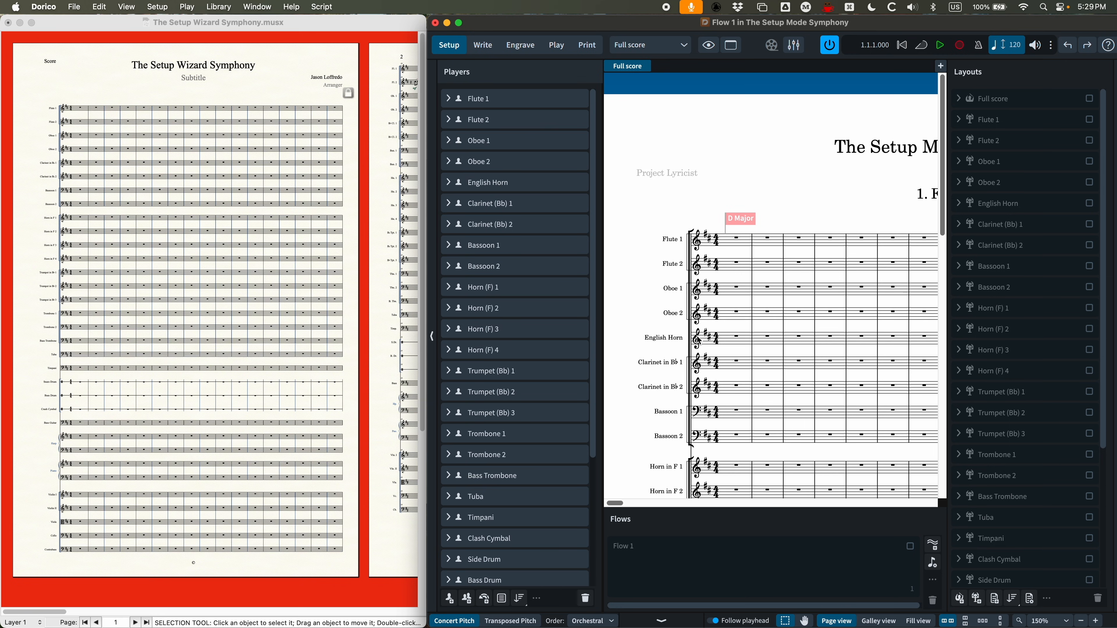
Step: Expand the Flute 1 and Flute 2 players one after the other to view the instruments each one holds
left_click(486, 102)
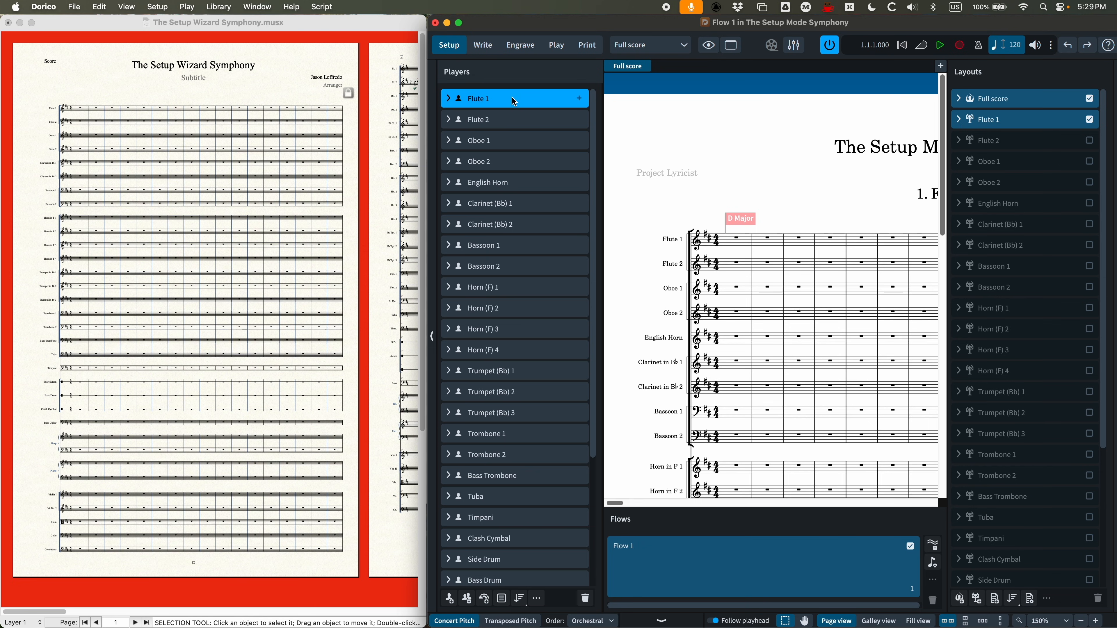
left_click(449, 100)
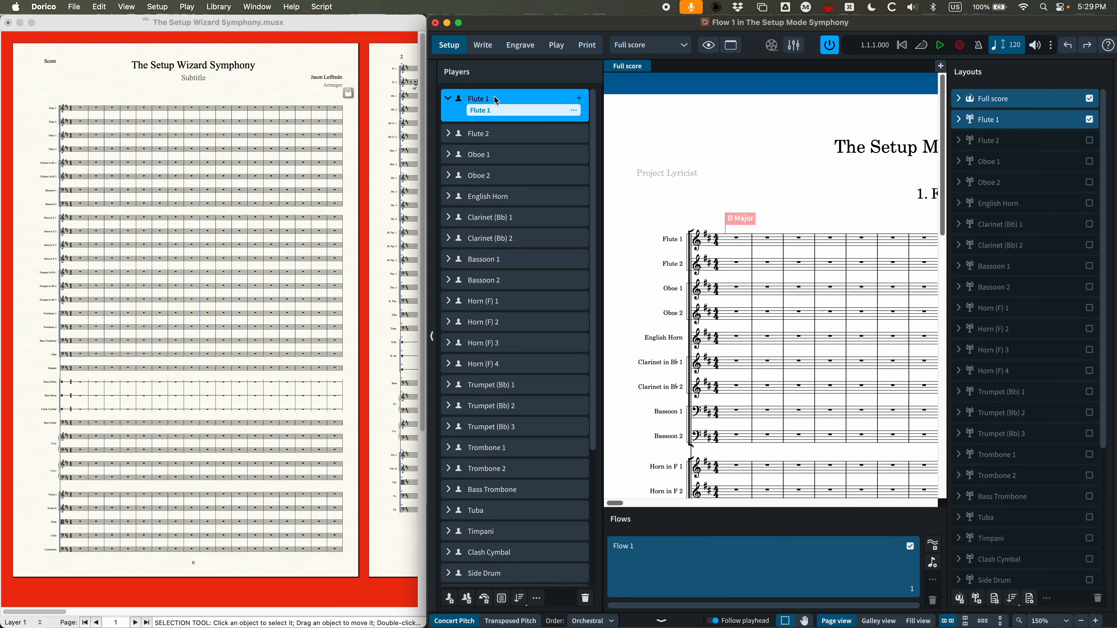
left_click(450, 102)
left_click(449, 119)
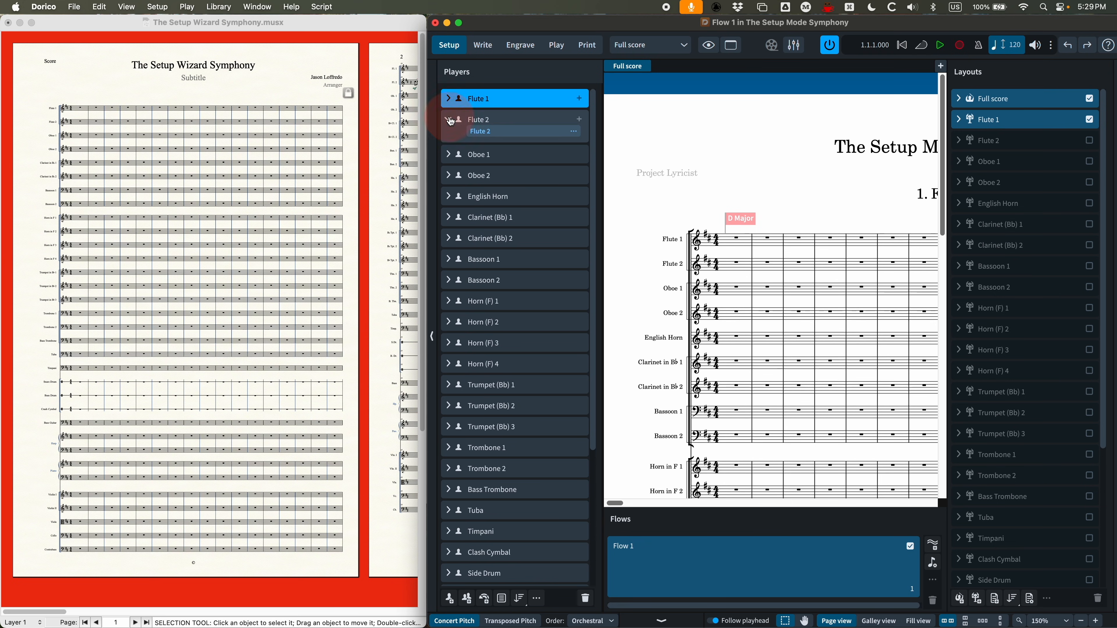
Step: Add a Piccolo in C as a doubling instrument for the Flute 2 player, and expand that player to show its instruments
left_click(516, 119)
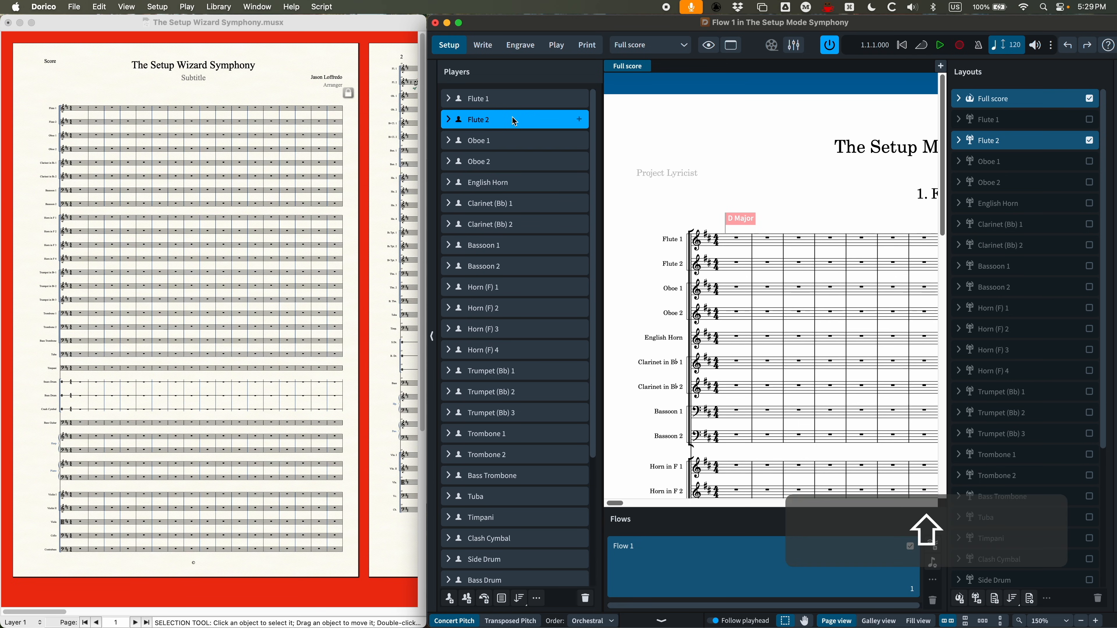
key("shift+i")
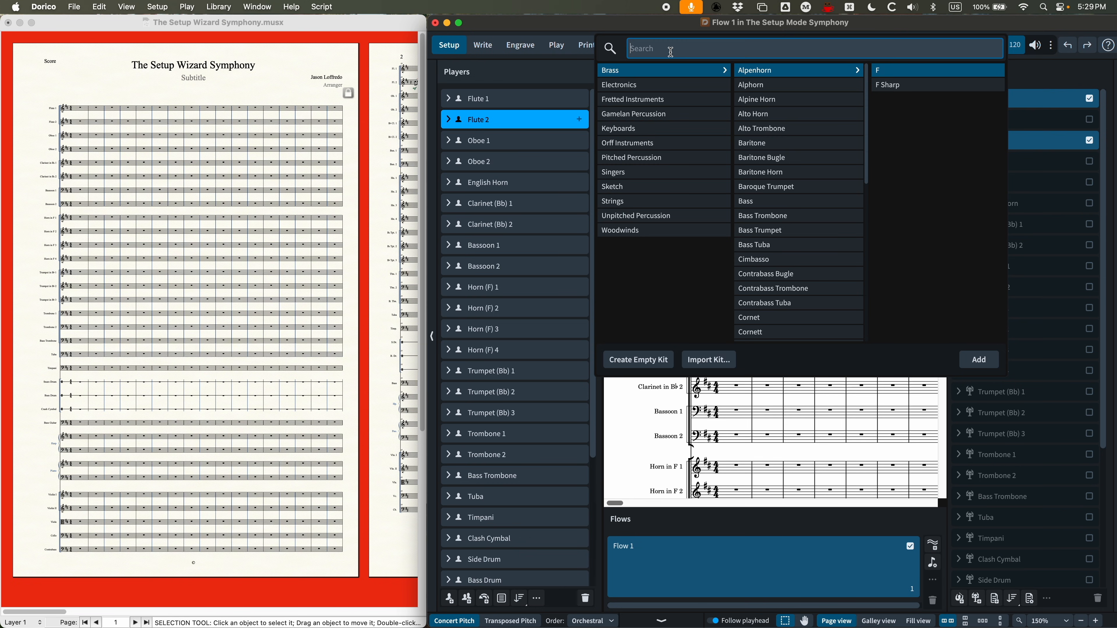
type("picc")
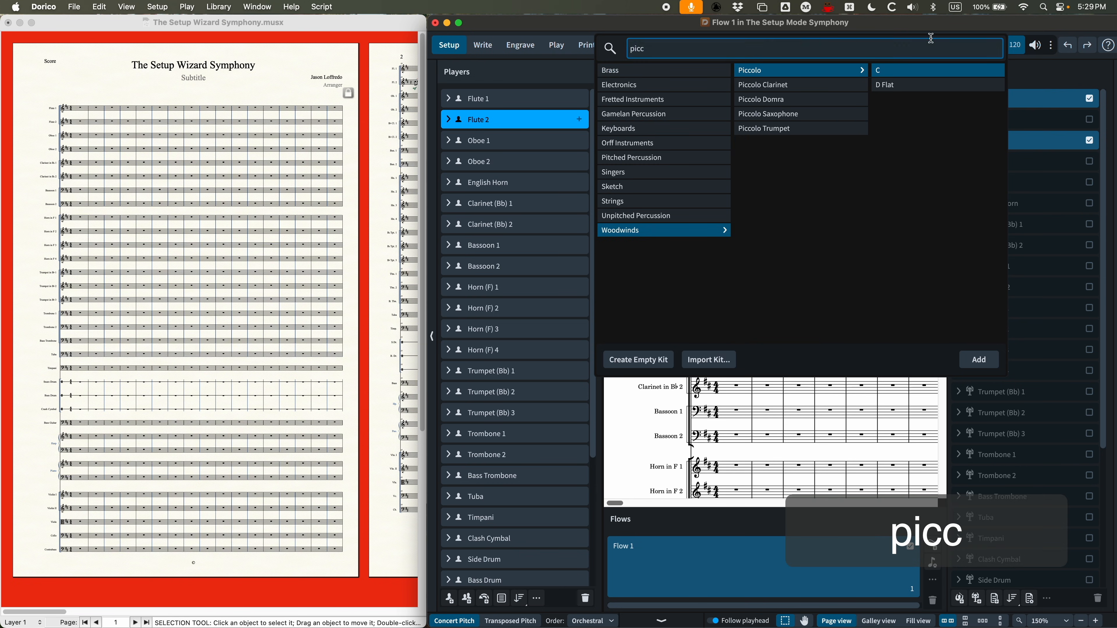
left_click(979, 360)
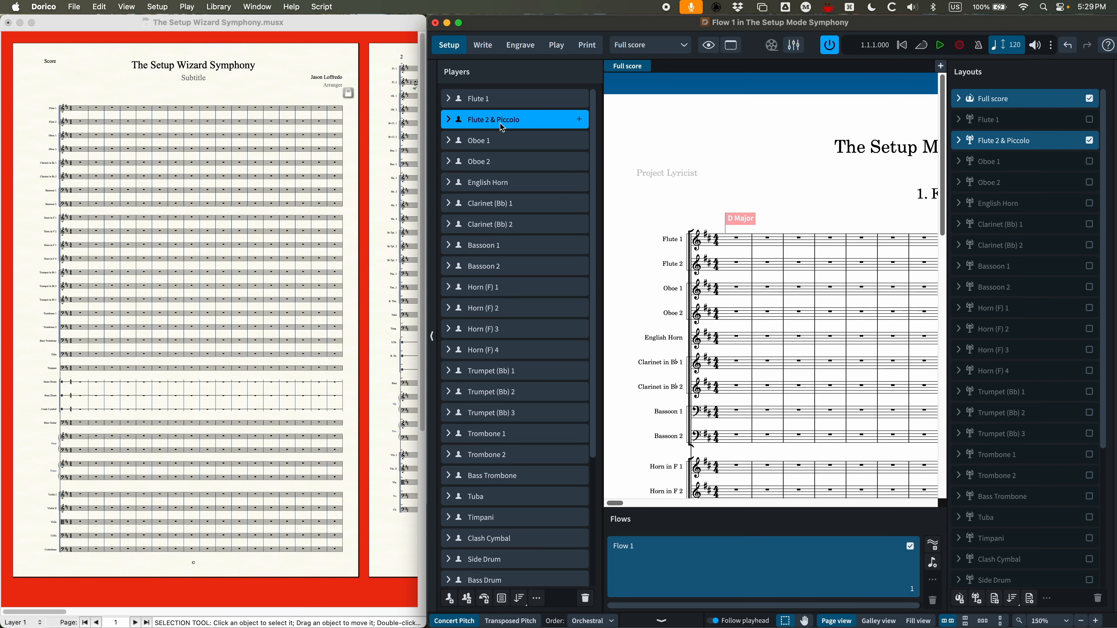
left_click(449, 120)
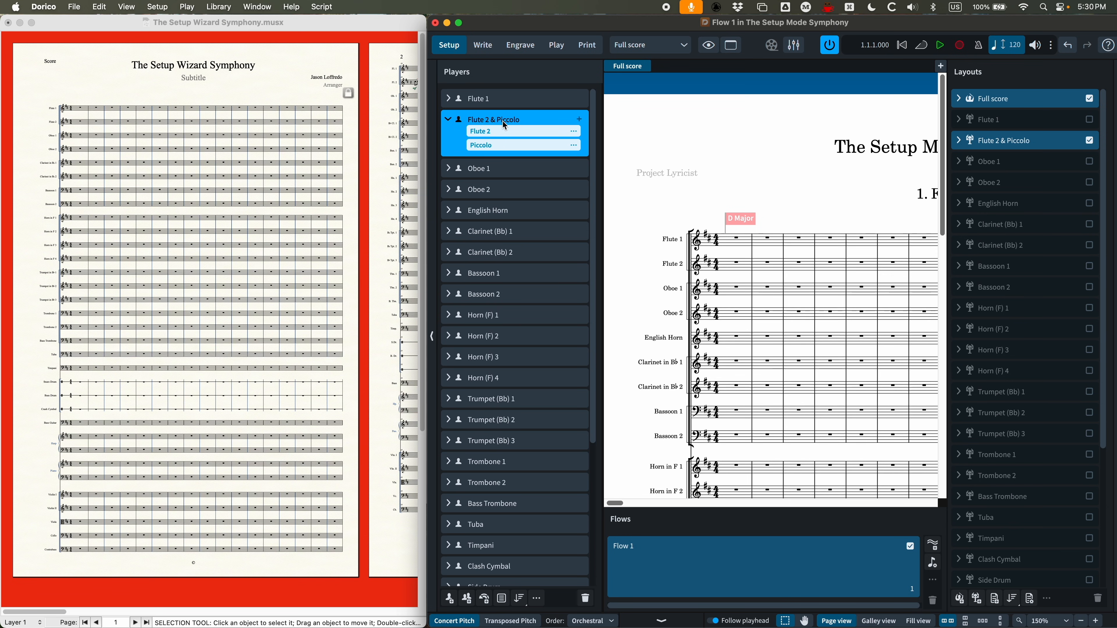
Step: Switch to Finale, fill the screen with The Setup Wizard Symphony score, and enlarge the Flute 2 passages on page 2
left_click(322, 24)
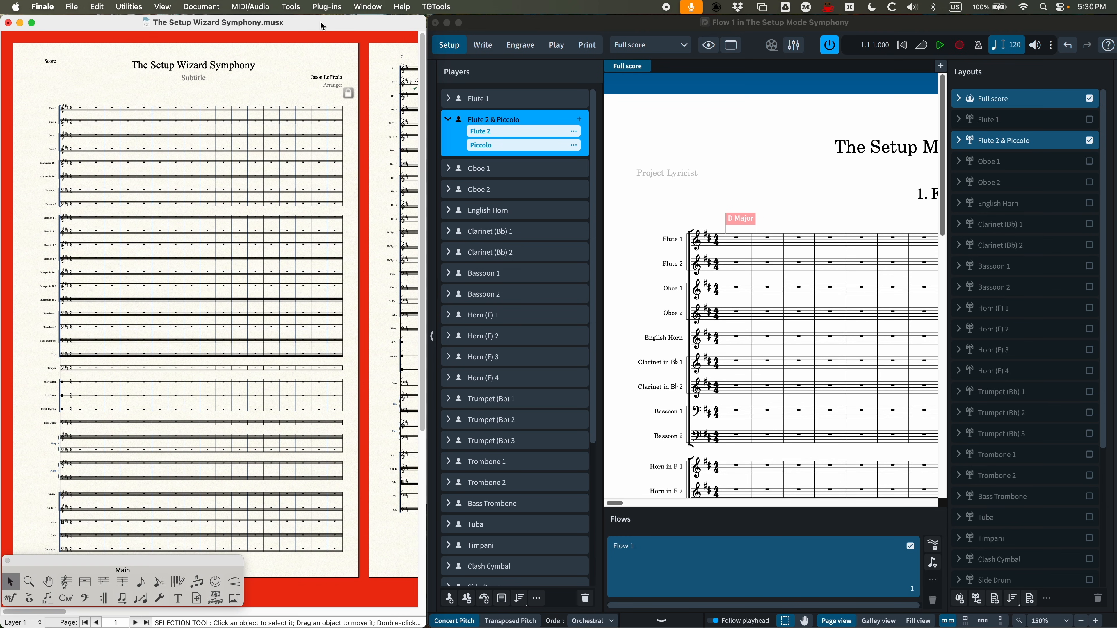
double_click(320, 22)
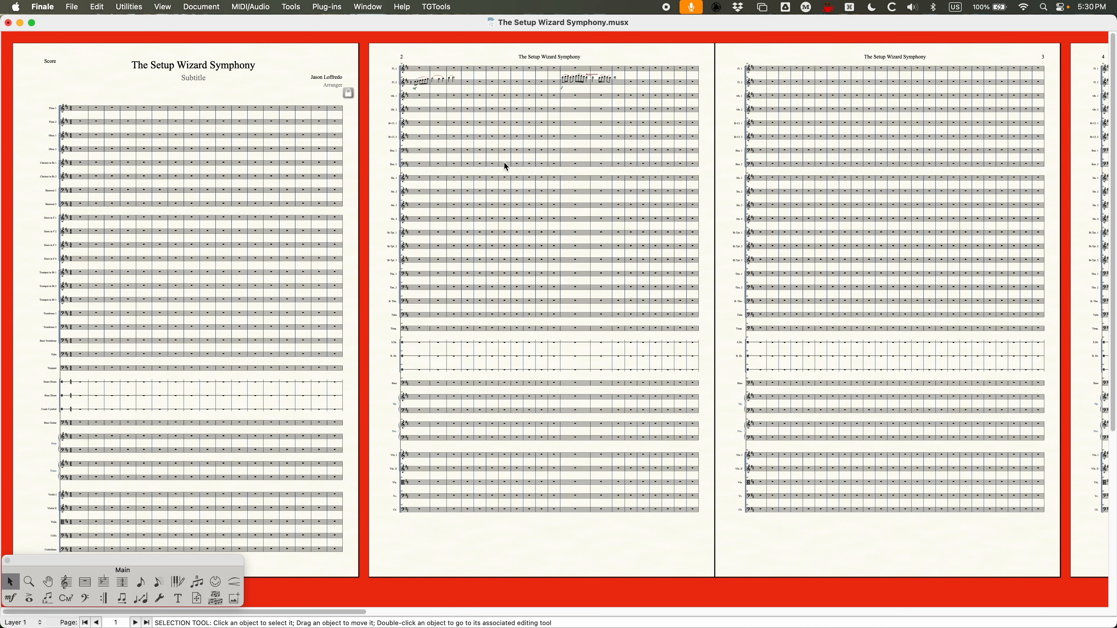
key("super+equal")
key("super+equal")
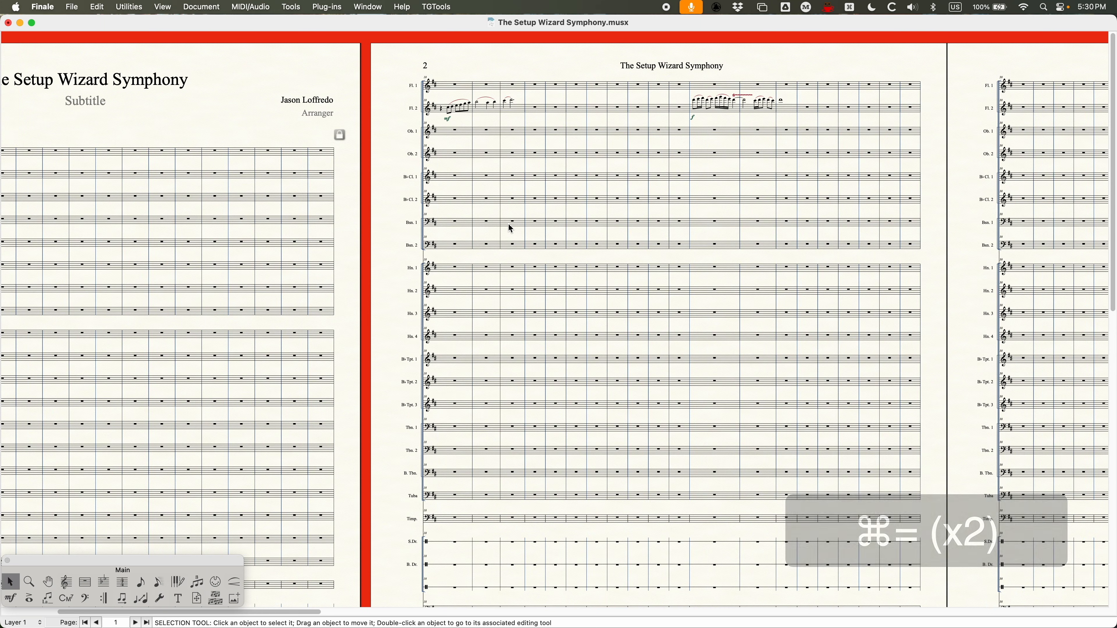
key("super+equal")
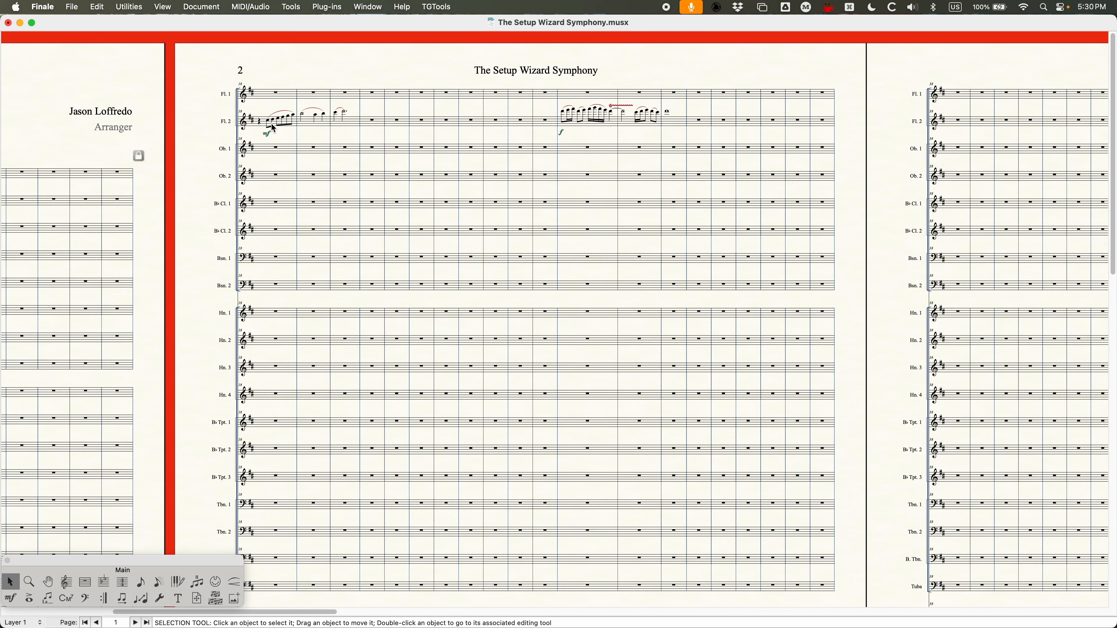
Step: Change the instrument to Piccolo for the second passage of the Flute 2 staff on page 2
left_click(266, 125)
left_click(600, 124)
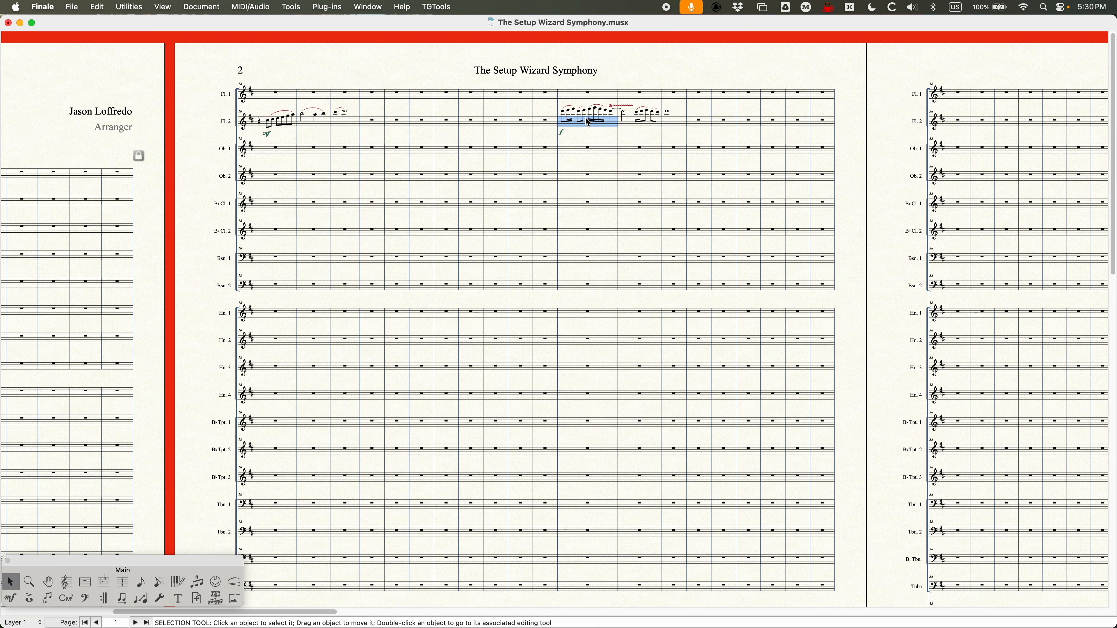
left_click(132, 7)
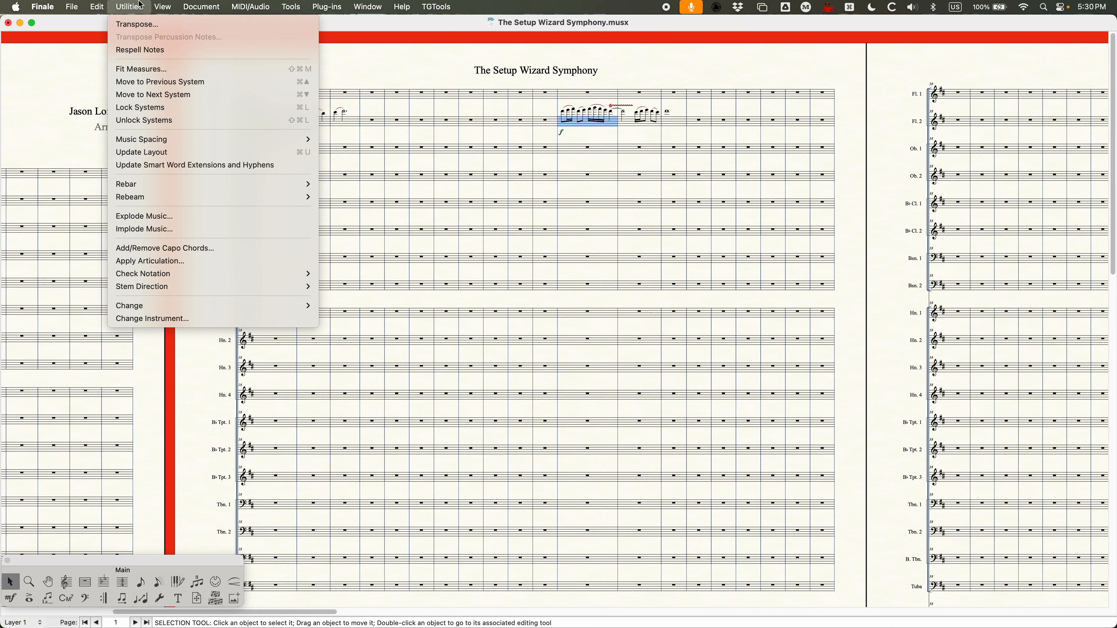
left_click(173, 319)
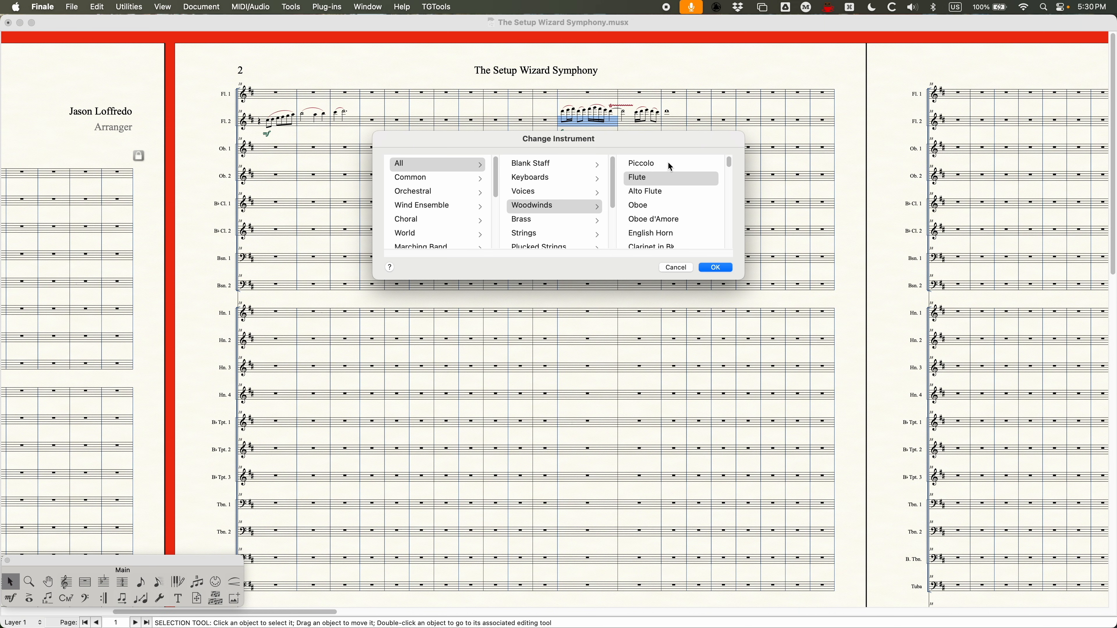
left_click(669, 164)
left_click(716, 267)
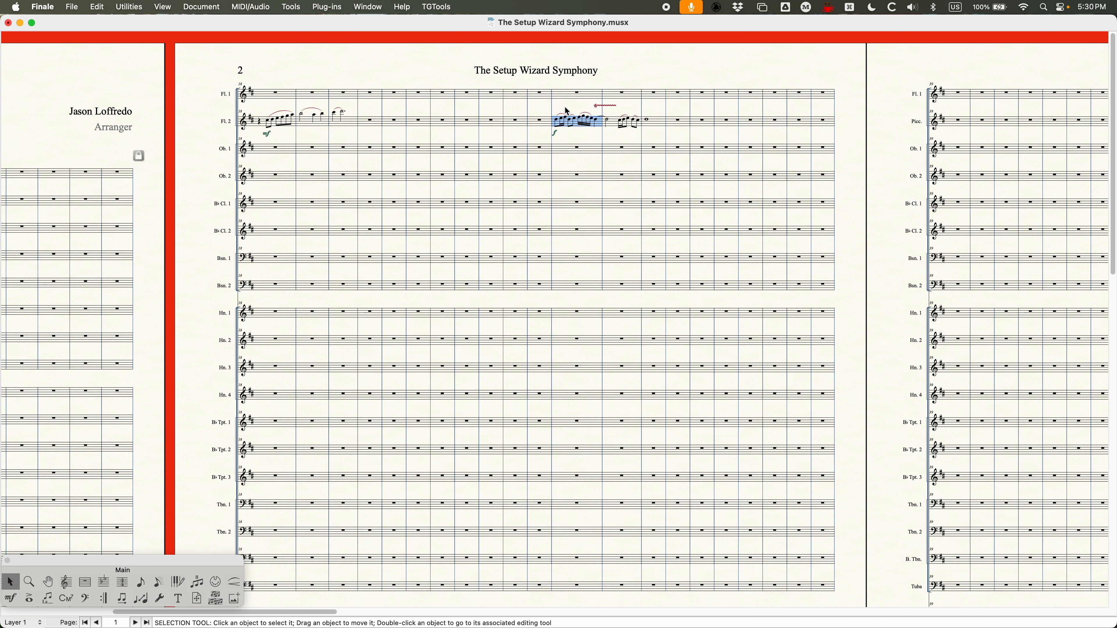
Step: Examine the staff names on the pages around the instrument change and select the entire Flute 2 staff to follow its music
scroll(538, 178, "right", 10)
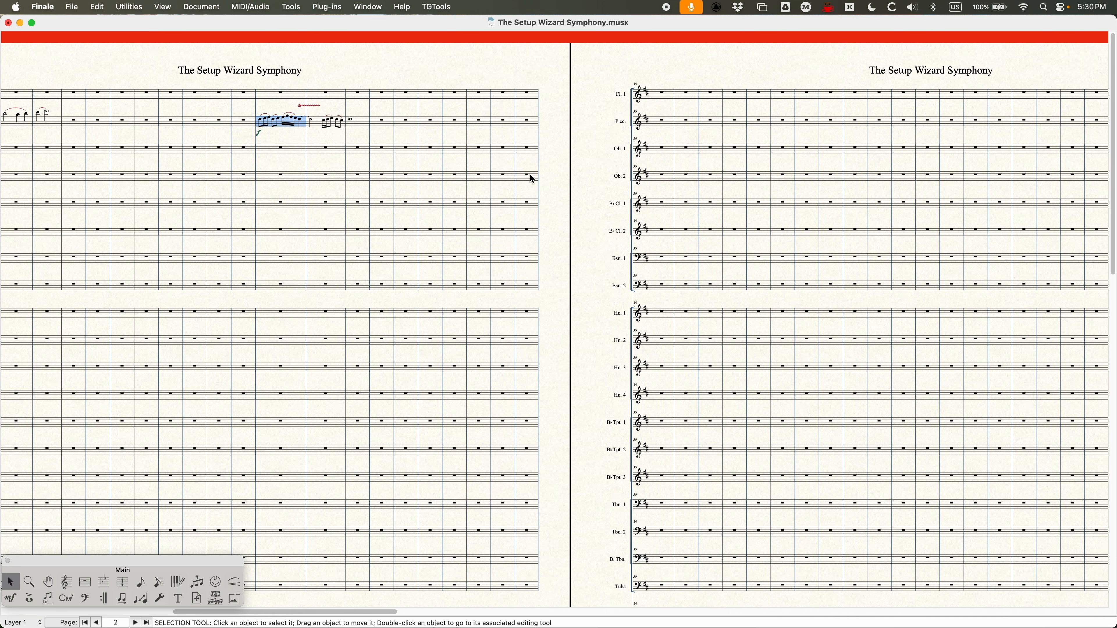
scroll(533, 179, "right", 3)
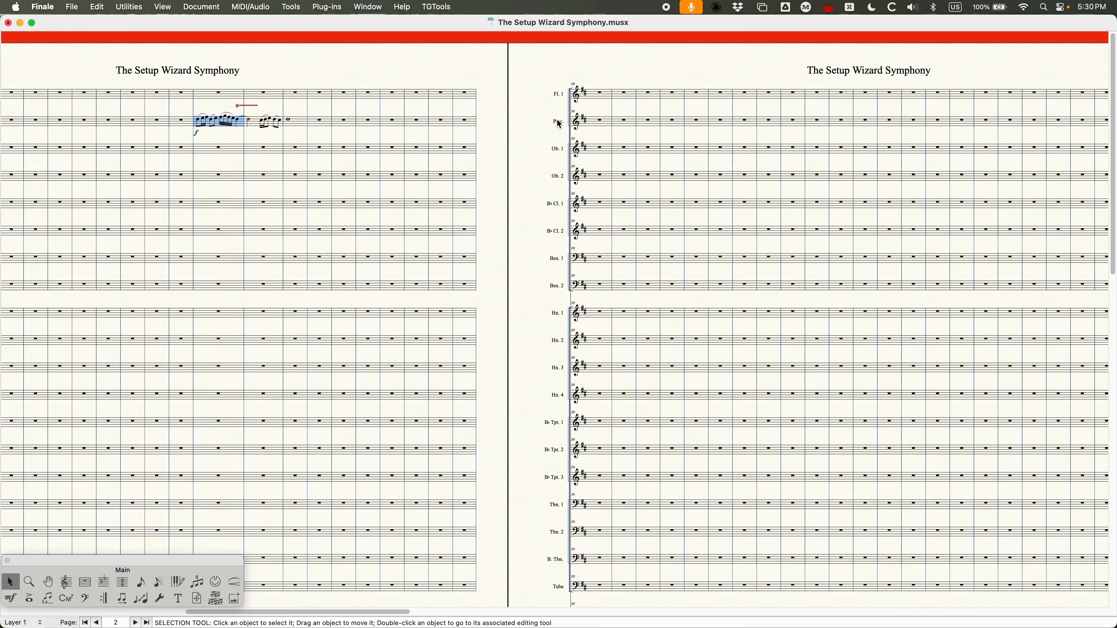
scroll(563, 154, "right", 3)
scroll(537, 158, "left", 12)
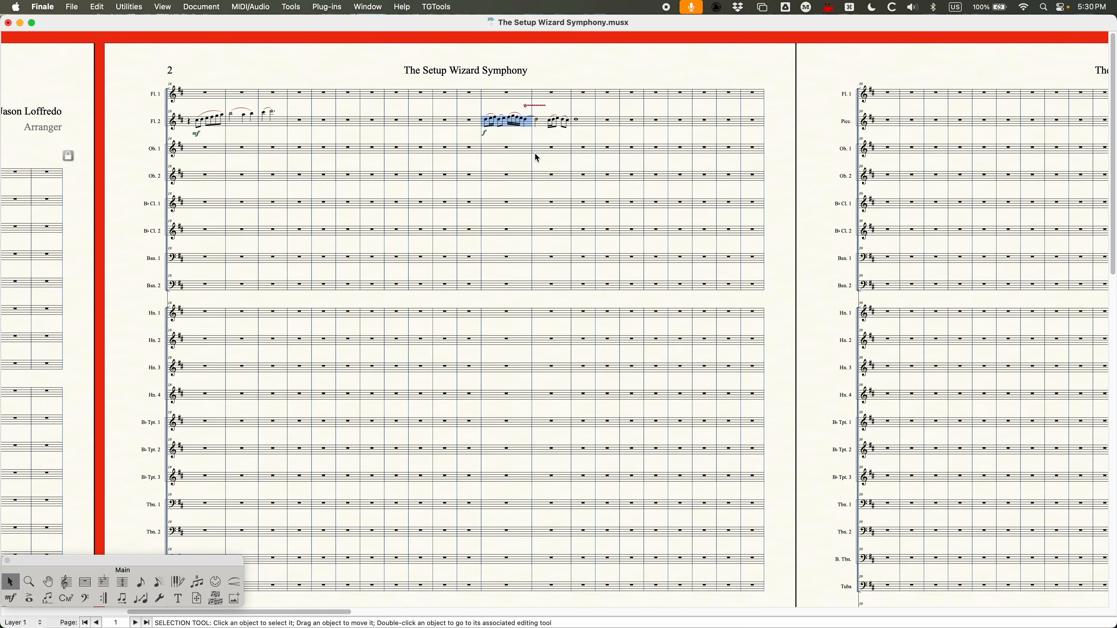
scroll(536, 157, "left", 12)
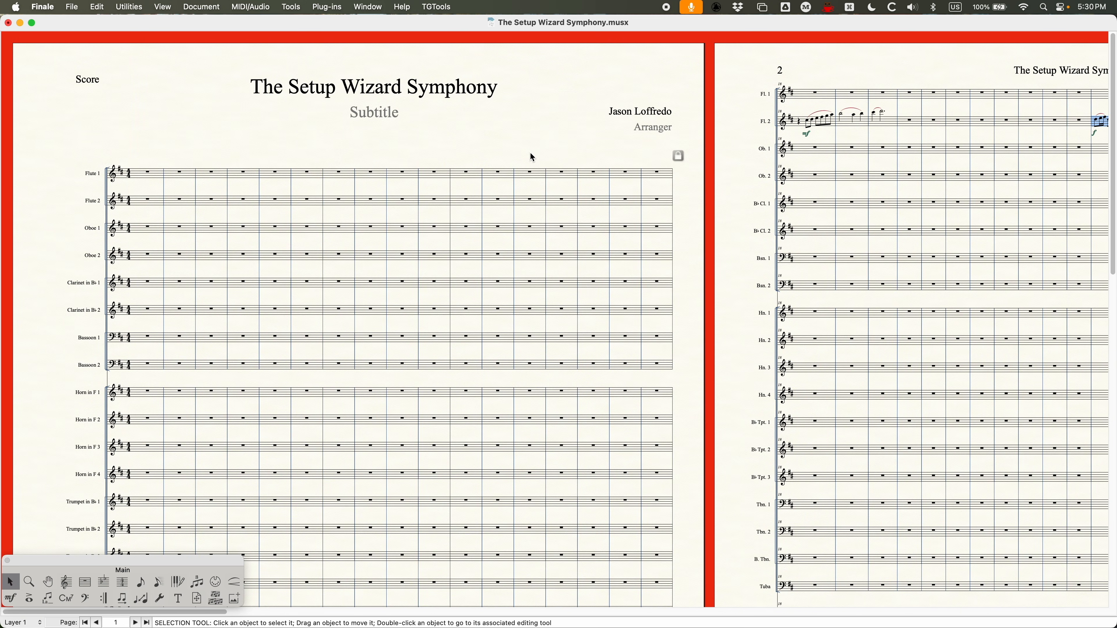
left_click(62, 205)
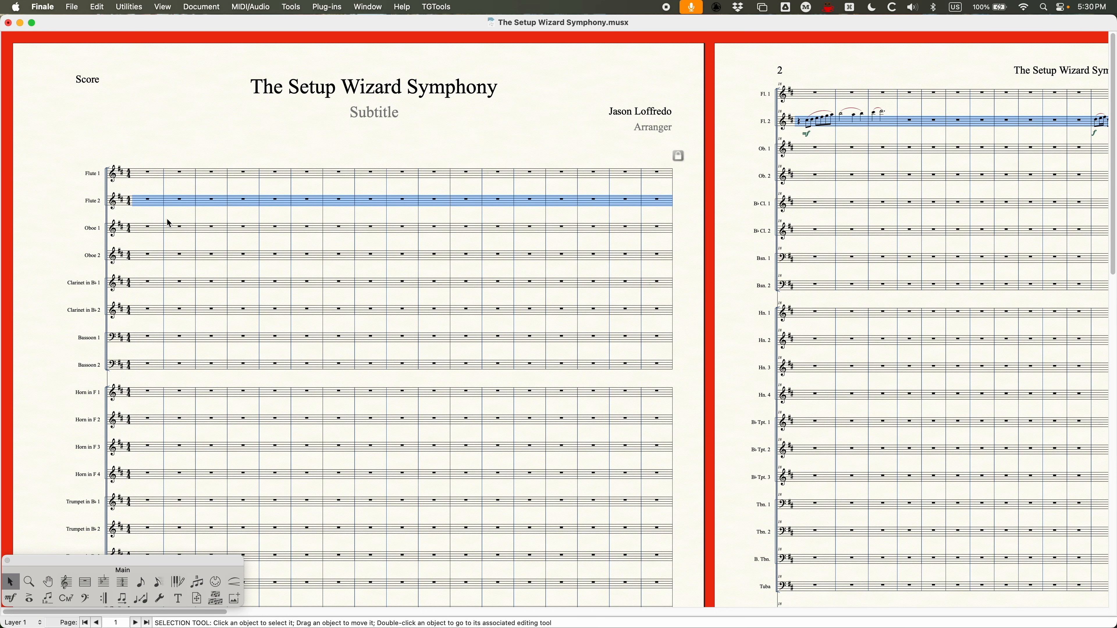
scroll(90, 214, "right", 10)
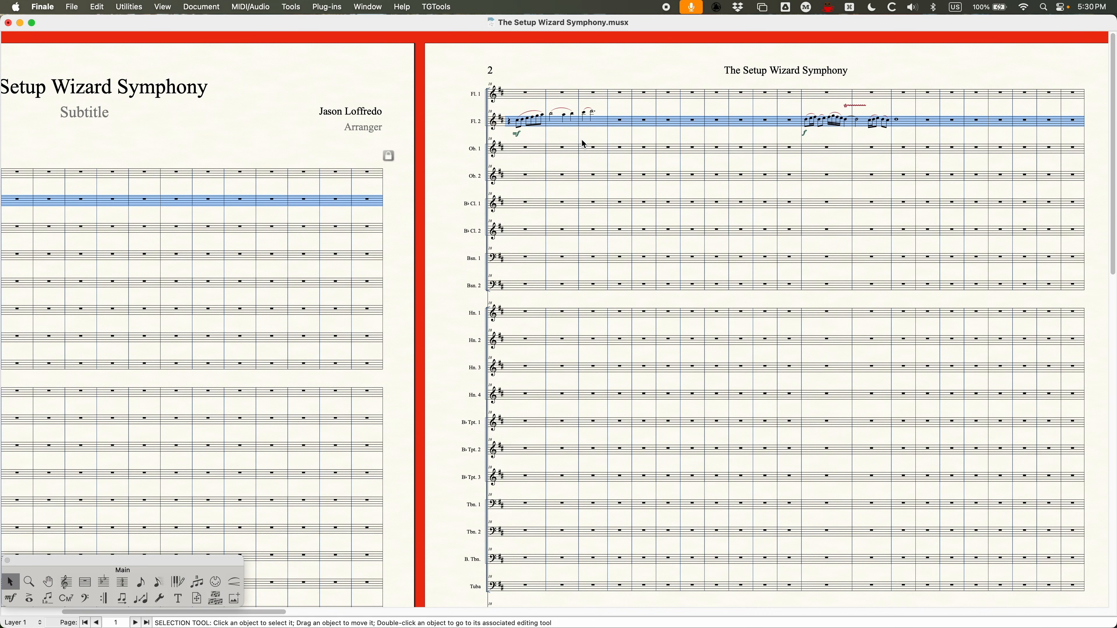
Step: Shrink the Finale window, switch to Dorico, fill the screen with its project, and enlarge the full score to 200%
key("ctrl+alt+Left")
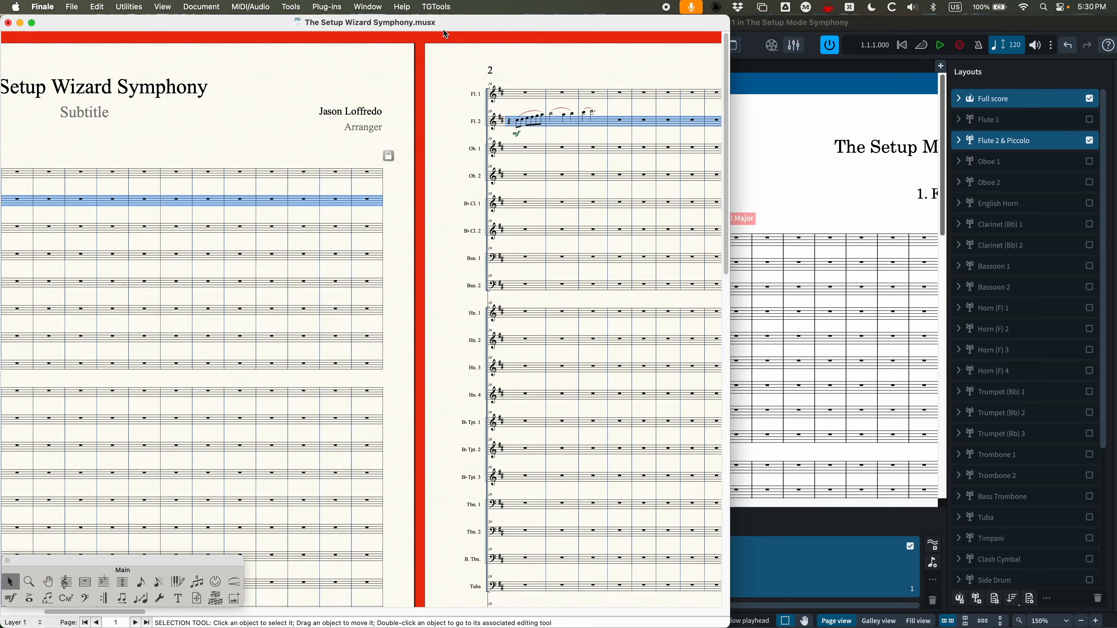
double_click(606, 23)
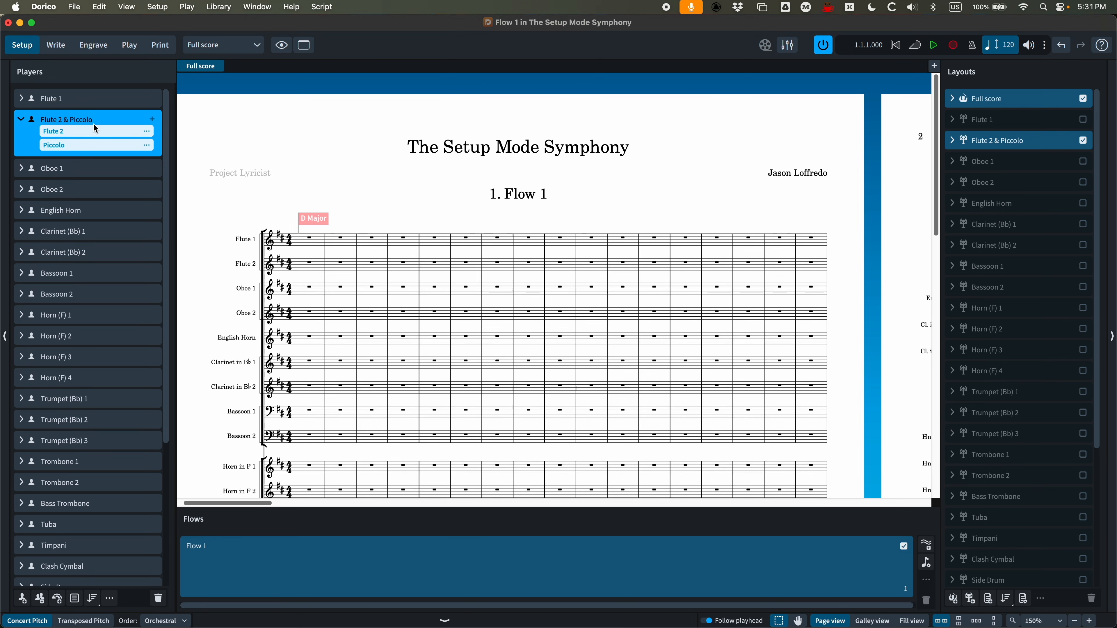
key("super+equal")
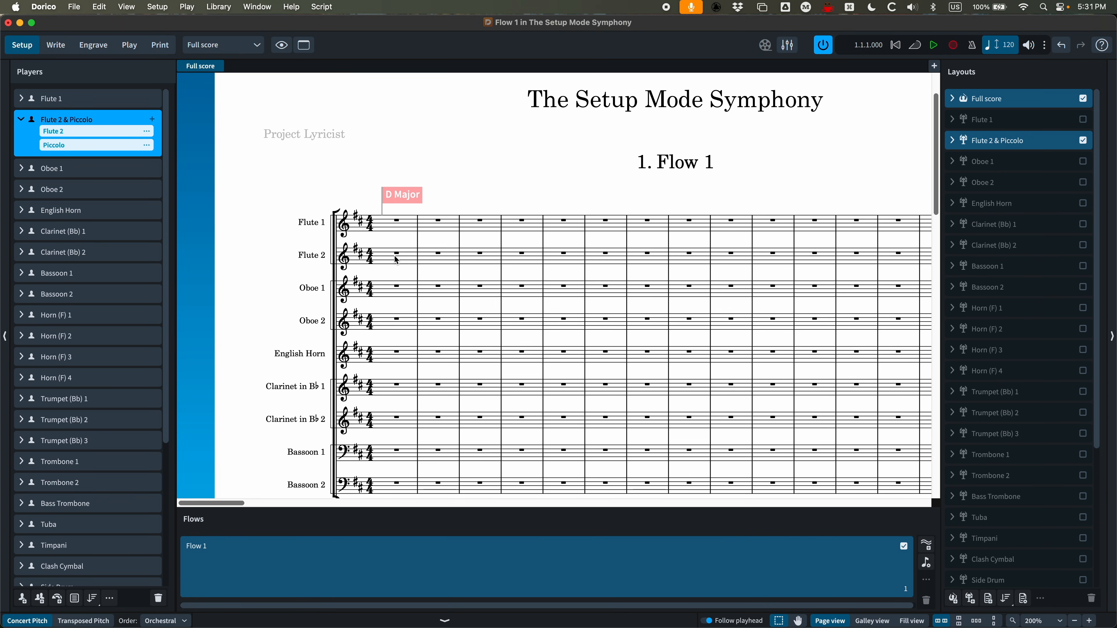
scroll(398, 261, "up", 2)
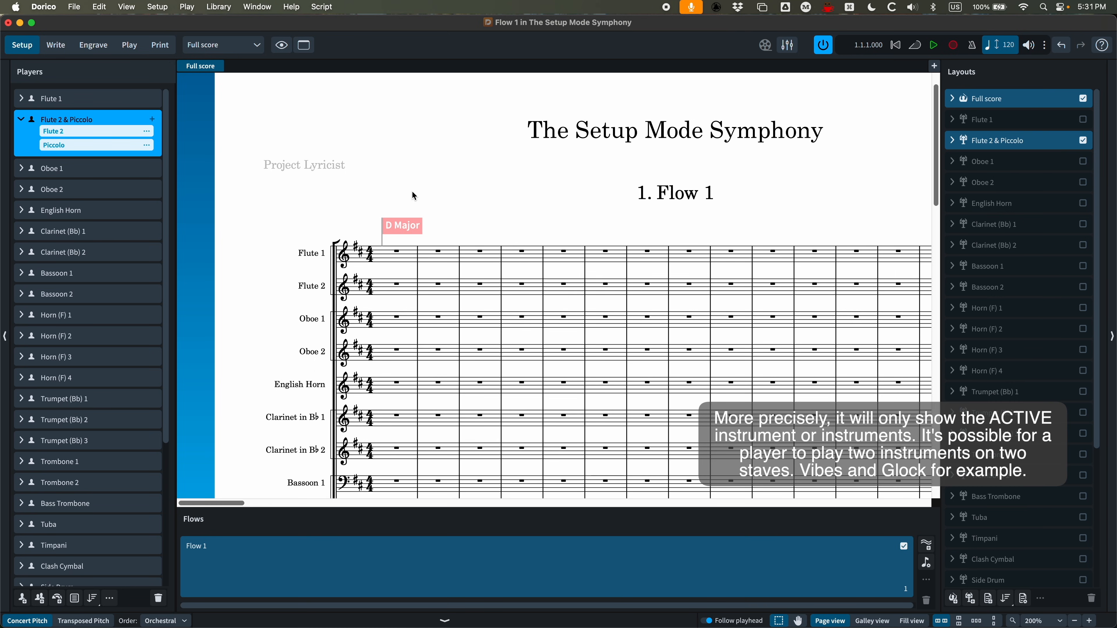
Step: Display the full score in galley view and examine the Flute 2 and Piccolo staves up to the passage at bars 29–31
key("alt+super+2")
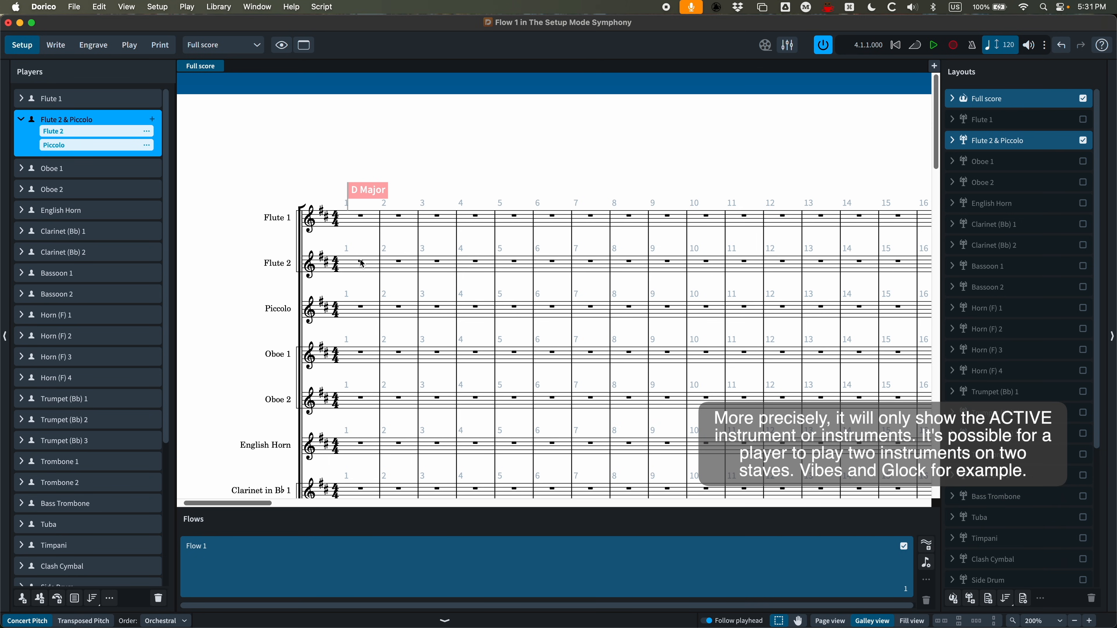
scroll(361, 269, "right", 10)
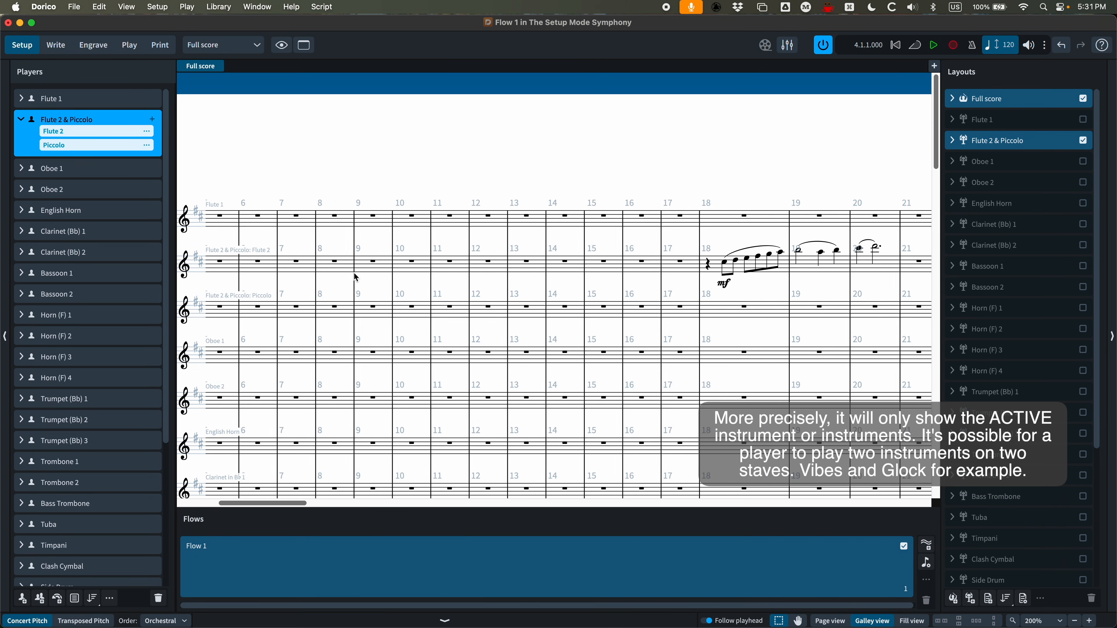
scroll(357, 277, "right", 10)
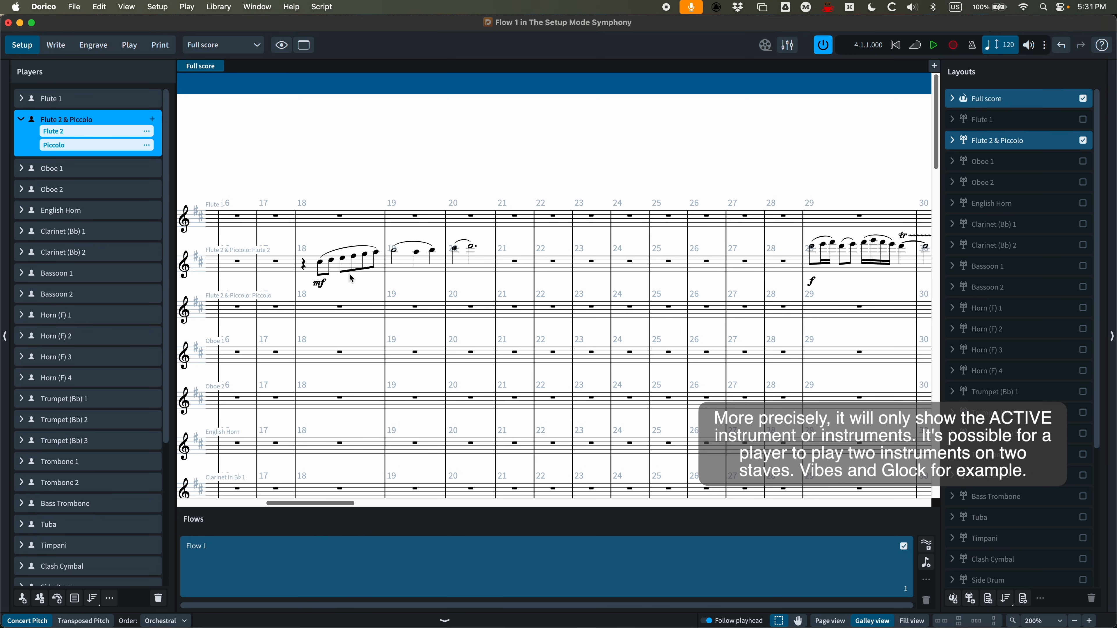
scroll(352, 278, "right", 6)
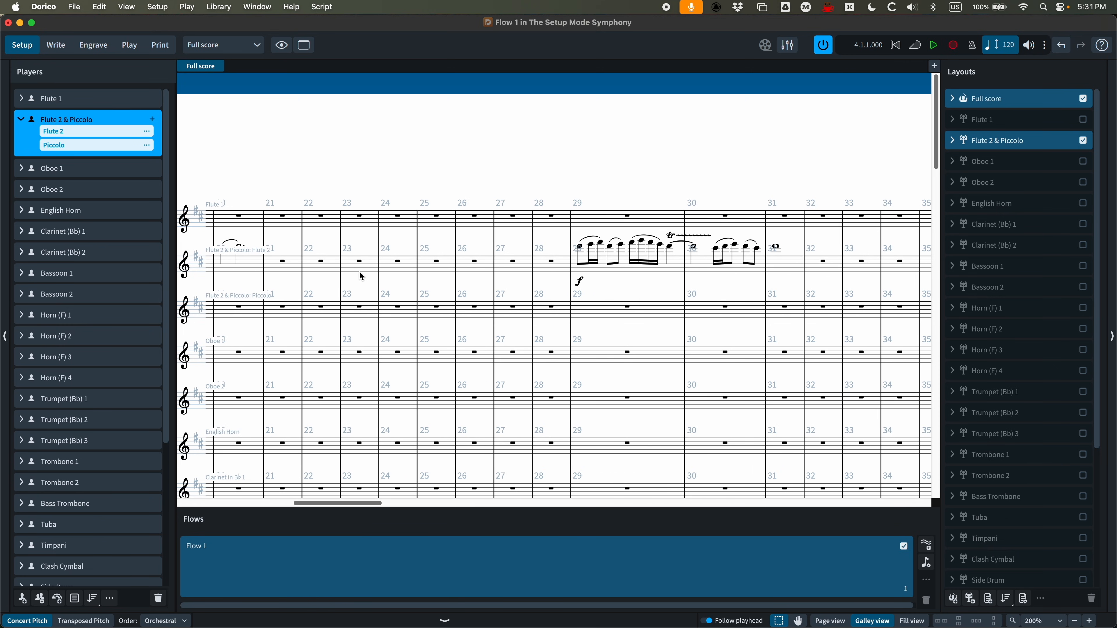
scroll(598, 264, "left", 3)
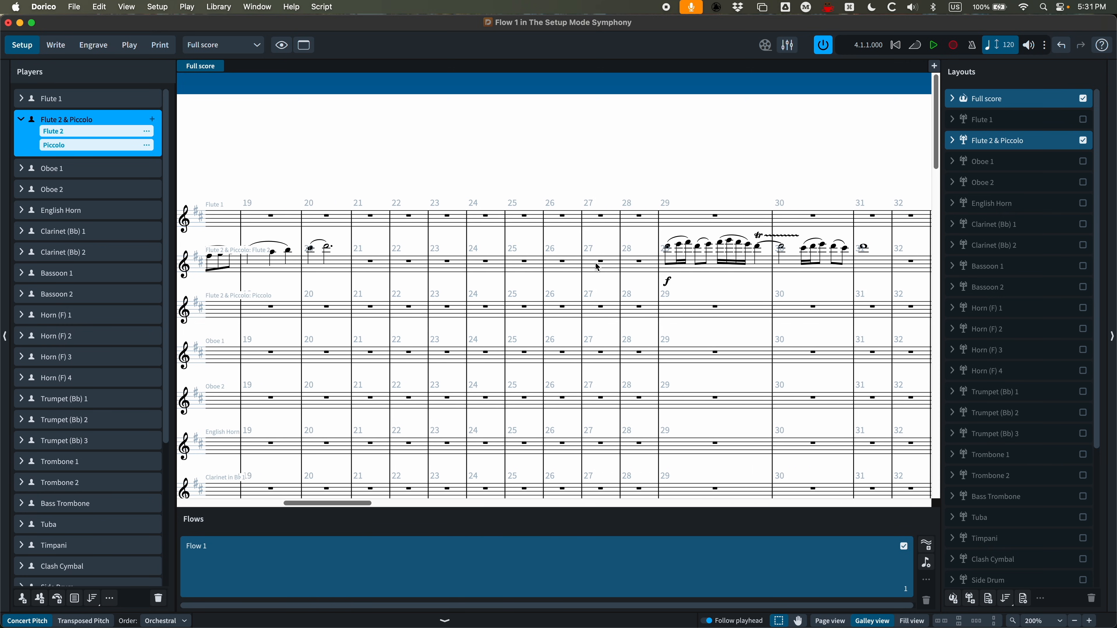
scroll(637, 255, "right", 3)
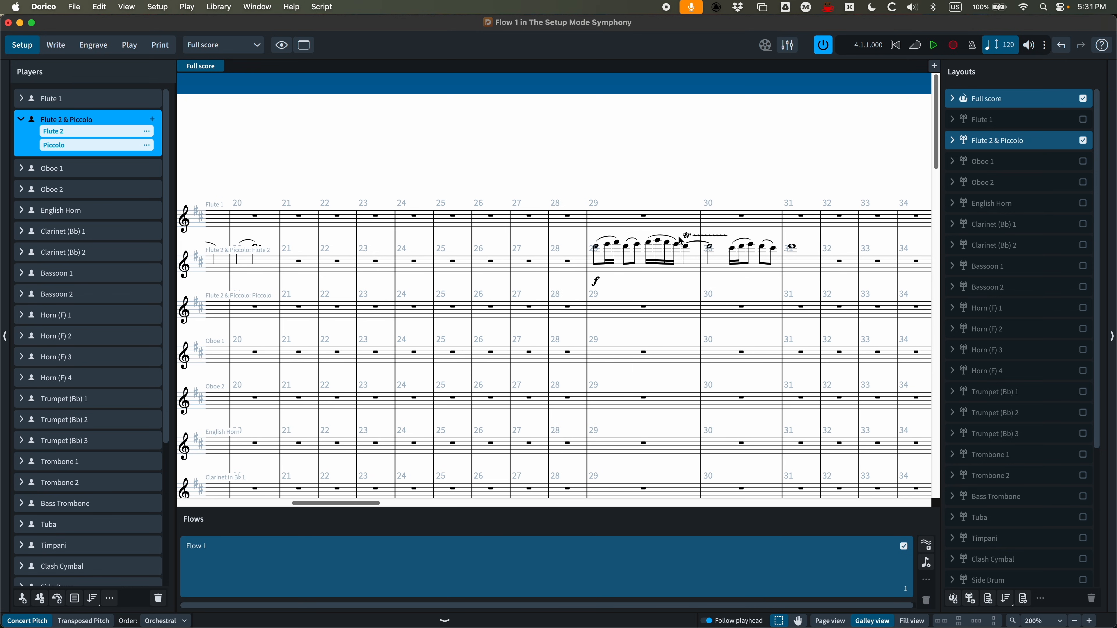
Step: In Write mode, select the Flute 2 passage in bars 29–31 and move it to the Piccolo staff below
left_click(57, 46)
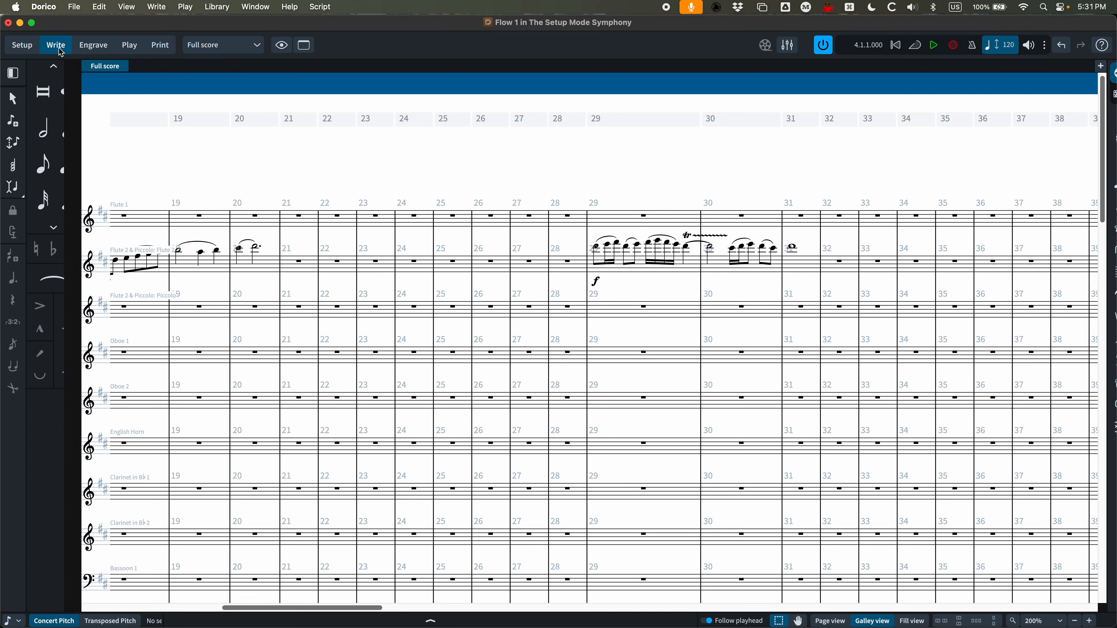
scroll(636, 317, "right", 3)
left_click(572, 271)
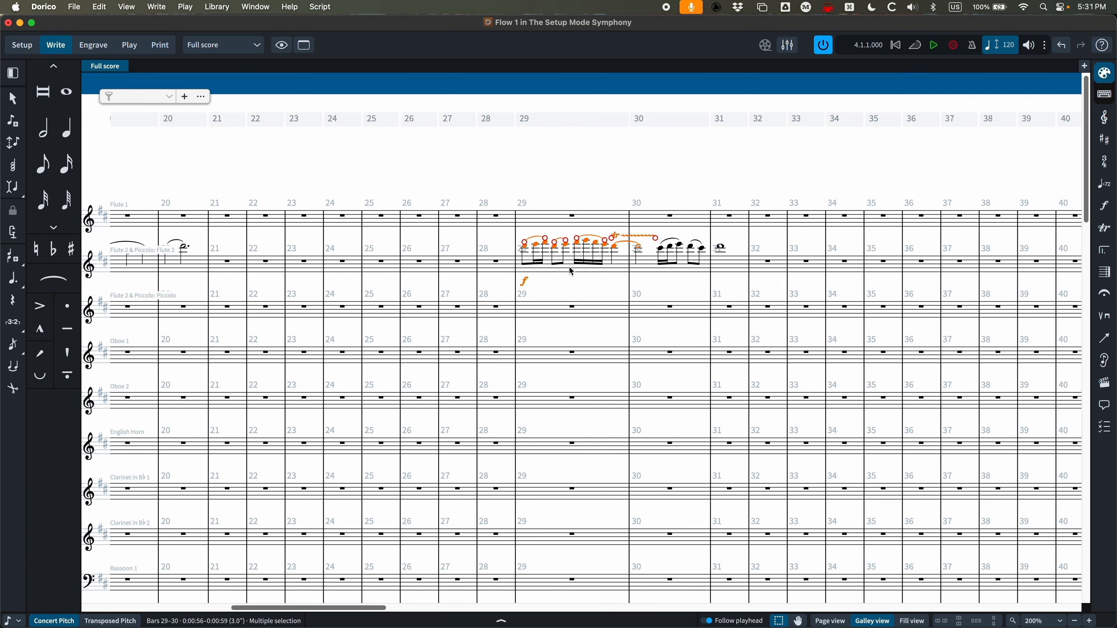
left_click(744, 267, "shift")
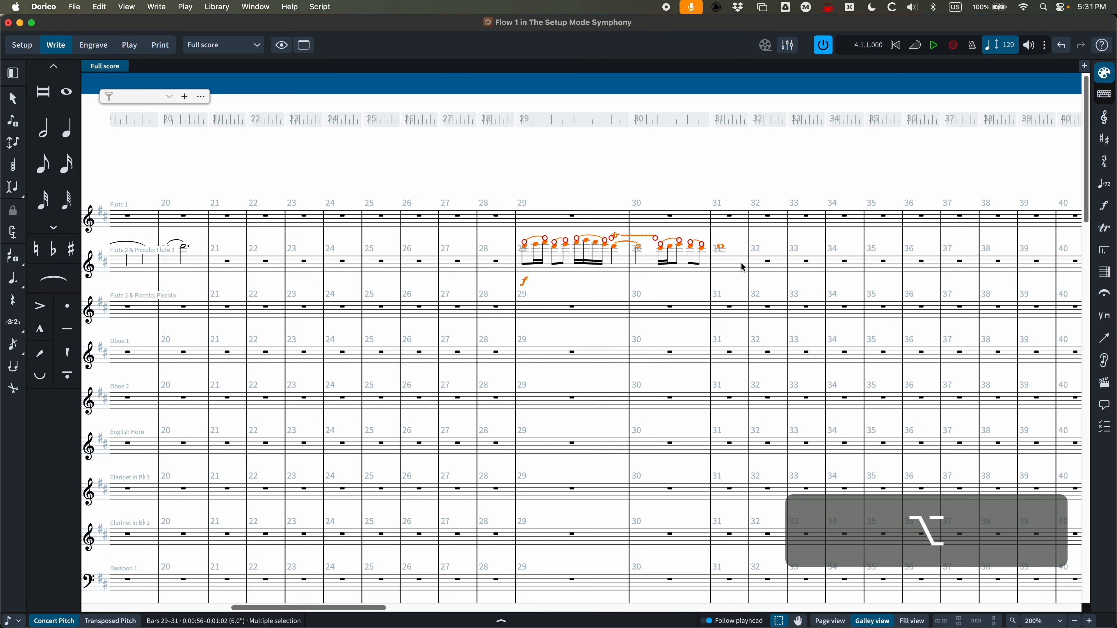
key("alt+m")
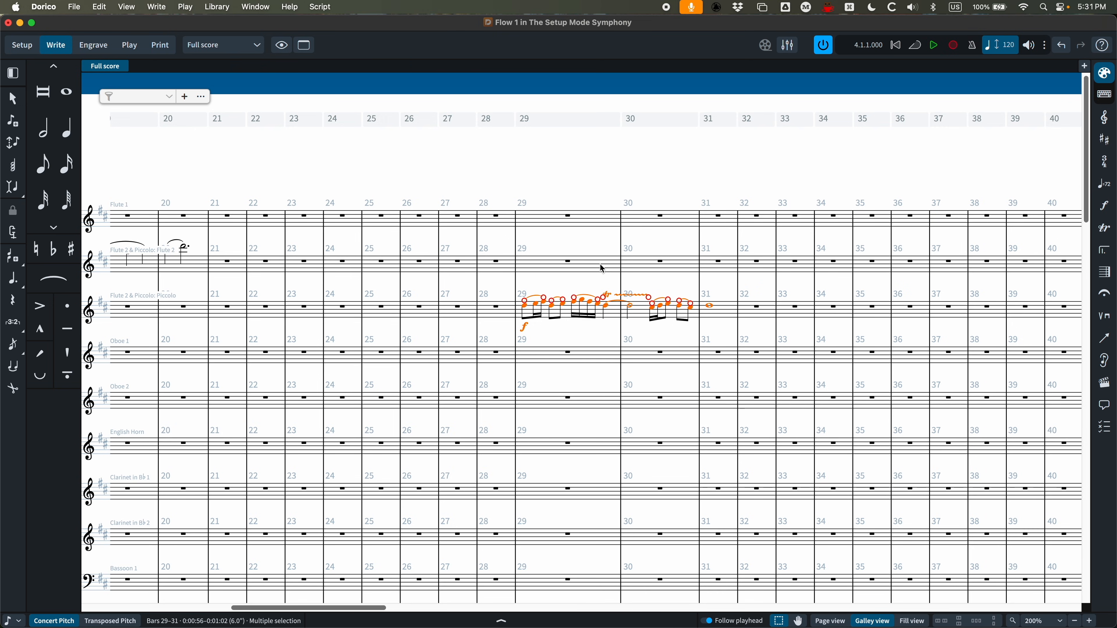
key("alt+n")
key("alt+m")
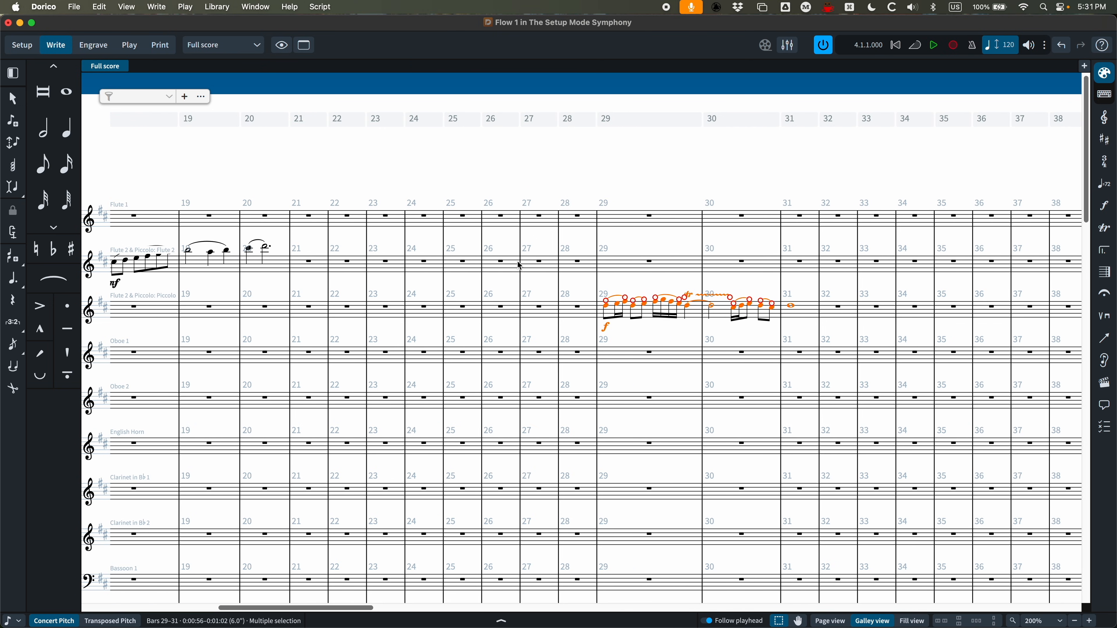
Step: Review the Flute 2 and Piccolo staves in galley view, and return to page view to examine the instrument change at bar 29
scroll(703, 310, "left", 5)
scroll(648, 310, "left", 5)
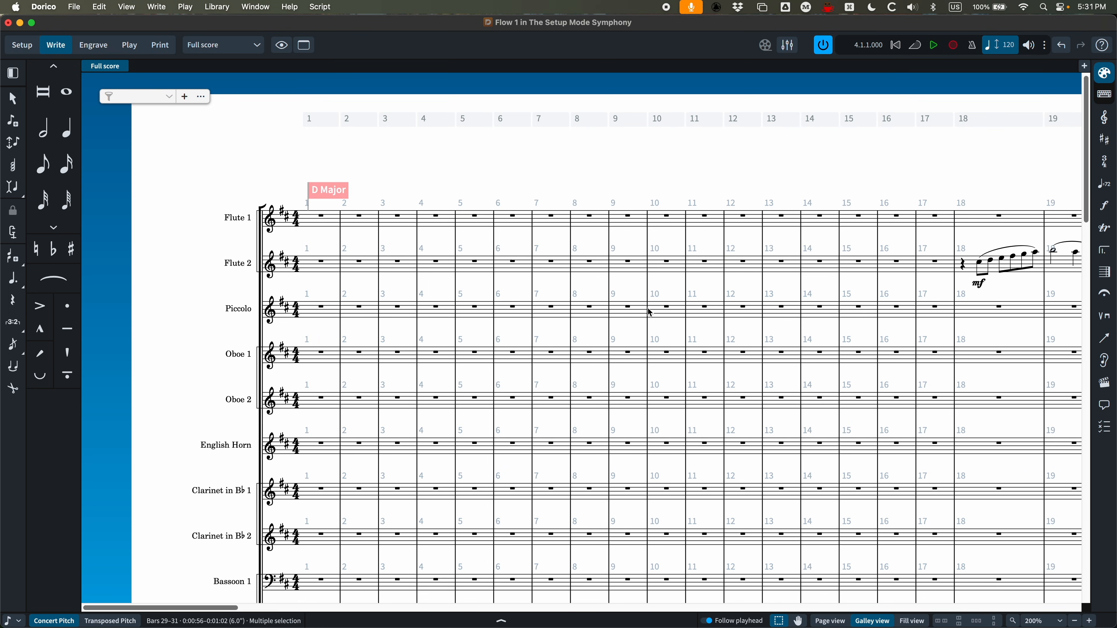
scroll(586, 324, "right", 5)
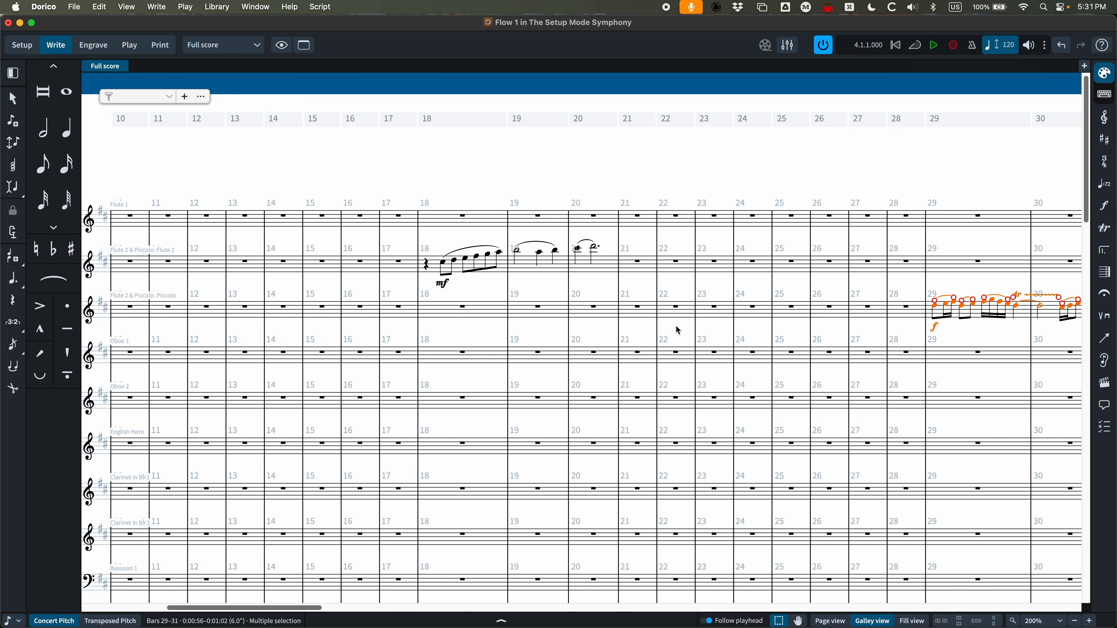
scroll(674, 327, "left", 5)
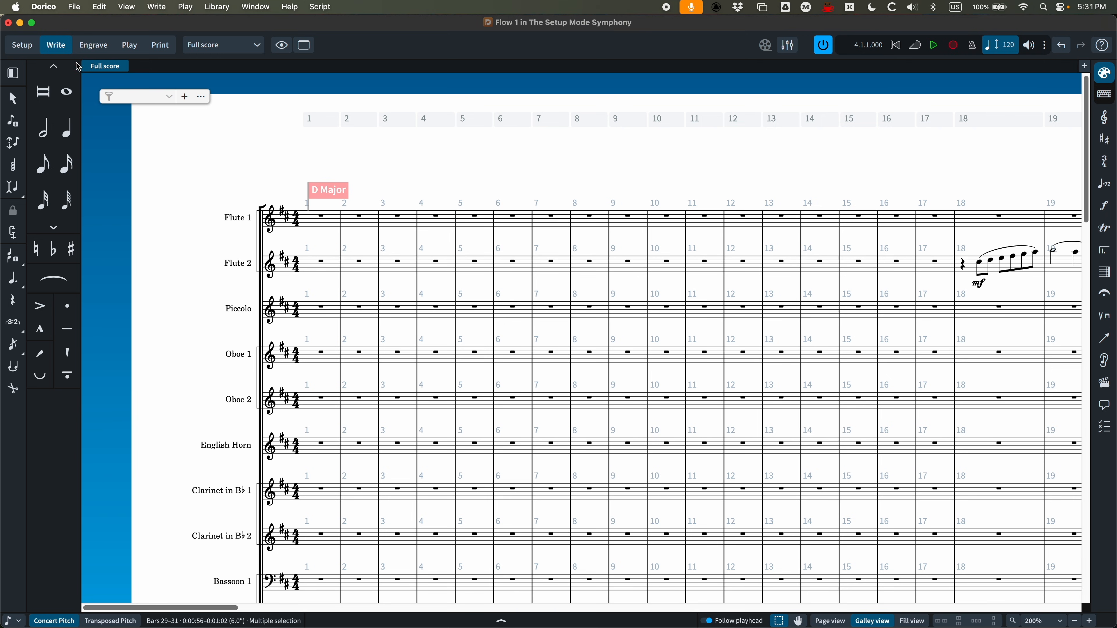
key("alt+super+1")
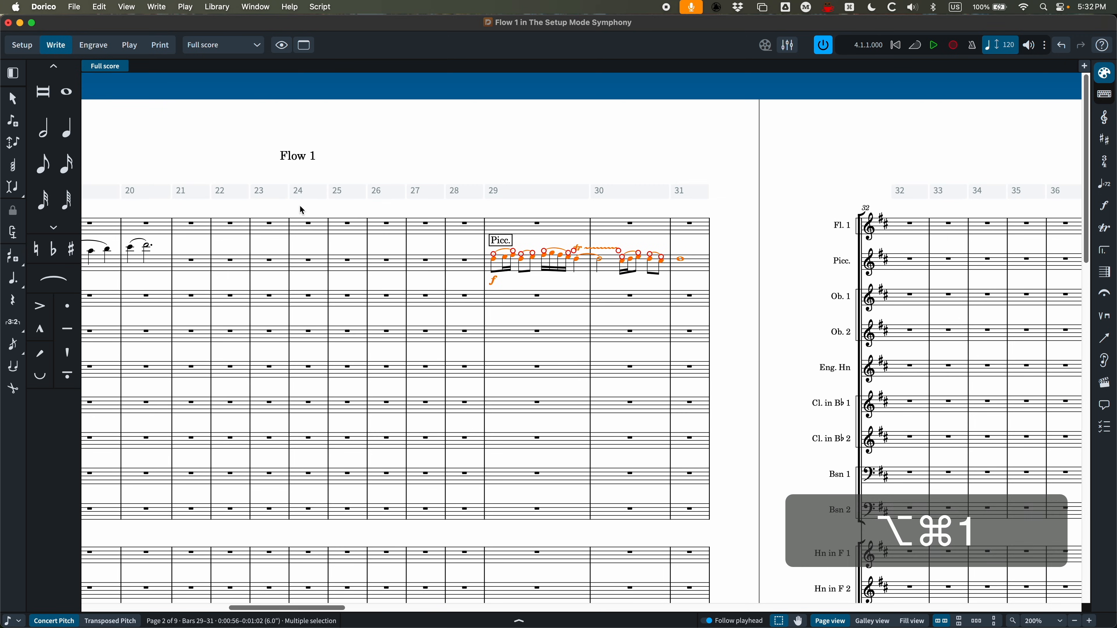
scroll(299, 205, "left", 1)
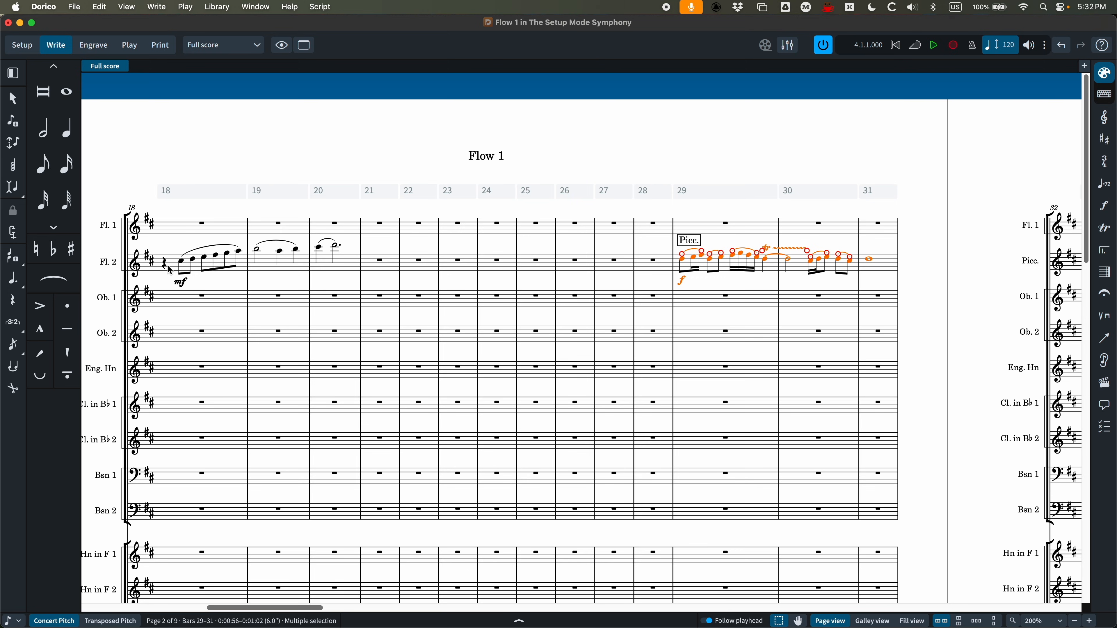
scroll(631, 279, "right", 3)
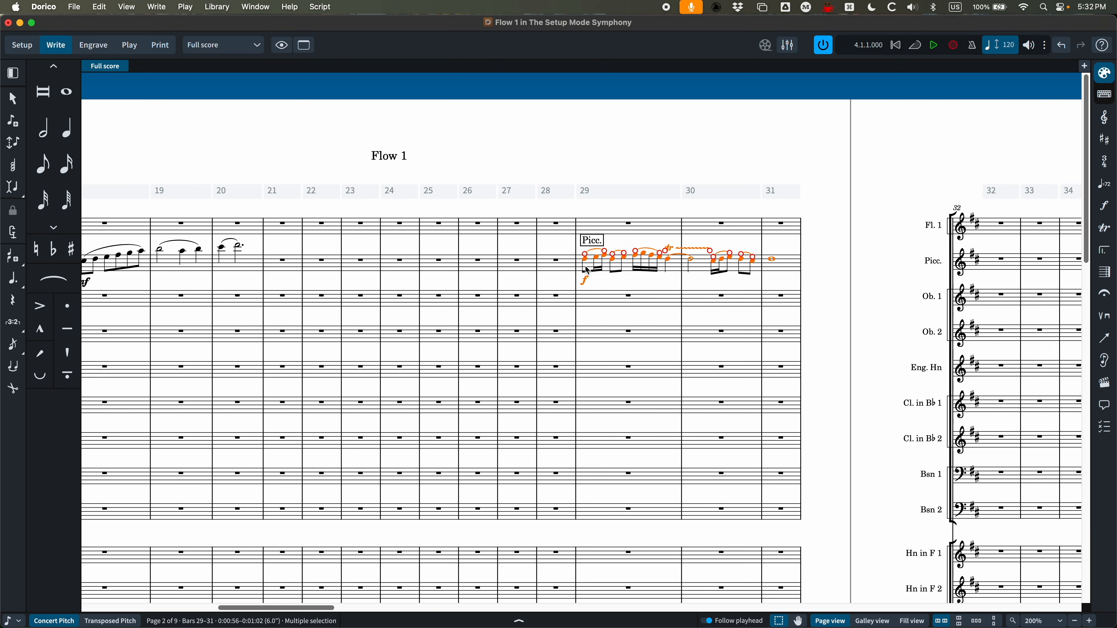
Step: Check the staff labels around the bar 29 instrument change, and review the Instrument Changes settings in Engraving Options
scroll(596, 259, "right", 8)
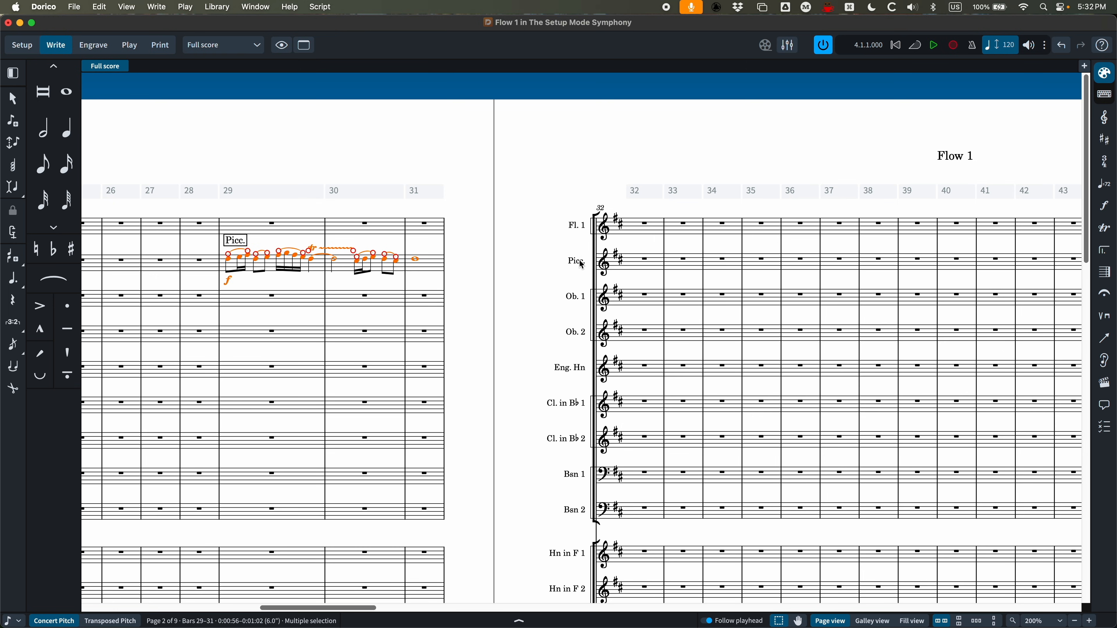
scroll(589, 270, "left", 10)
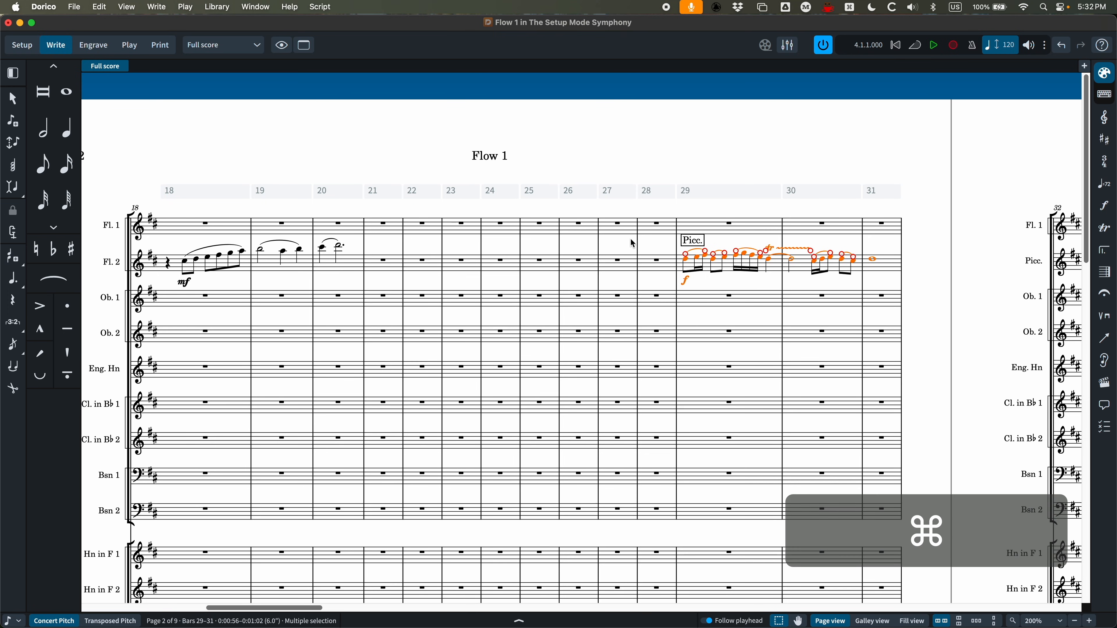
key("super+shift+e")
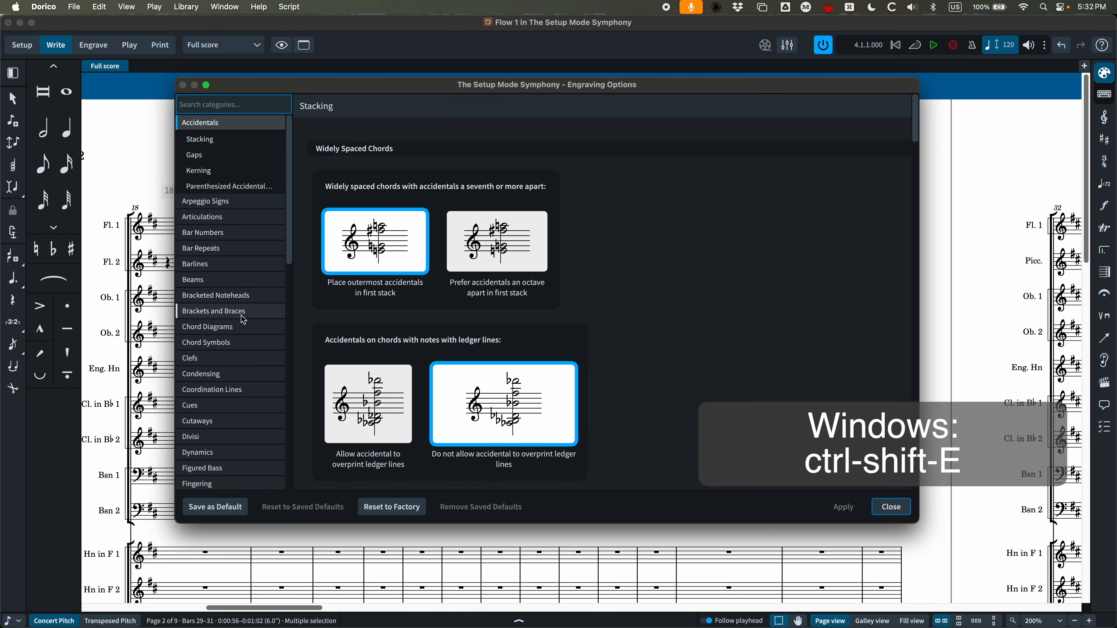
scroll(230, 368, "down", 5)
scroll(229, 368, "down", 2)
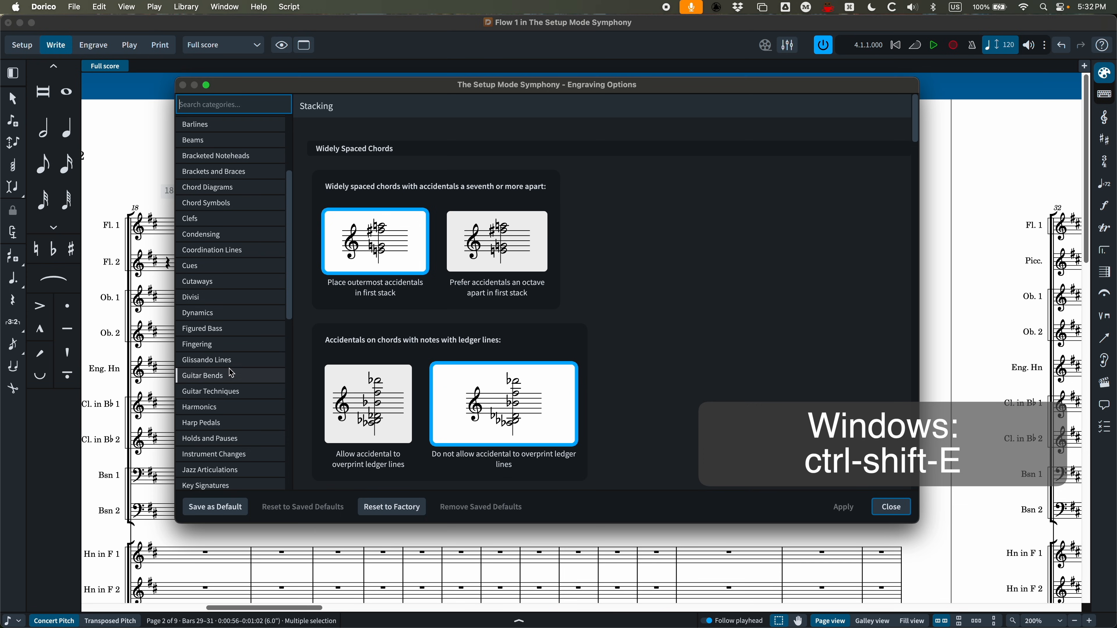
left_click(241, 449)
scroll(241, 451, "down", 4)
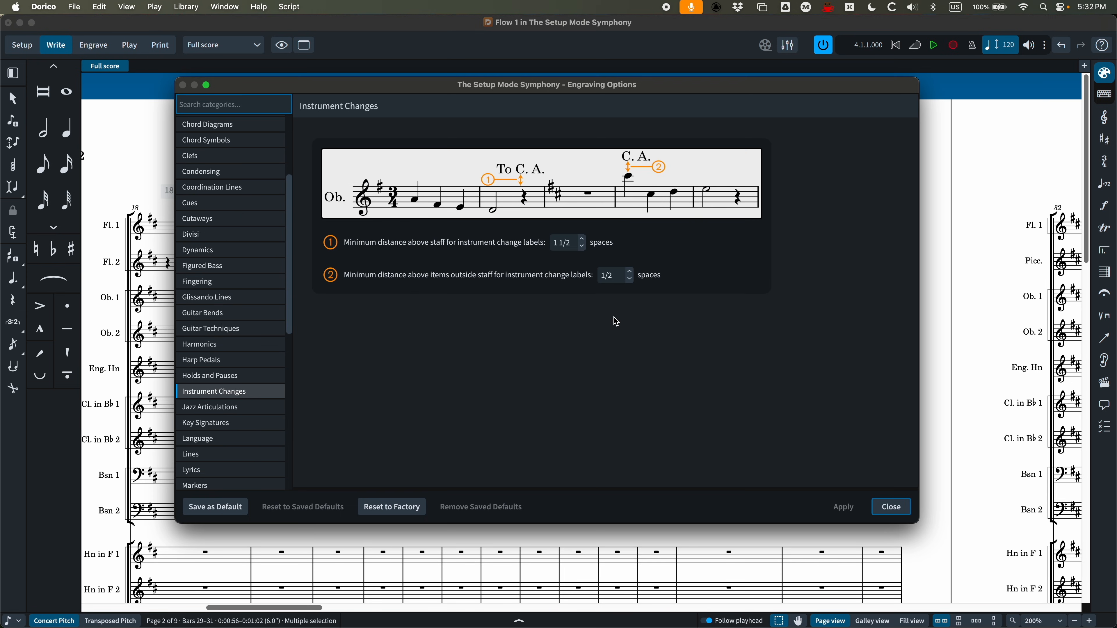
left_click(893, 507)
Step: Review the full score's Instrument Changes settings for players in Layout Options, and close the dialog
key("super+shift+l")
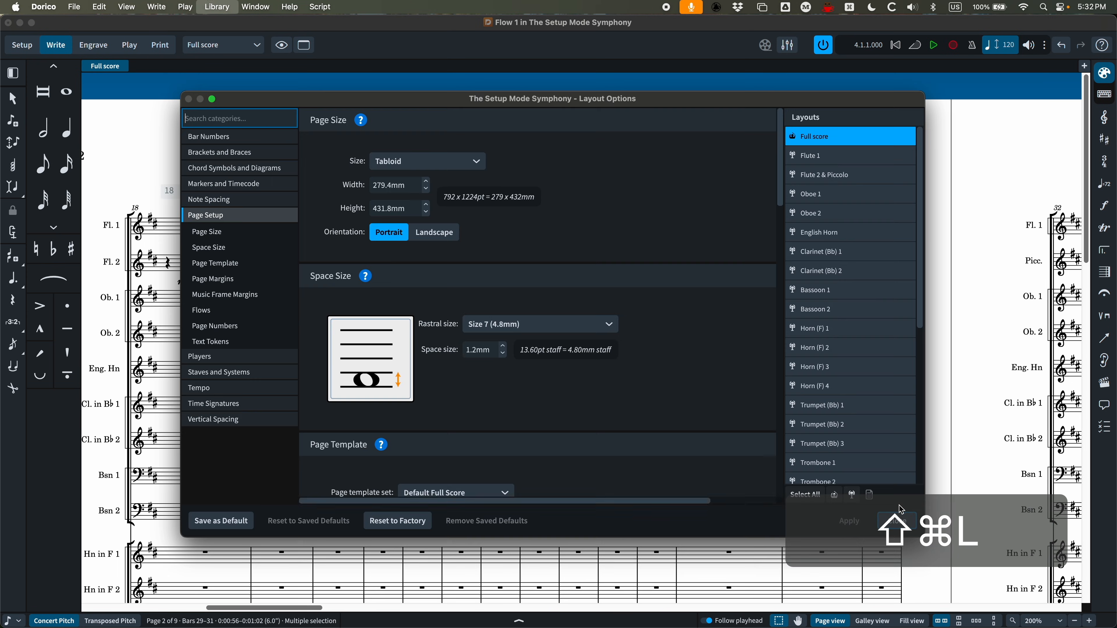
left_click(210, 358)
left_click(211, 264)
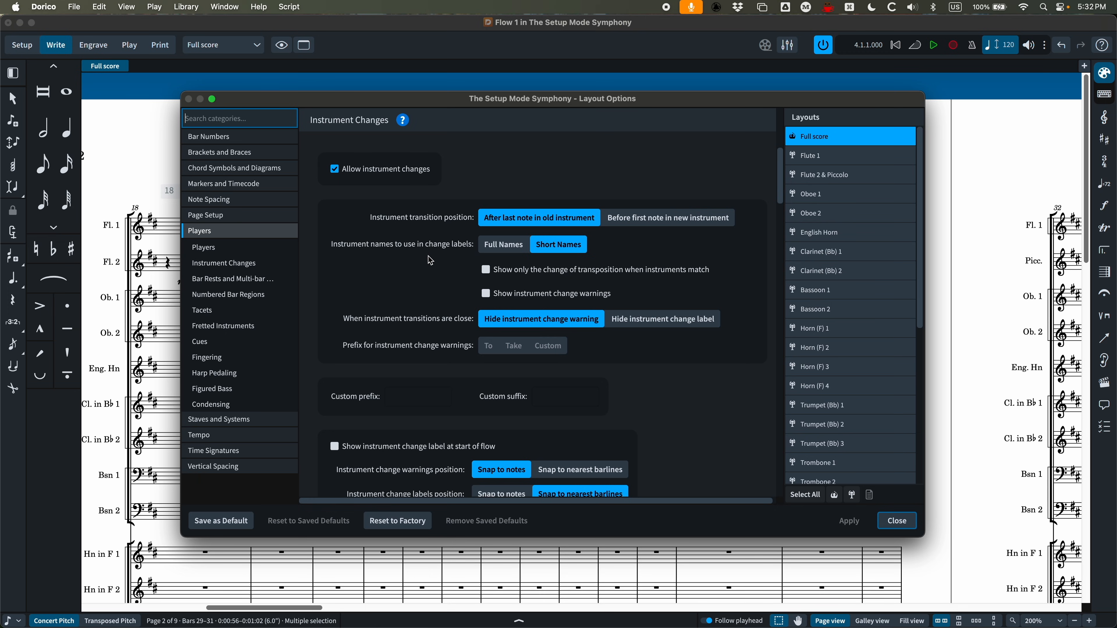
left_click(900, 521)
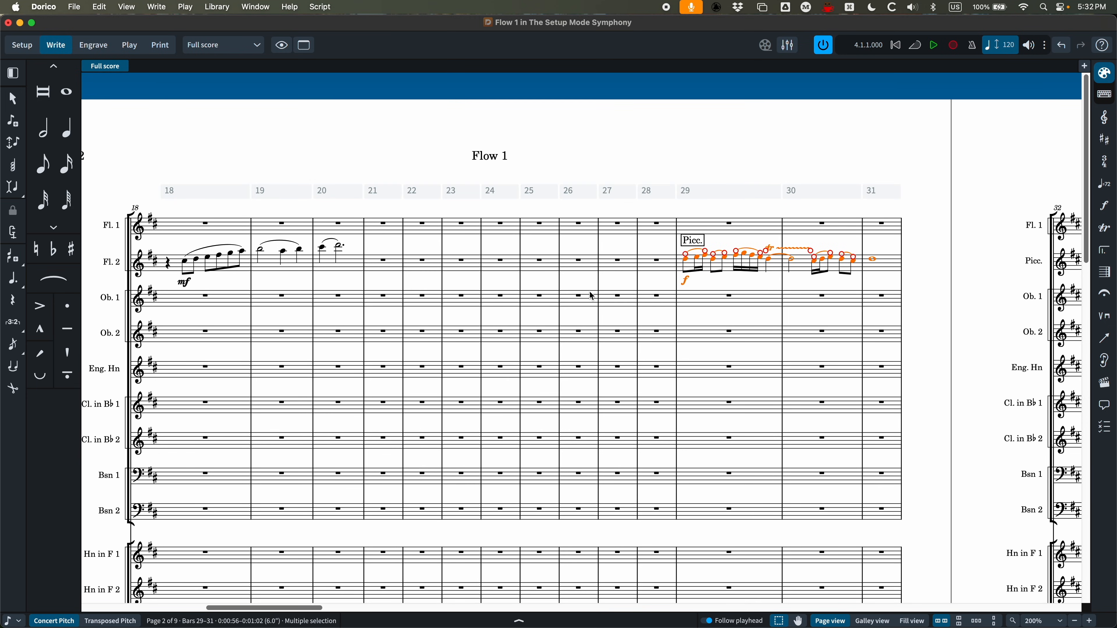
Step: In Setup mode, collapse the Flute 2 & Piccolo player, and compare the Violin I section player with the Bass Guitar player and their staves
key("super+1")
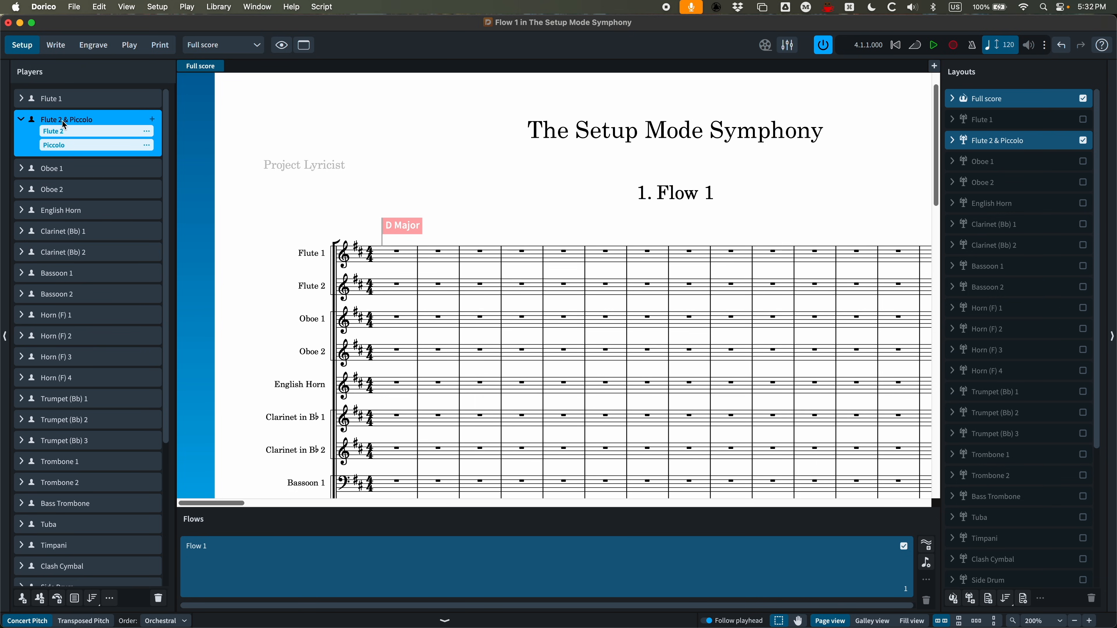
left_click(20, 119)
scroll(91, 202, "down", 5)
left_click(63, 493)
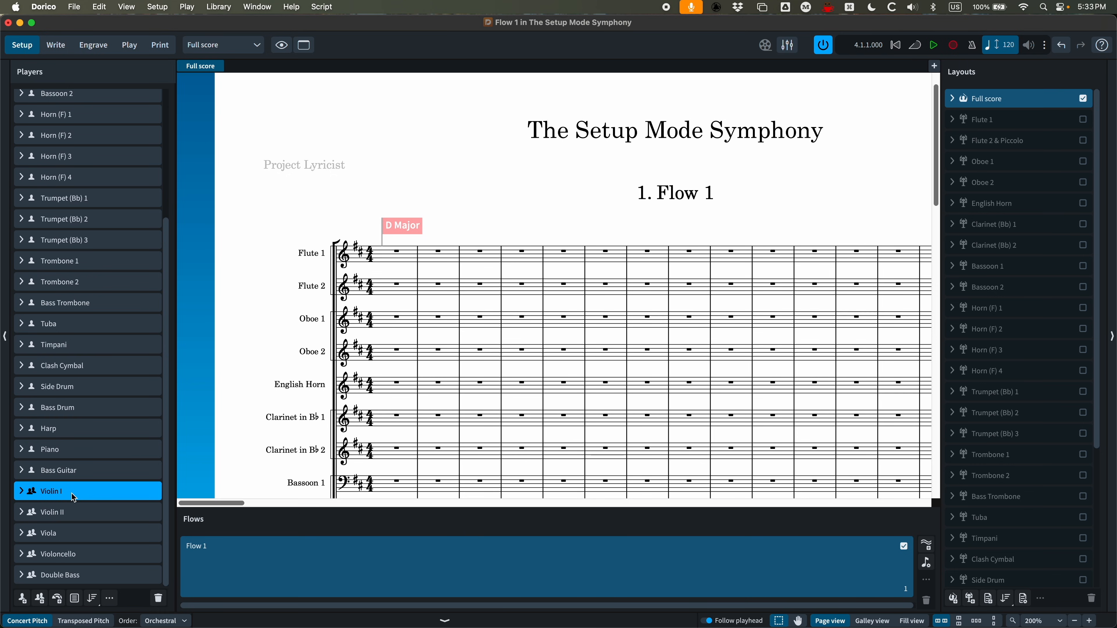
scroll(387, 377, "down", 10)
scroll(372, 391, "up", 3)
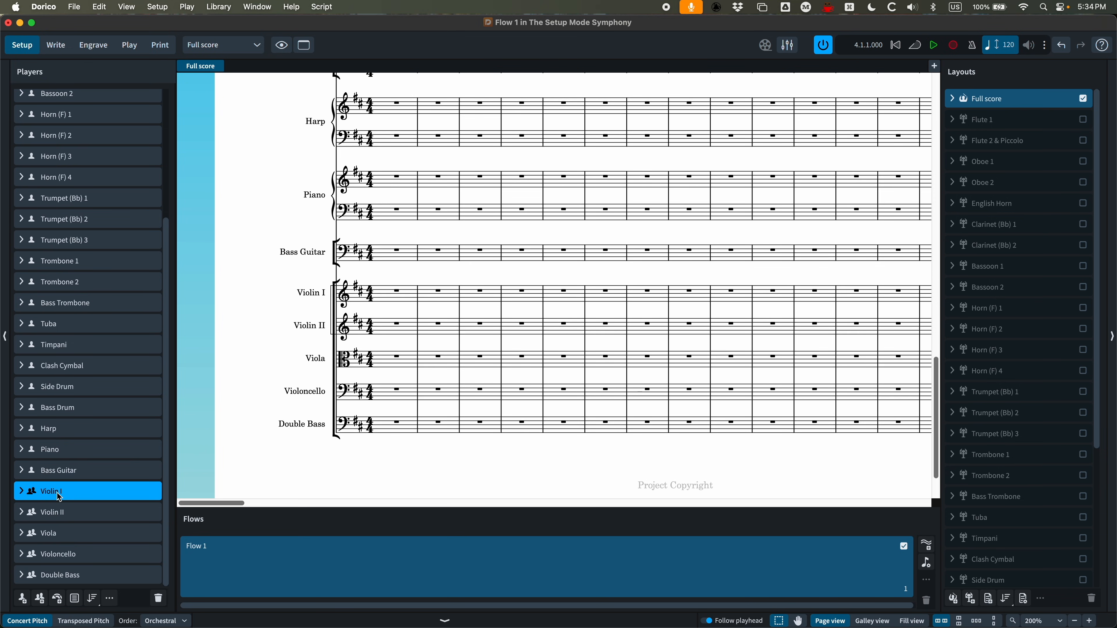
left_click(57, 472)
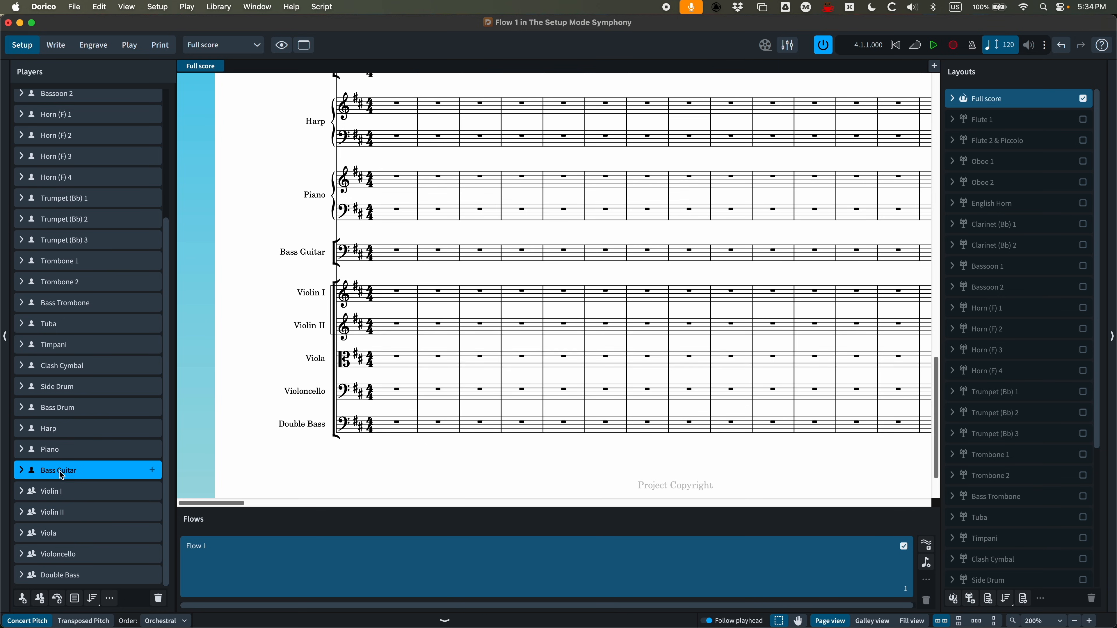
left_click(64, 493)
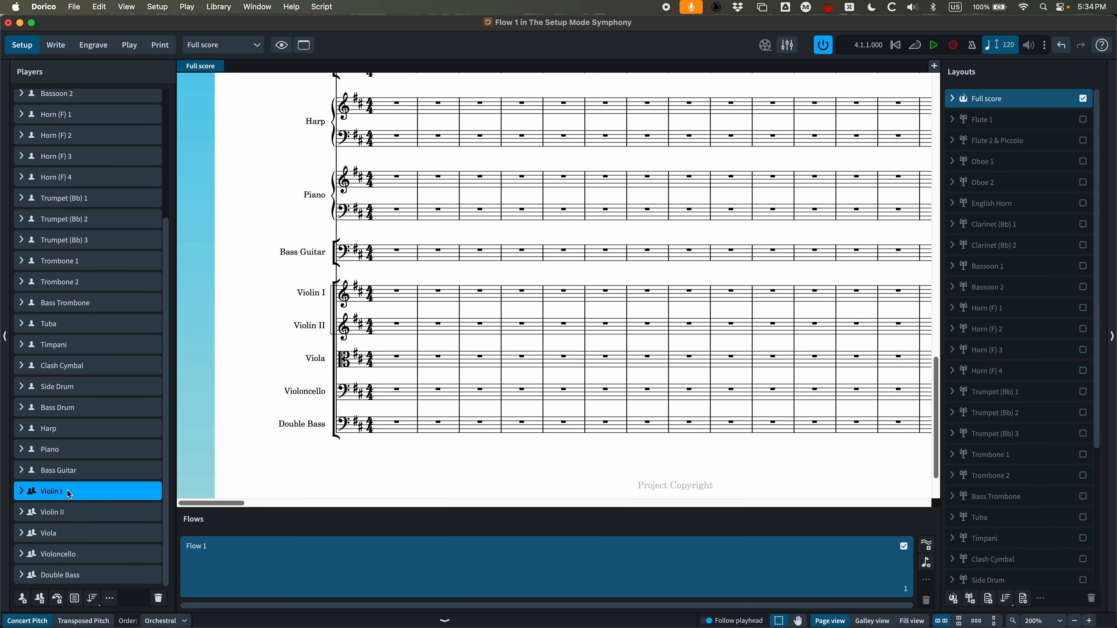
Step: Make the Bass Trombone player a soloist
scroll(69, 494, "up", 5)
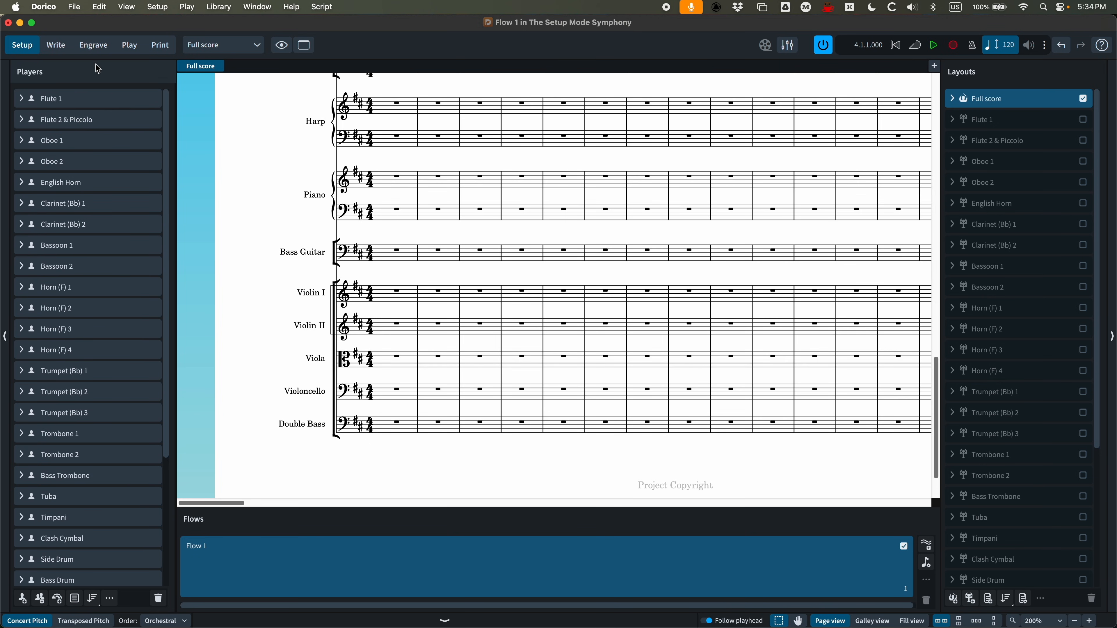
left_click(78, 98)
scroll(96, 294, "down", 2)
scroll(97, 298, "down", 2)
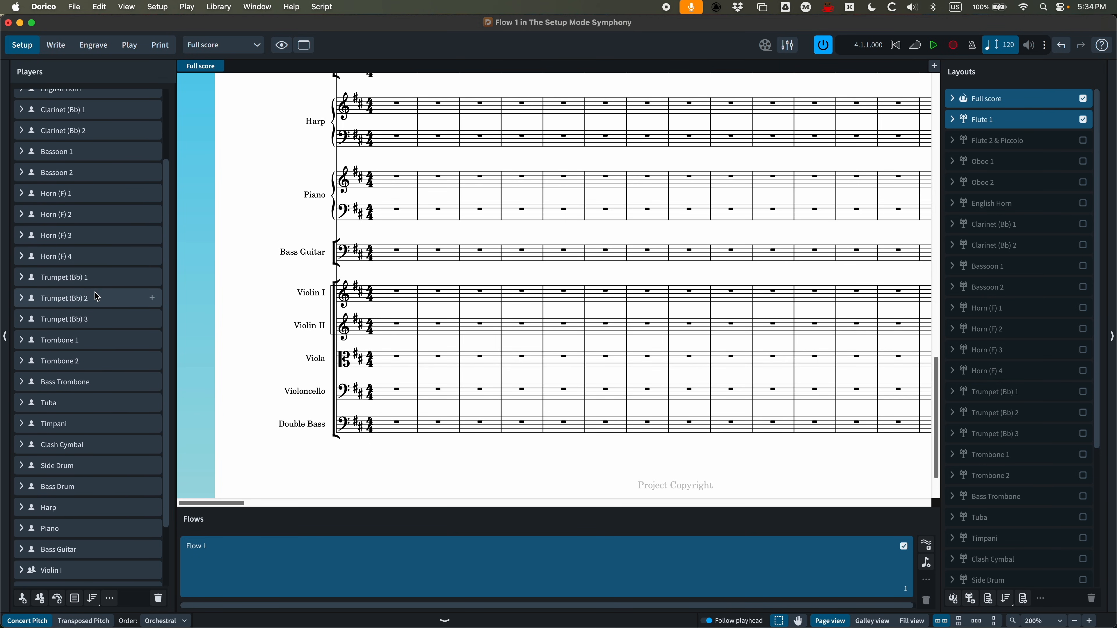
left_click(68, 383)
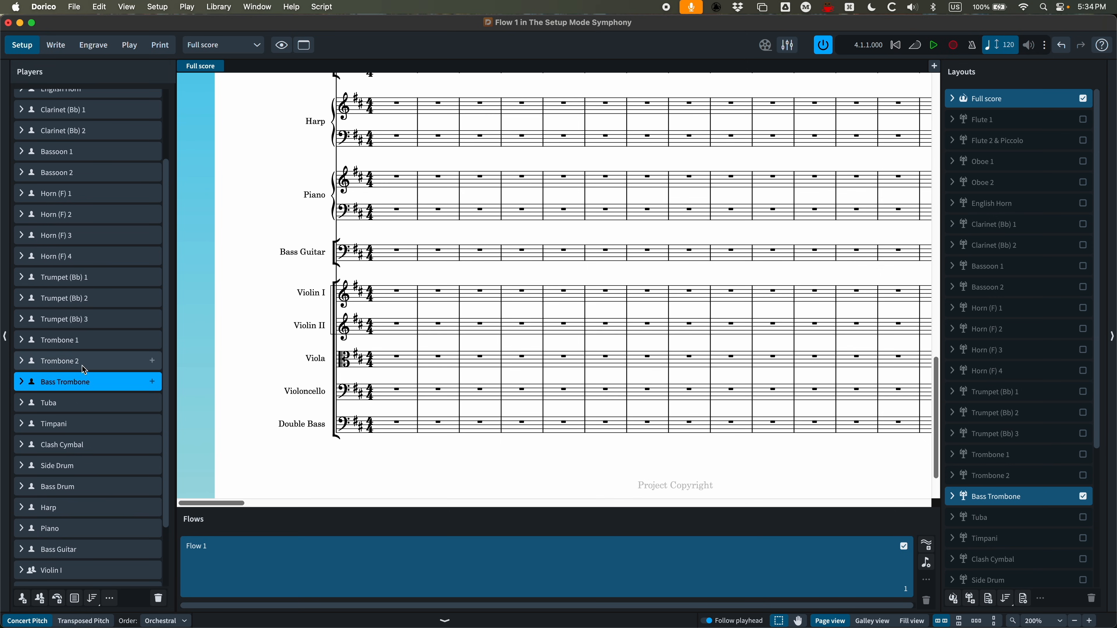
scroll(83, 366, "down", 1)
right_click(101, 358)
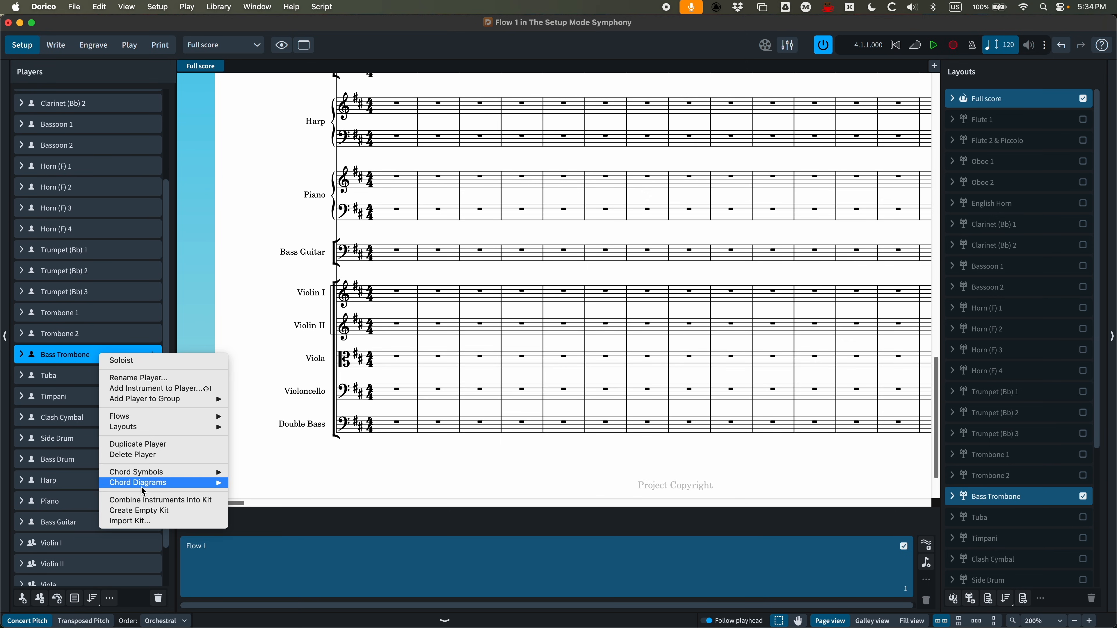
left_click(125, 360)
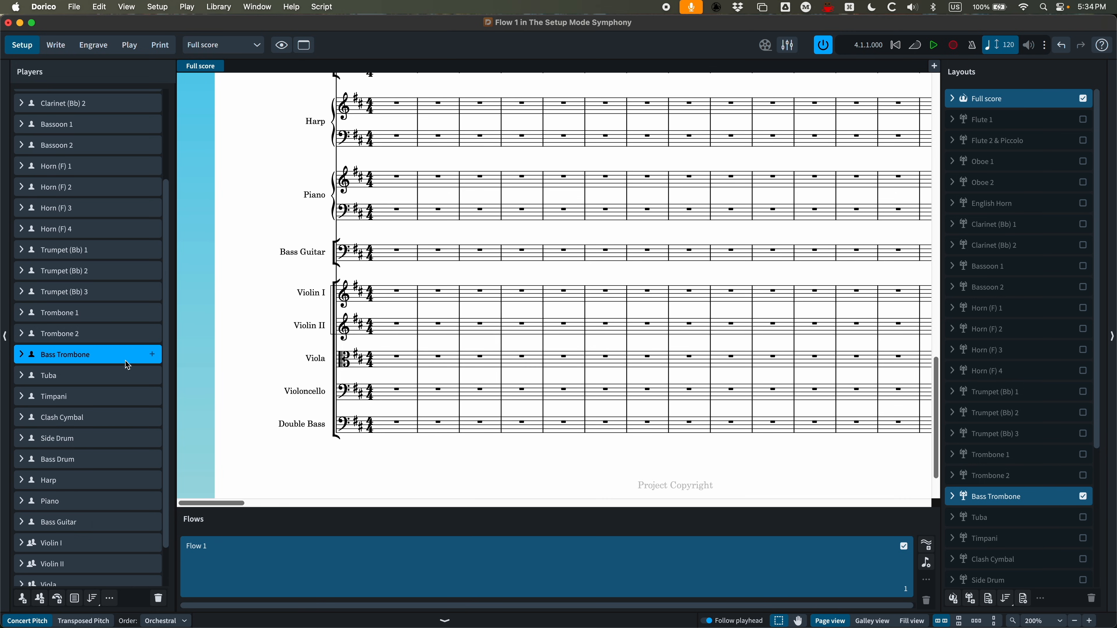
Step: Examine the solo bass trombone's place in the player list and score, and undo the soloist change
scroll(69, 530, "down", 2)
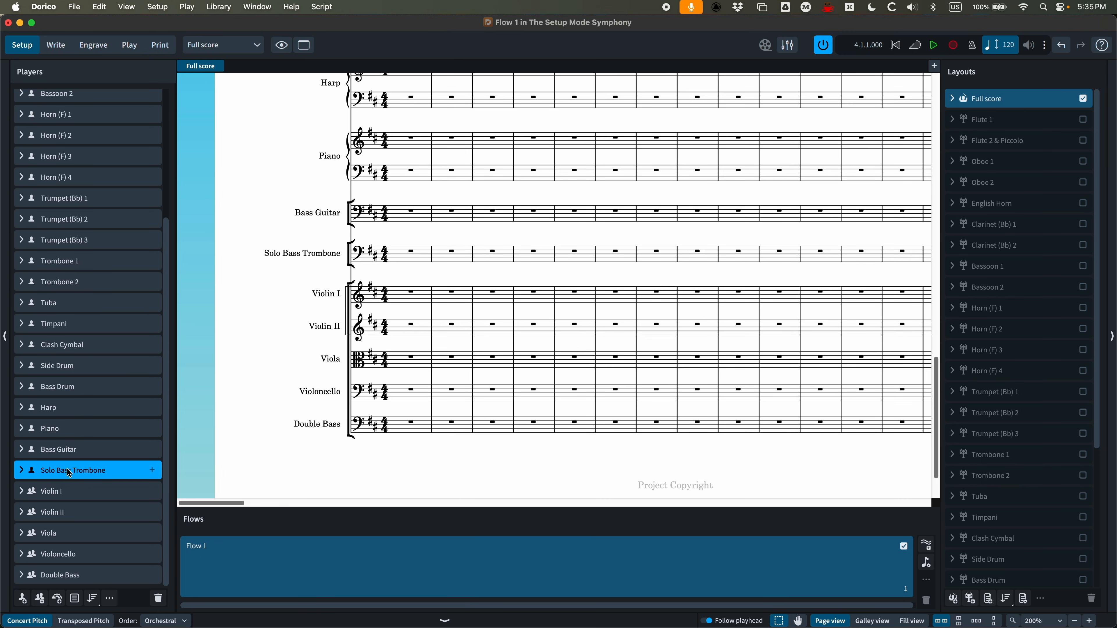
scroll(375, 389, "up", 1)
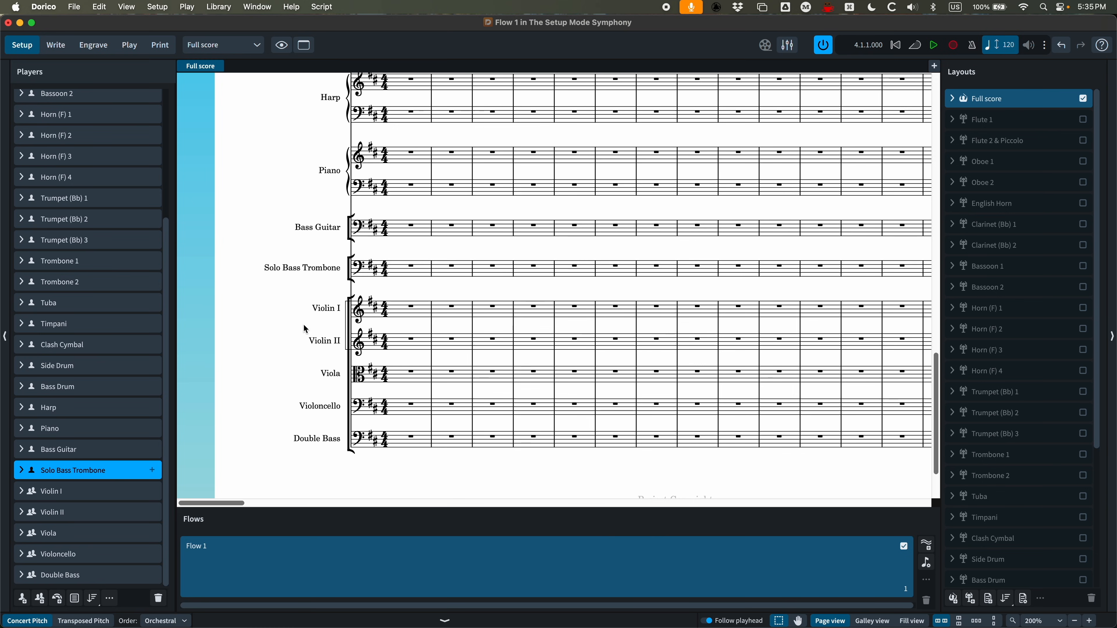
key("super+z")
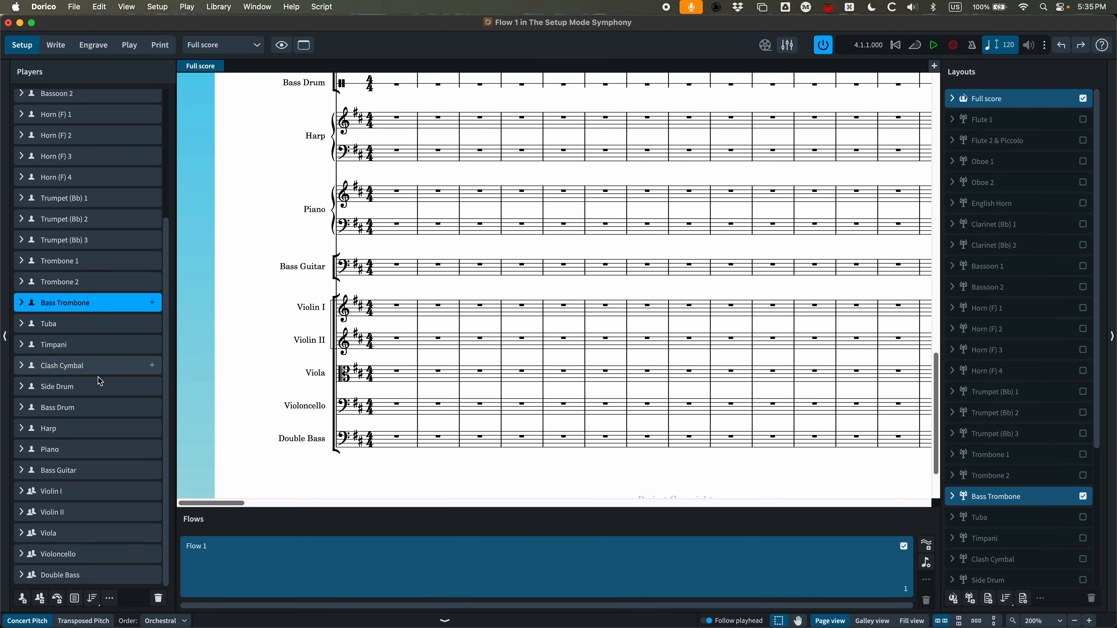
Step: Move the Clash Cymbal player below Side Drum, and restore the Orchestral player order
left_click(83, 368)
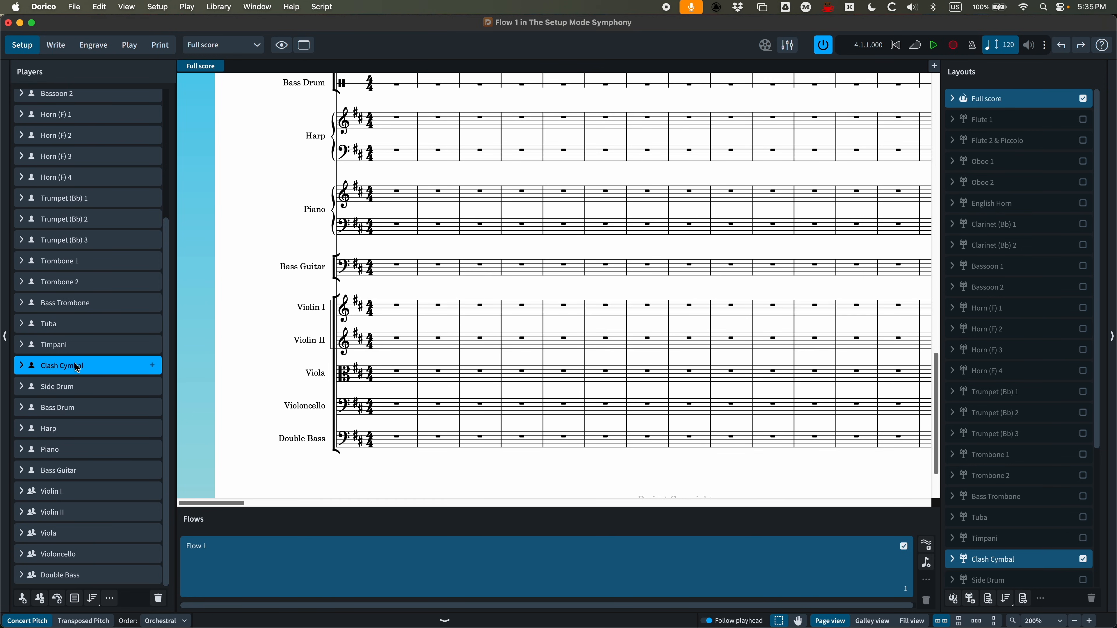
left_click_drag(77, 369, 76, 399)
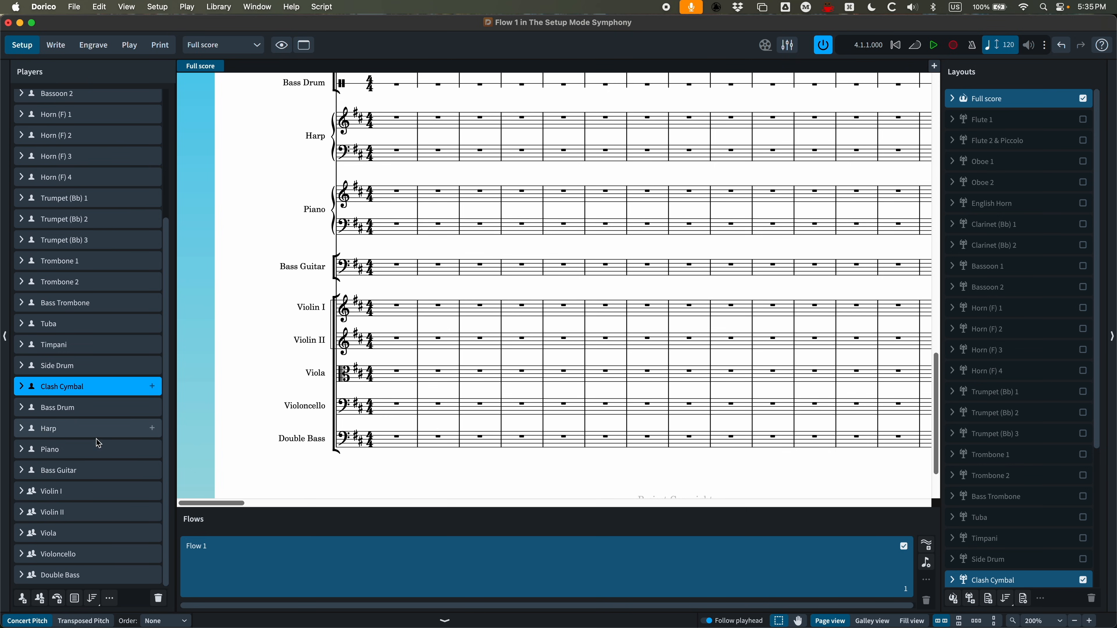
left_click(185, 621)
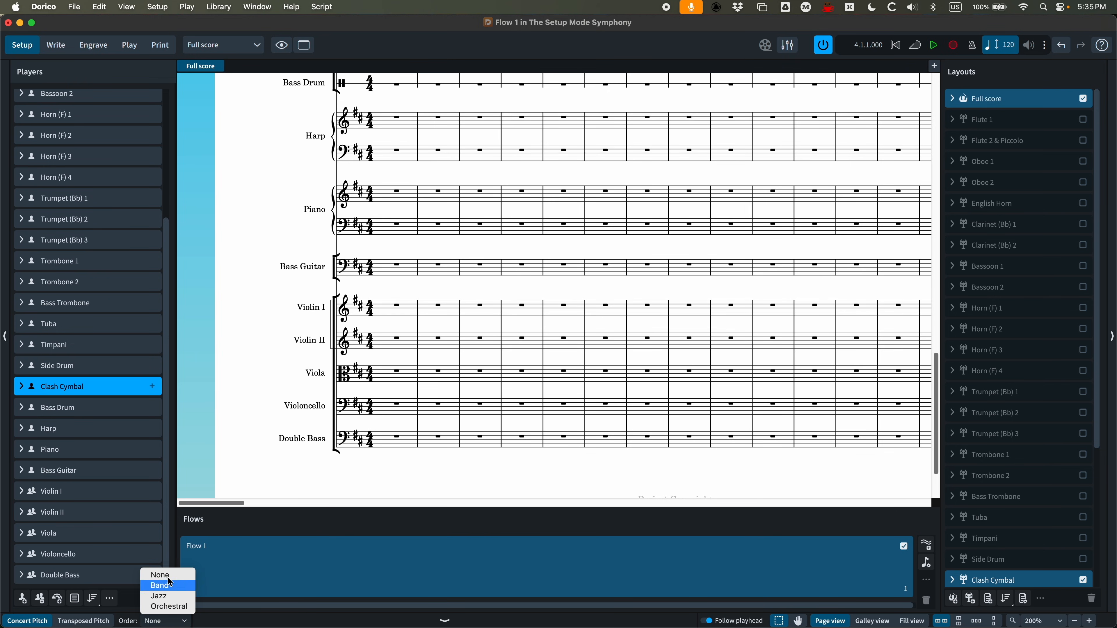
left_click(169, 607)
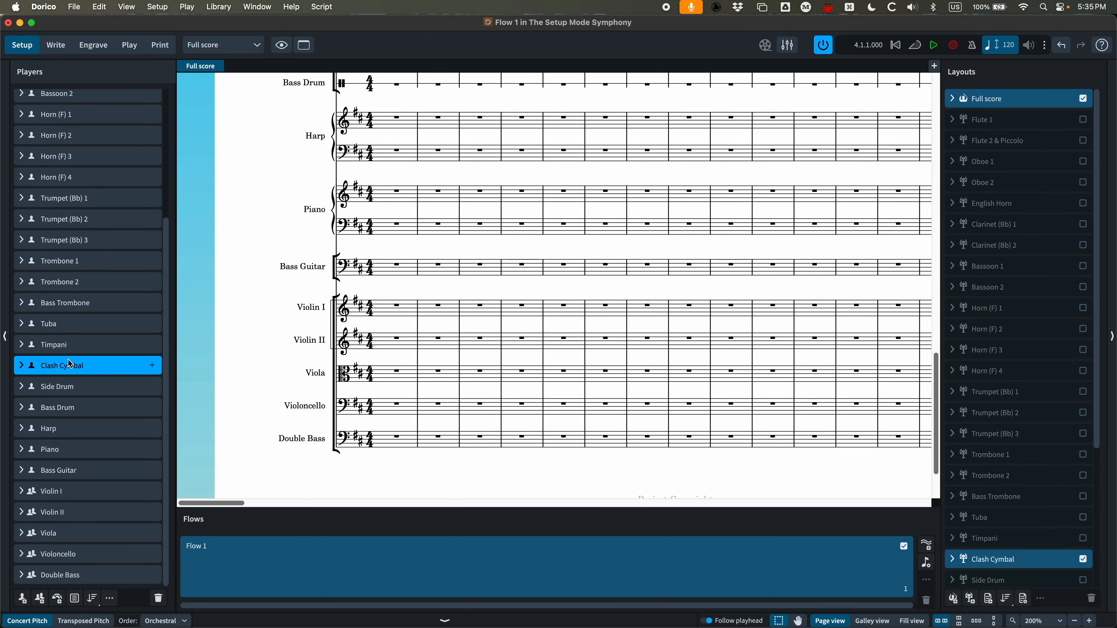
Step: Place the Clash Cymbal player under Side Drum again, and set the player order back to Orchestral
left_click(65, 370)
left_click_drag(65, 374, 77, 396)
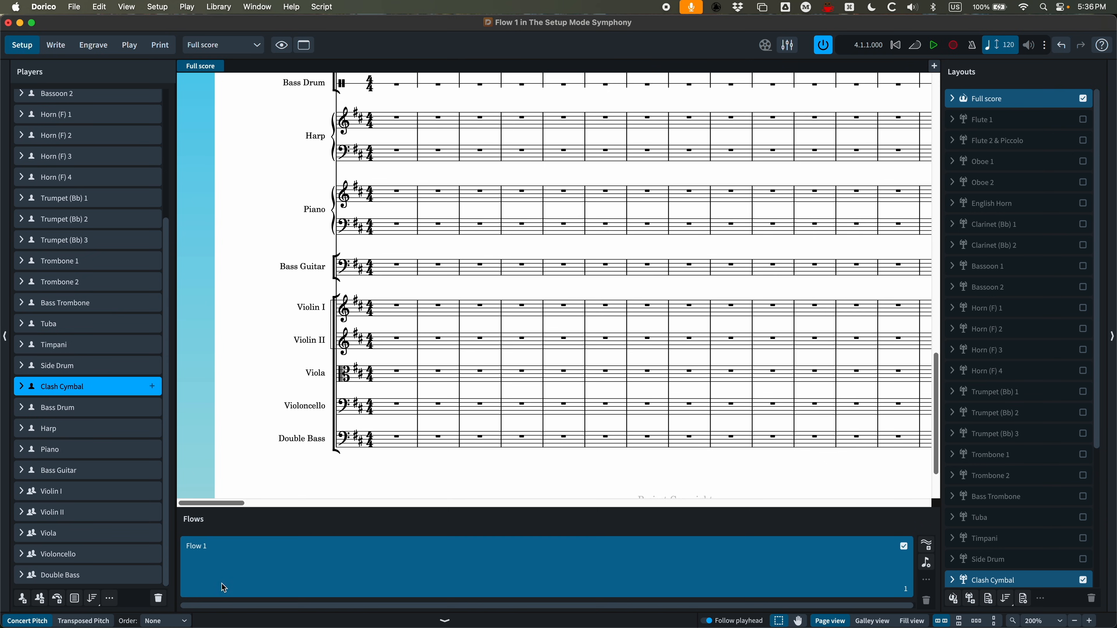
left_click(184, 621)
left_click(169, 606)
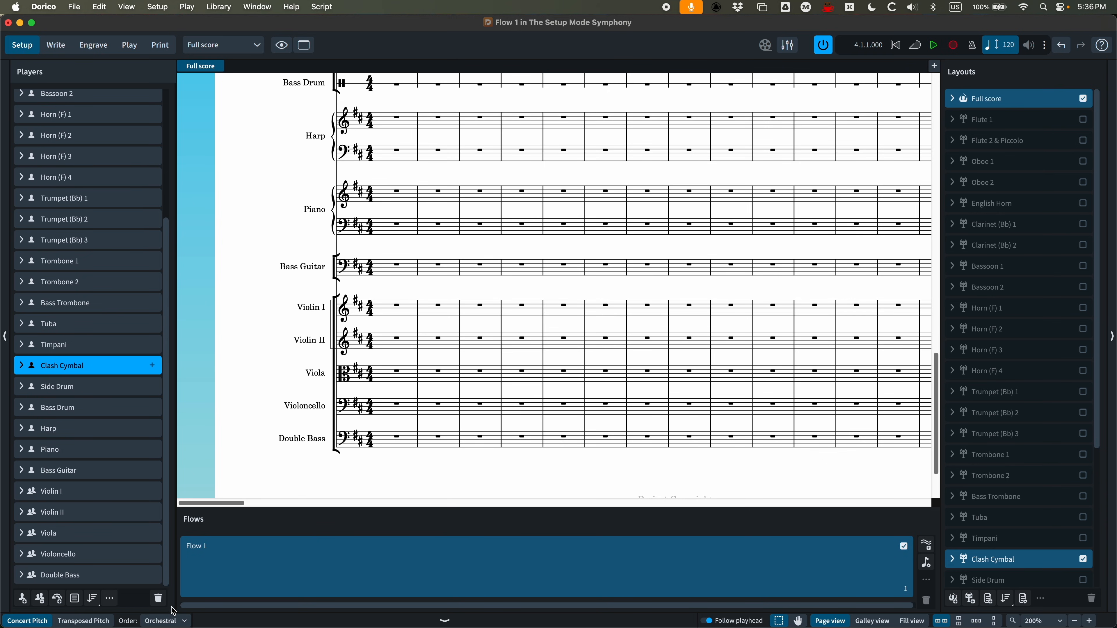
Step: Move the Clash Cymbal player below Side Drum, and rename the Side Drum player "Percussion 1" with the short name "Perc. 1"
left_click_drag(81, 356, 77, 394)
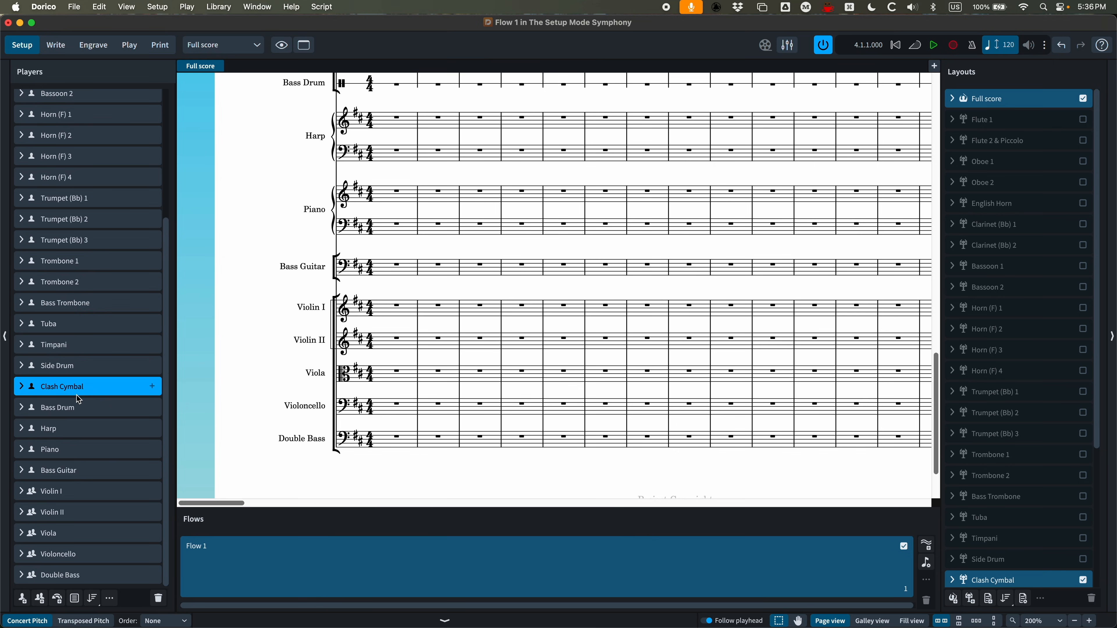
left_click(89, 371)
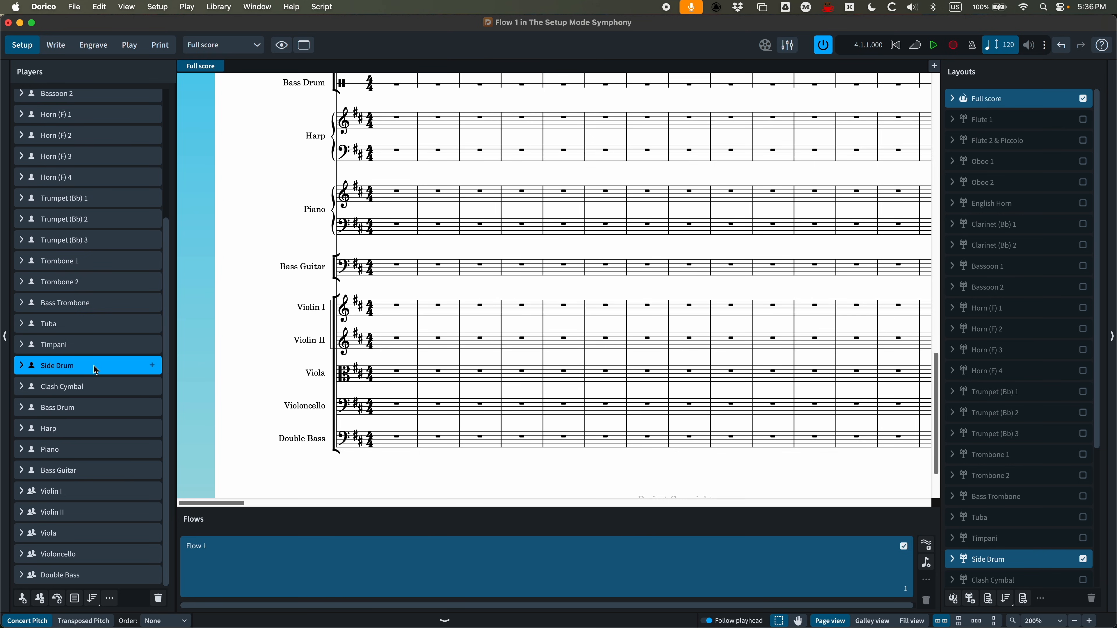
right_click(105, 369)
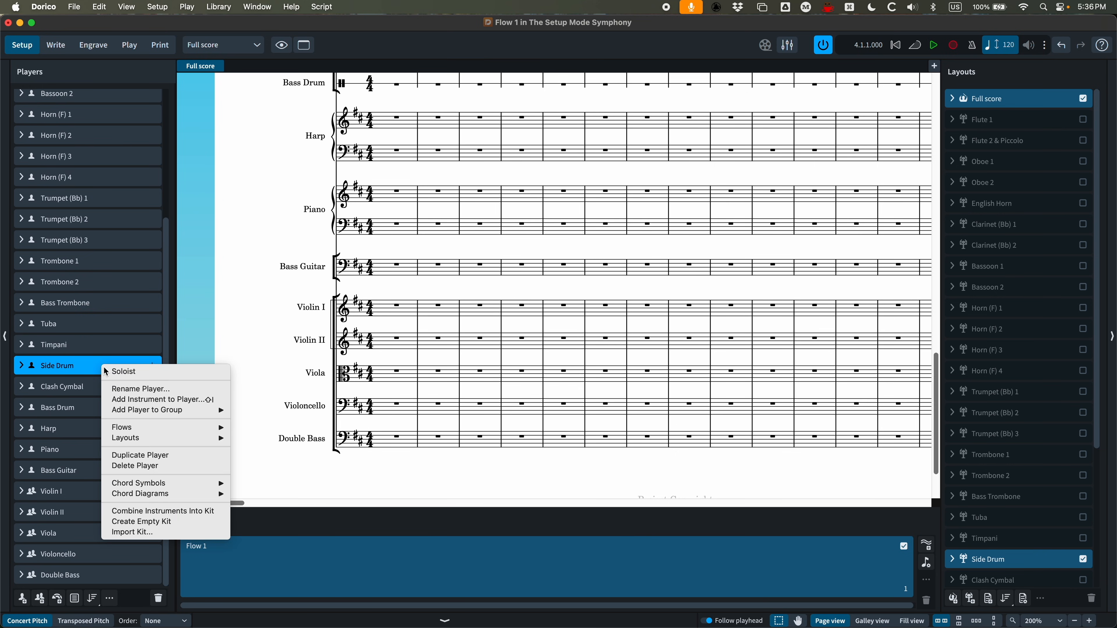
left_click(153, 391)
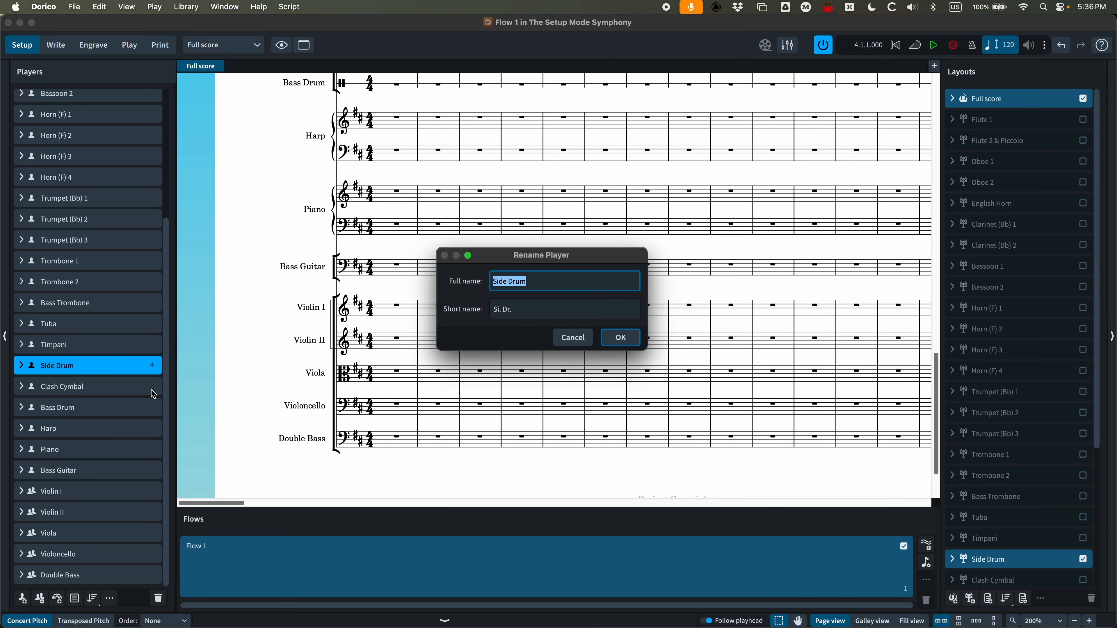
type("Per")
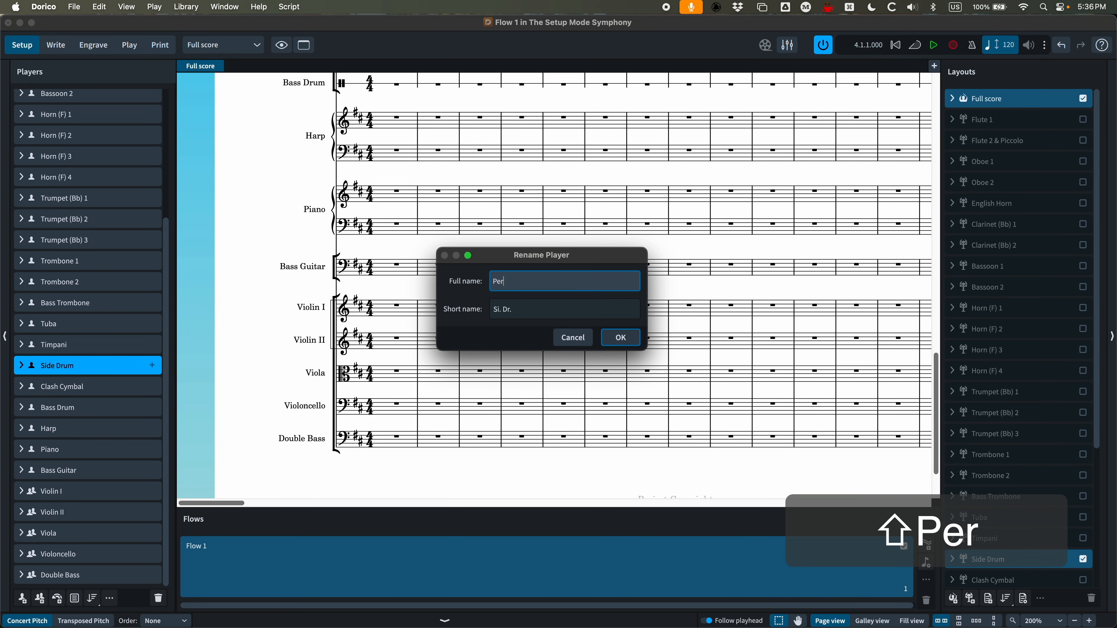
type("cussion 1")
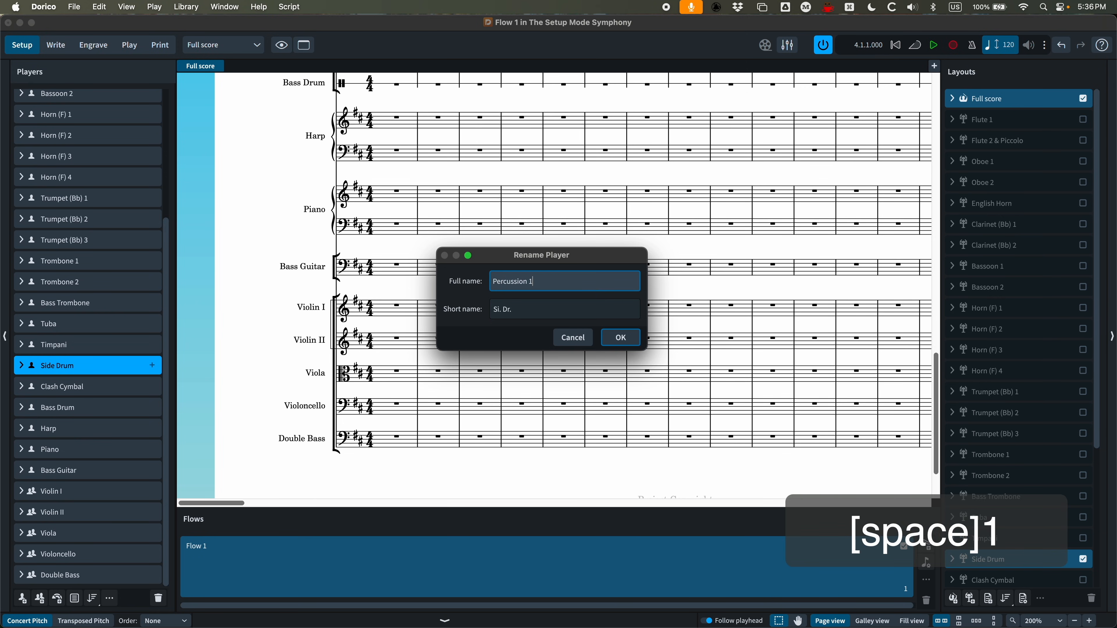
key("Tab")
type("P")
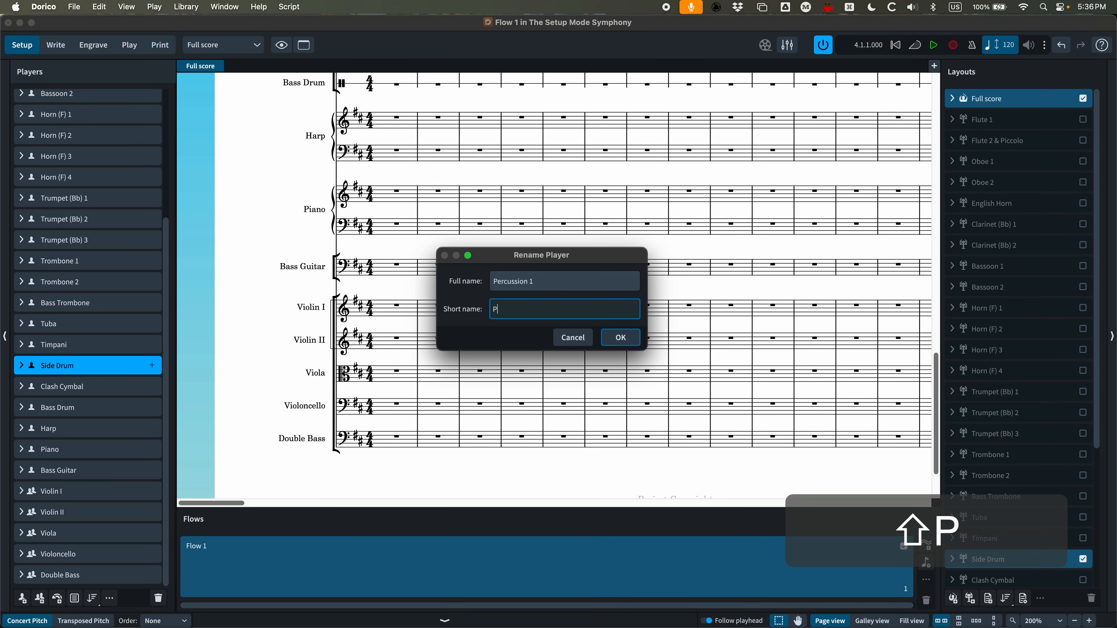
type("erc. 1")
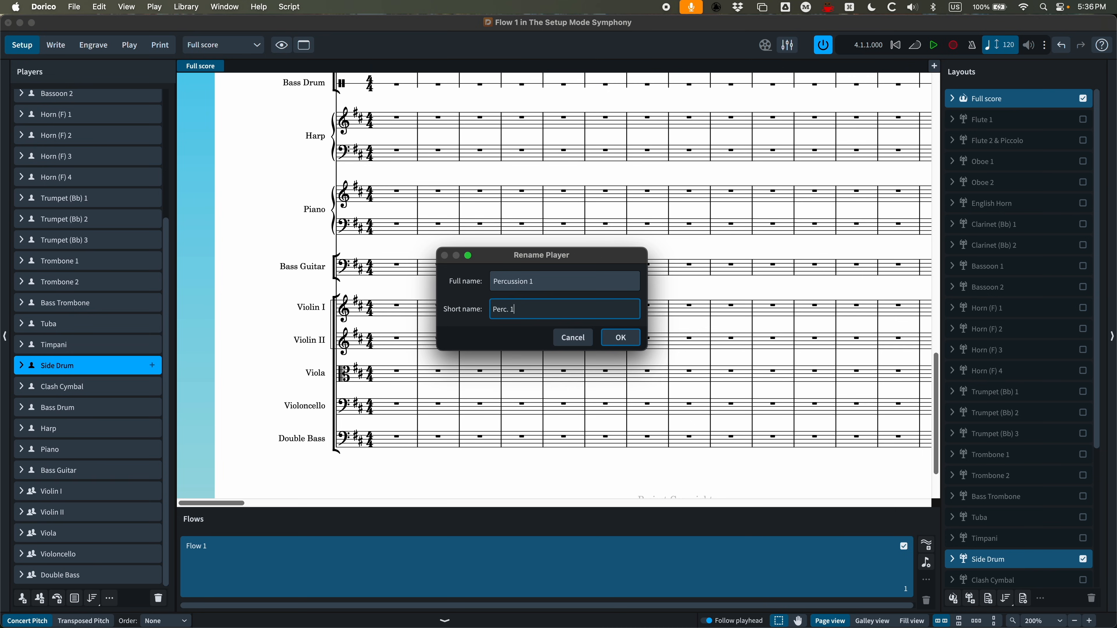
key("Return")
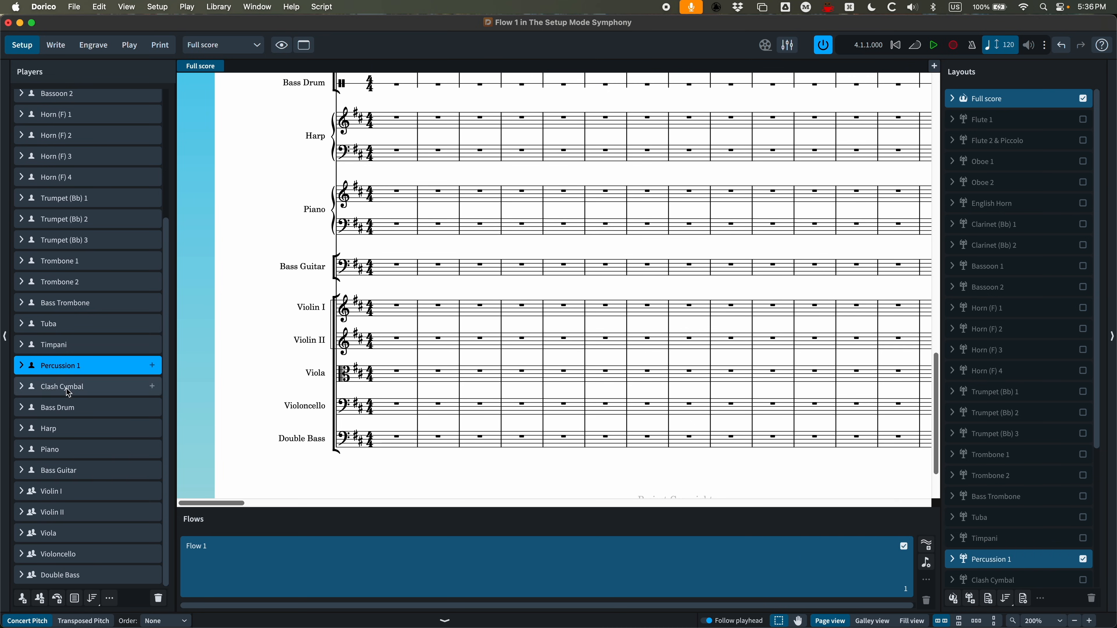
Step: Rename the Clash Cymbal player "Percussion 2" and the Bass Drum player "Percussion 3"
double_click(67, 389)
type("Perc")
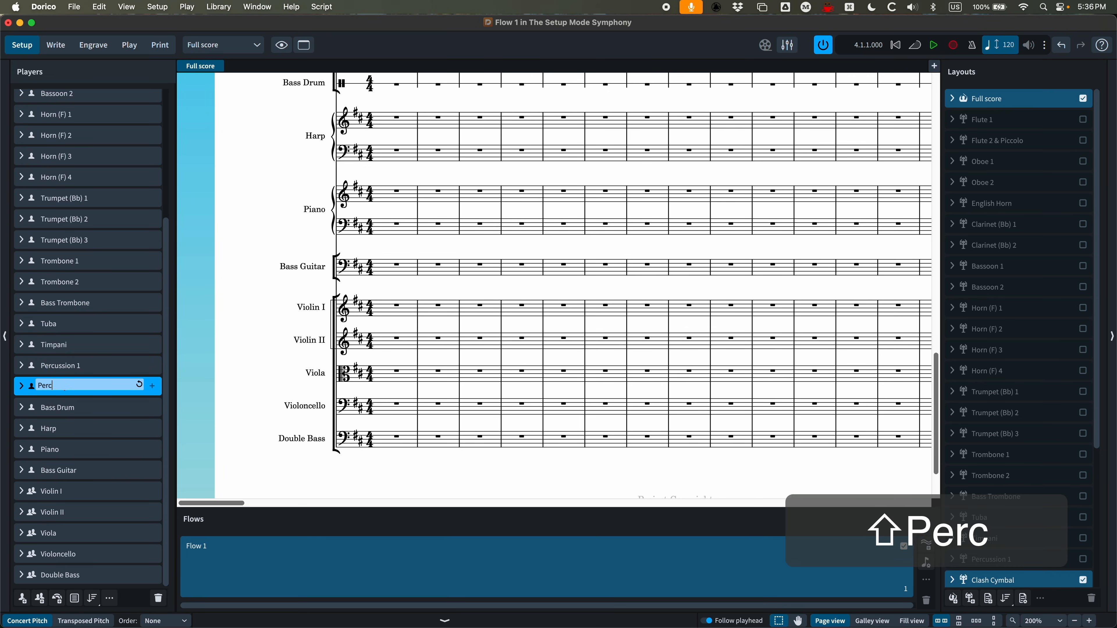
type("ussion 2")
key("Return")
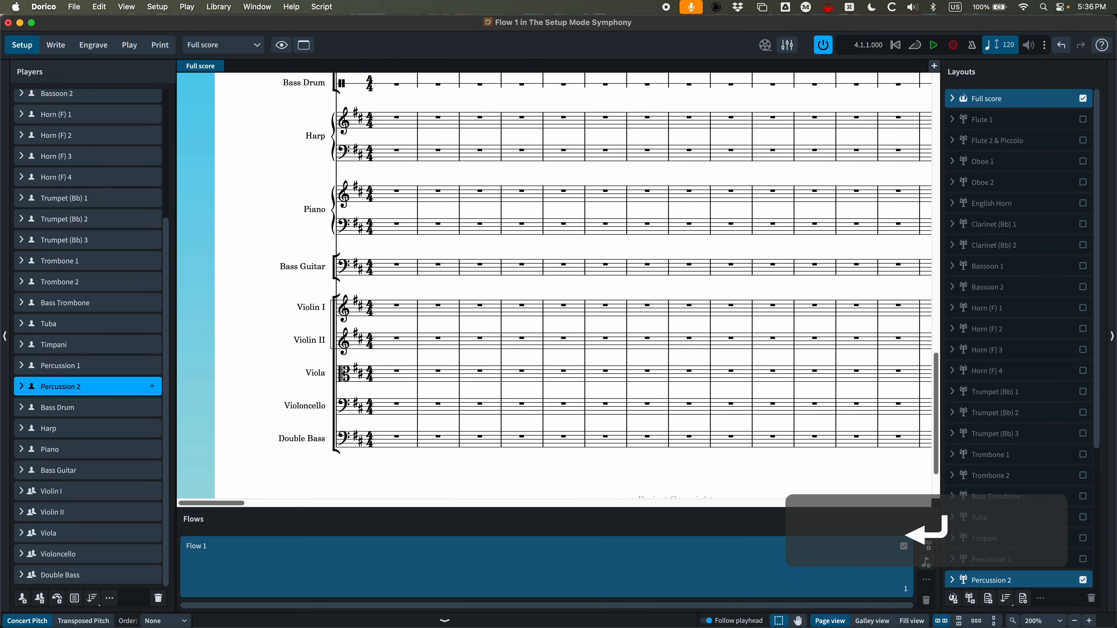
double_click(63, 409)
type("Per")
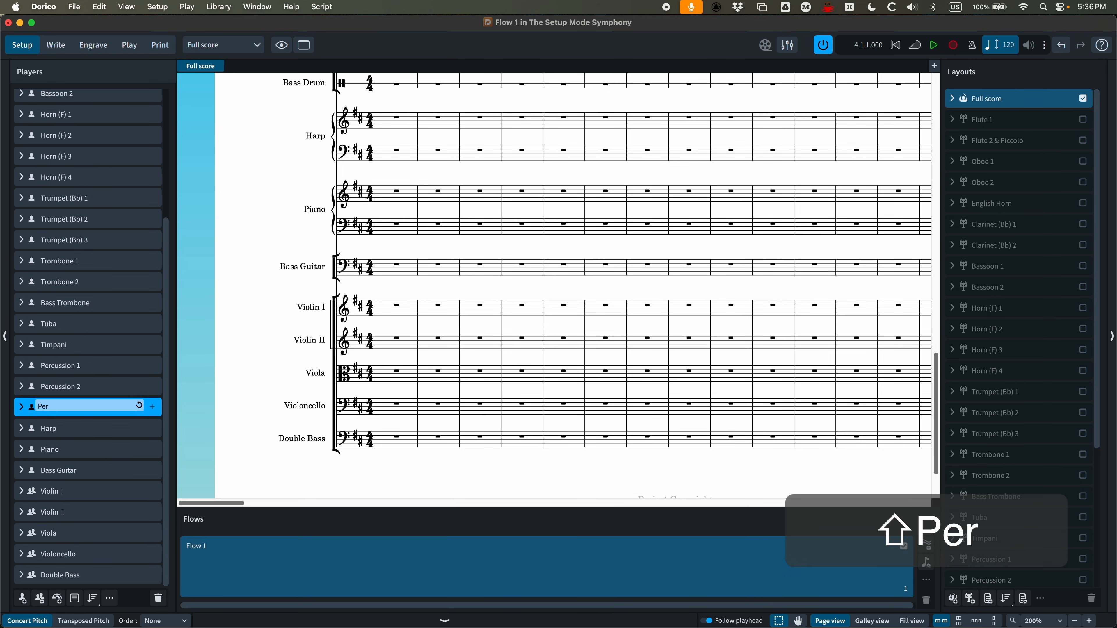
type("cussion")
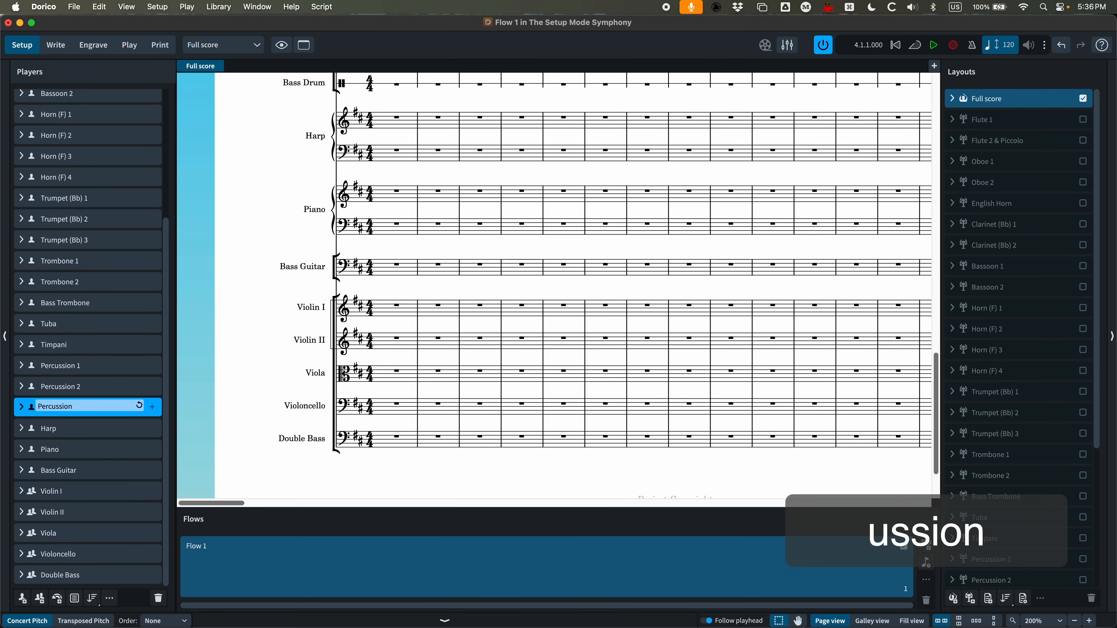
type(" 3")
key("Return")
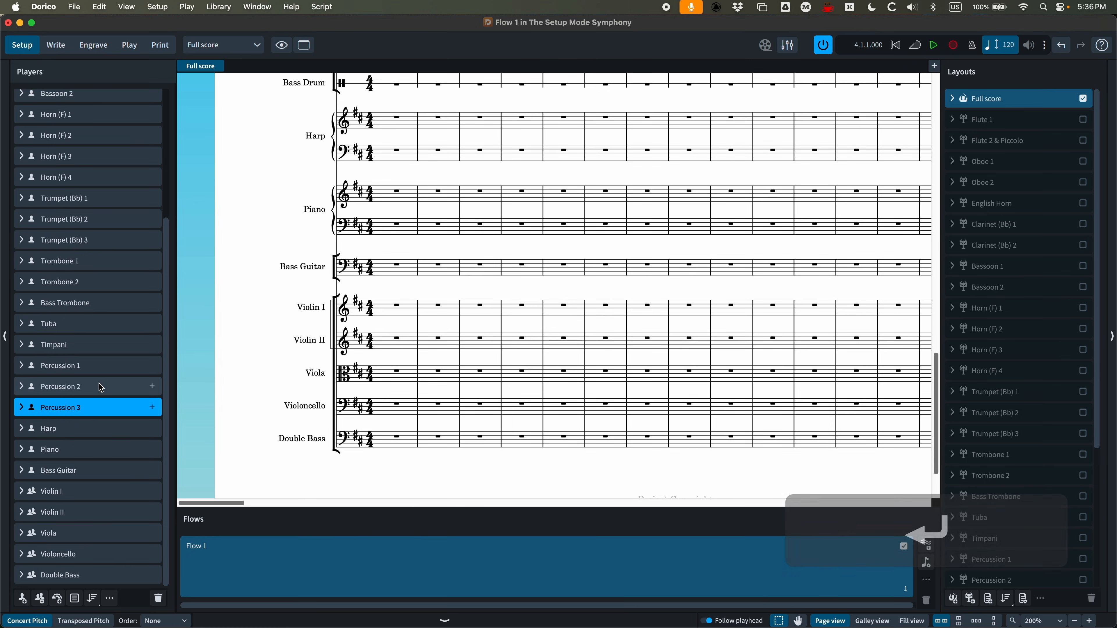
Step: Check the part layouts of the three percussion players against their new player names
left_click(102, 364)
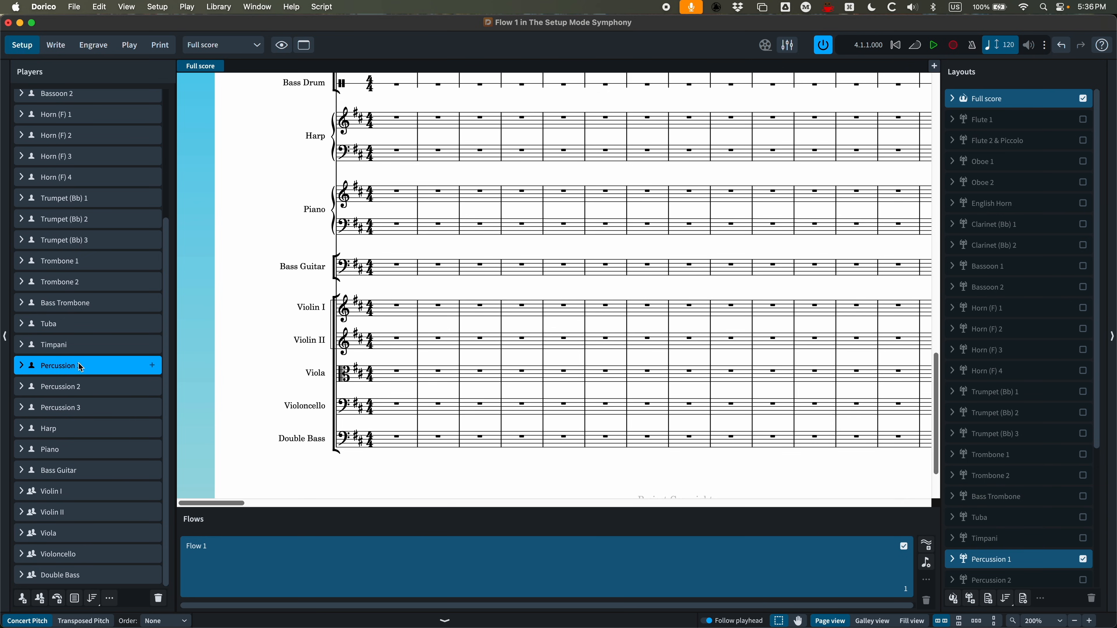
scroll(999, 412, "down", 4)
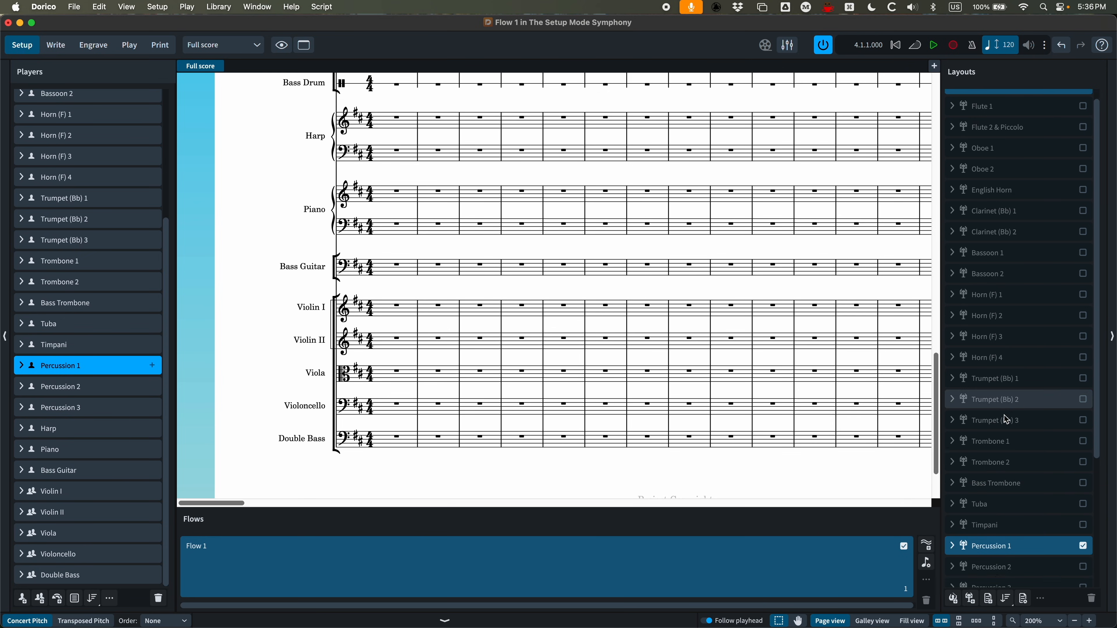
left_click(997, 401)
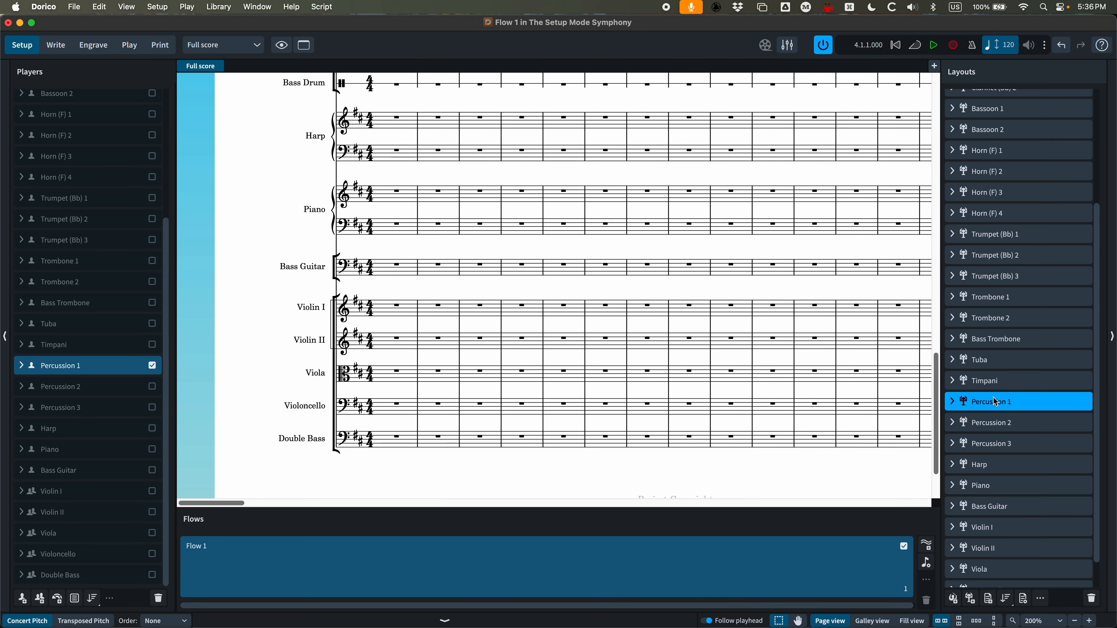
left_click(993, 421)
left_click(997, 404)
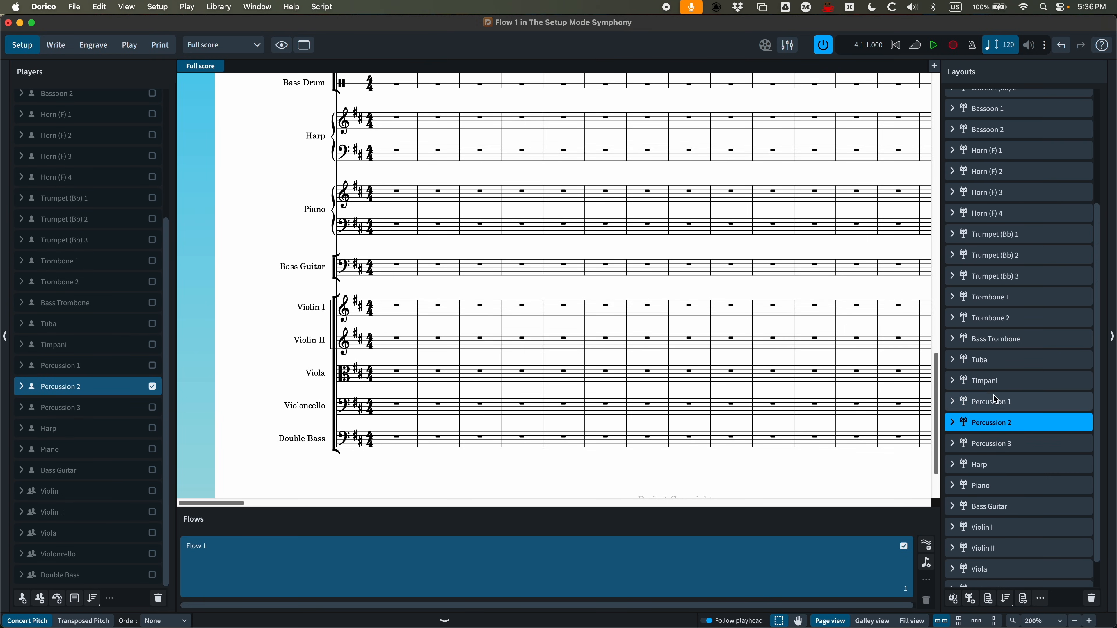
left_click(994, 419)
left_click(995, 443)
left_click(996, 402)
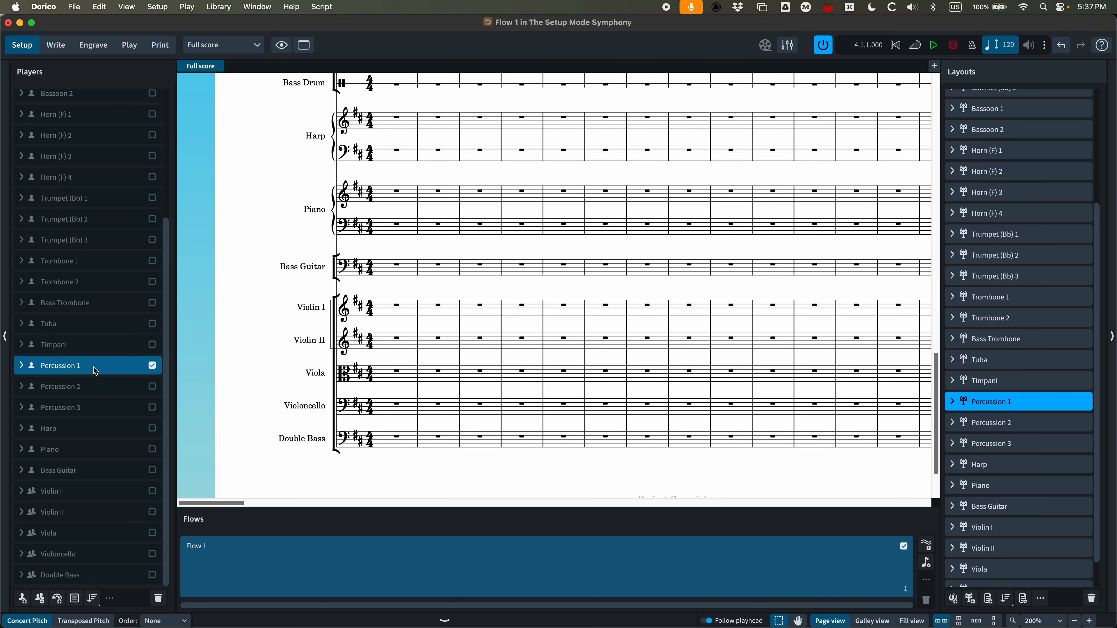
Step: Expand the Percussion 1, 2 and 3 players to compare their instruments with the staff labels in the score
left_click(71, 366)
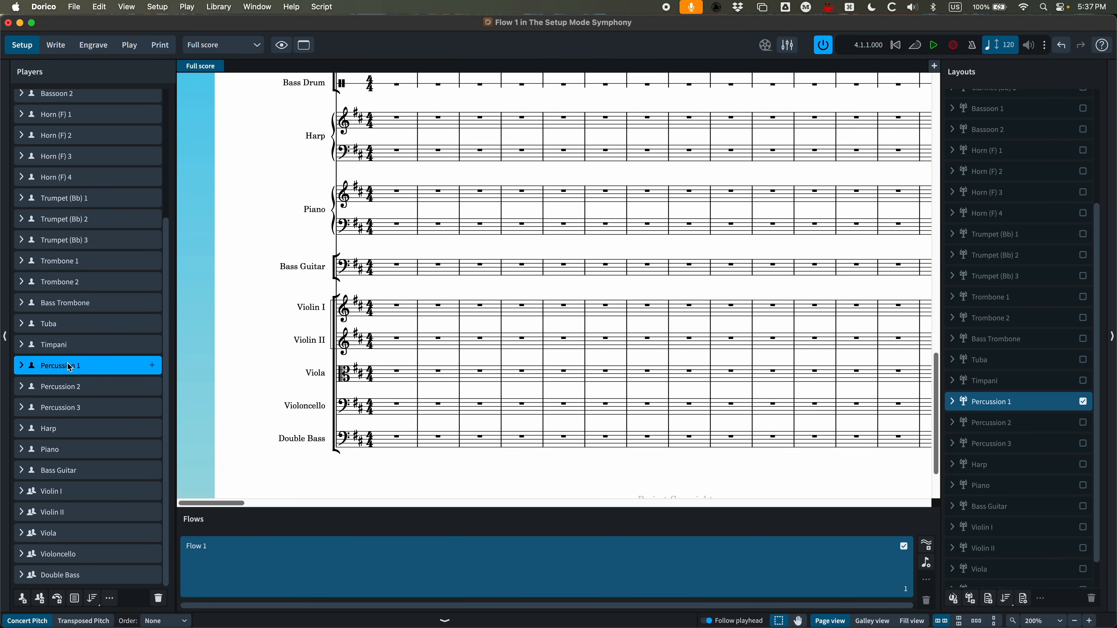
scroll(480, 406, "up", 5)
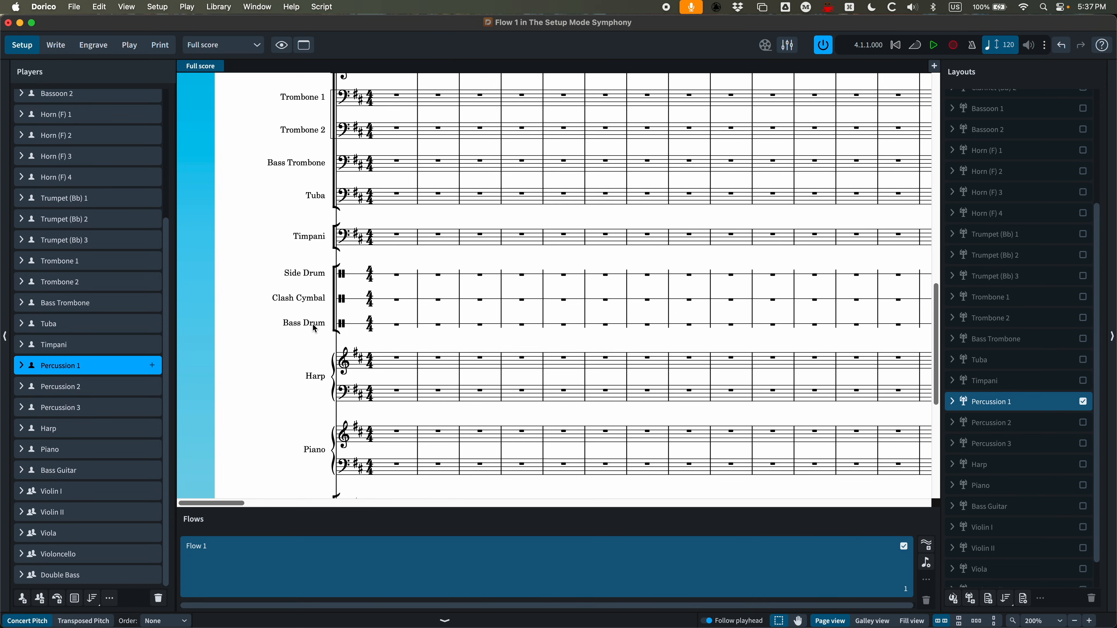
left_click(22, 366)
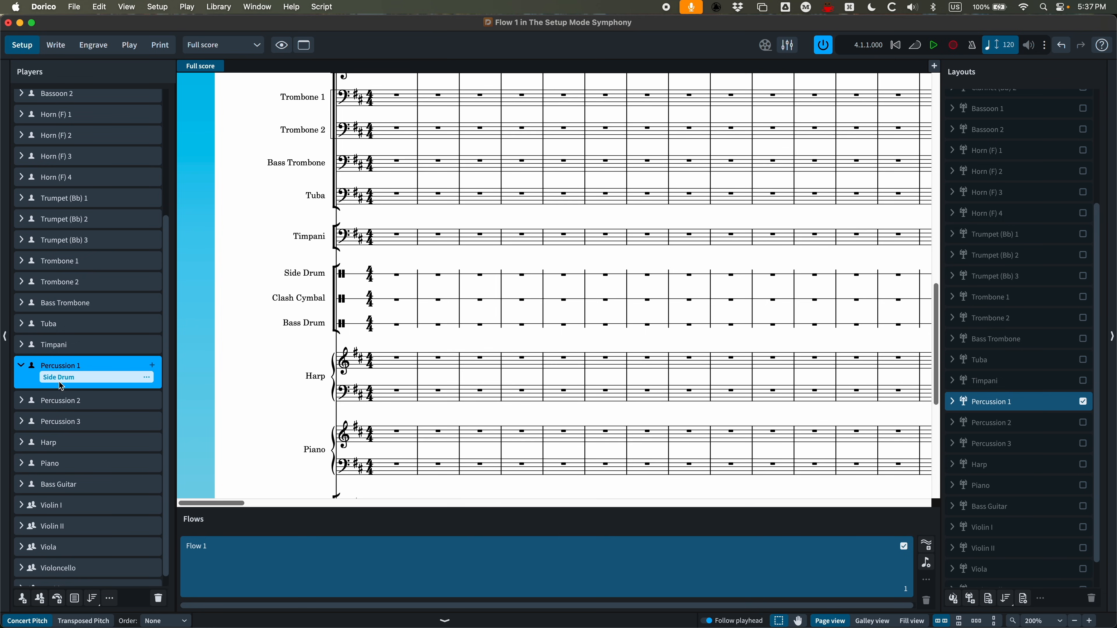
left_click(21, 400)
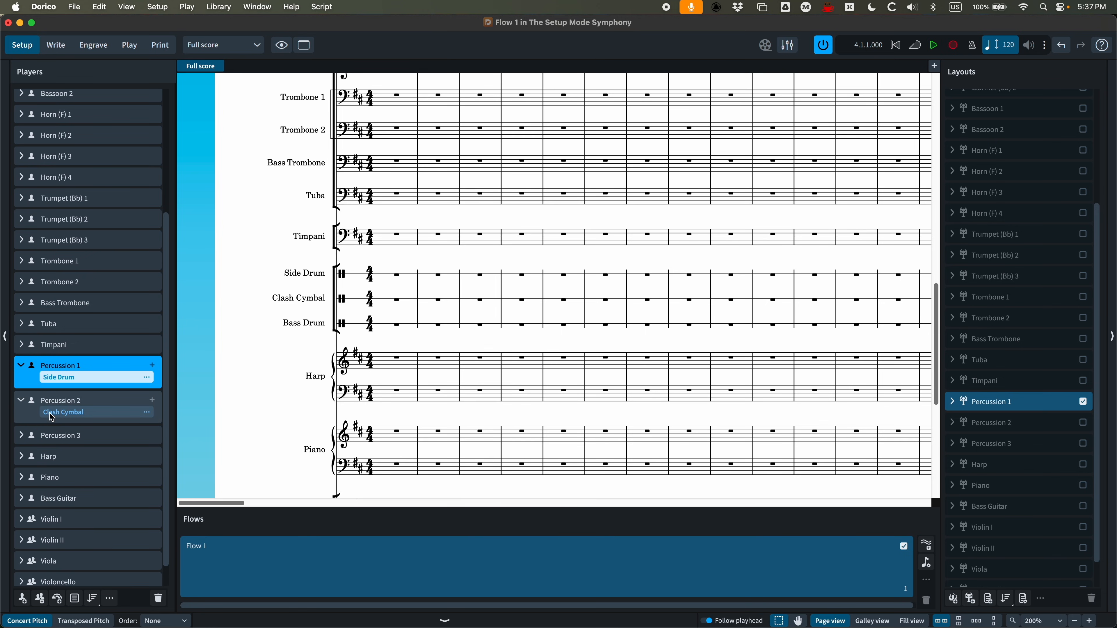
left_click(21, 436)
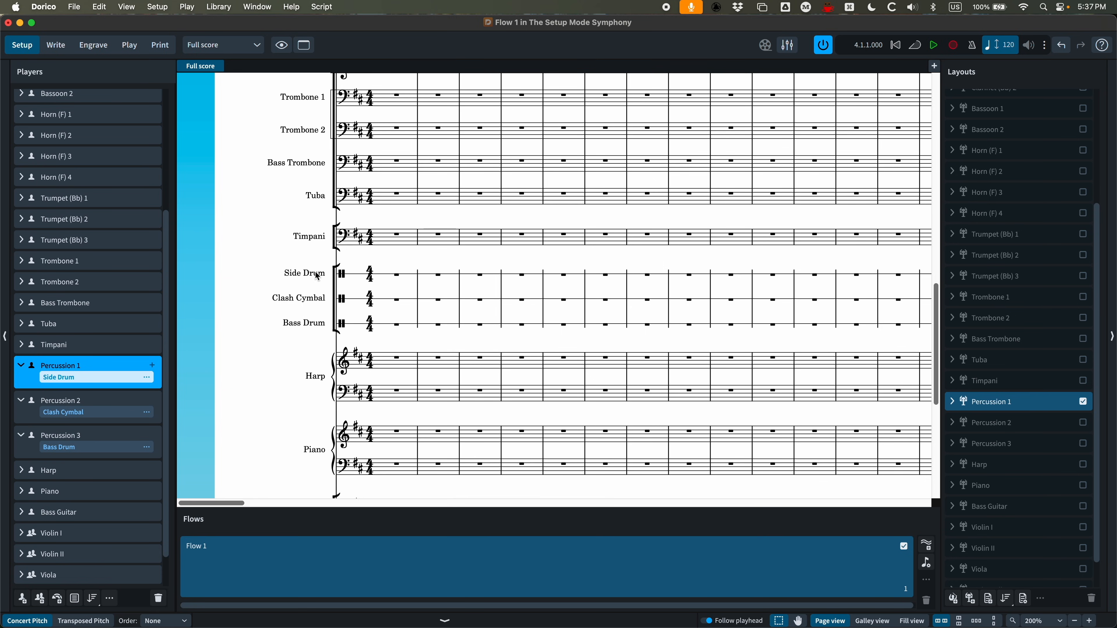
Step: Edit the names of Percussion 2's Clash Cymbal instrument, setting the full name to "Piatti" and the short name to "Ptti."
left_click(97, 402)
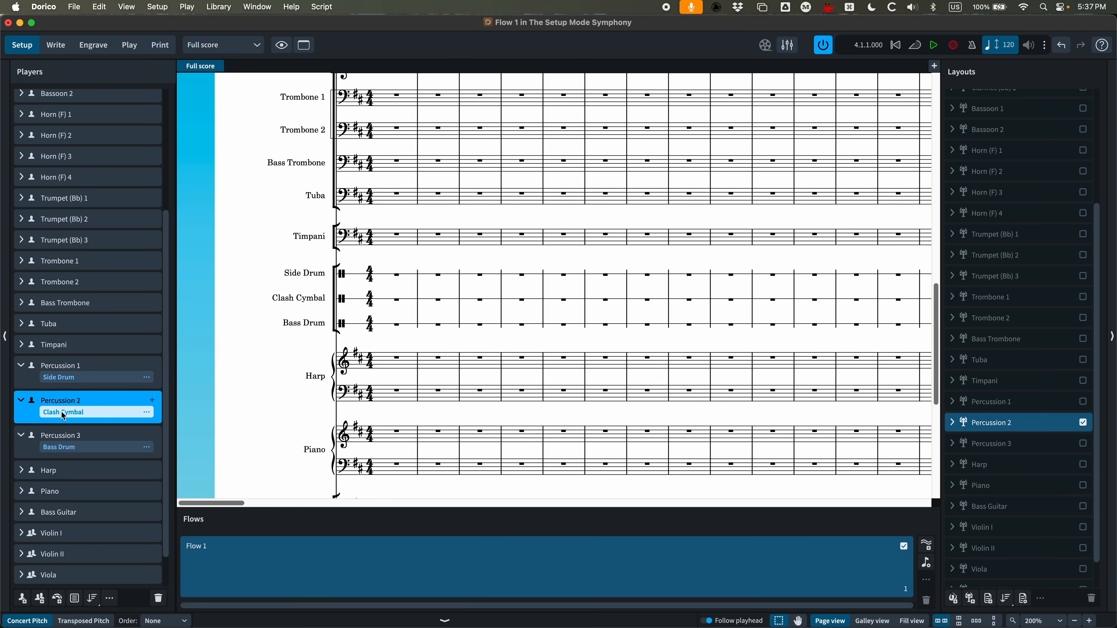
left_click(148, 413)
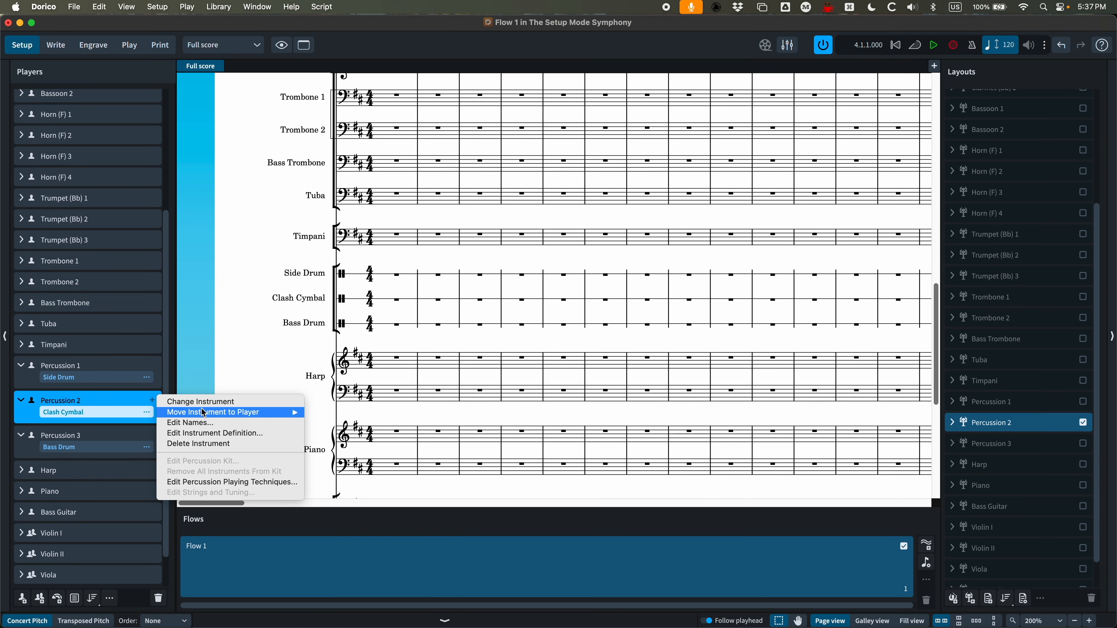
left_click(191, 423)
left_click_drag(531, 156, 655, 159)
type("Piatti")
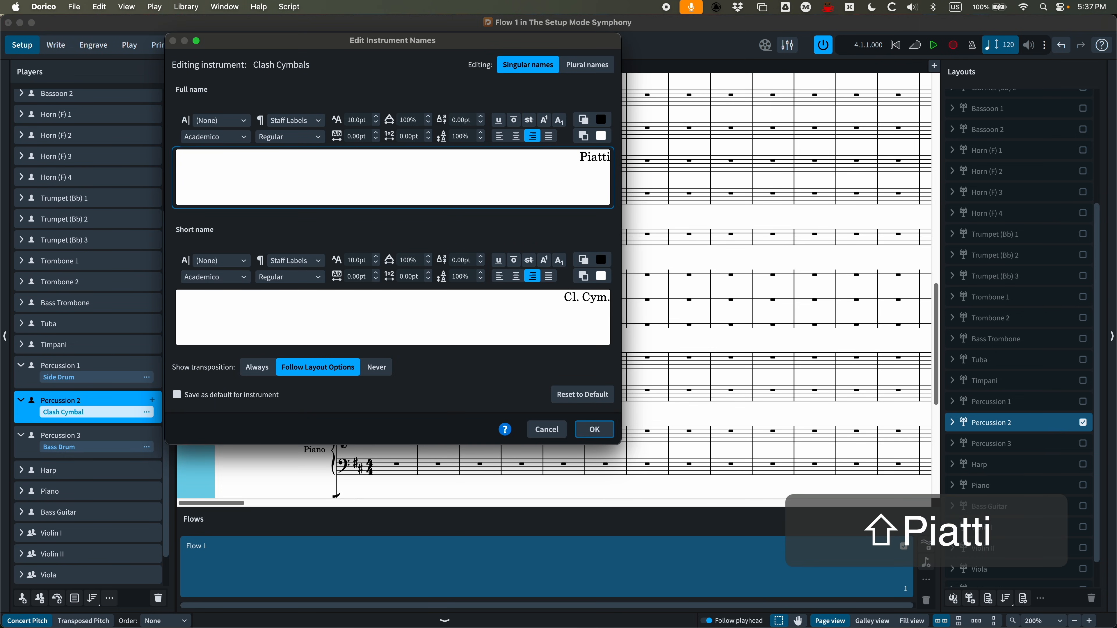
key("Tab")
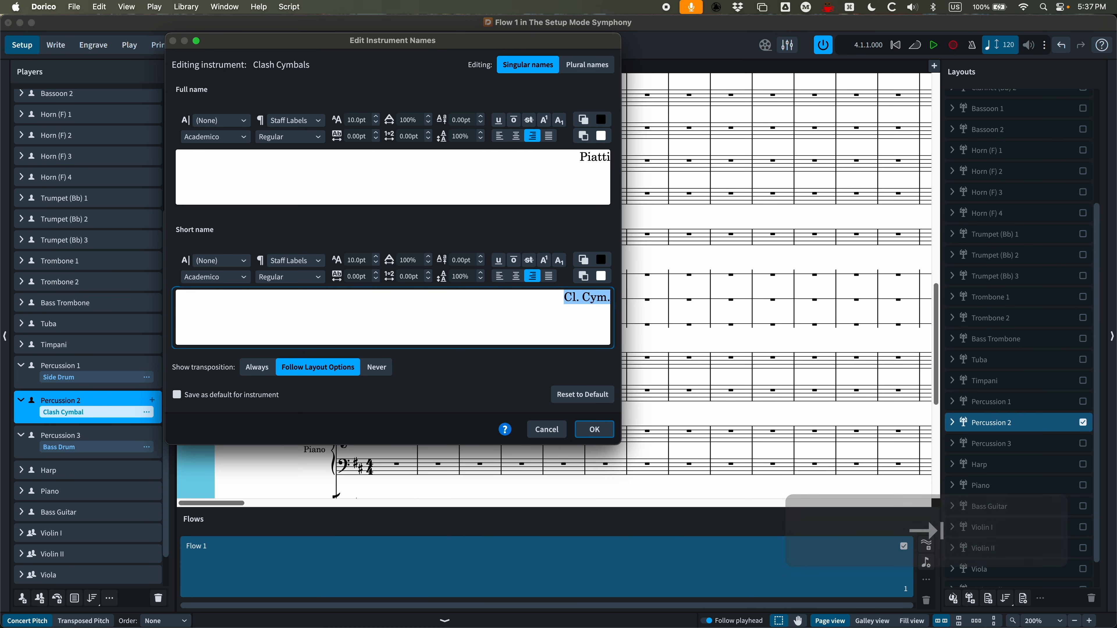
type("Ptti")
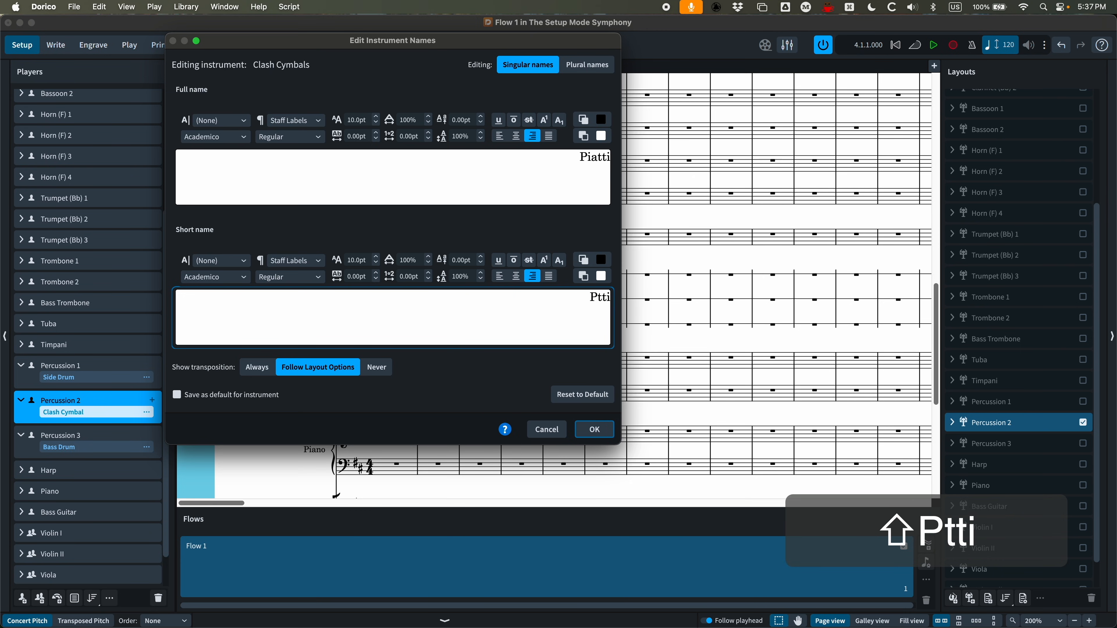
type(".")
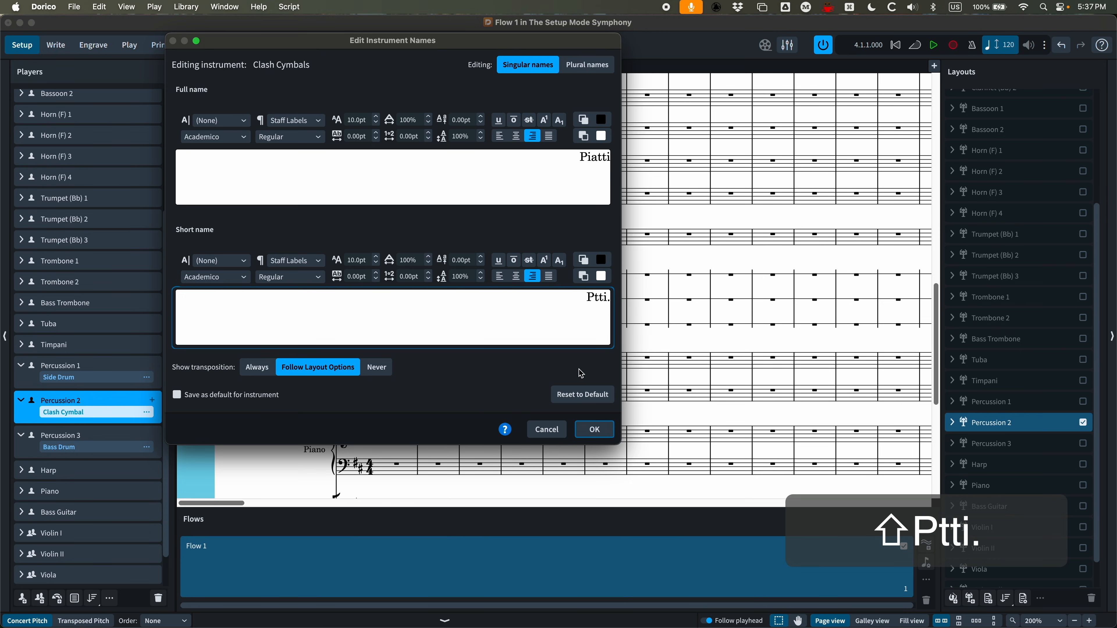
left_click(594, 429)
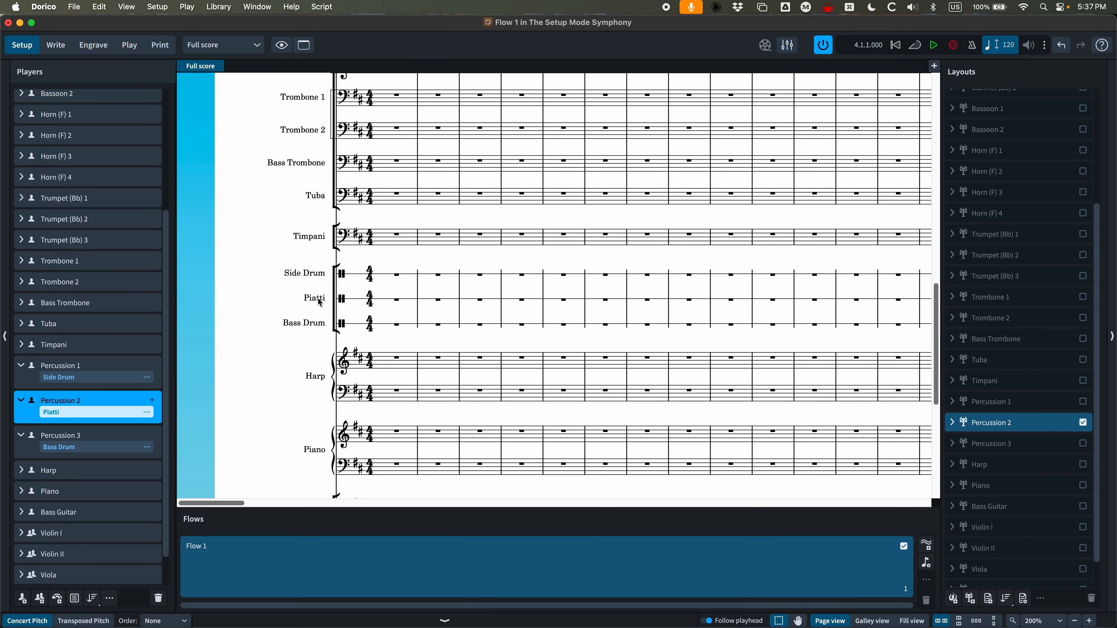
Step: Check the percussion staves in the score, and collapse the three percussion players in the player list
scroll(320, 304, "right", 15)
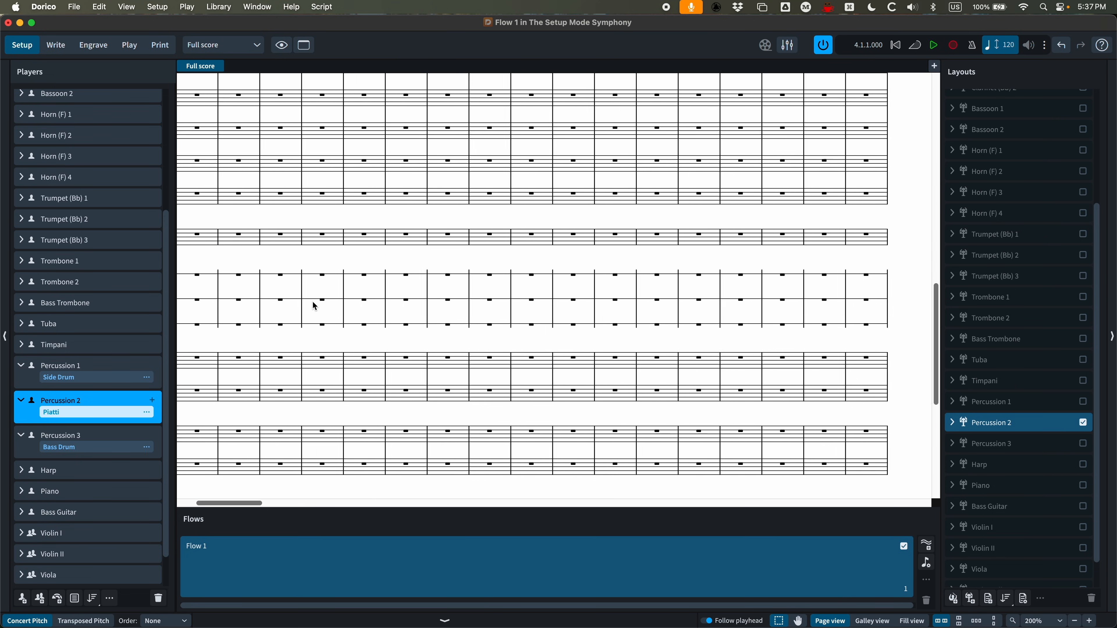
scroll(599, 309, "left", 15)
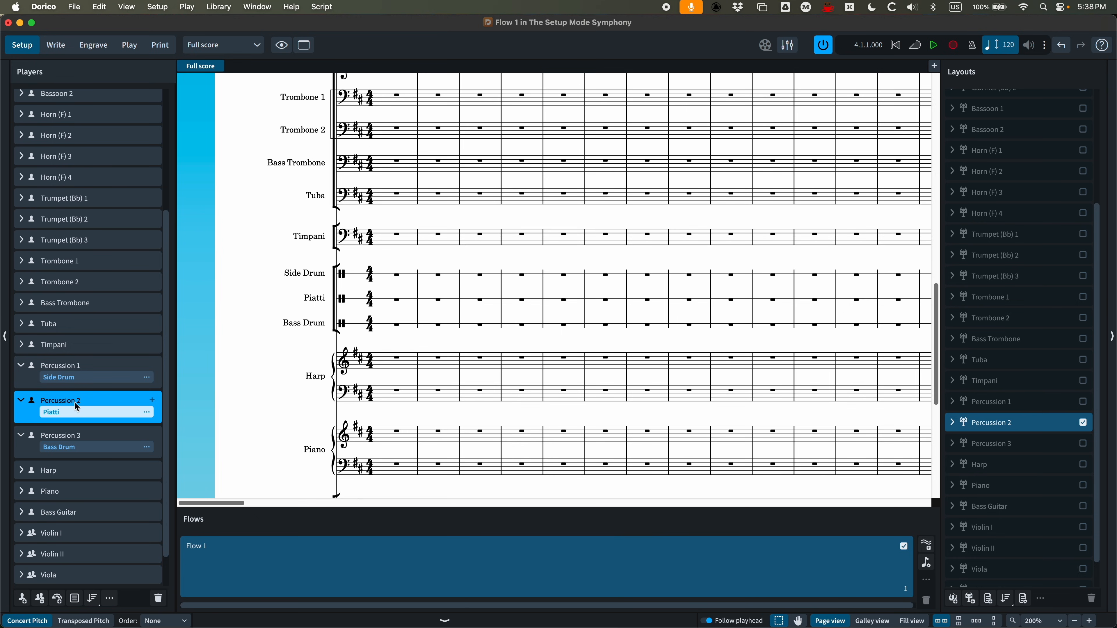
left_click(20, 435)
left_click(21, 400)
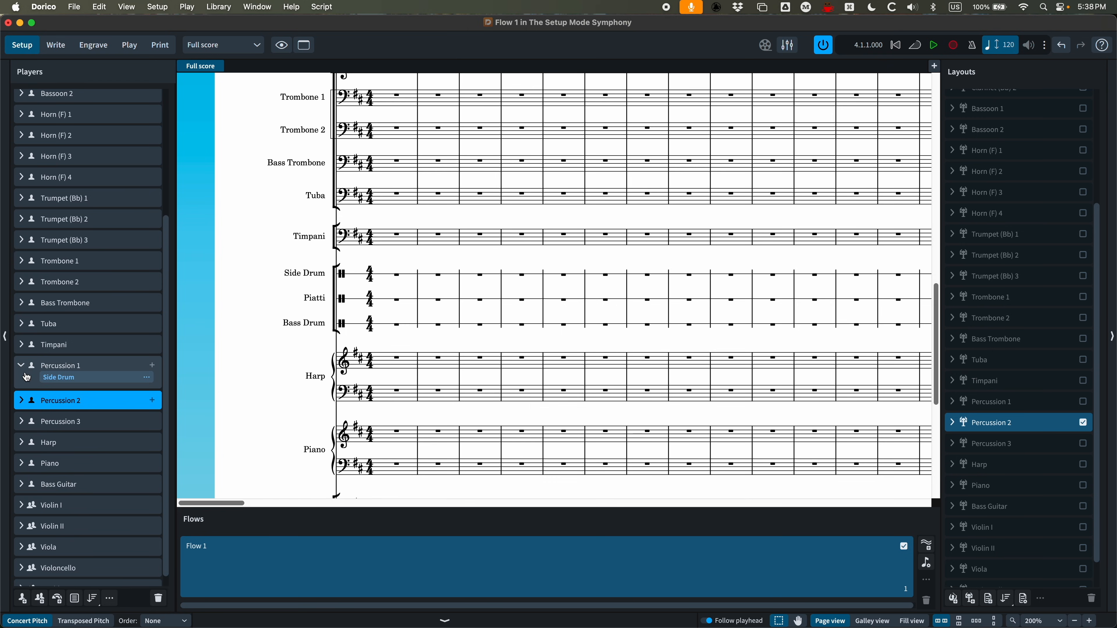
left_click(21, 365)
Step: Review the options available for the Flute 1 player without changing any of them
scroll(78, 393, "up", 5)
left_click(108, 99)
right_click(106, 99)
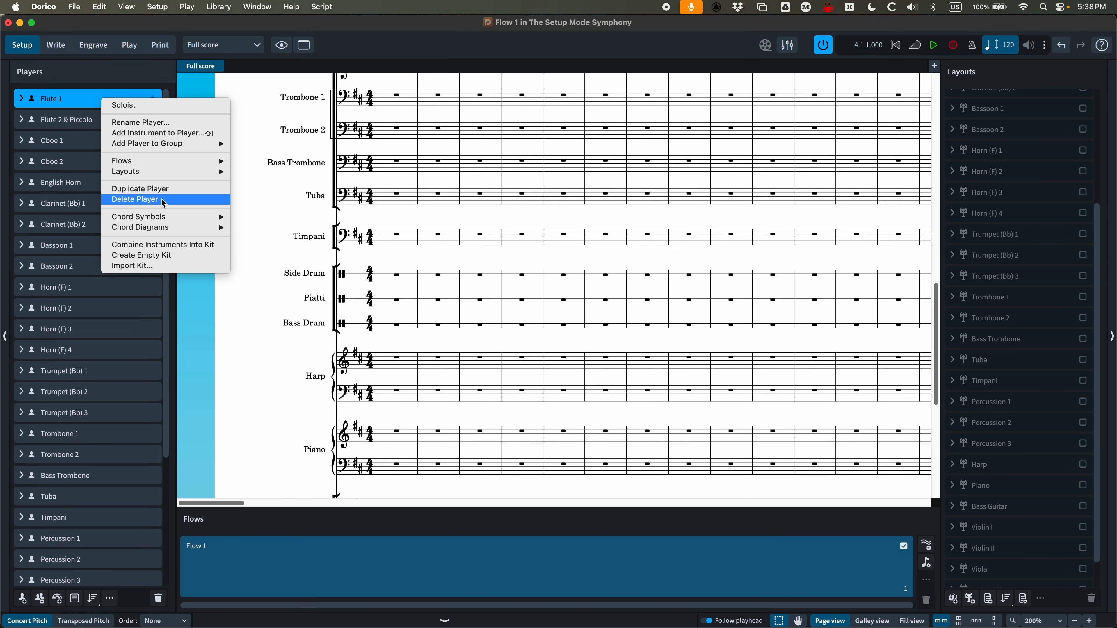
mouse_move(182, 218)
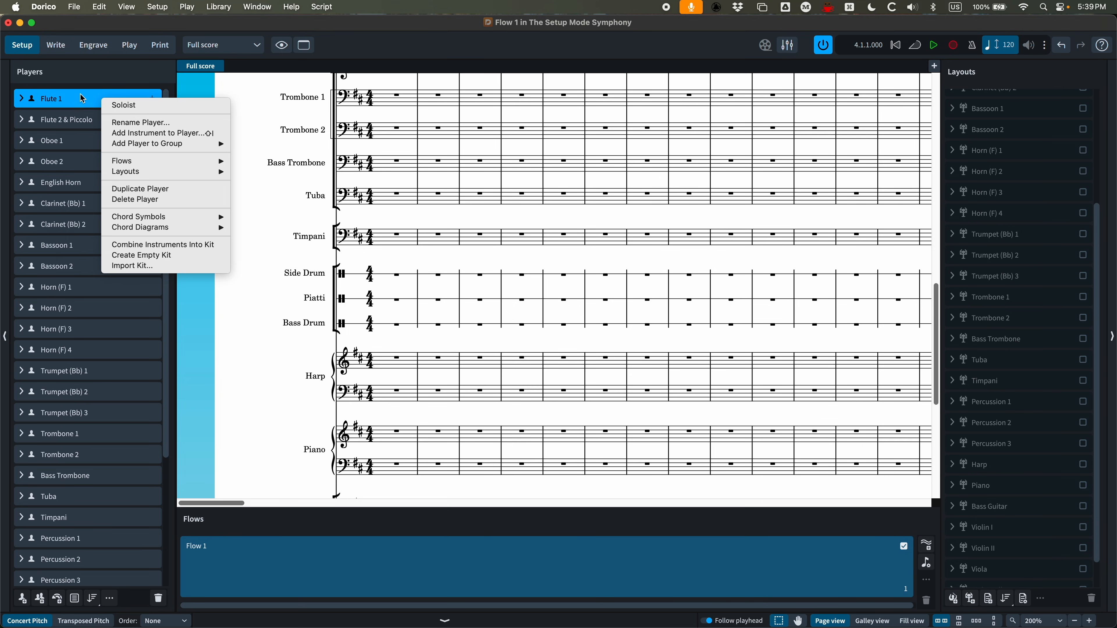
left_click(78, 101)
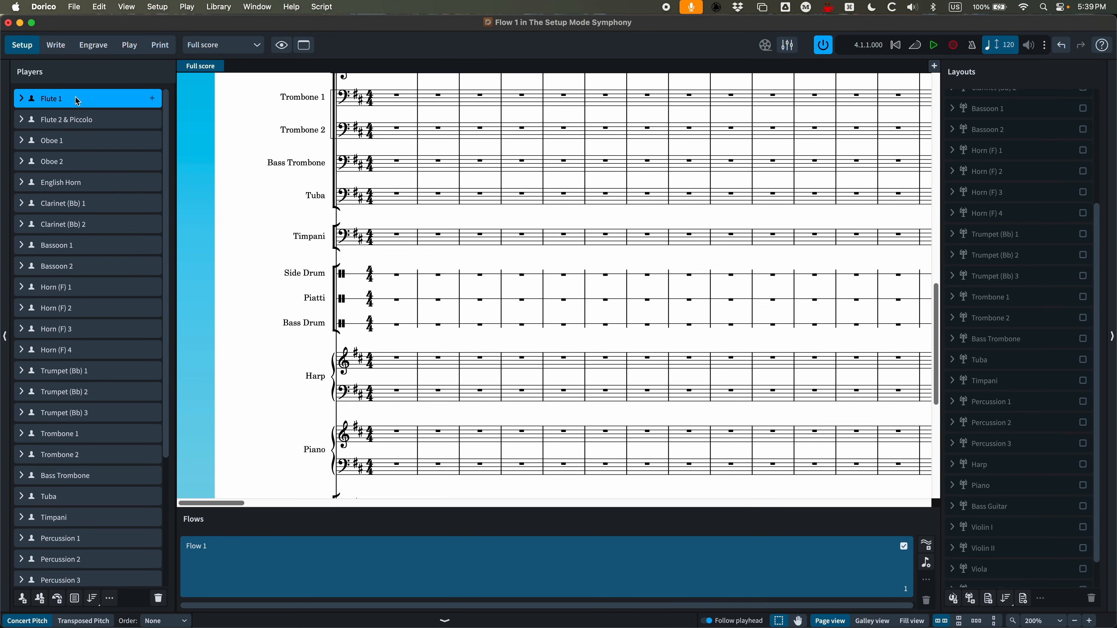
Step: Place the brass players from Horn (F) 1 through Tuba in a new player group and check its bracket in the score
scroll(100, 279, "down", 3)
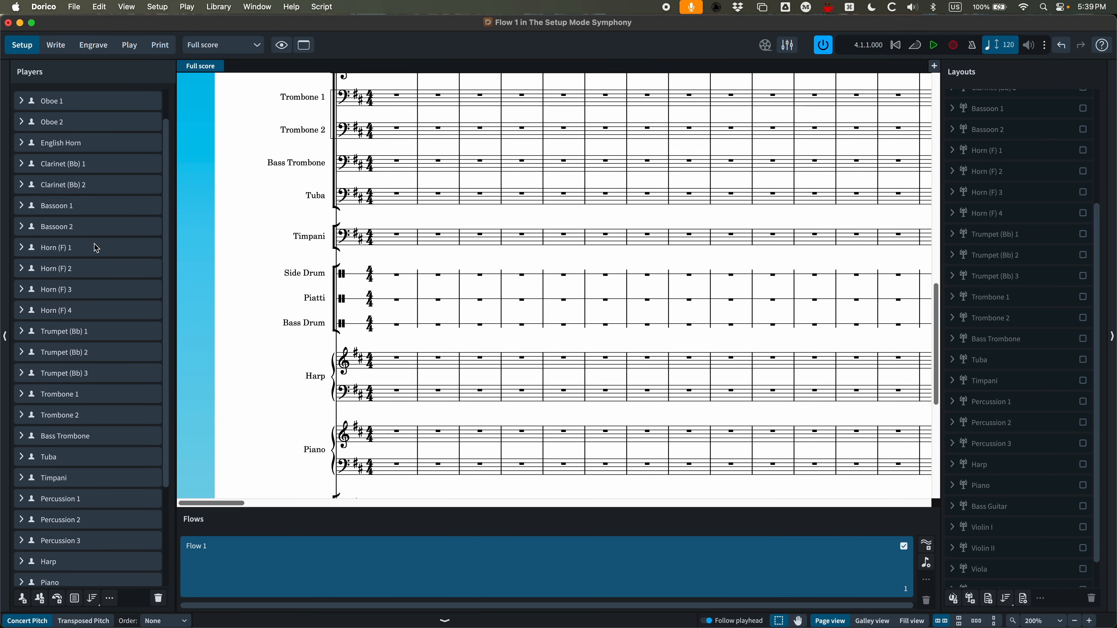
left_click(97, 247)
scroll(97, 248, "down", 2)
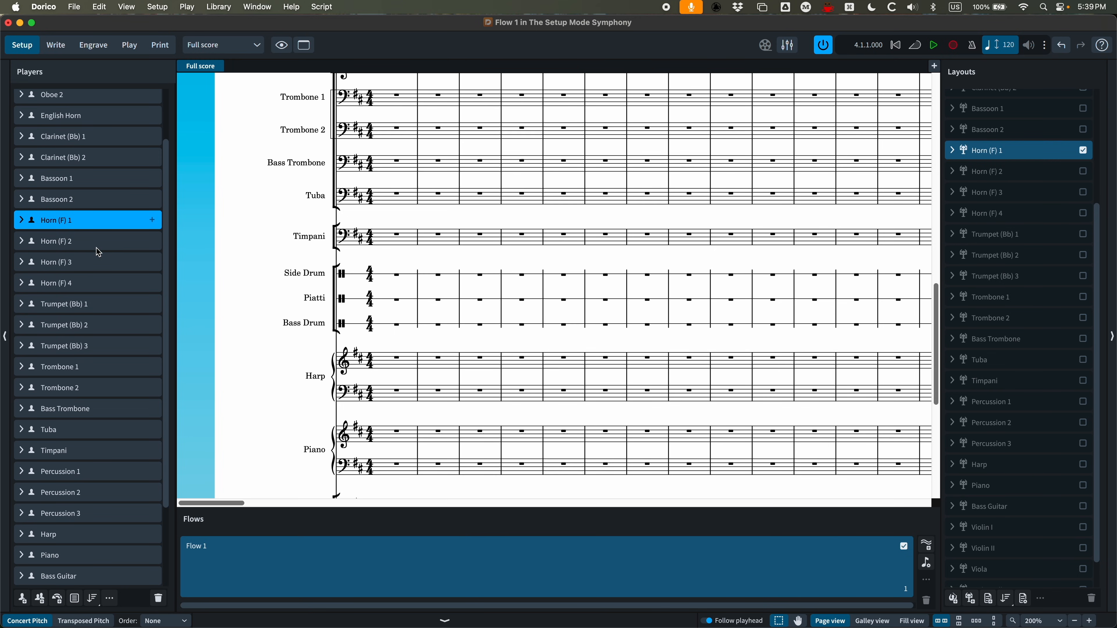
left_click(77, 435, "shift")
scroll(78, 435, "down", 1)
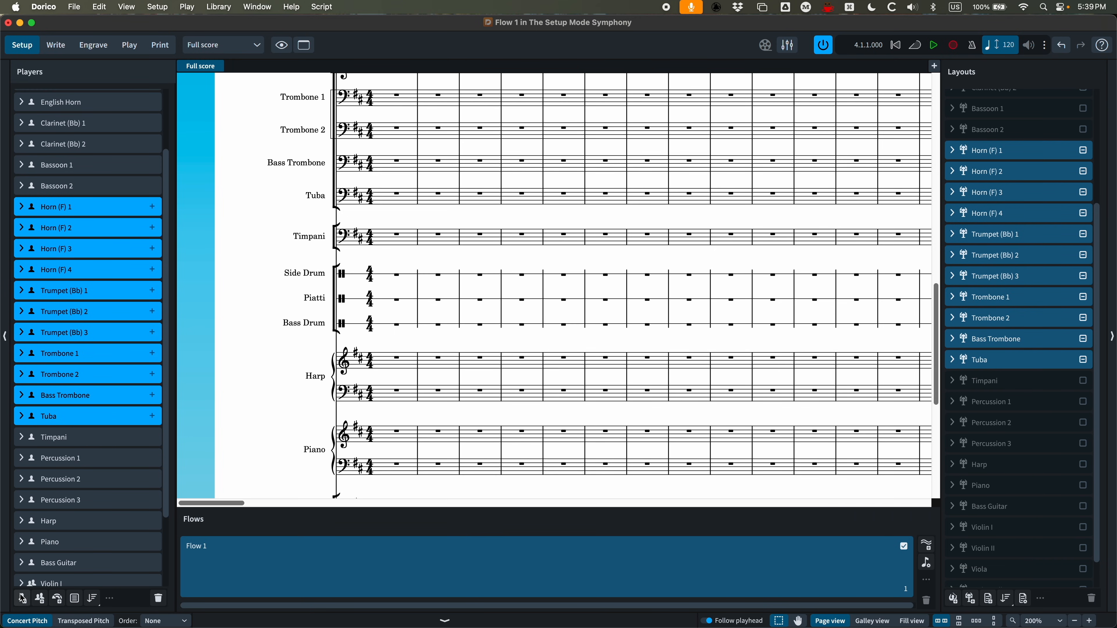
left_click(76, 600)
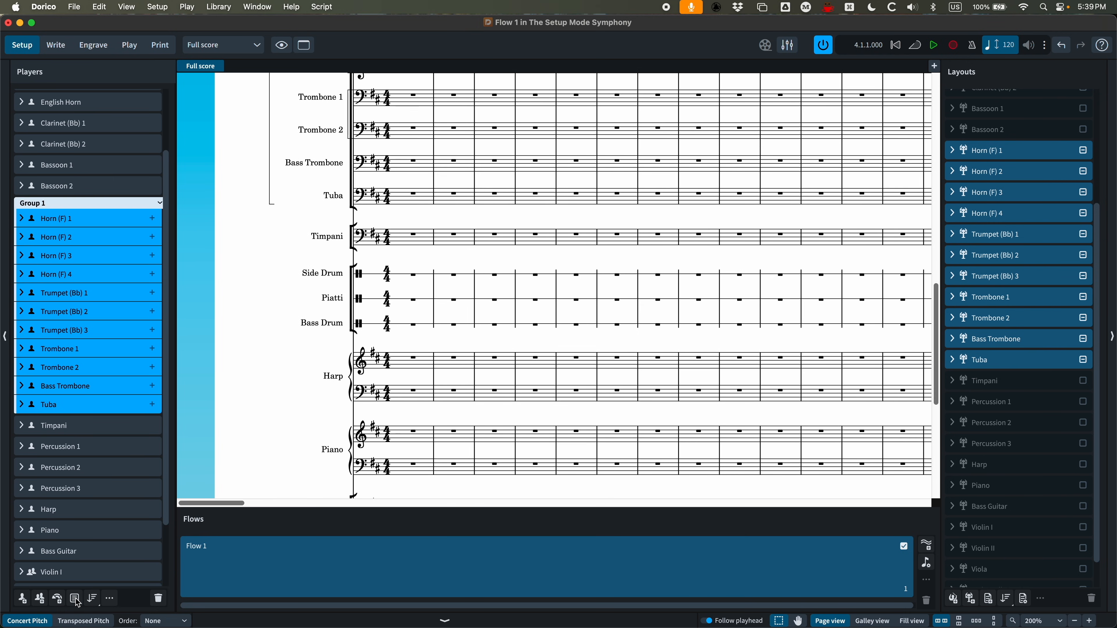
scroll(265, 362, "up", 5)
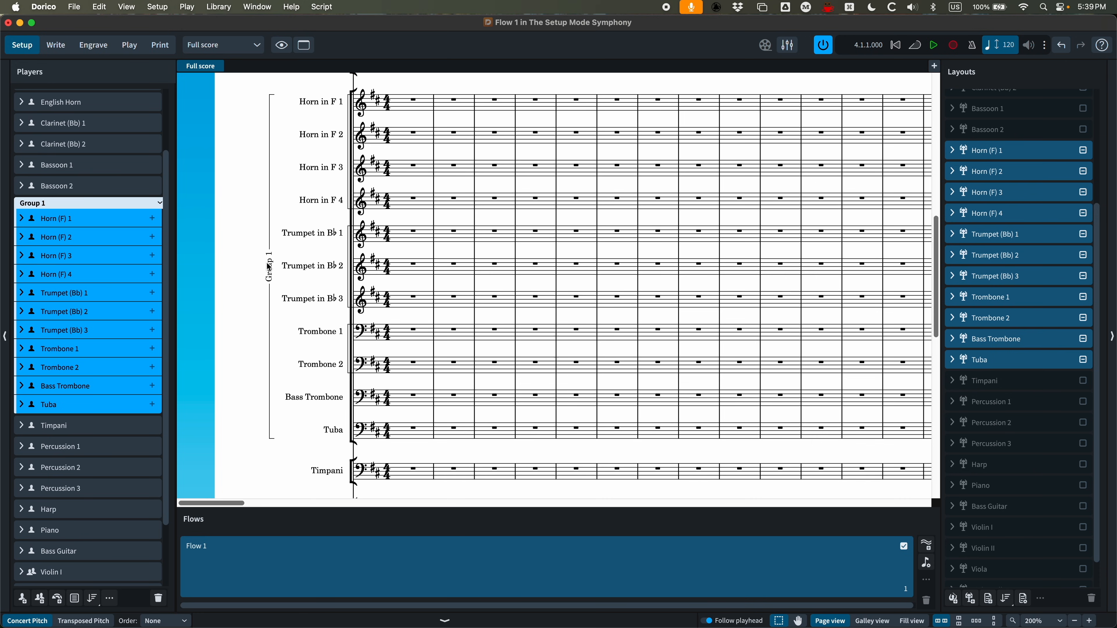
Step: Rename the new player group as Brass and check its label beside the score's brass staves
double_click(32, 203)
type("Brass")
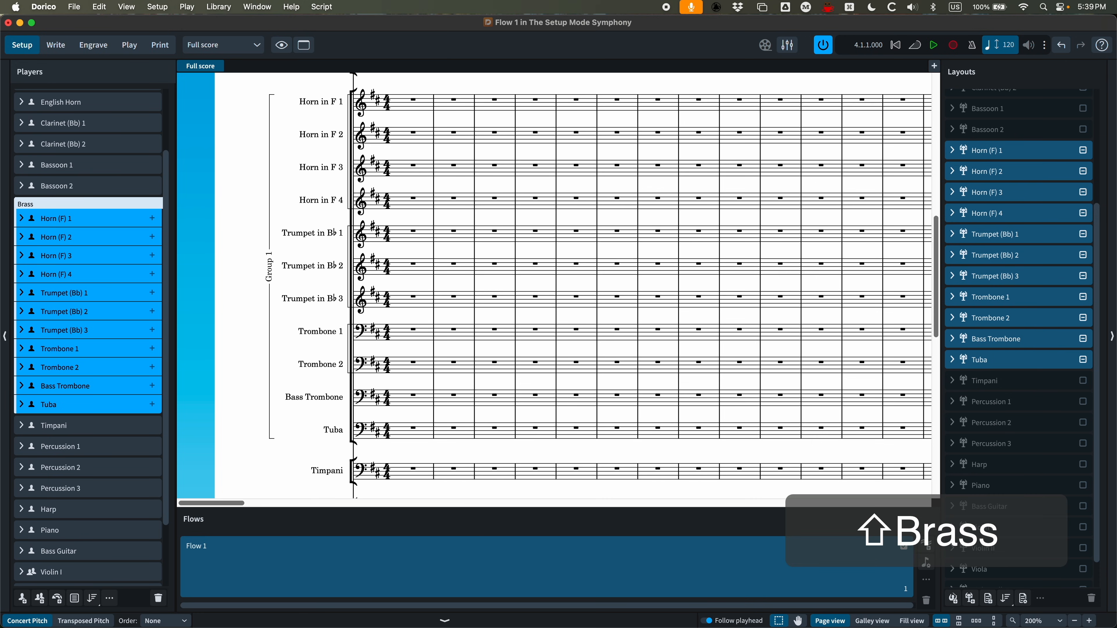
key("Return")
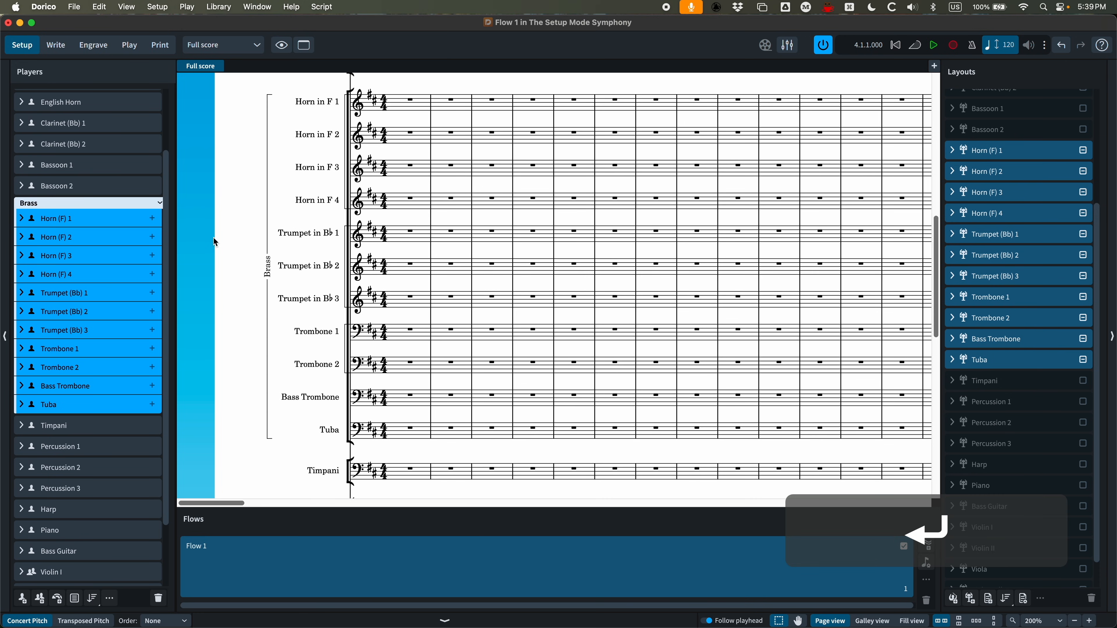
left_click(240, 260)
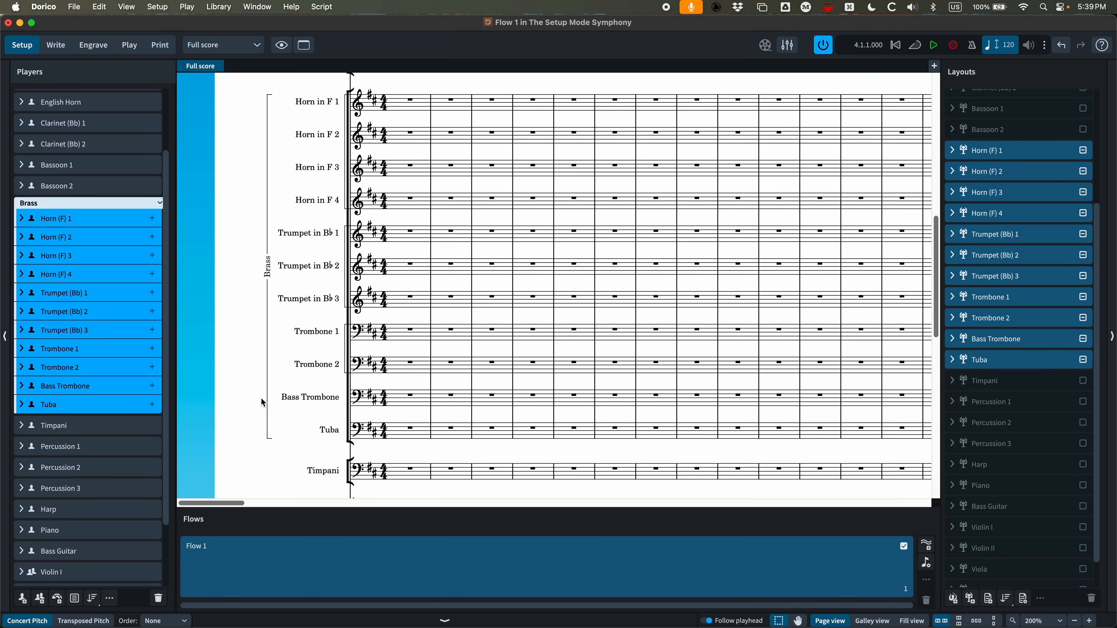
scroll(275, 298, "up", 1)
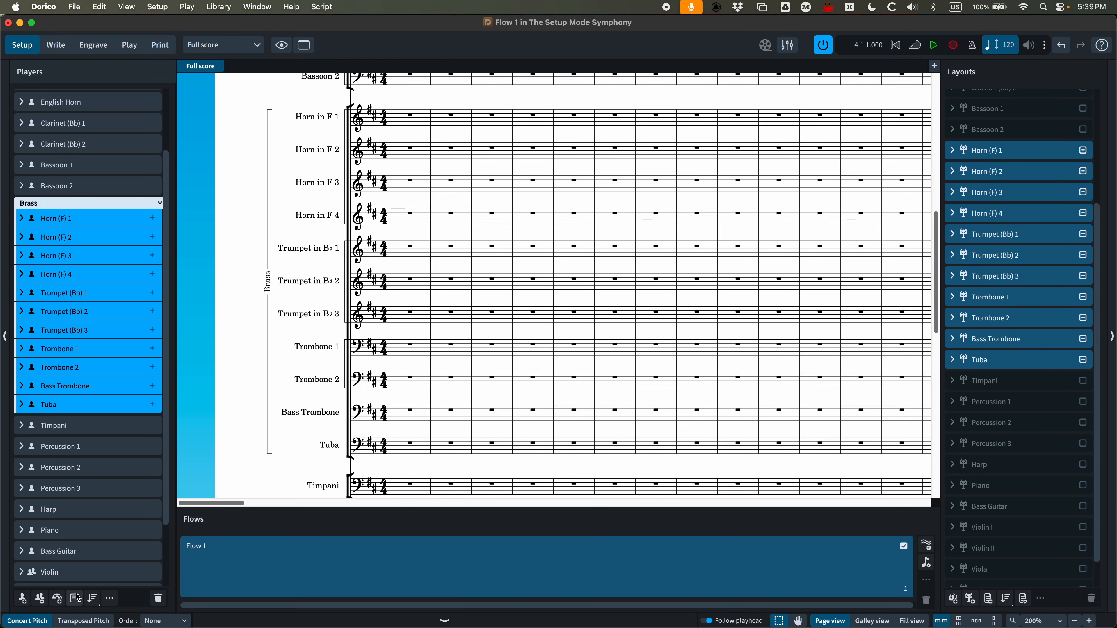
Step: Undo the renaming and creation of the brass player group
key("super+z")
key("super+z")
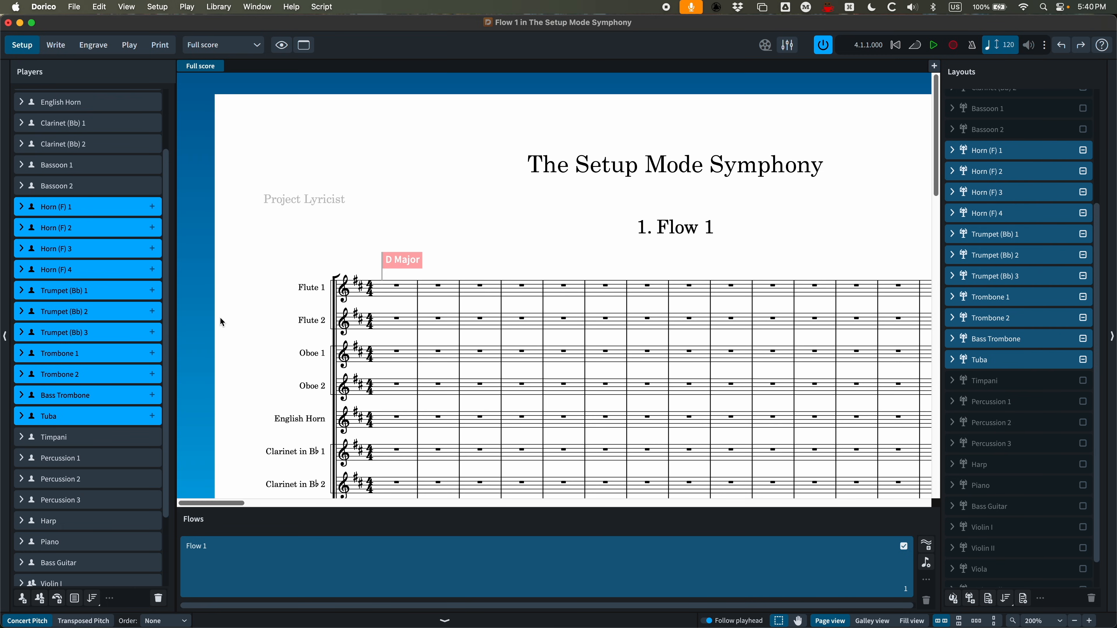
scroll(49, 150, "down", 5)
scroll(63, 172, "up", 9)
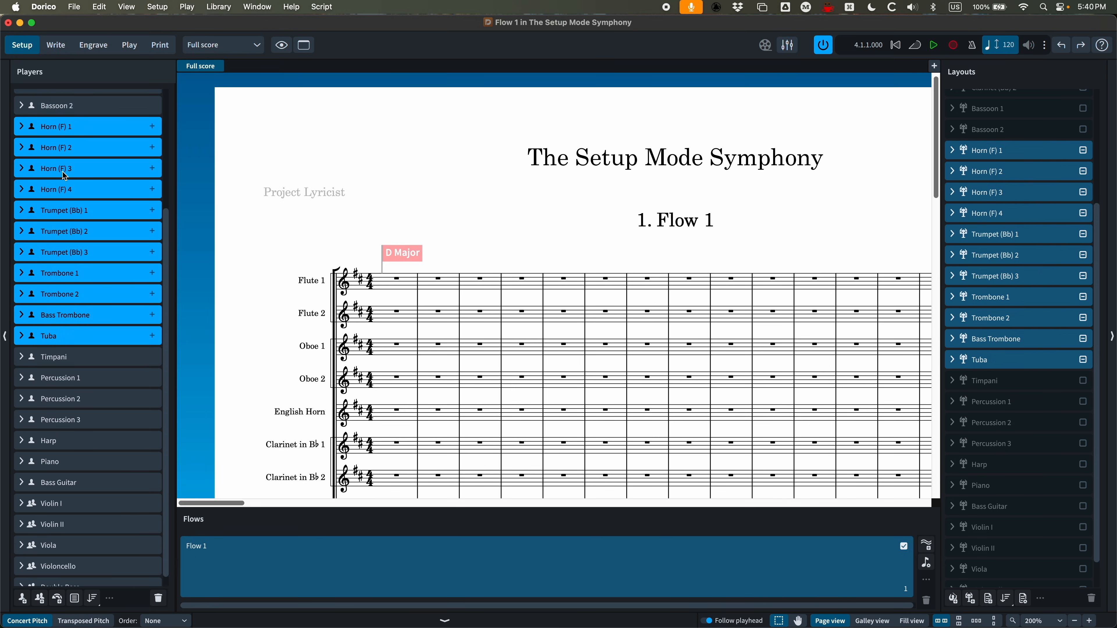
Step: Select the Flute 1 player and show the woodwind staves on the first page at 150% zoom
left_click(60, 107)
key("super+minus")
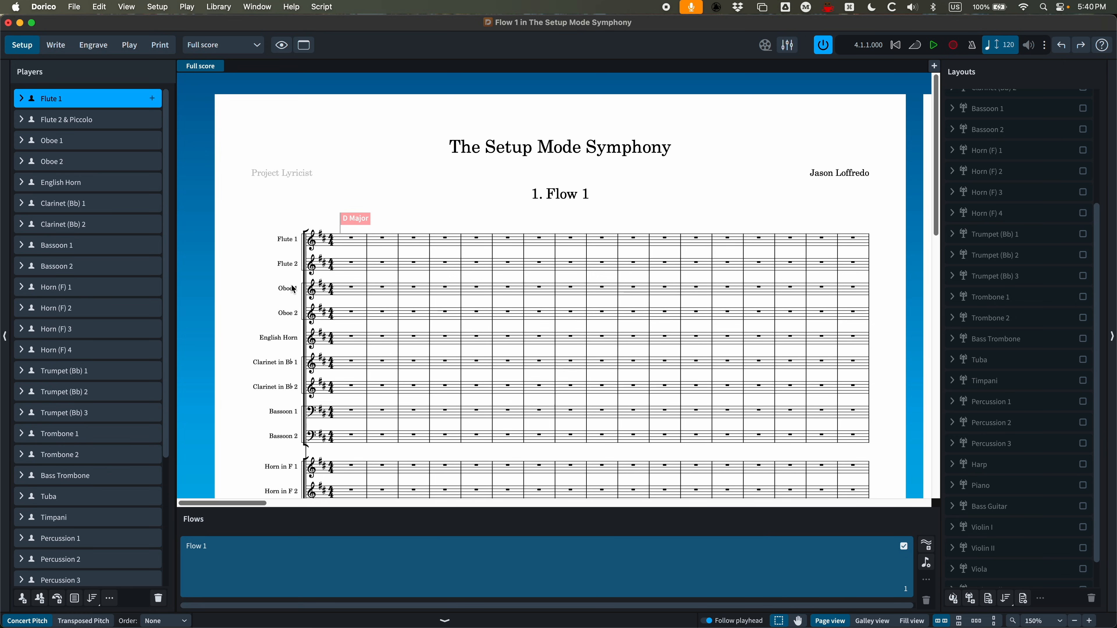
scroll(361, 299, "down", 1)
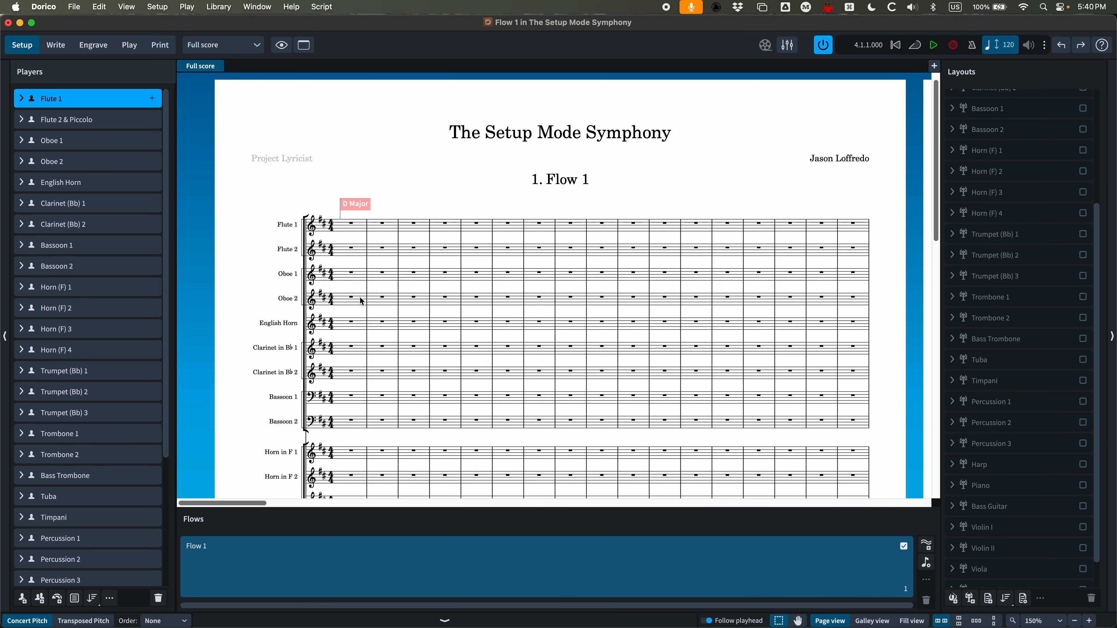
scroll(362, 302, "up", 1)
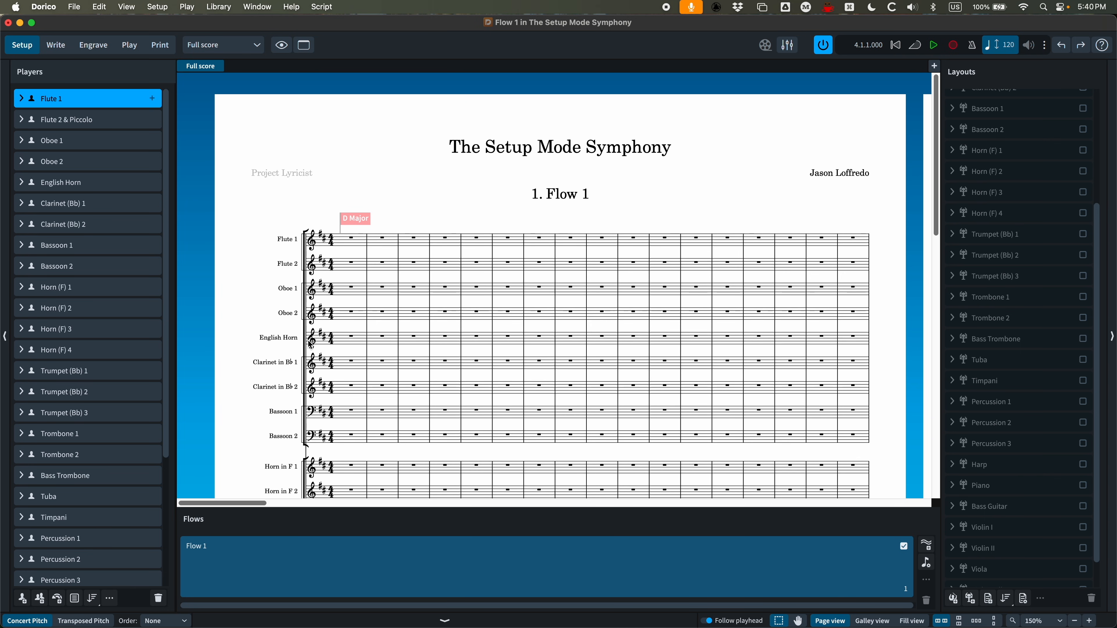
Step: Switch to The Setup Wizard Symphony in Finale and point out the Flute 2 staff and Flute 1's first measure
double_click(226, 19)
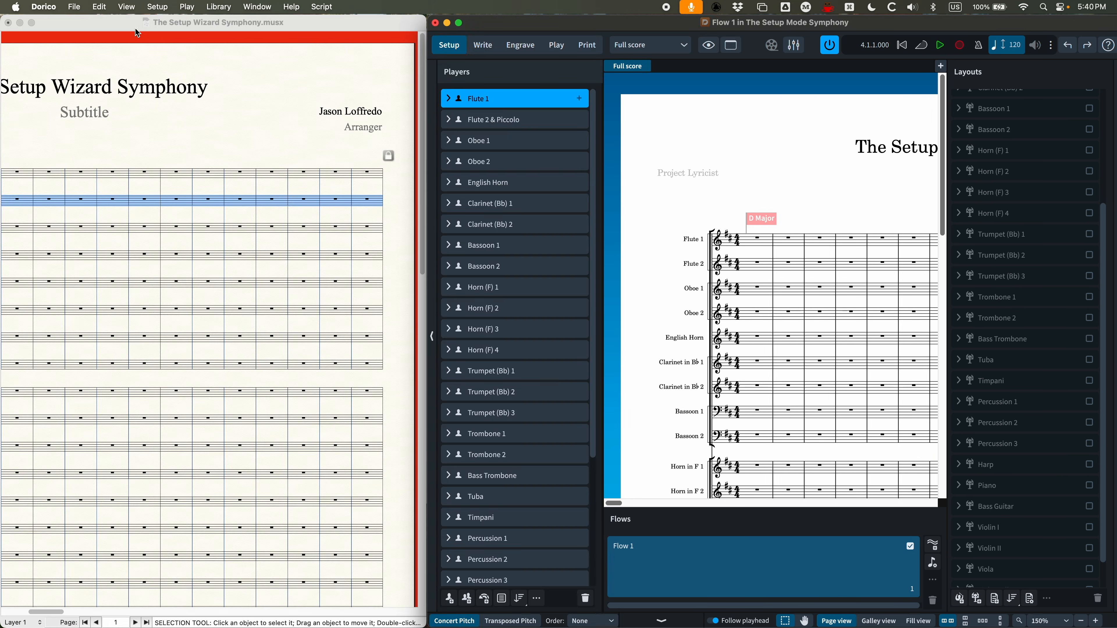
left_click(135, 28)
scroll(257, 189, "left", 5)
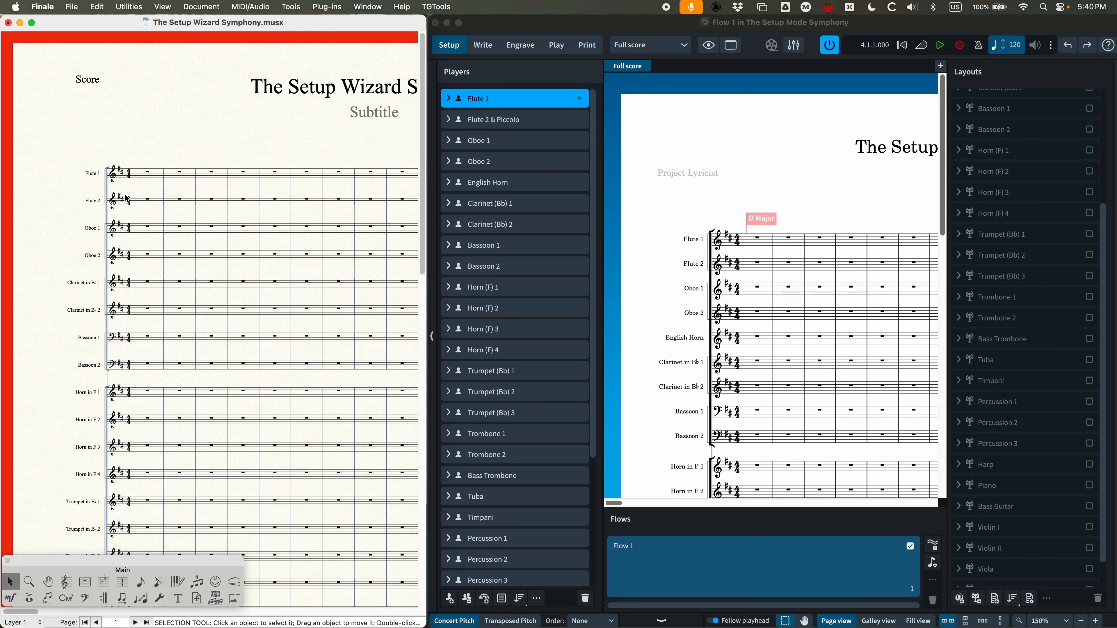
left_click(127, 202)
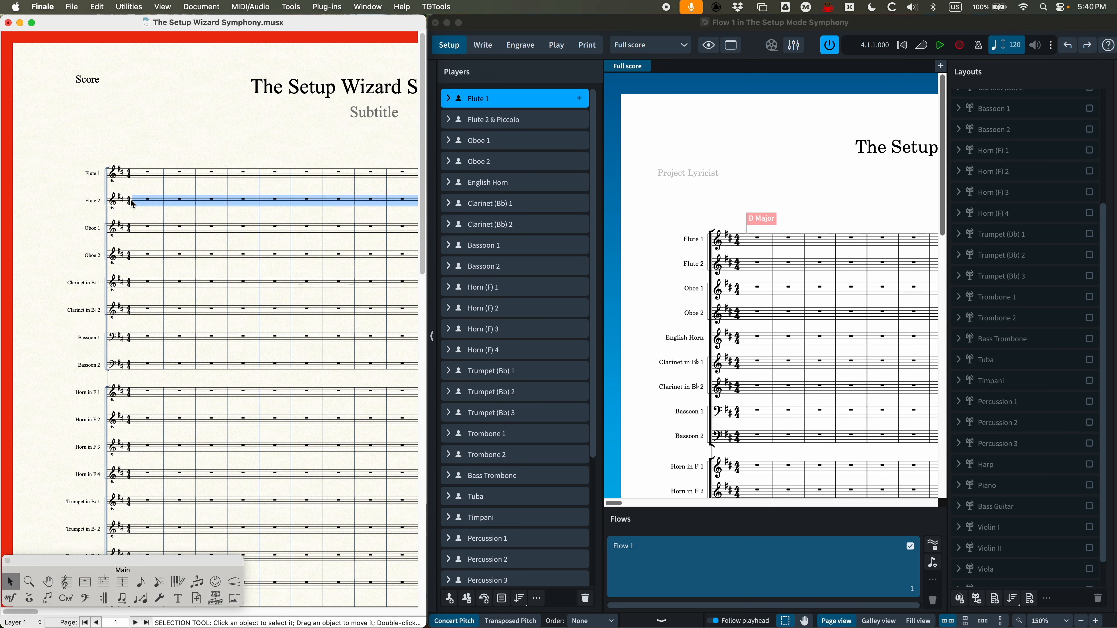
left_click(140, 172)
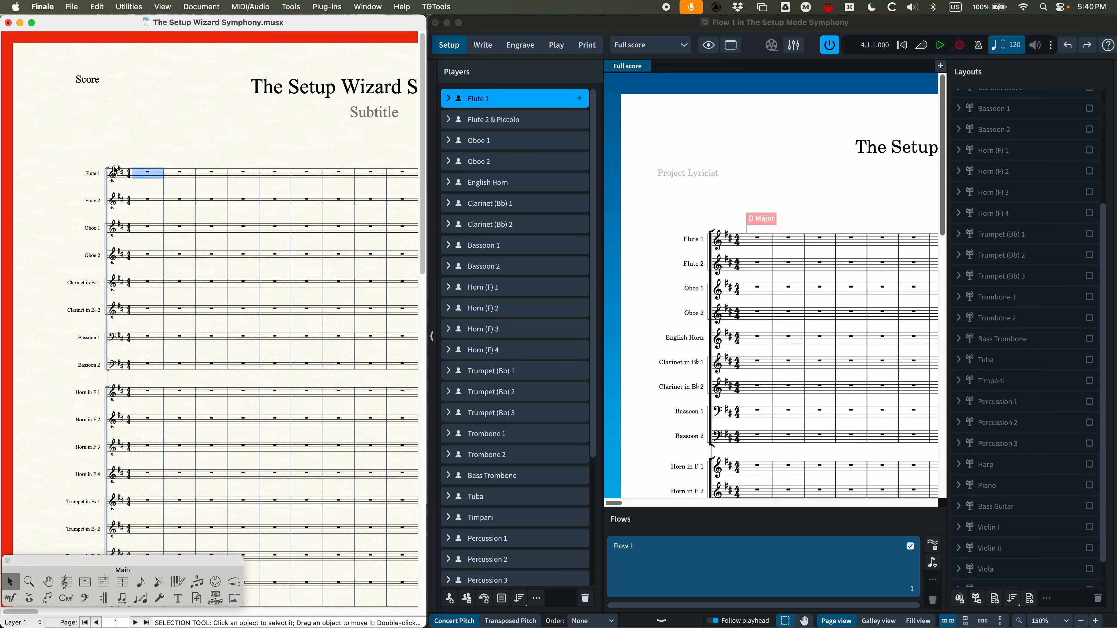
Step: Examine the voicing settings of the Flute 1 linked part in Manage Parts without changing them
left_click(195, 7)
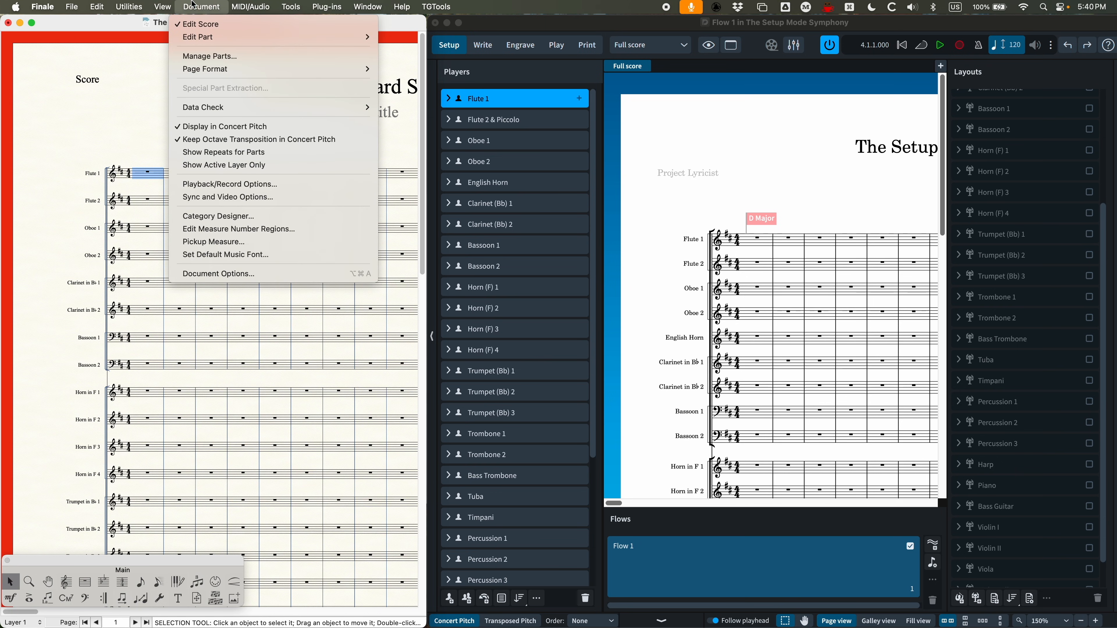
left_click(200, 57)
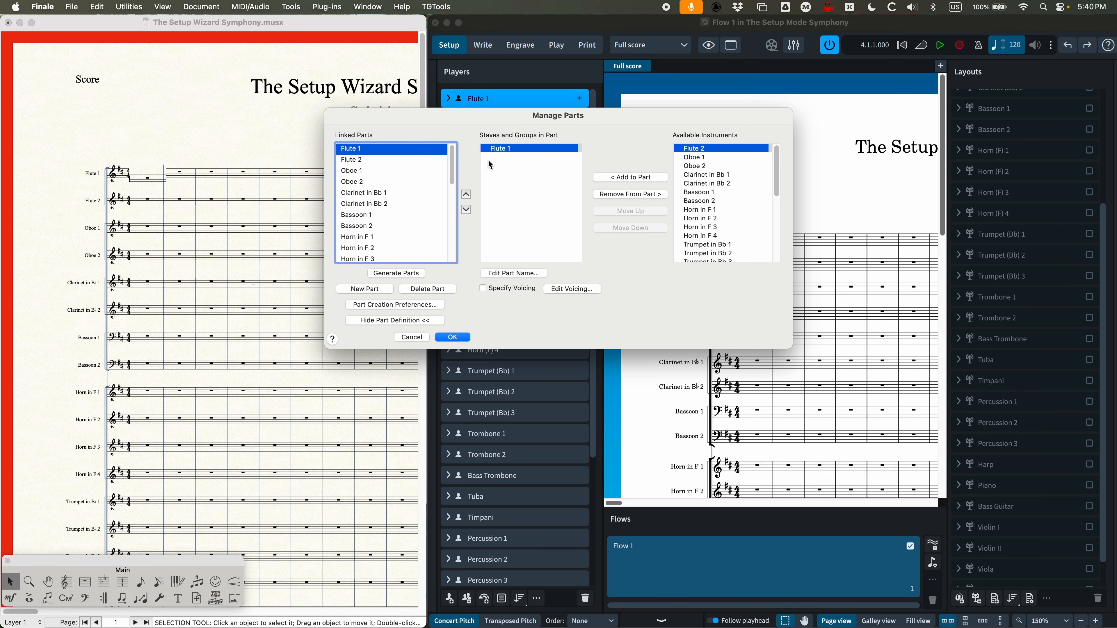
left_click(565, 291)
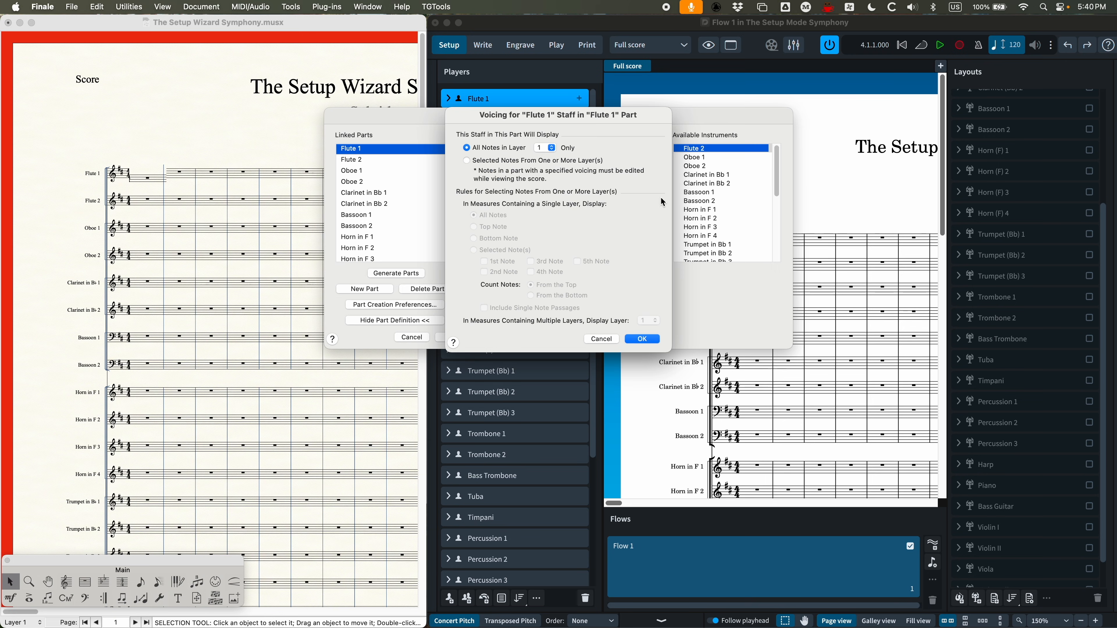
left_click(602, 339)
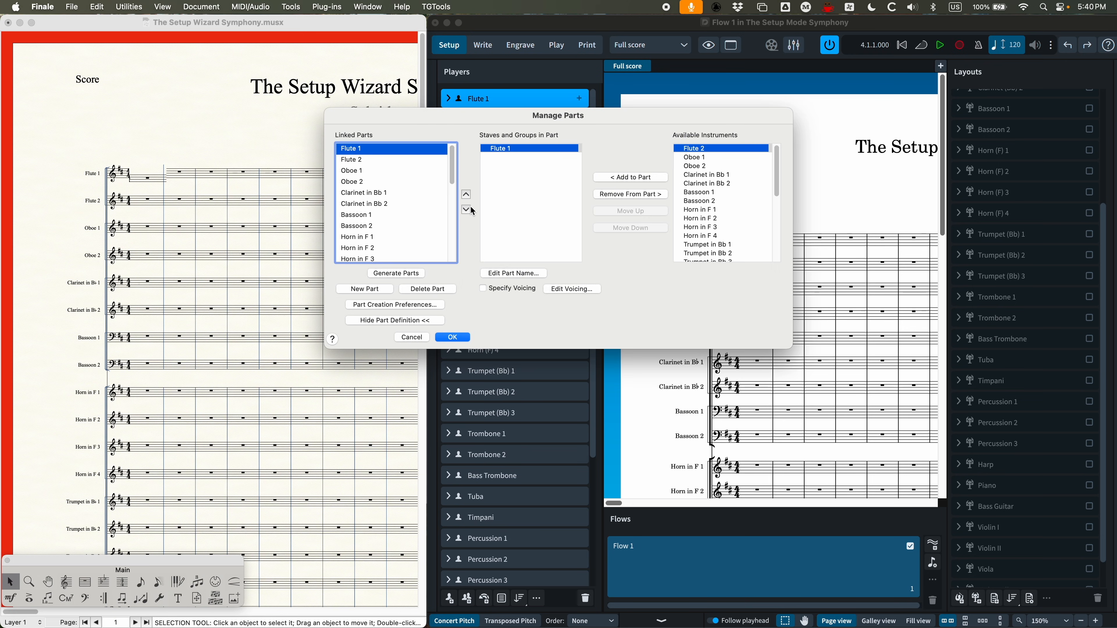
left_click(417, 337)
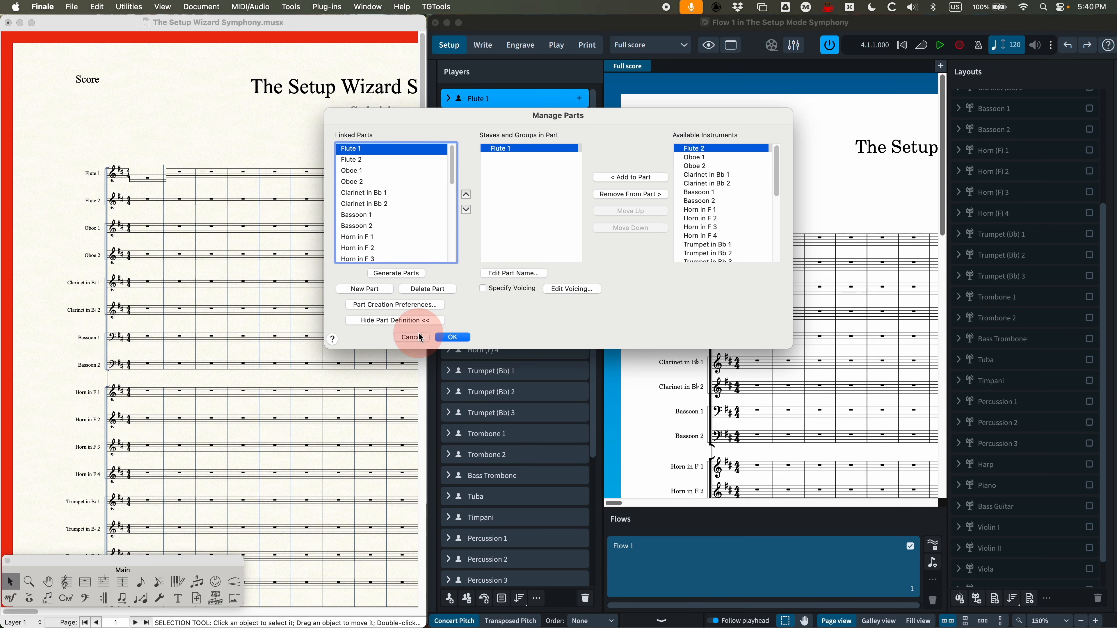
left_click(144, 73)
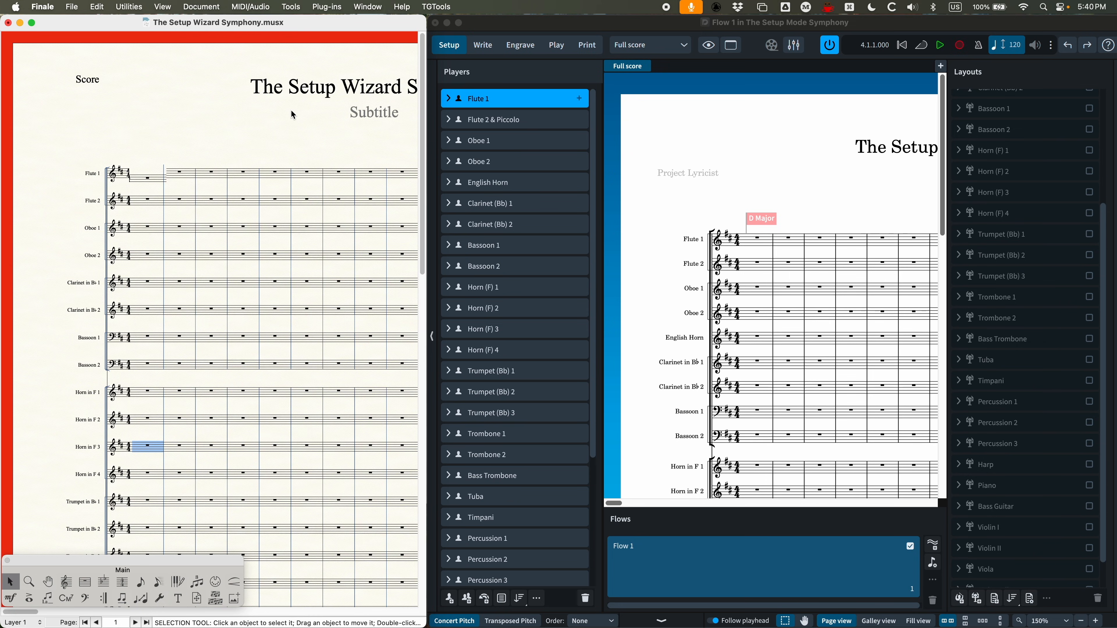
Step: Save the Finale document and return to the Dorico project in an enlarged window
key("super+s")
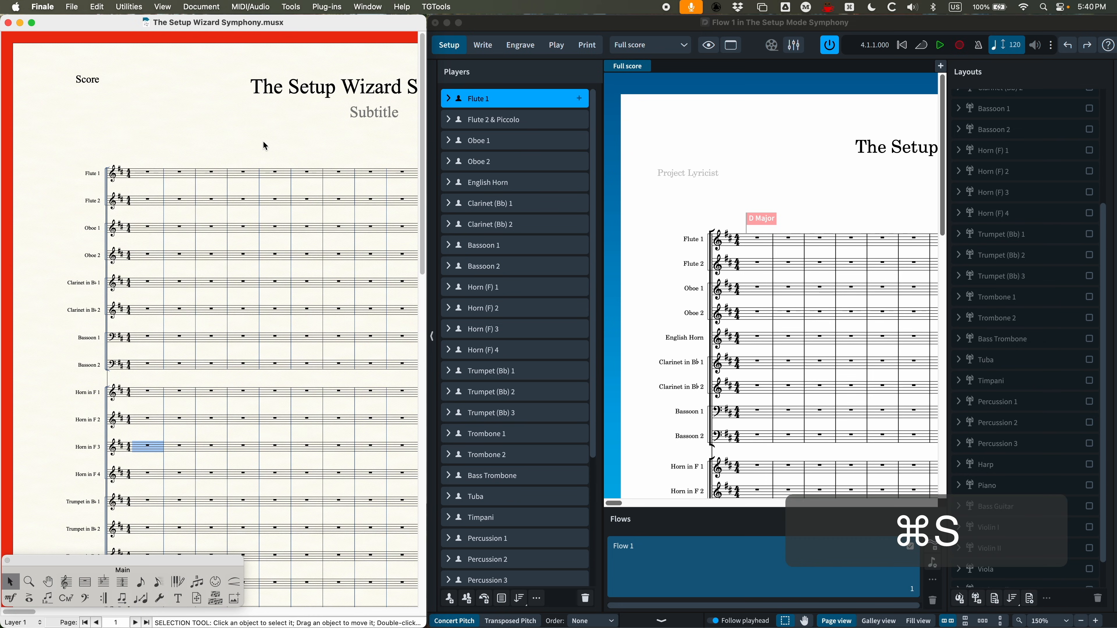
left_click(530, 25)
double_click(530, 25)
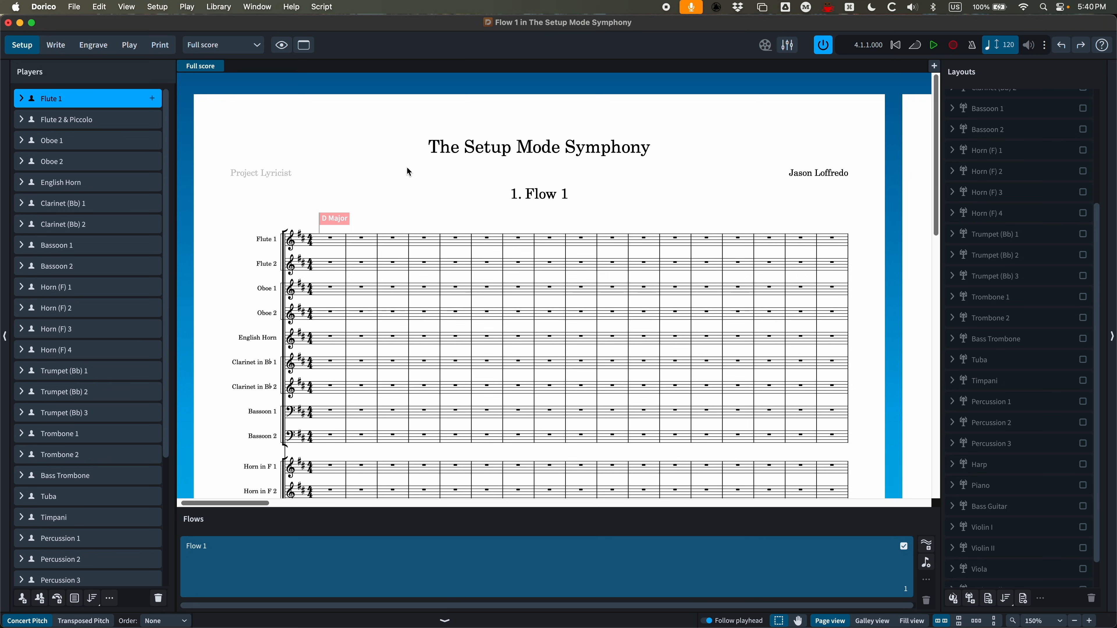
Step: Turn on condensing for the full score in Write mode and check the combined wind and brass staves
left_click(56, 45)
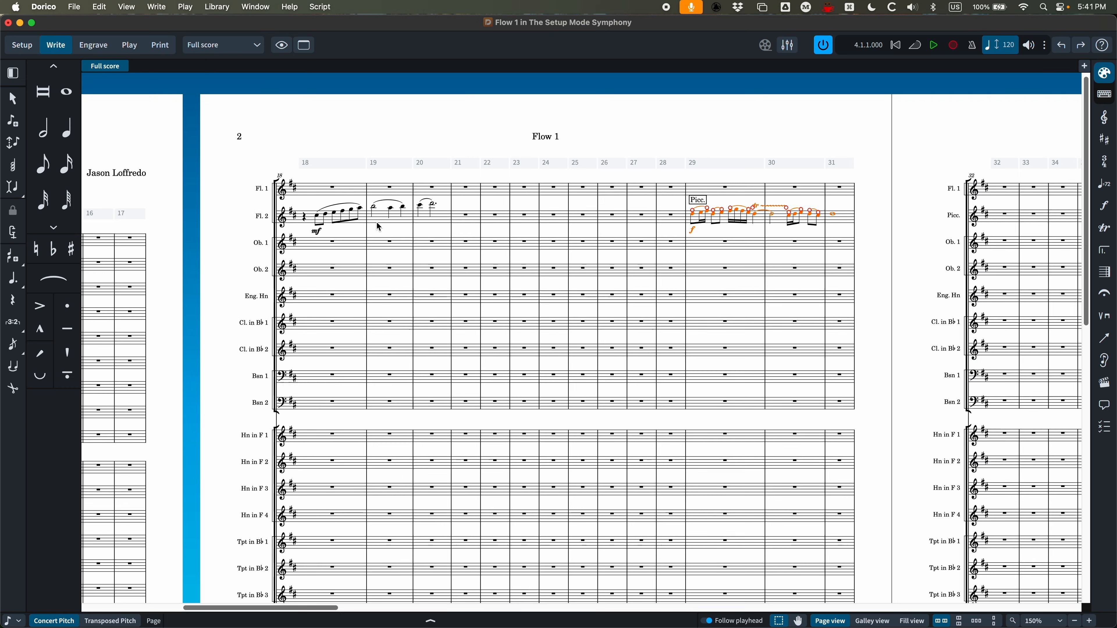
scroll(365, 217, "left", 5)
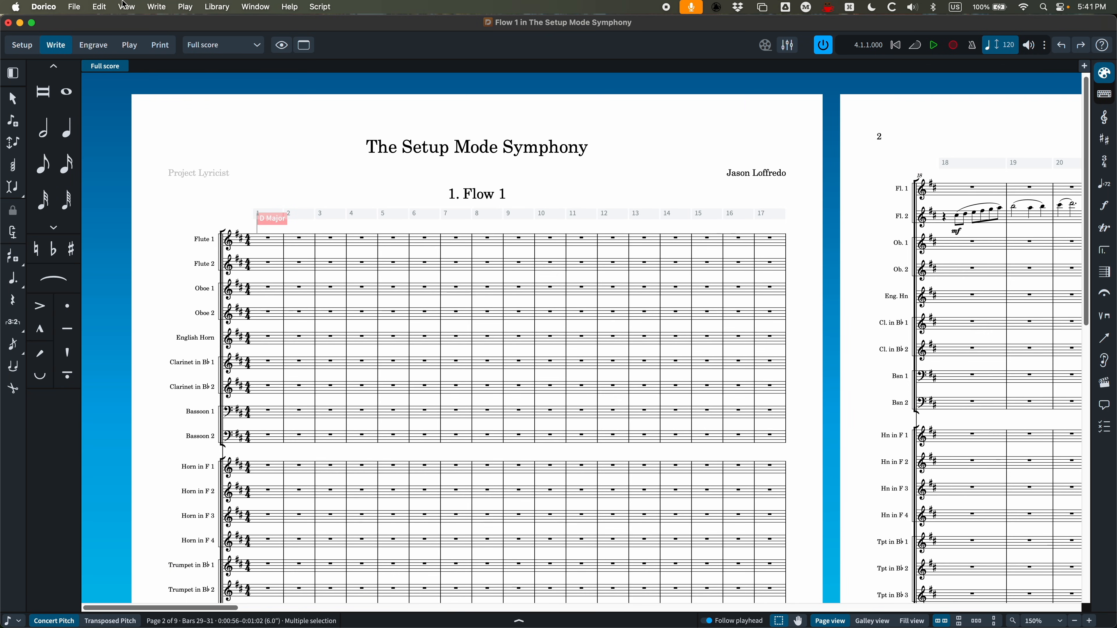
left_click(100, 7)
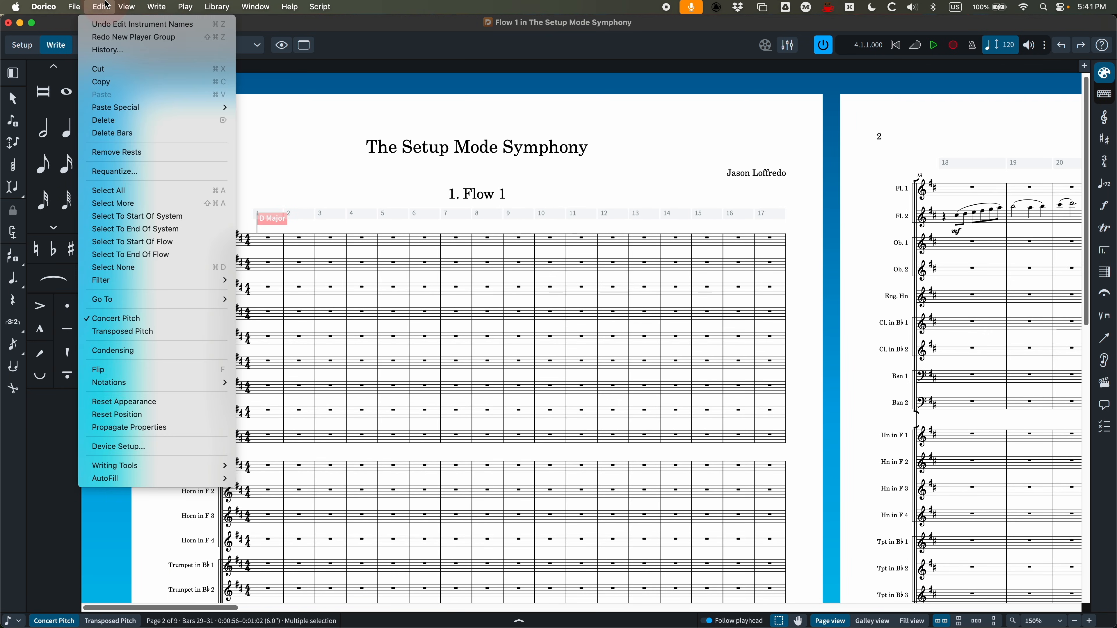
left_click(110, 351)
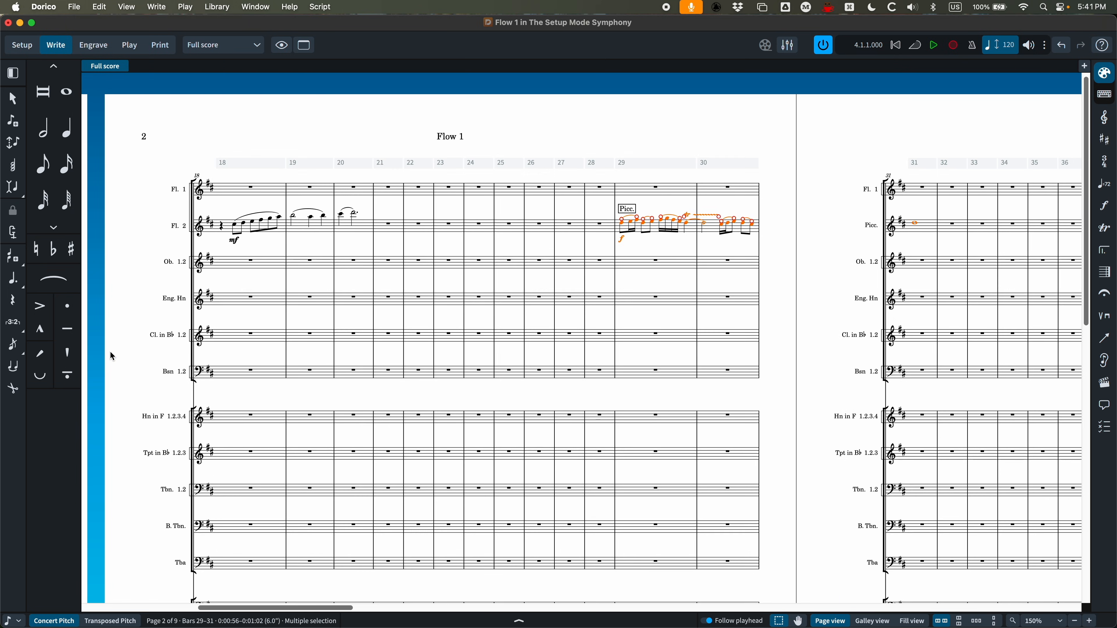
scroll(397, 391, "left", 15)
scroll(389, 400, "left", 10)
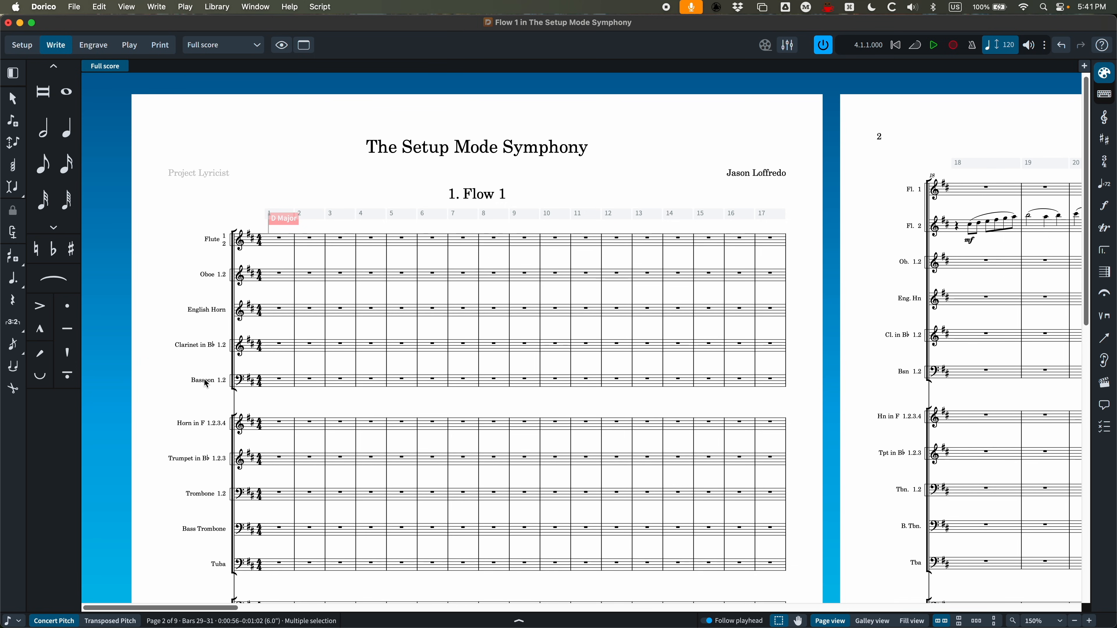
Step: Turn off condensing for the full score and check the separate clarinet and bassoon staves at bars 63–64
left_click(98, 6)
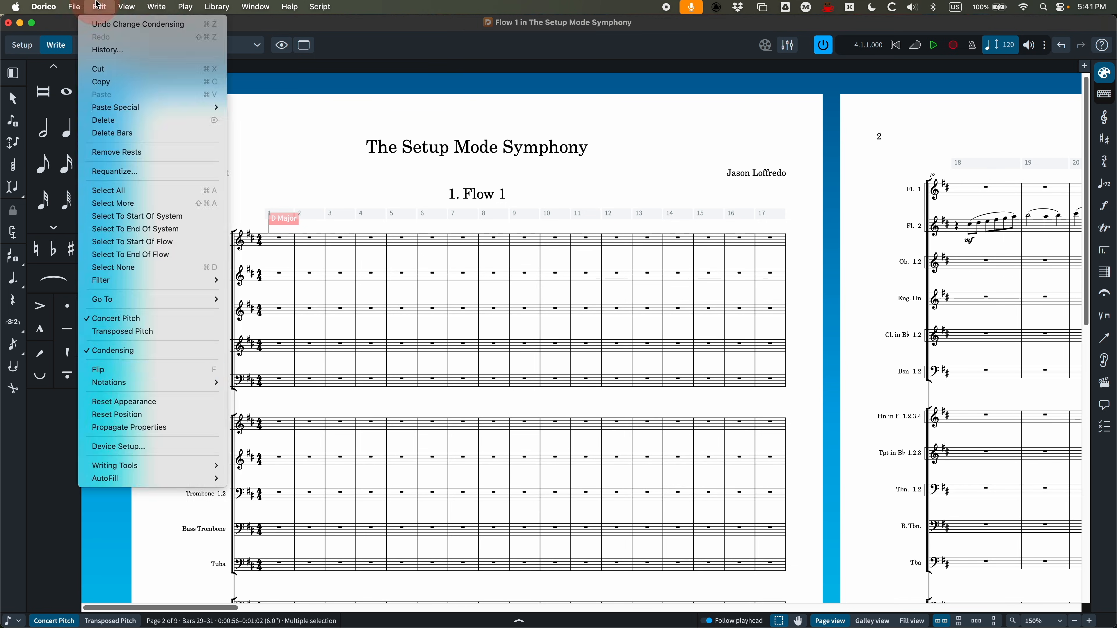
left_click(113, 351)
scroll(320, 372, "right", 20)
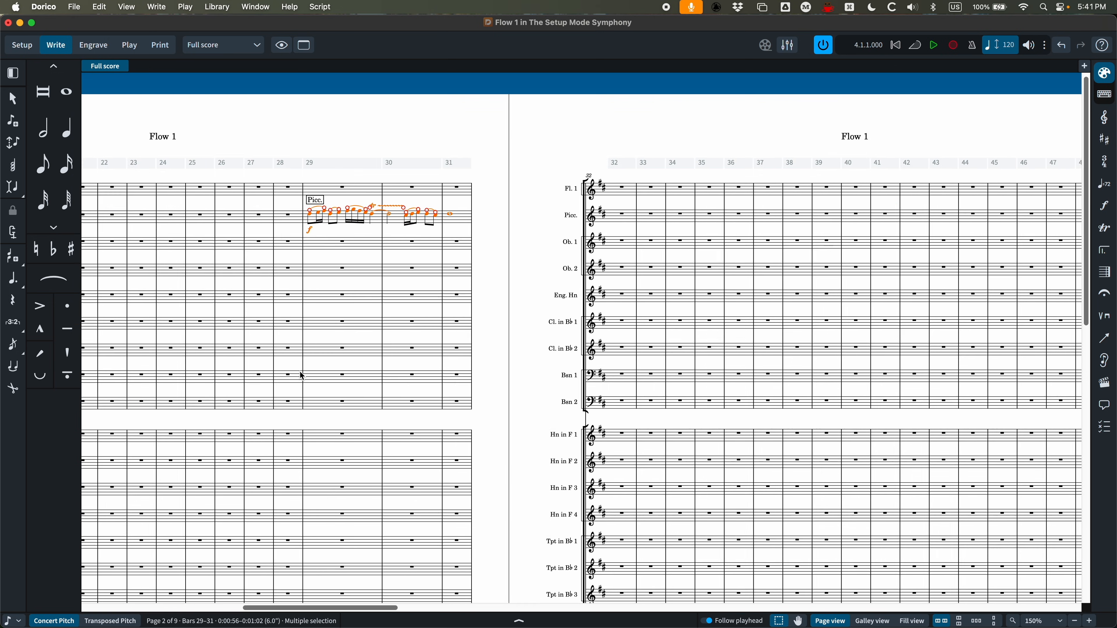
scroll(297, 374, "right", 6)
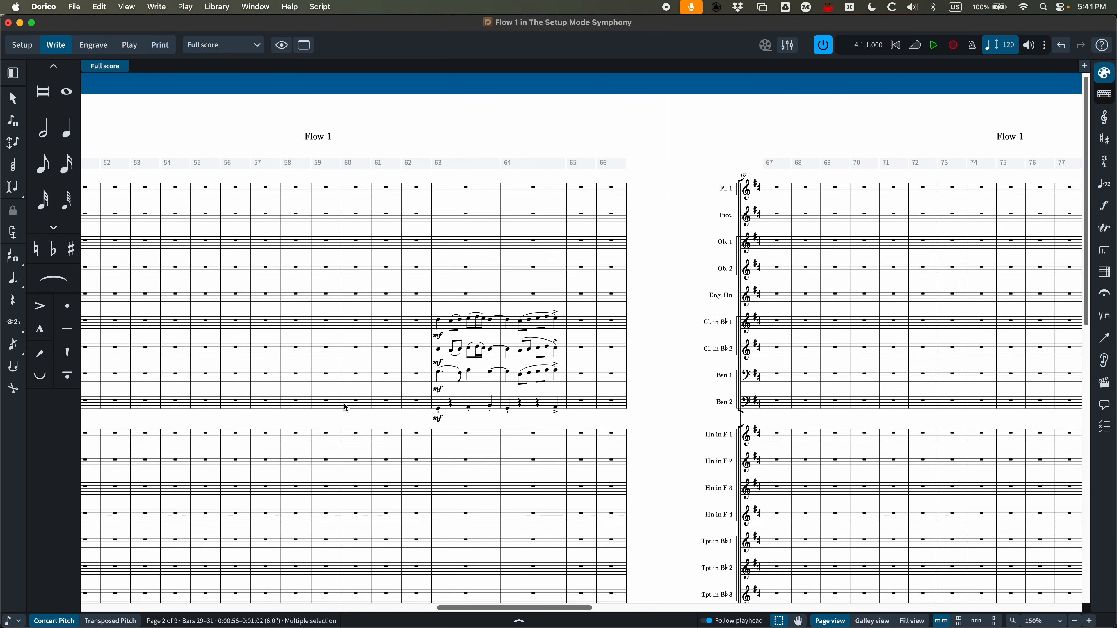
scroll(344, 404, "left", 4)
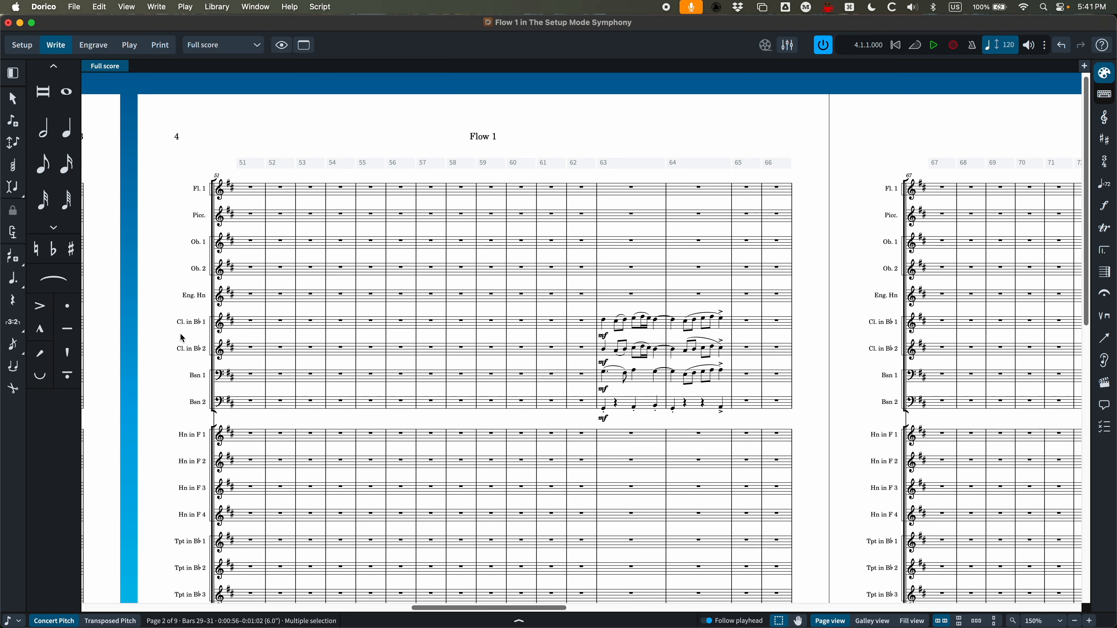
Step: Turn condensing back on and examine the combined clarinet and bassoon staves at bars 63–64 up close
left_click(101, 6)
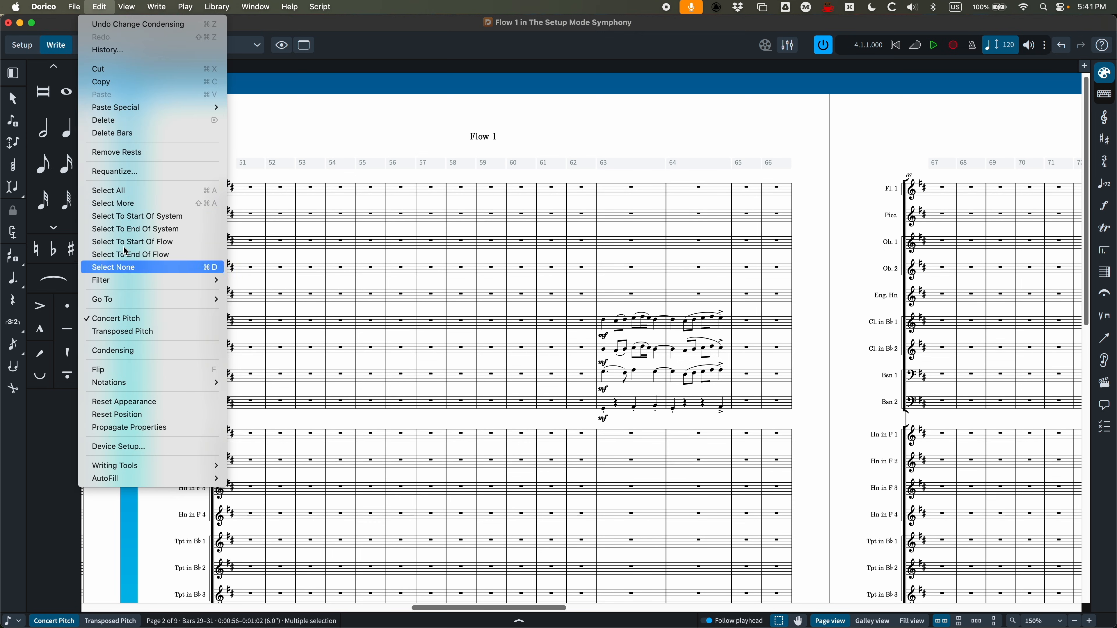
left_click(101, 7)
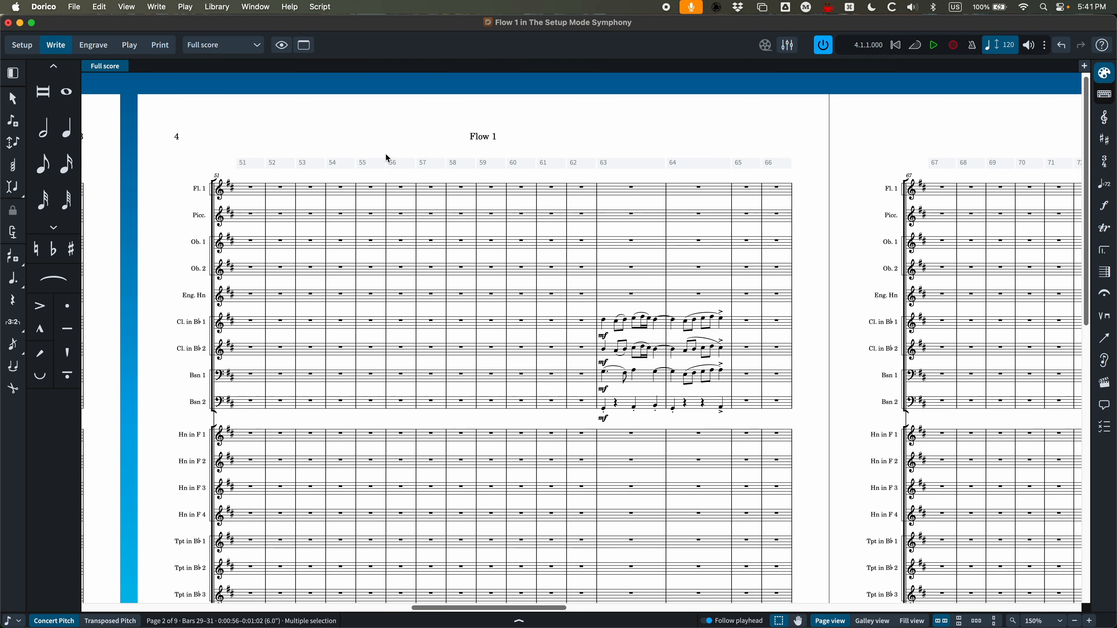
left_click(100, 6)
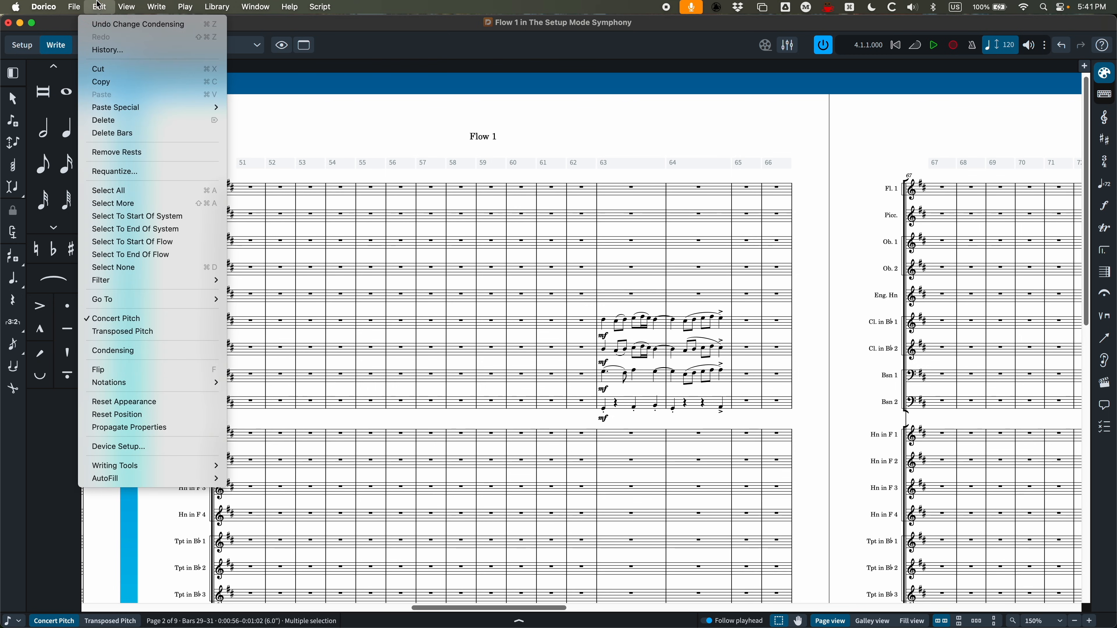
left_click(128, 350)
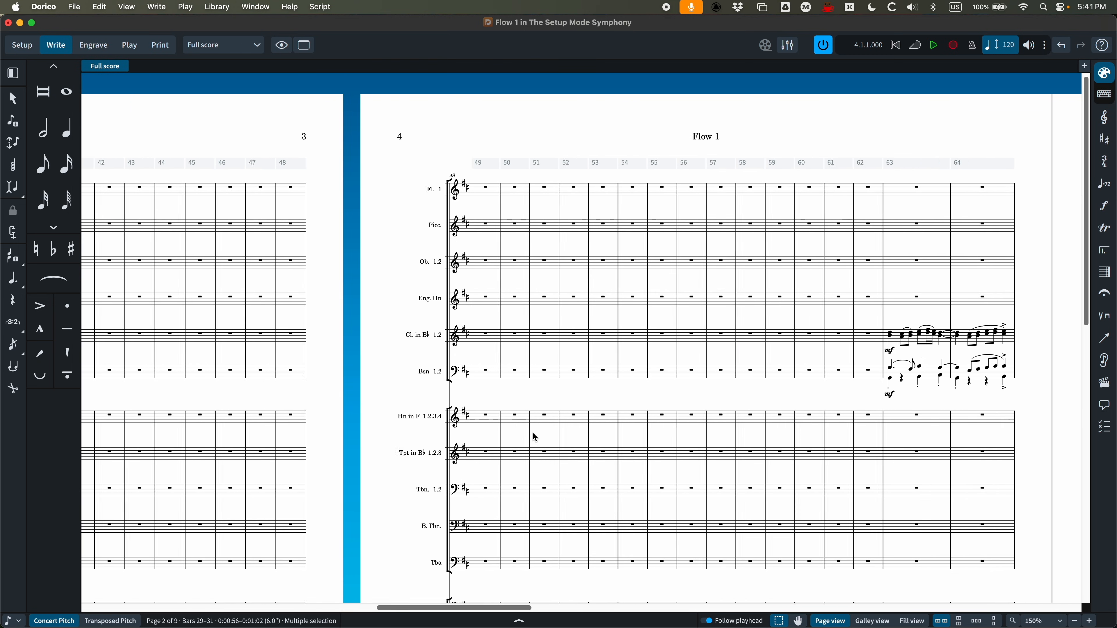
key("super+equal")
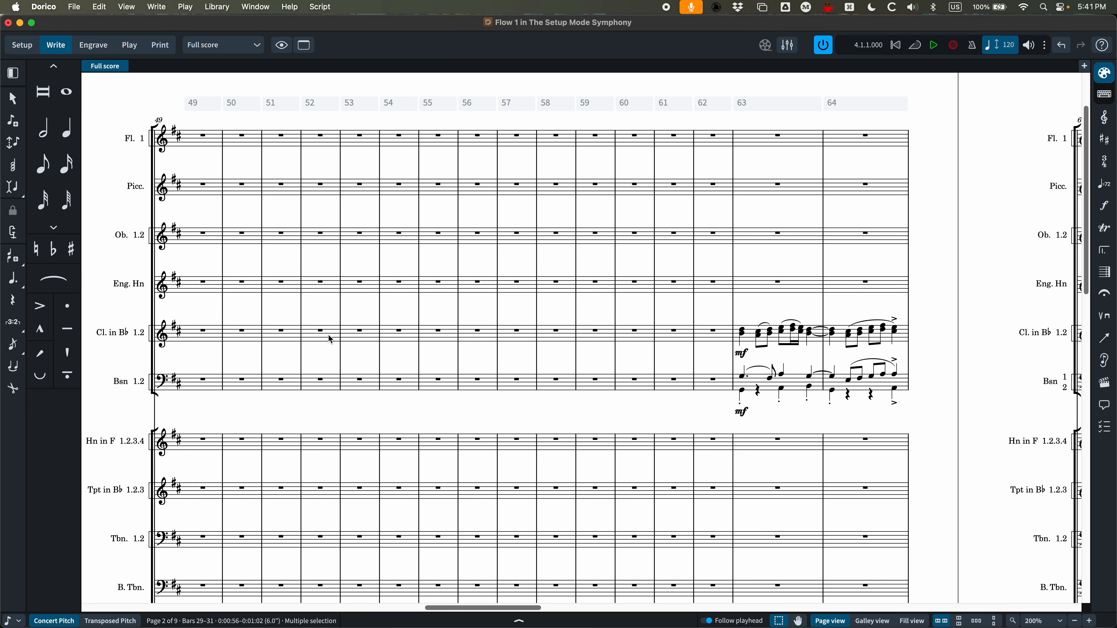
key("super+minus")
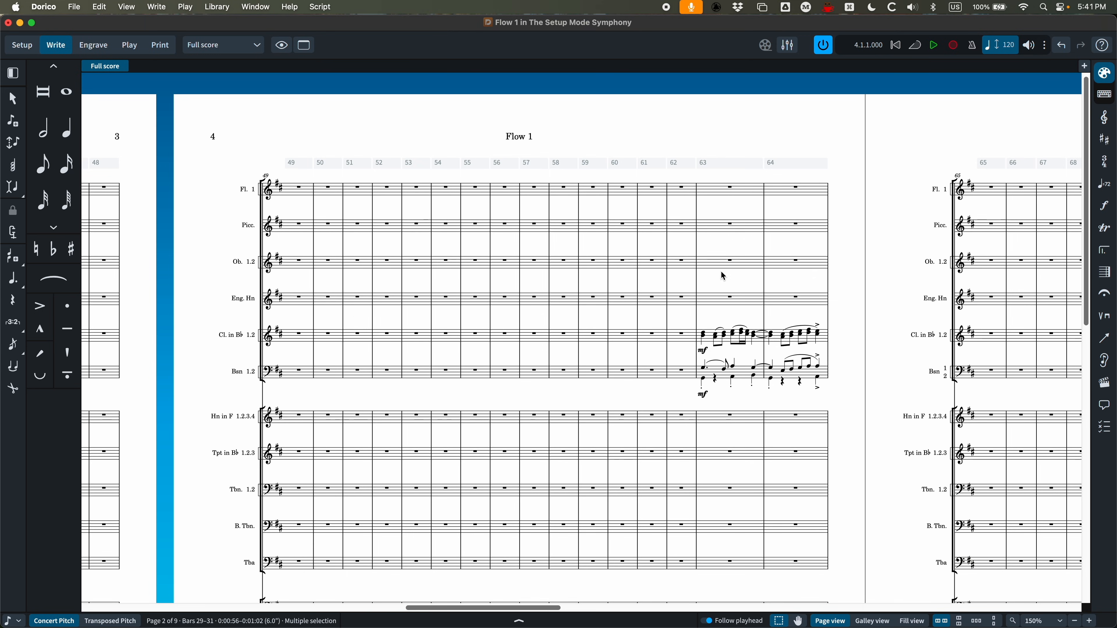
Step: Start and cancel note input at bar 55 of the English Horn, and try selecting that bar on the condensed clarinet staff
double_click(476, 298)
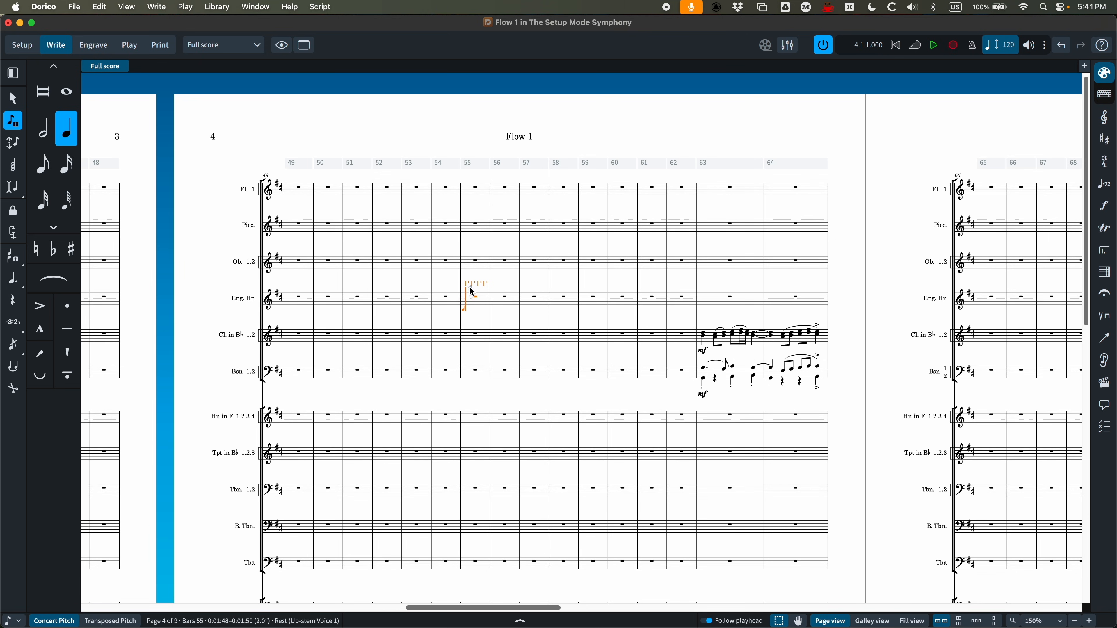
key("Escape")
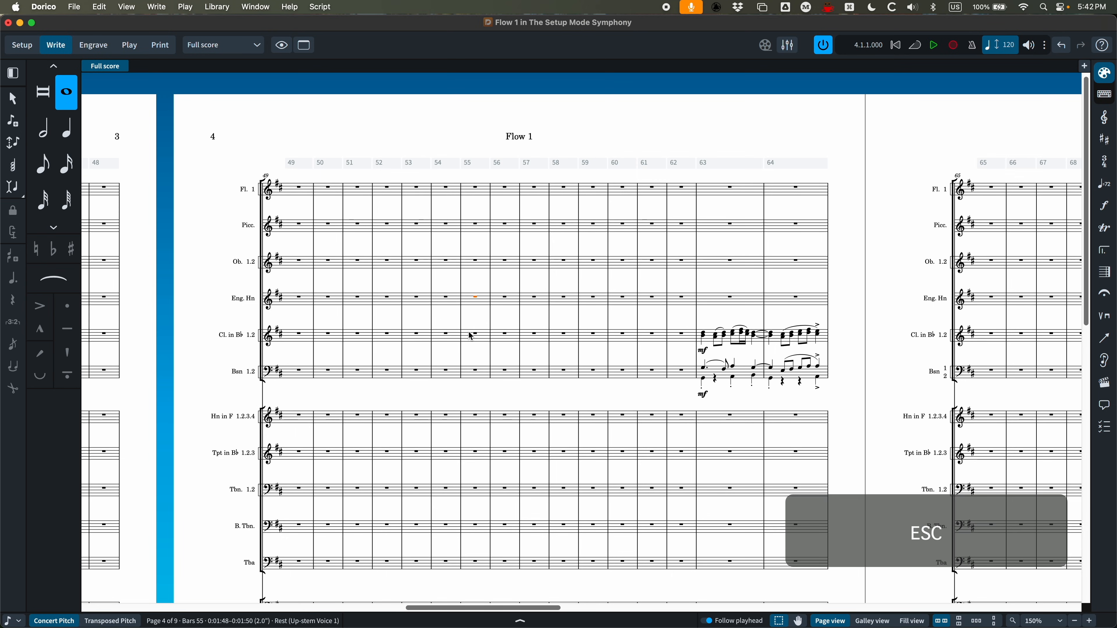
left_click(478, 336)
left_click(477, 336)
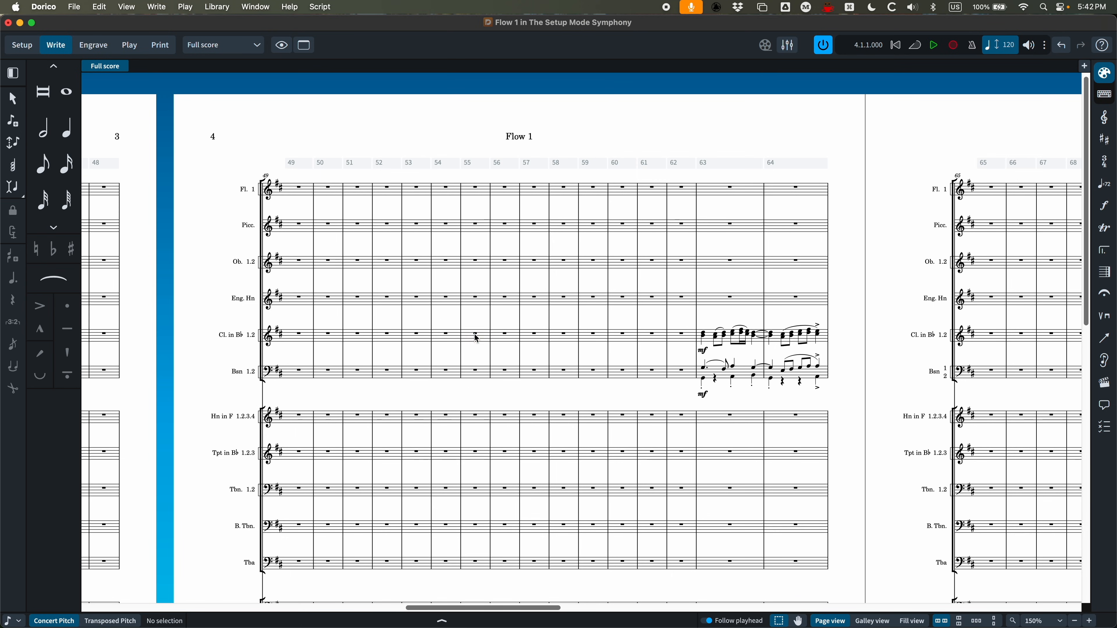
left_click(475, 337)
Step: Turn off condensing, start note input at bar 61 of Clarinet 1, and cancel it with nothing selected
left_click(100, 7)
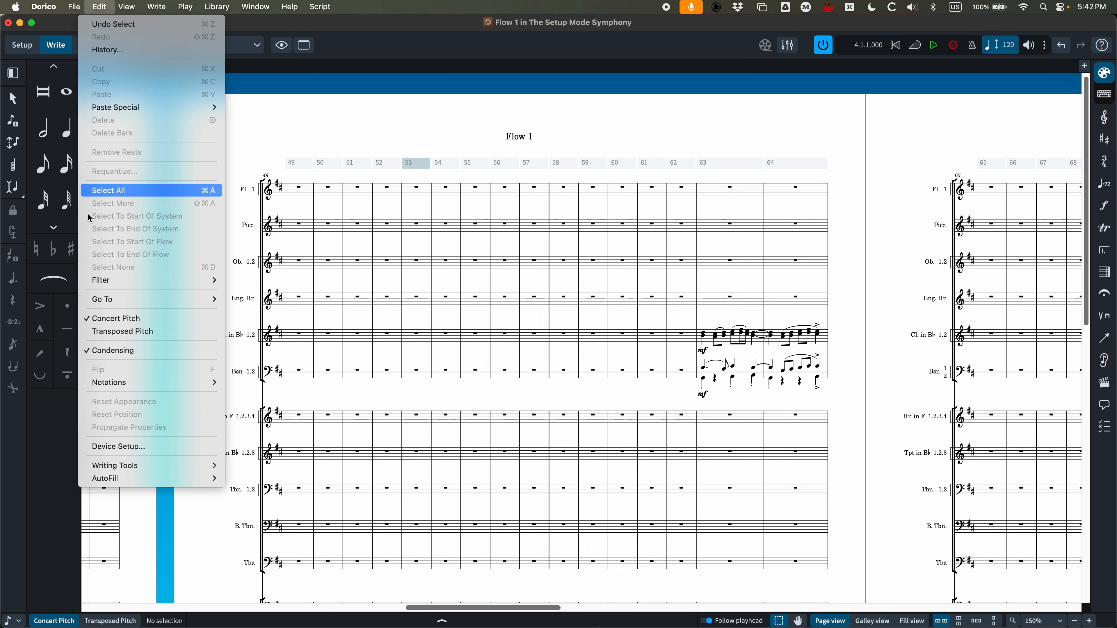
left_click(100, 350)
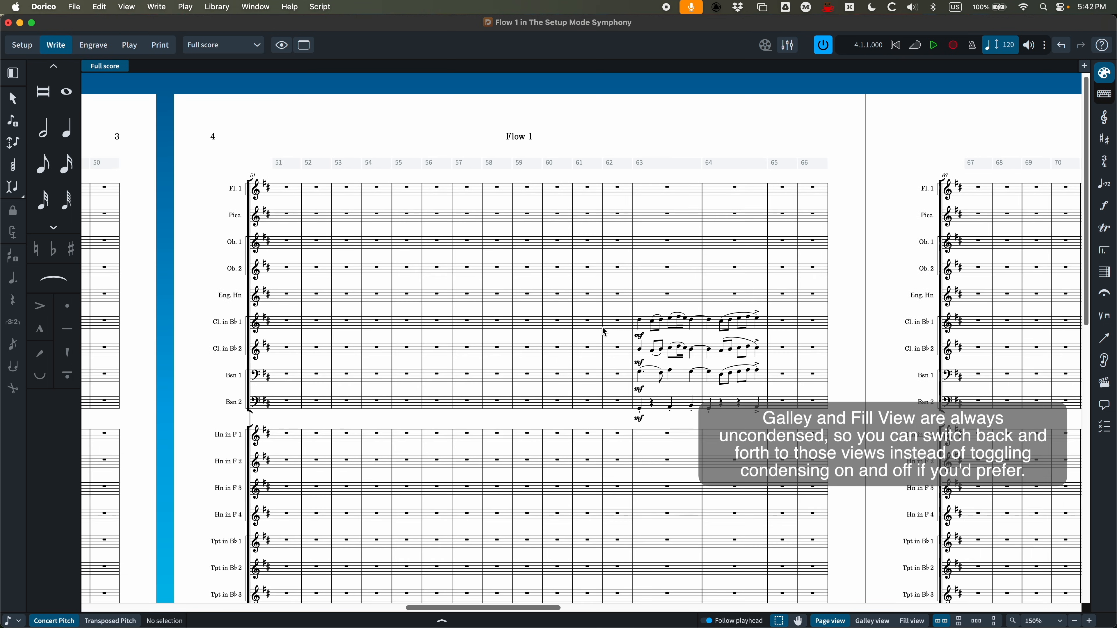
double_click(588, 324)
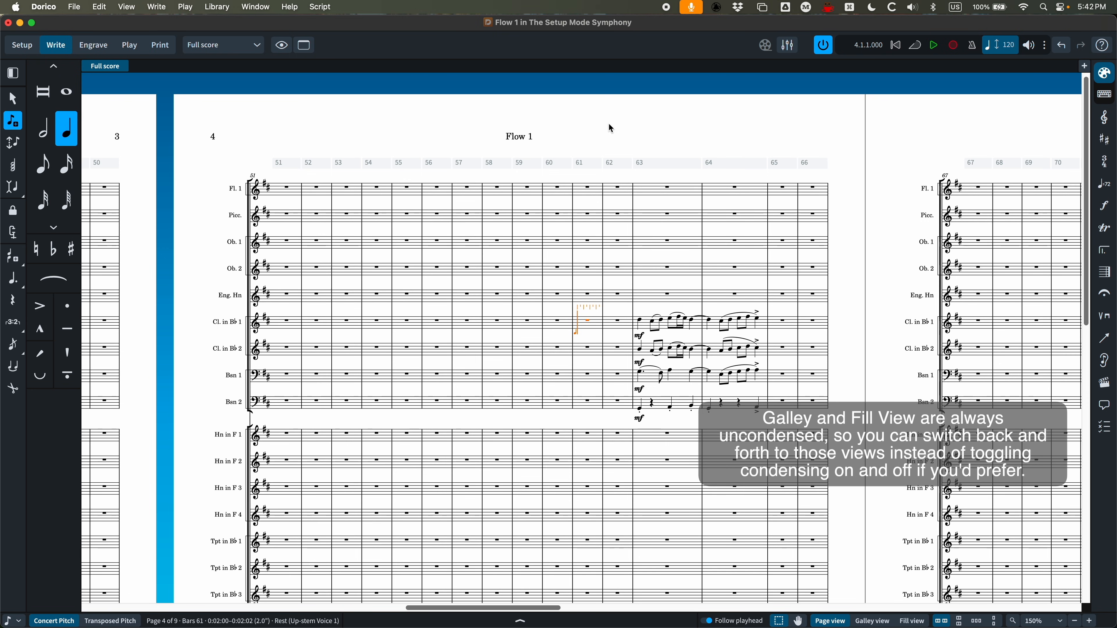
key("Escape")
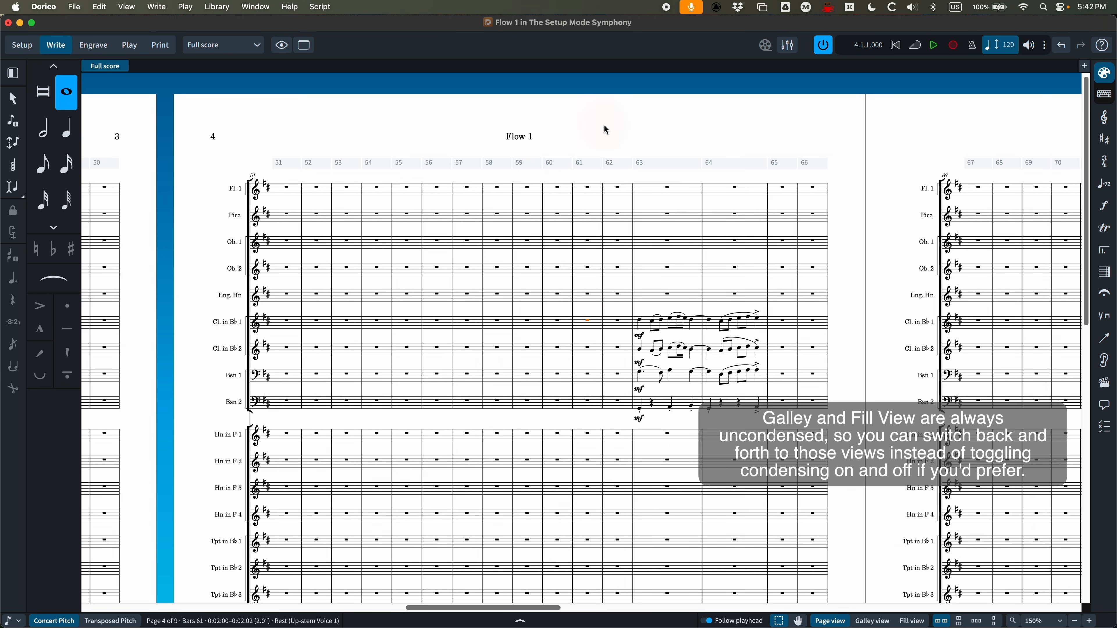
left_click(606, 141)
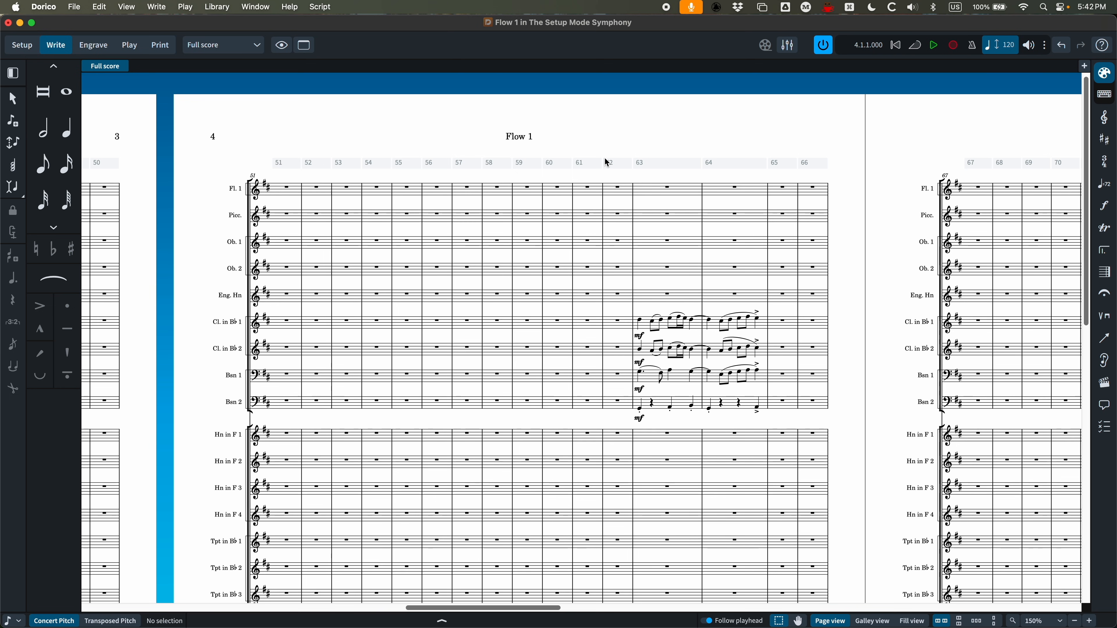
Step: Switch to The Setup Wizard Symphony in Finale and examine the ScoreManager's instrument list
key("super+minus")
scroll(598, 200, "left", 10)
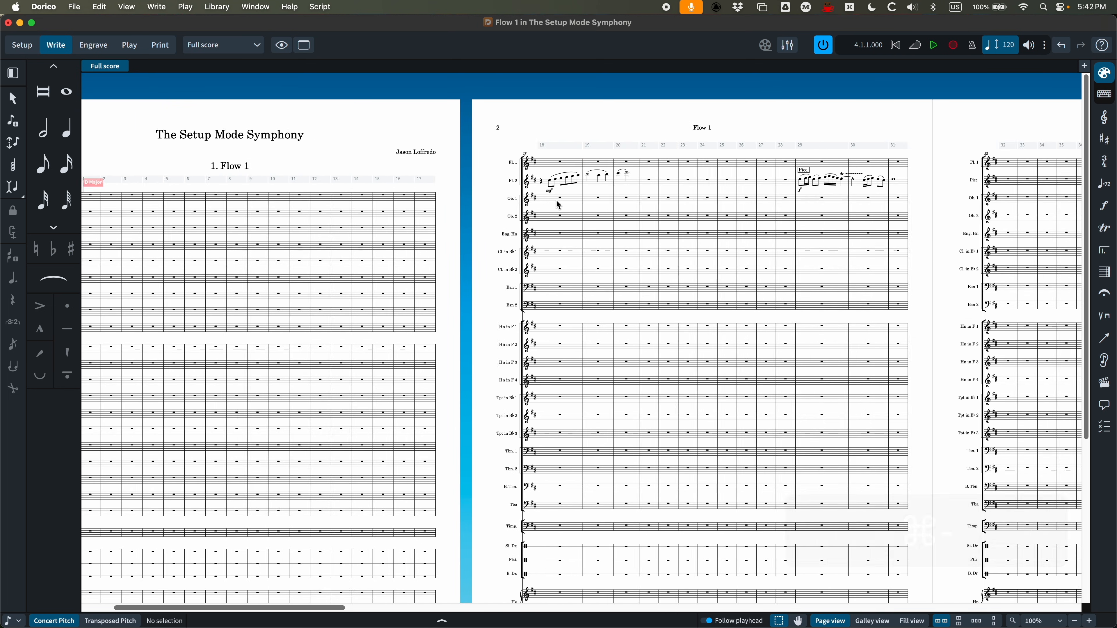
scroll(559, 205, "left", 3)
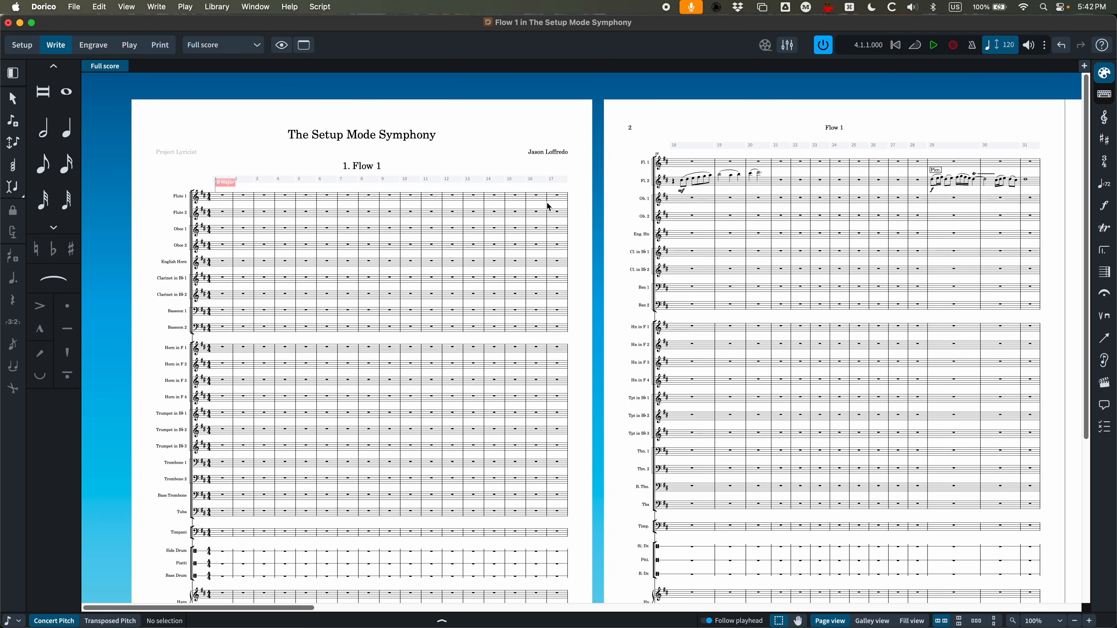
double_click(337, 32)
left_click(142, 27)
key("super+k")
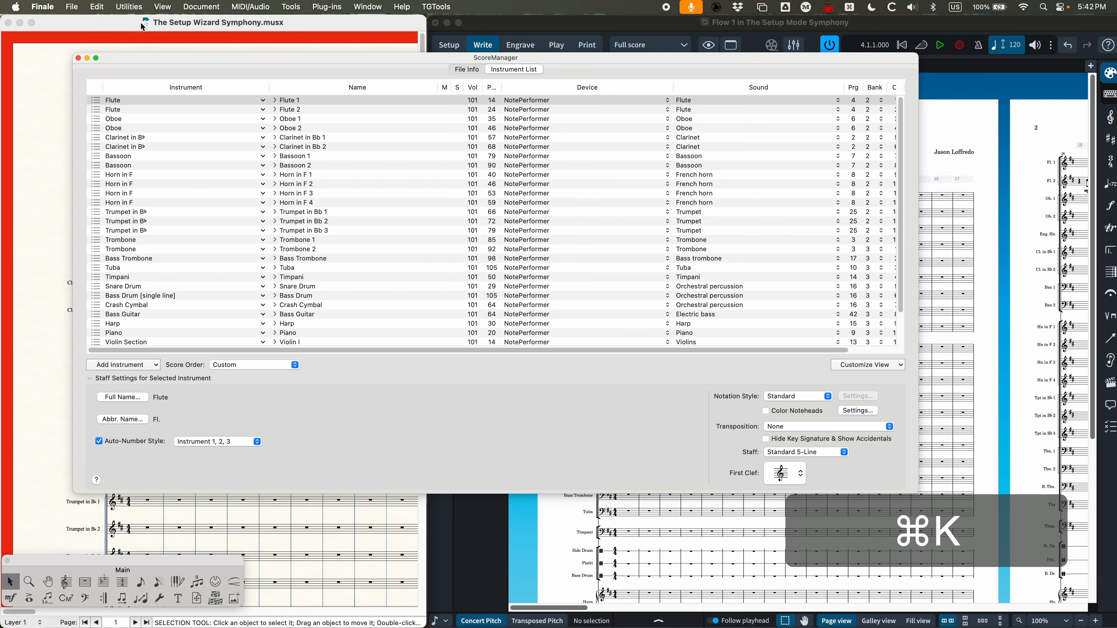
left_click(78, 58)
Step: Review Finale's linked parts and the Flute 1 part definition in Manage Parts without changing them
left_click(201, 7)
mouse_move(334, 37)
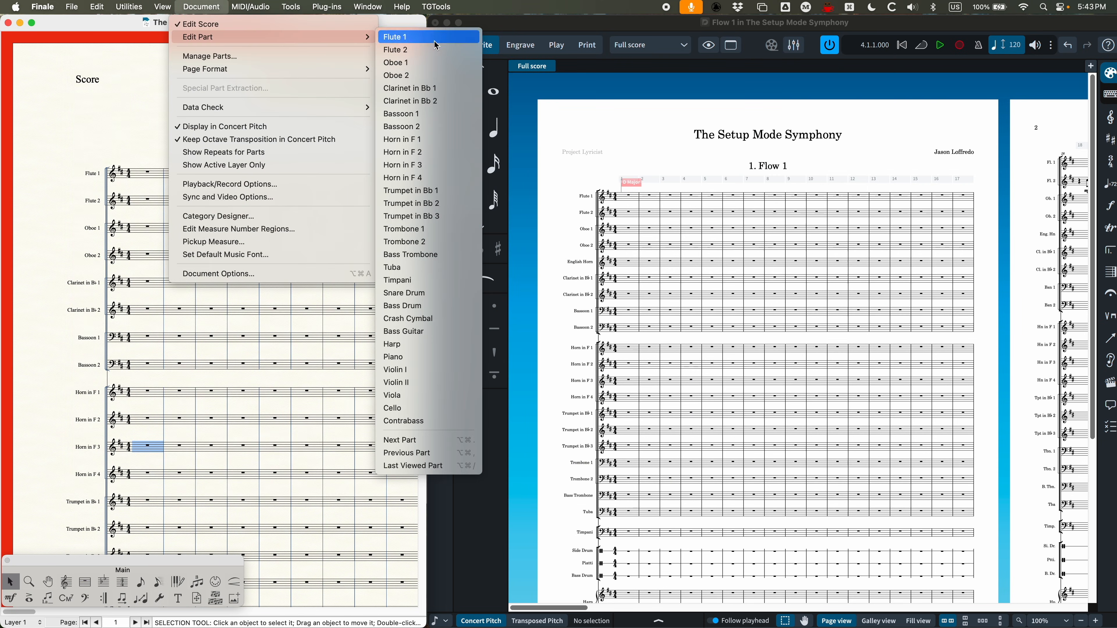
left_click(235, 57)
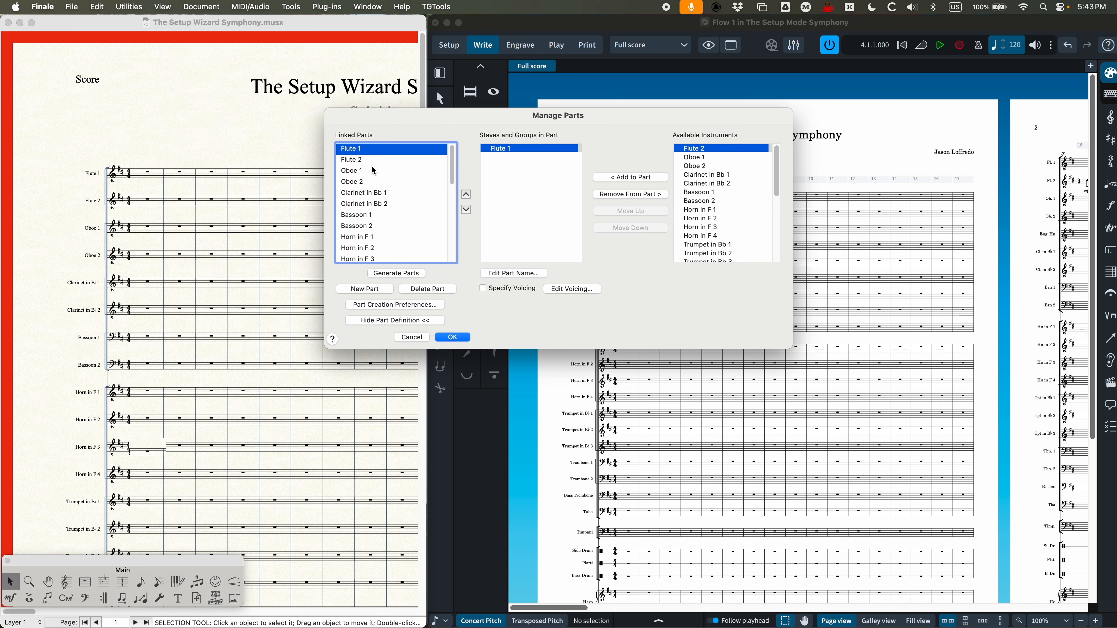
left_click(451, 338)
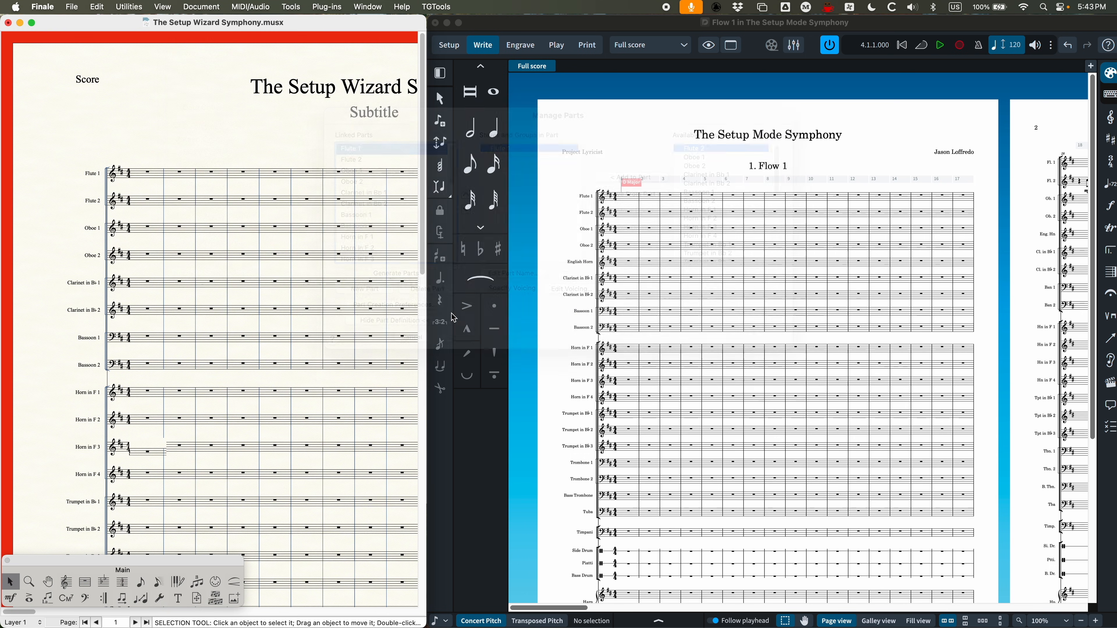
Step: Return to the Dorico project in an enlarged window and switch to Setup mode
double_click(584, 22)
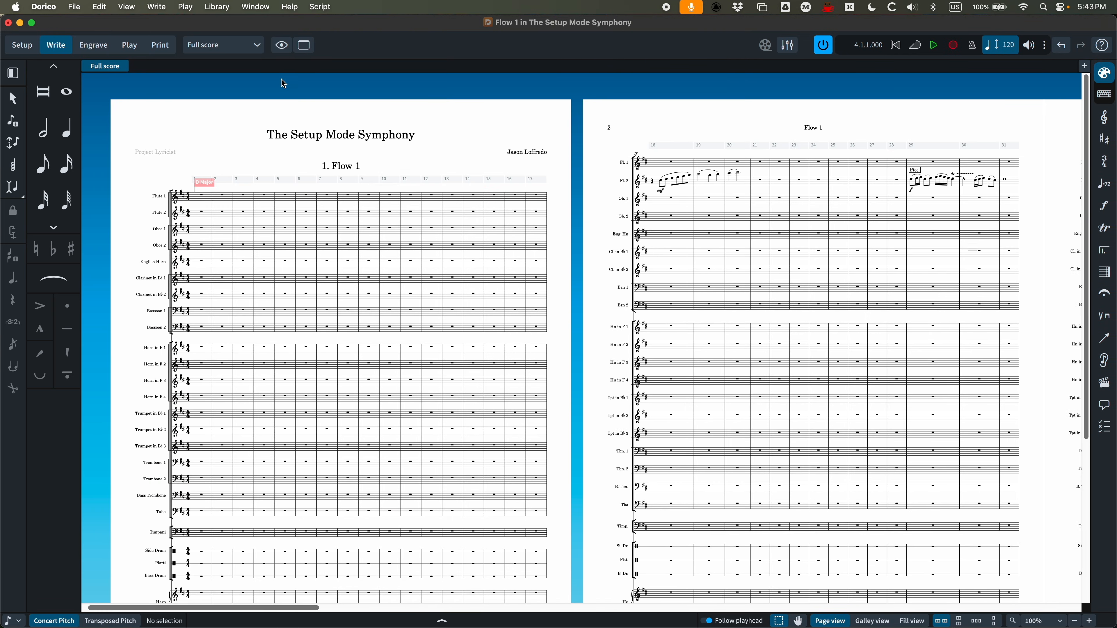
left_click(19, 46)
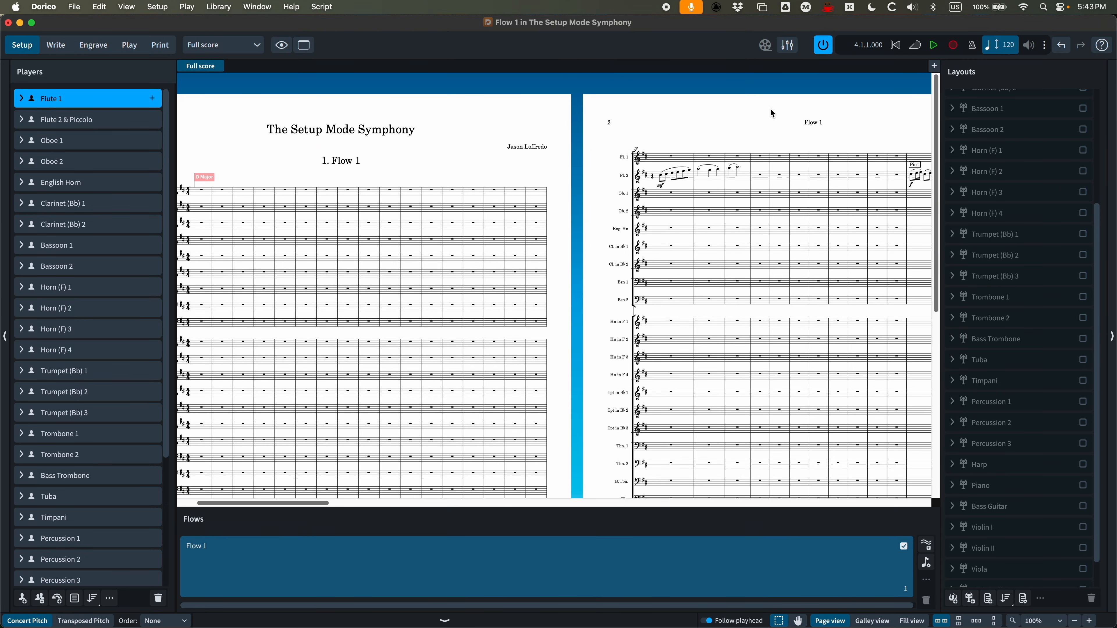
scroll(1012, 176, "up", 5)
Step: Rename the Full score layout to Concert Score
left_click(1002, 100)
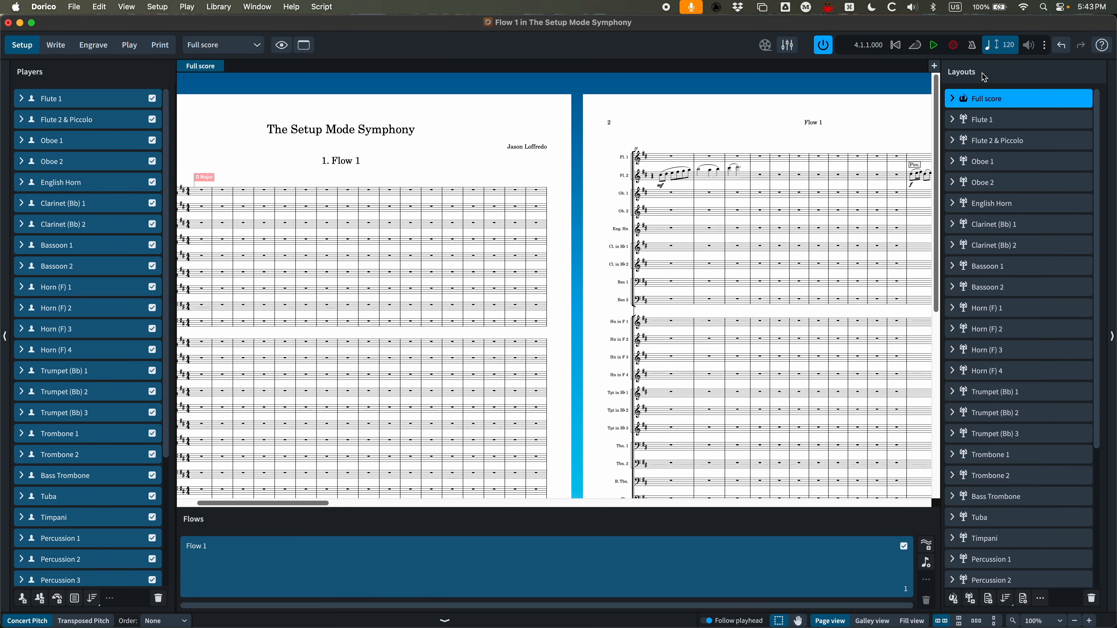
double_click(995, 98)
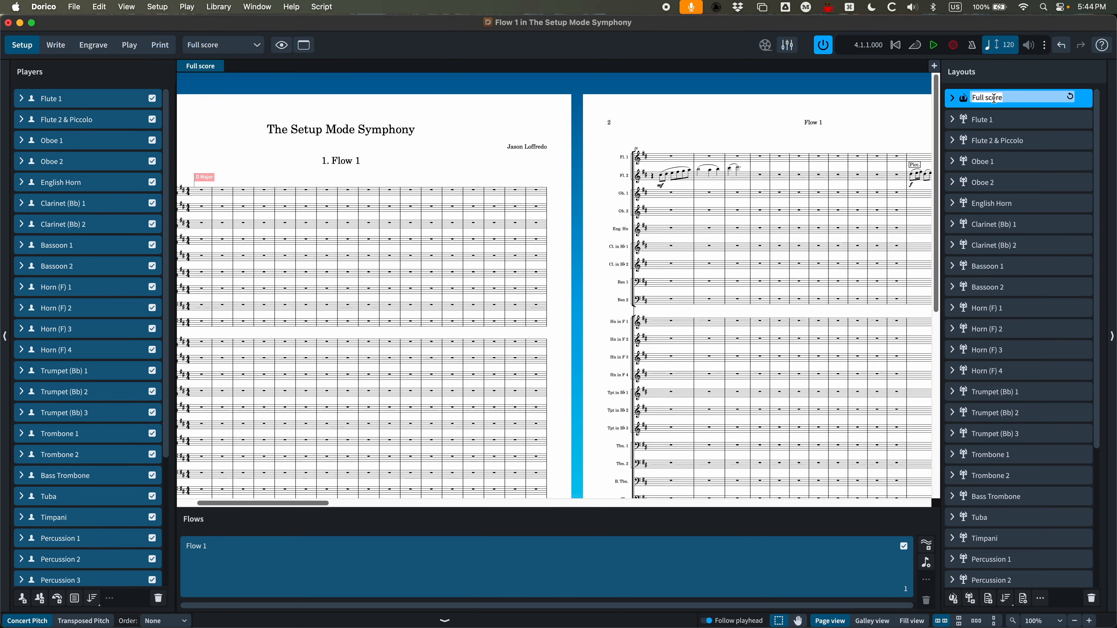
type("Concert")
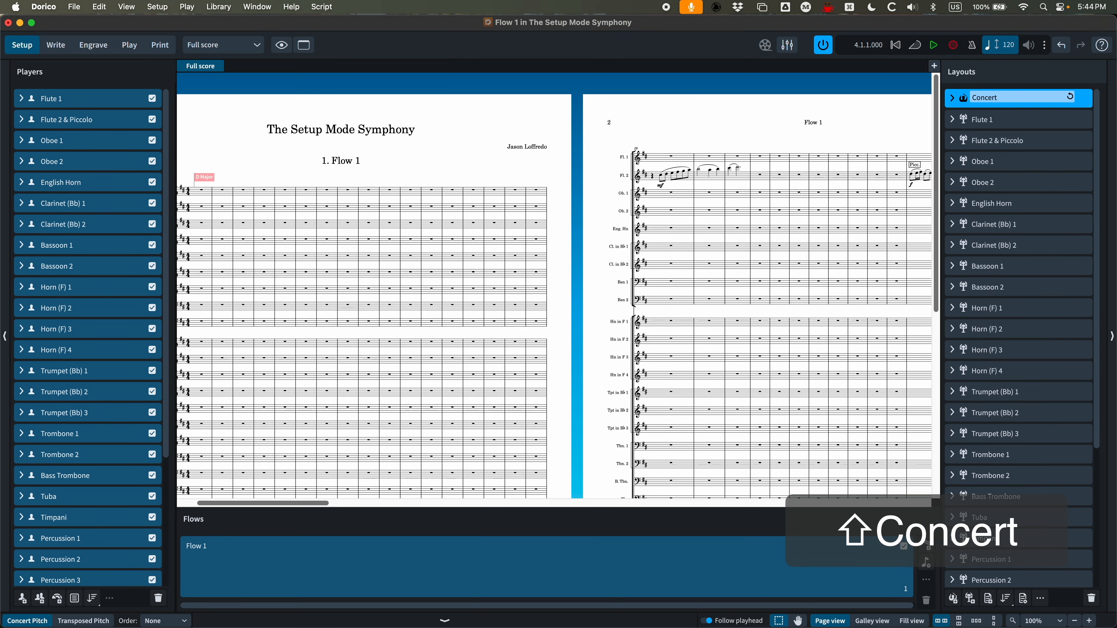
type(" Score")
key("Return")
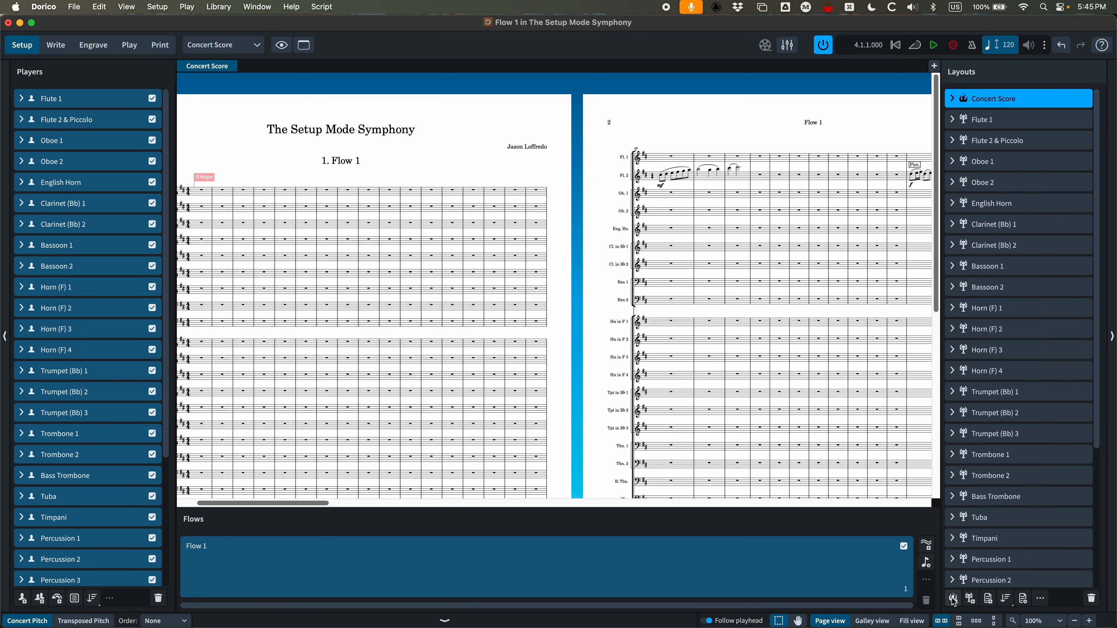
Step: Add an empty part layout and name it Percussion Score
left_click(971, 600)
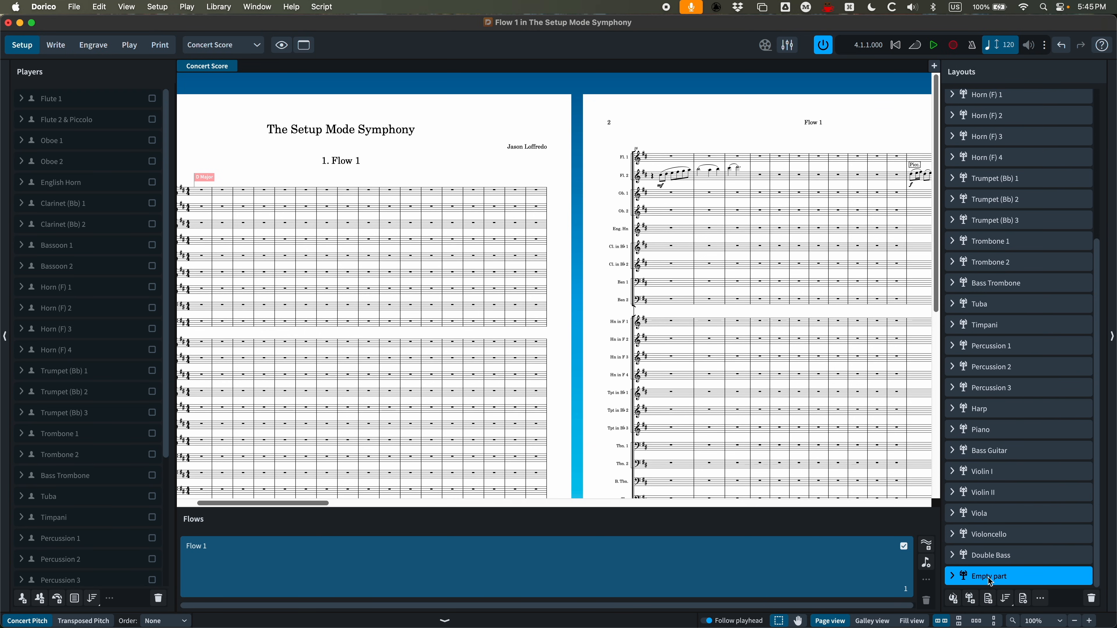
double_click(990, 582)
type("Perc")
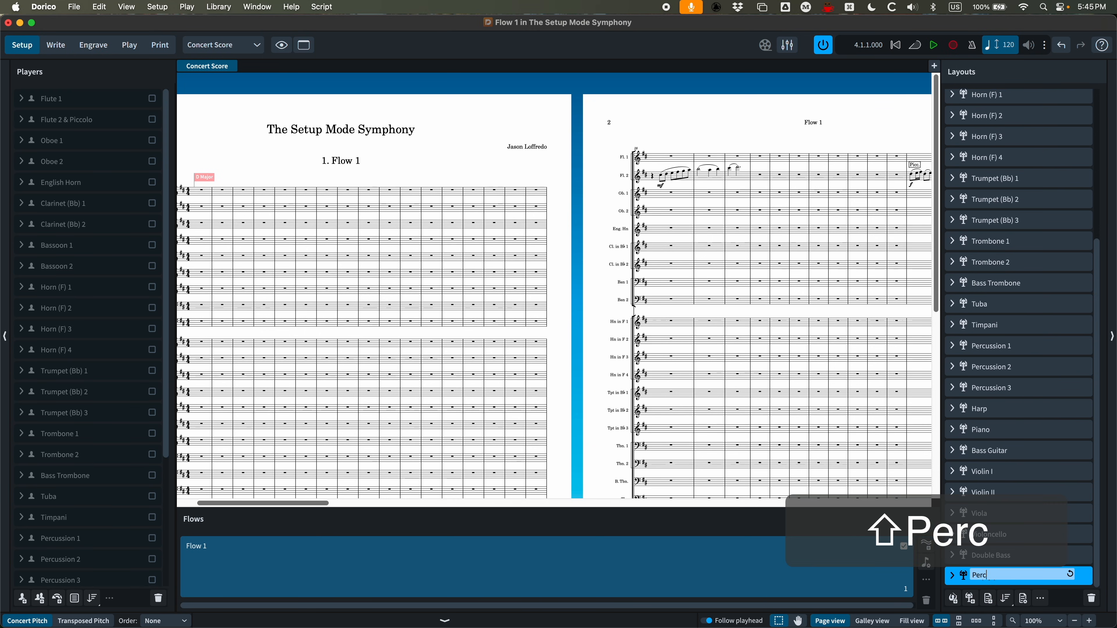
type("ussion Score")
key("Return")
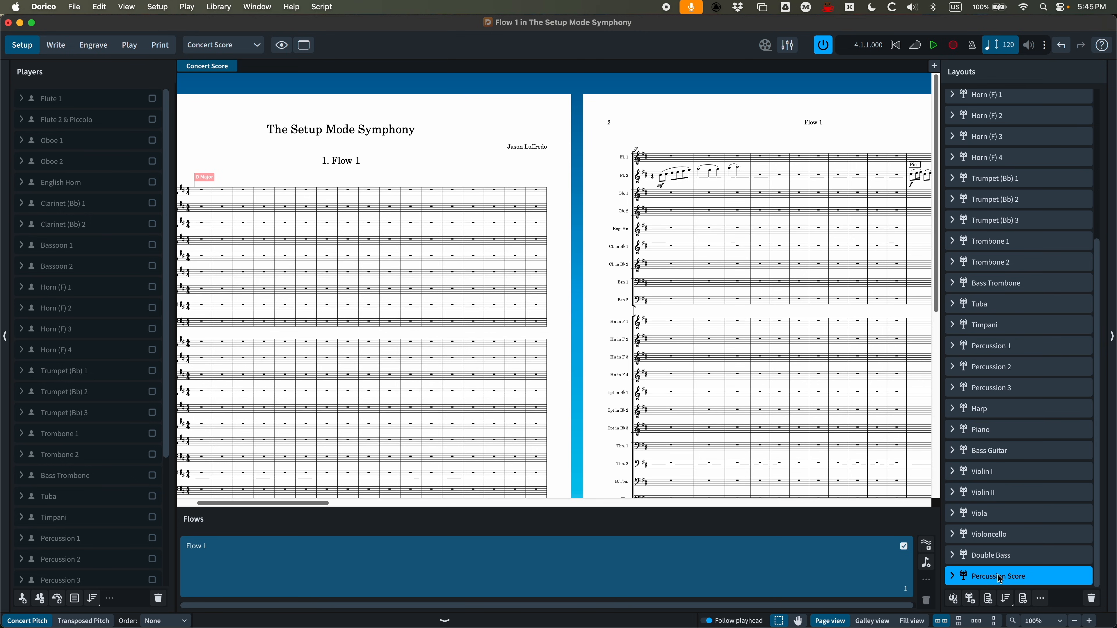
Step: Check which players are assigned to the Concert Score layout and to the Flute 1 part layout
scroll(1000, 579, "up", 5)
left_click(1013, 96)
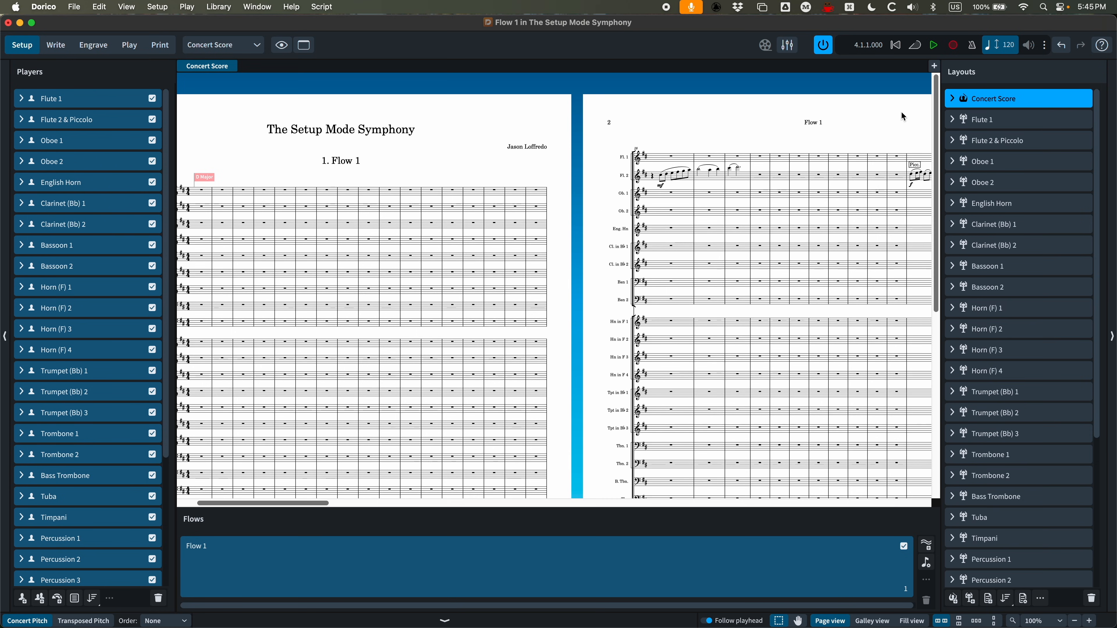
left_click(1041, 120)
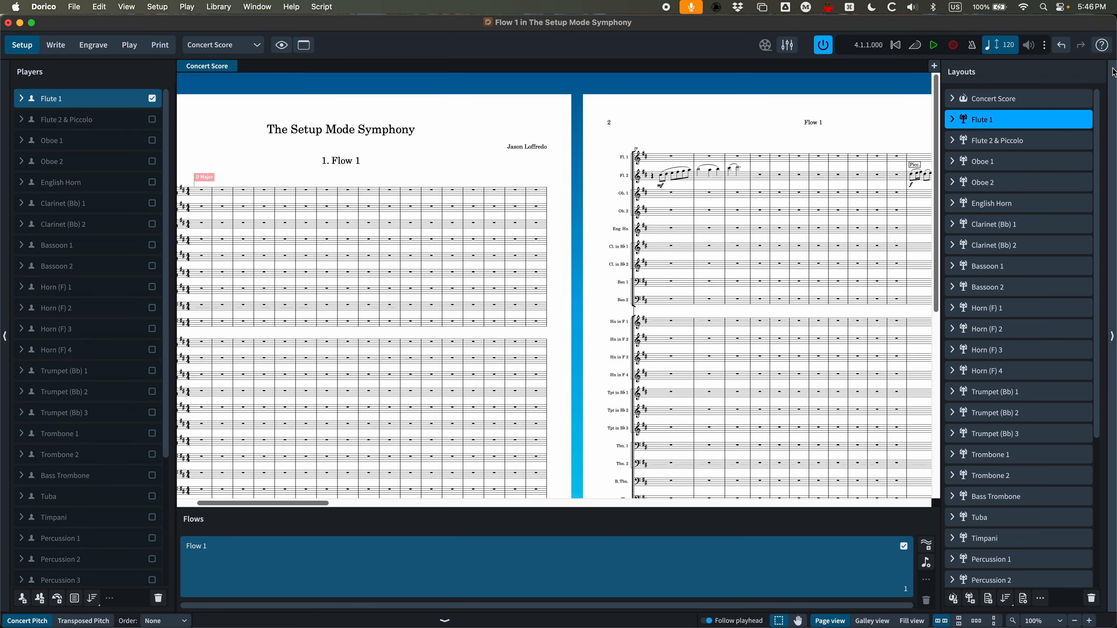
Step: Check which players are assigned to the Flute 2 & Piccolo and Oboe 1 part layouts
left_click(1015, 141)
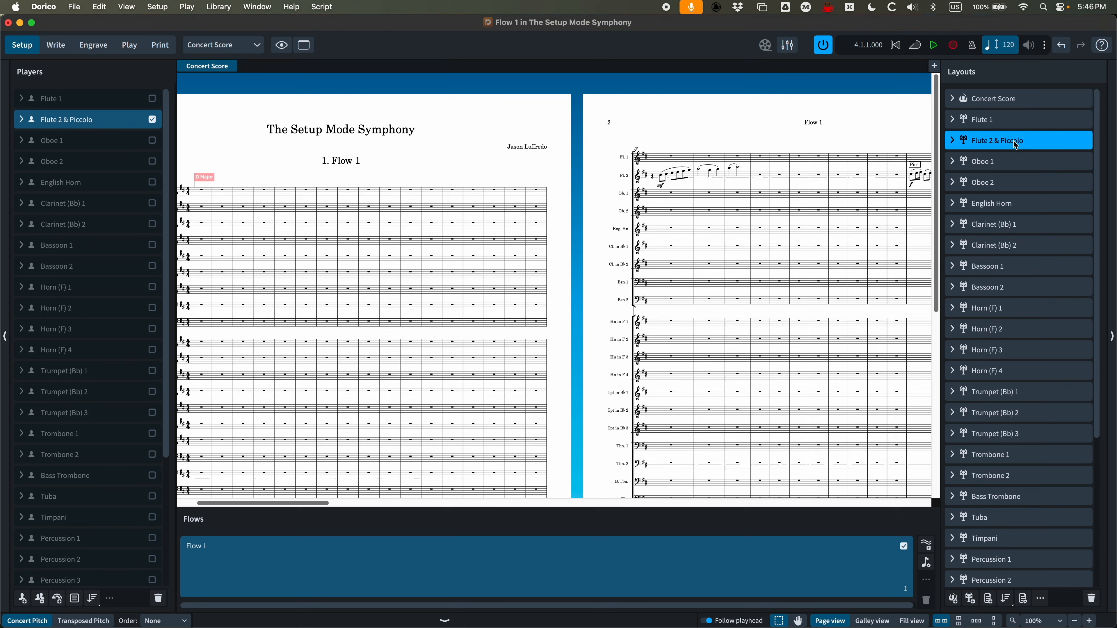
left_click(1017, 162)
Step: Assign the players Percussion 1, 2 and 3 to the Percussion Score layout and move that layout directly above the Percussion 1 layout
scroll(1007, 407, "down", 5)
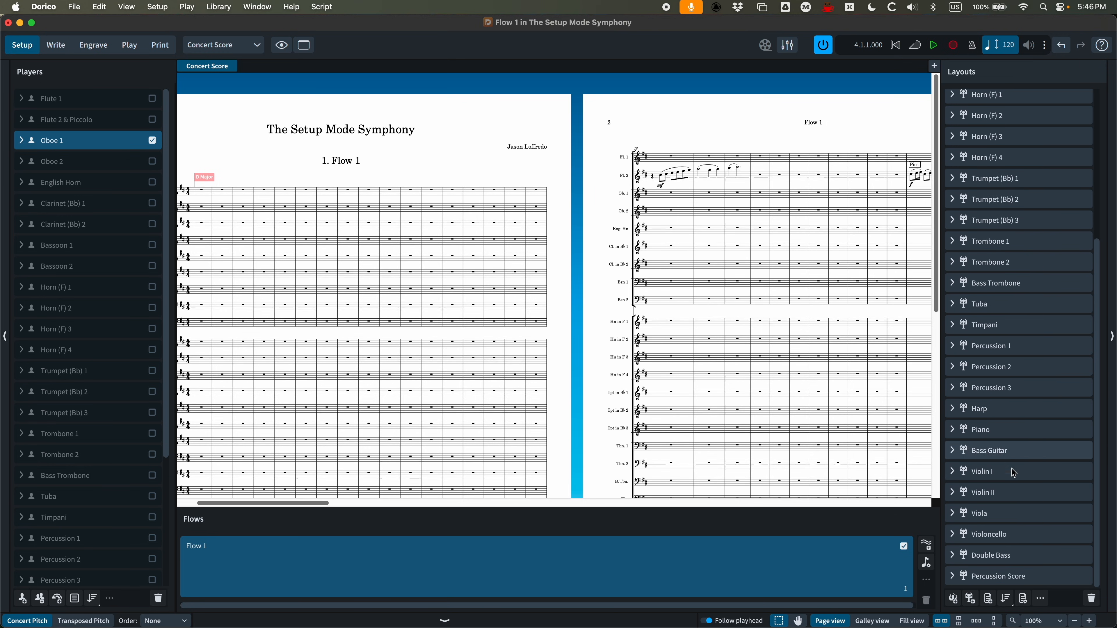
left_click(1008, 577)
scroll(126, 281, "down", 5)
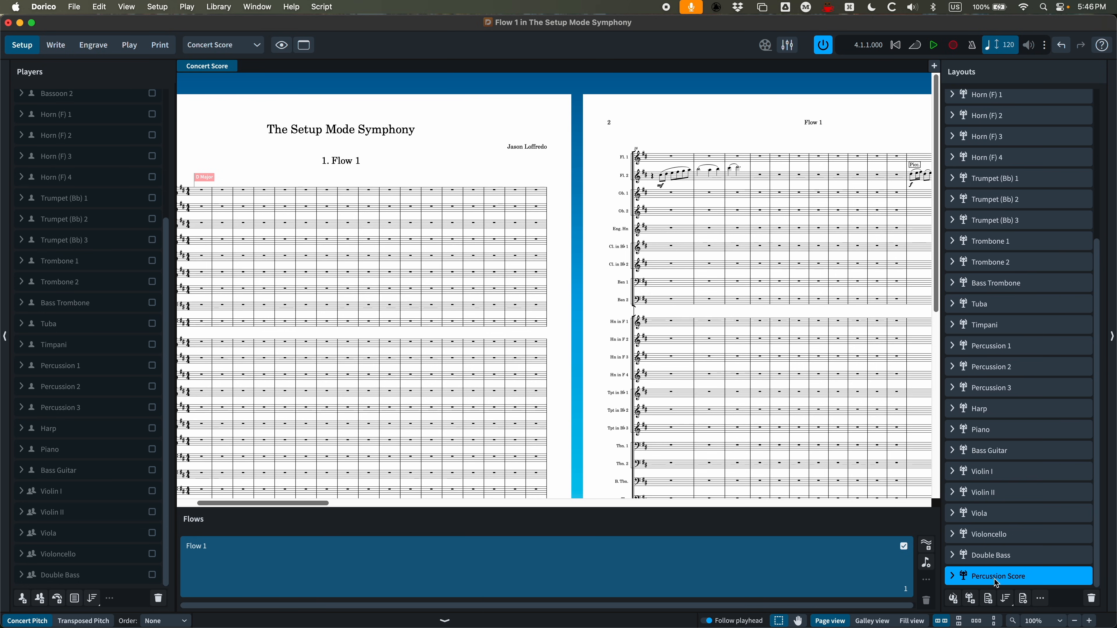
left_click(152, 365)
left_click(152, 387)
left_click(153, 408)
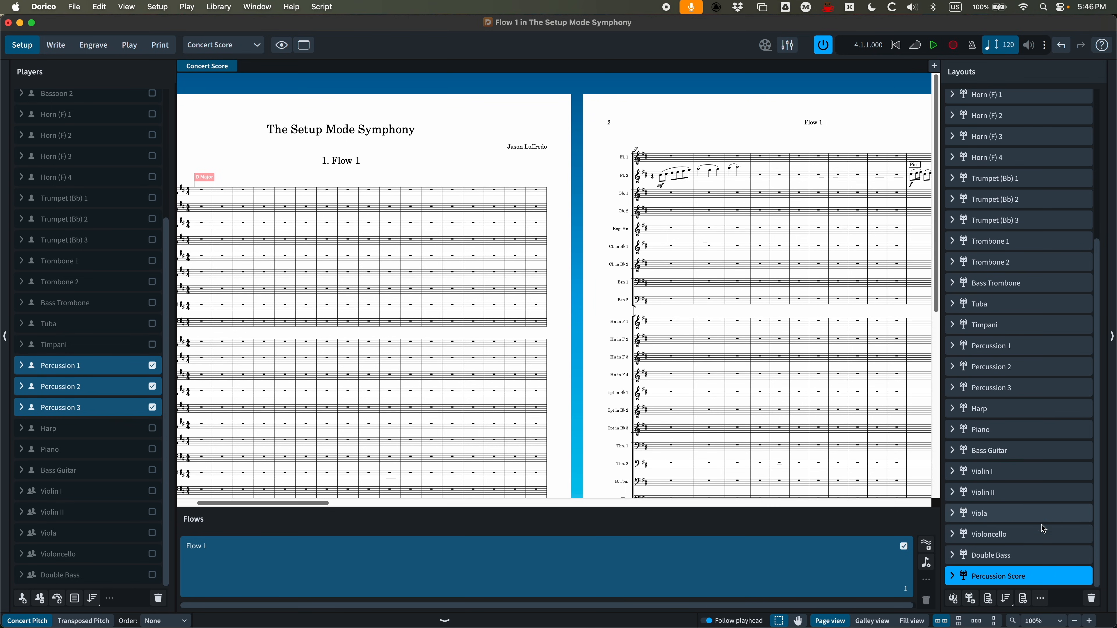
left_click_drag(1018, 577, 1005, 350)
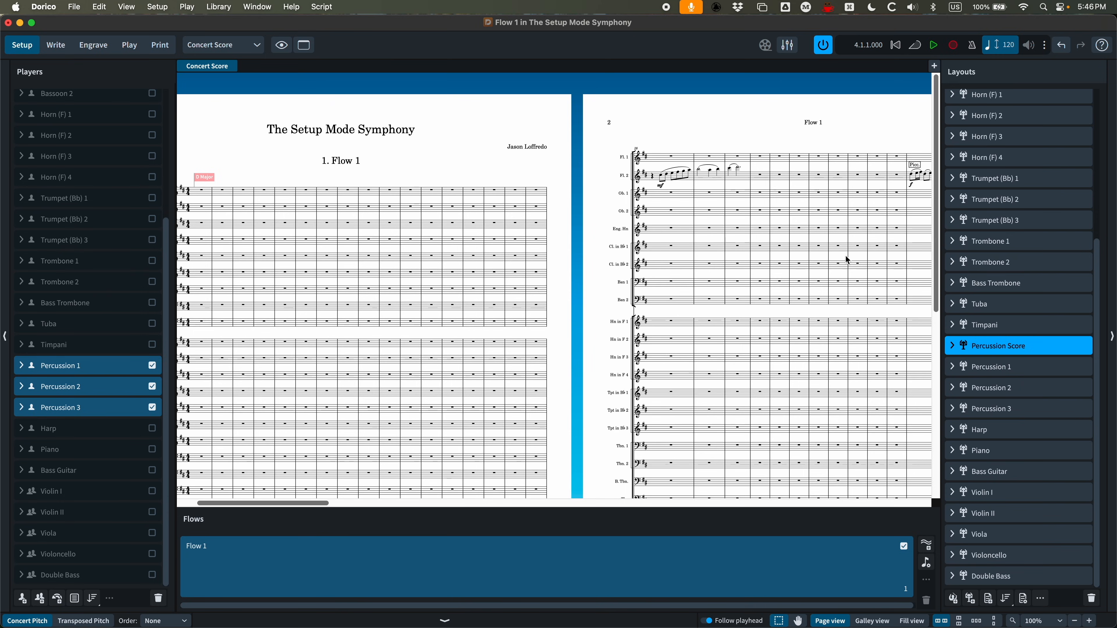
Step: View the Percussion Score layout's music page and return to the Concert Score layout
left_click(259, 47)
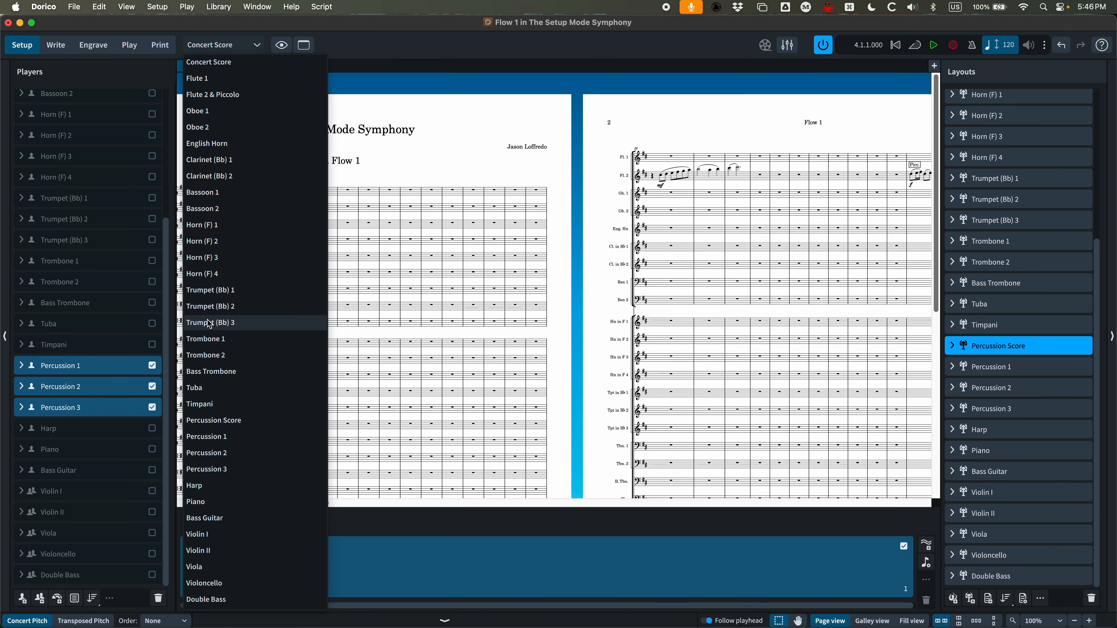
left_click(220, 421)
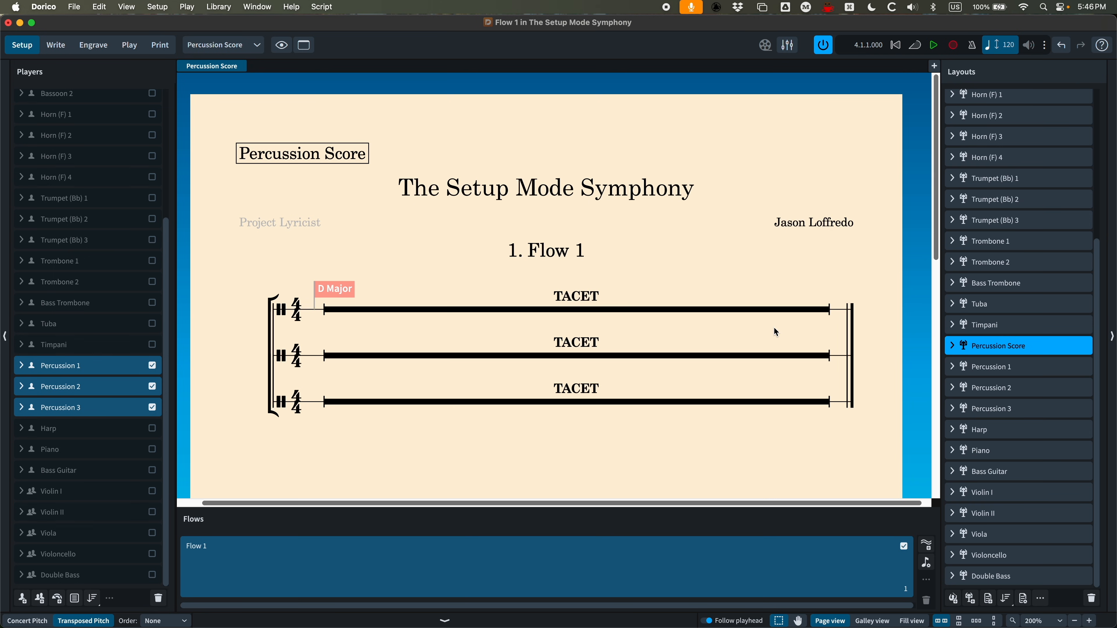
left_click(253, 47)
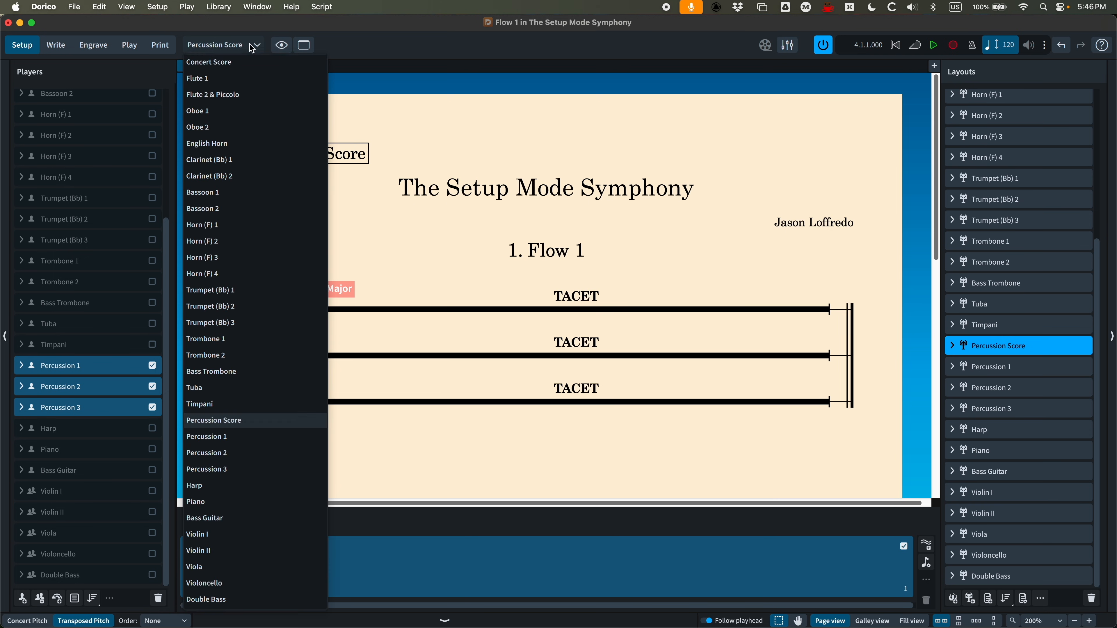
left_click(206, 62)
Step: Delete the individual Percussion 1, Percussion 2 and Percussion 3 part layouts
left_click(1001, 369)
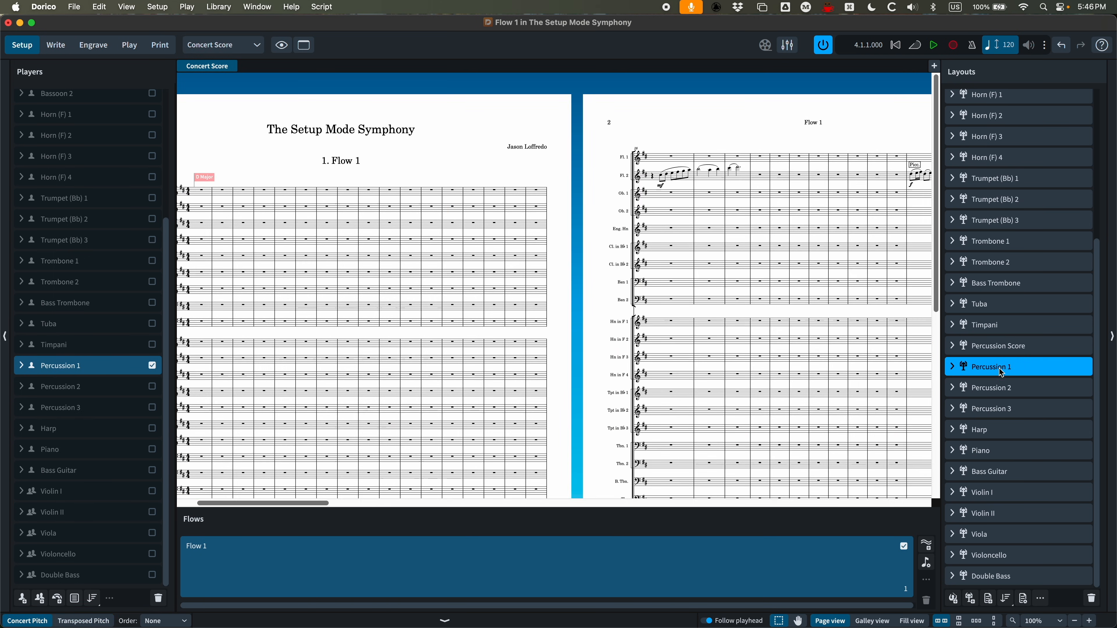
left_click(1000, 413, "shift")
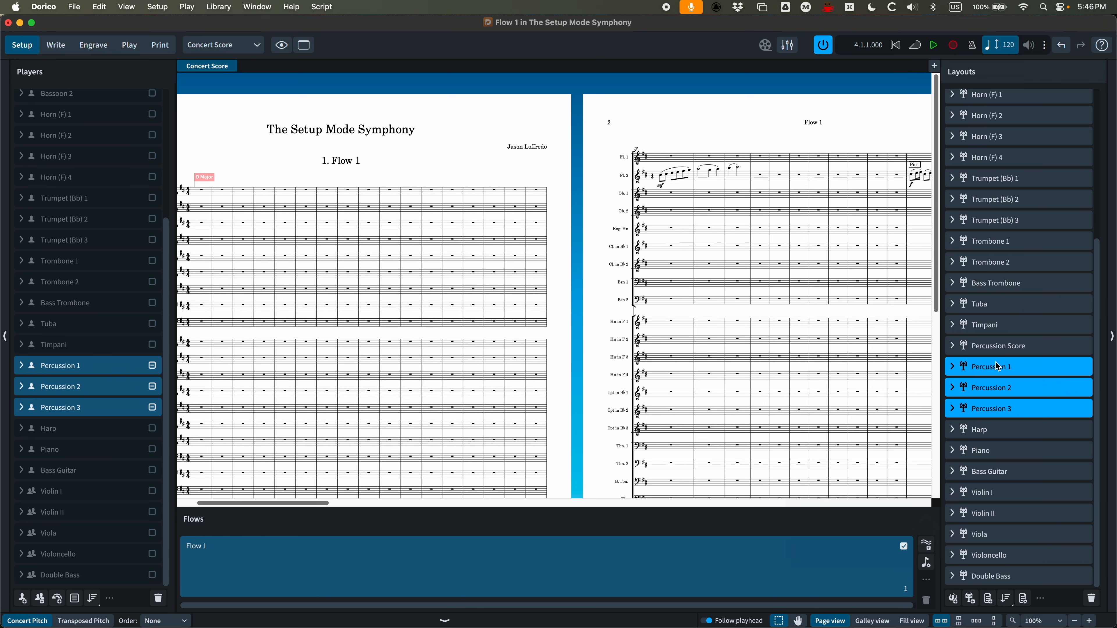
key("BackSpace")
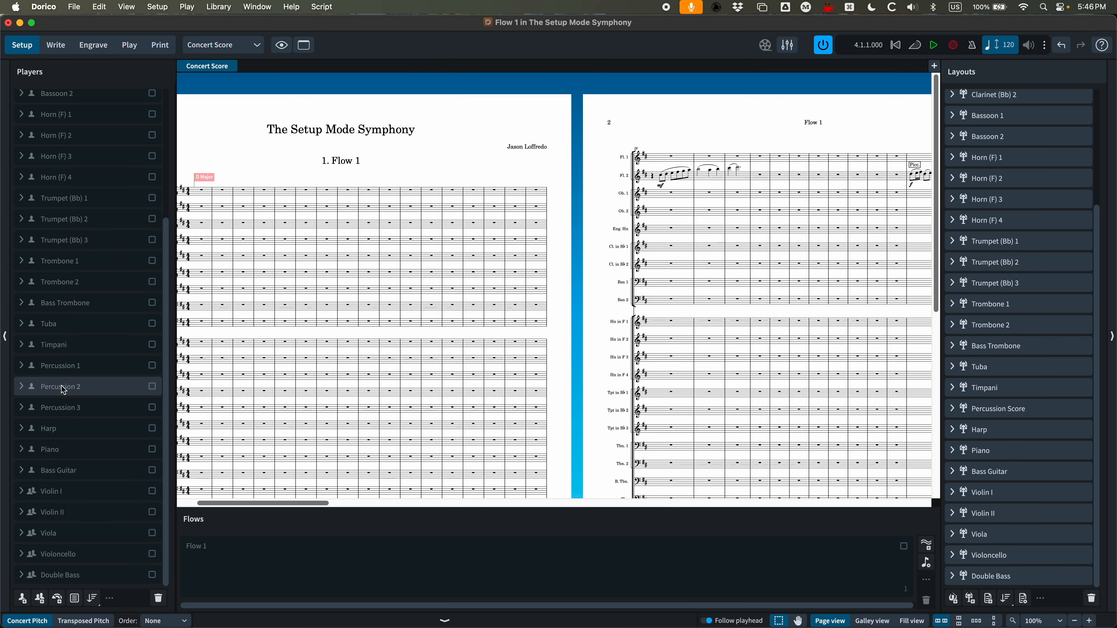
Step: Review the Page Setup settings of the Percussion Score layout in Layout Options and close the dialog
left_click(1003, 411)
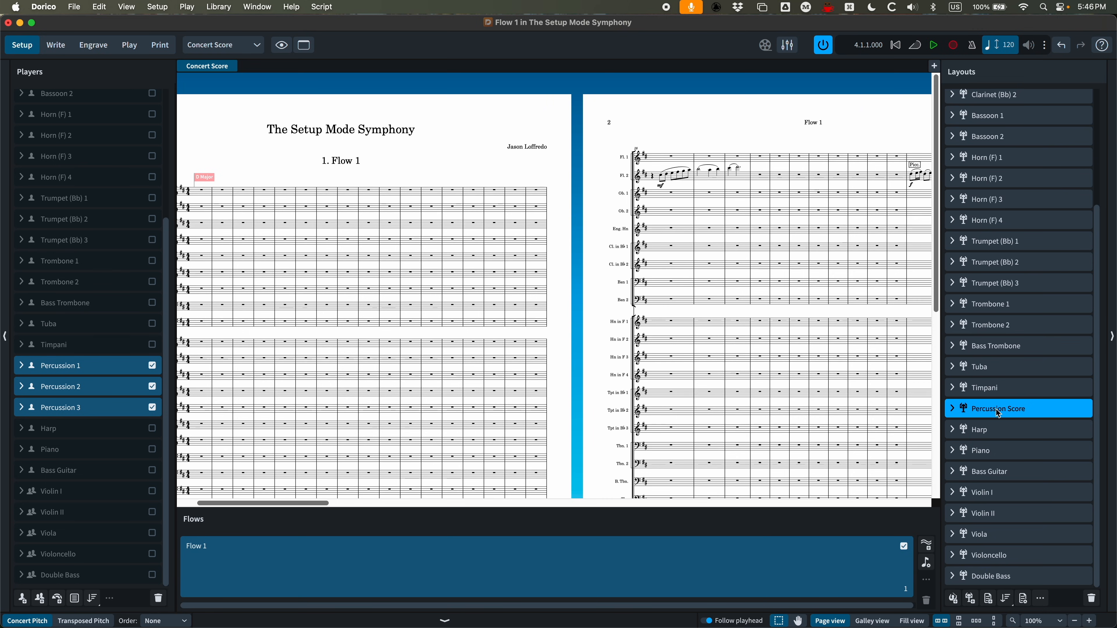
right_click(1000, 414)
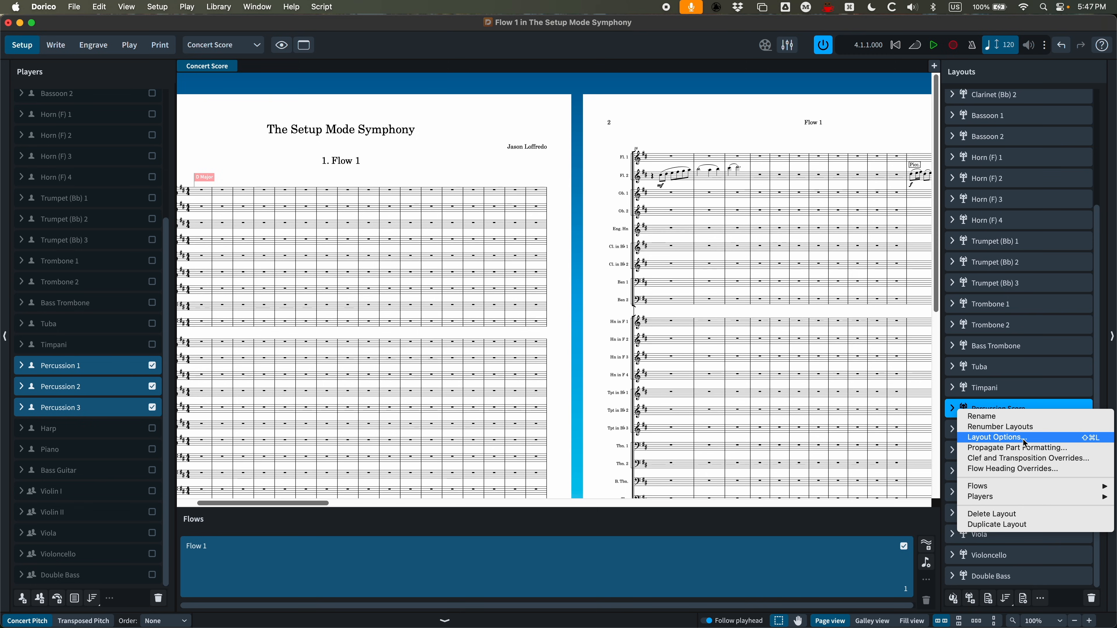
left_click(1008, 394)
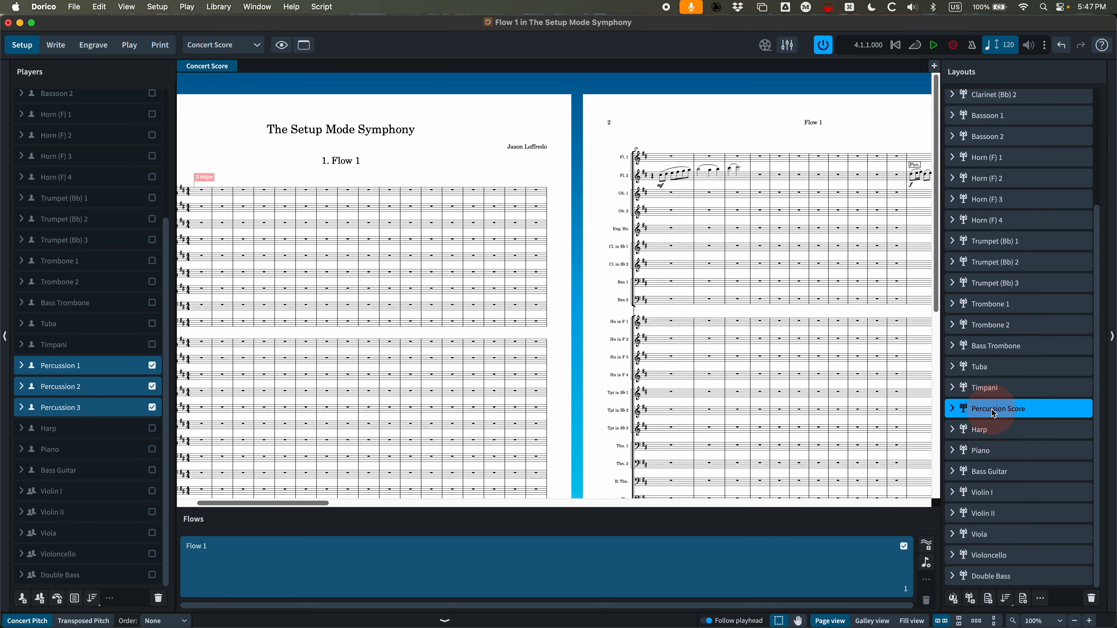
key("super")
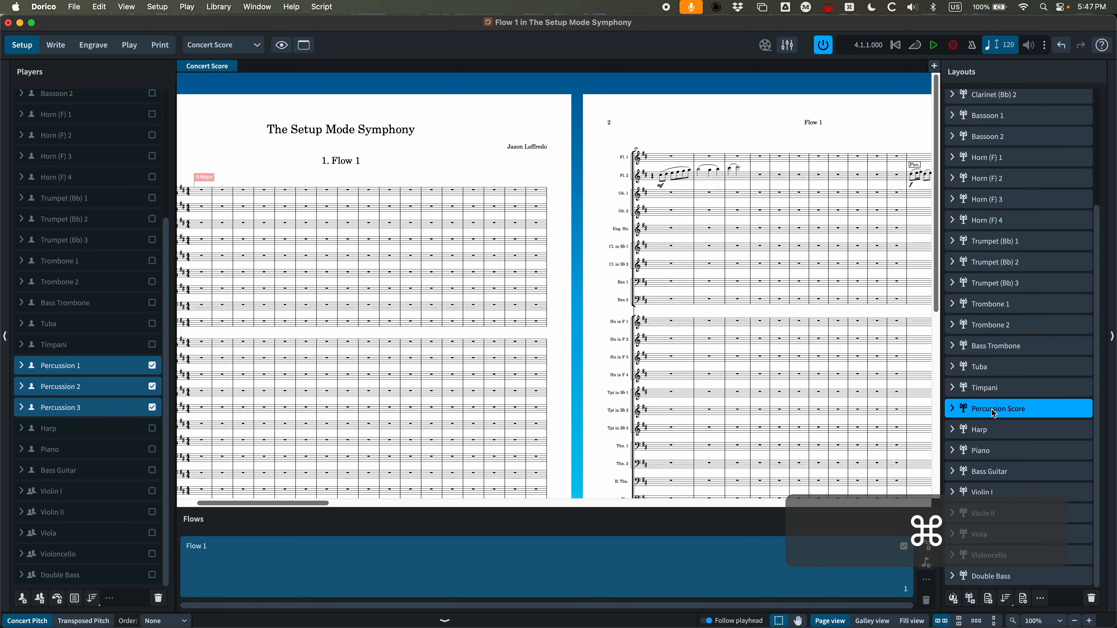
key("shift+super+l")
scroll(833, 351, "down", 5)
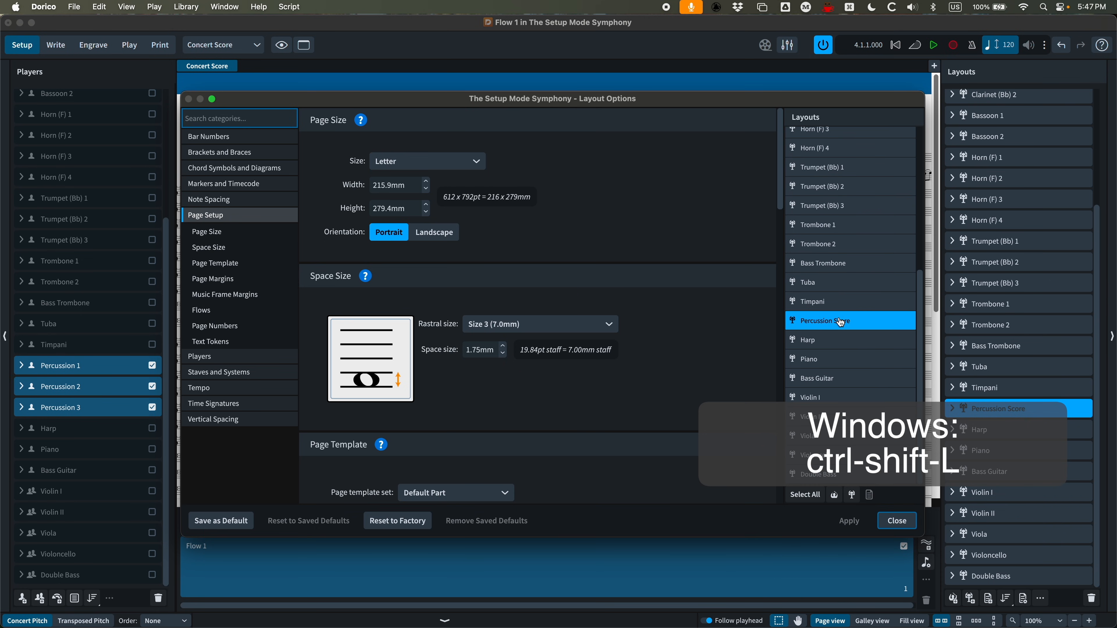
left_click(897, 522)
Step: Look over the commands available for the Percussion Score layout, including its flow, player and duplication options
right_click(1037, 413)
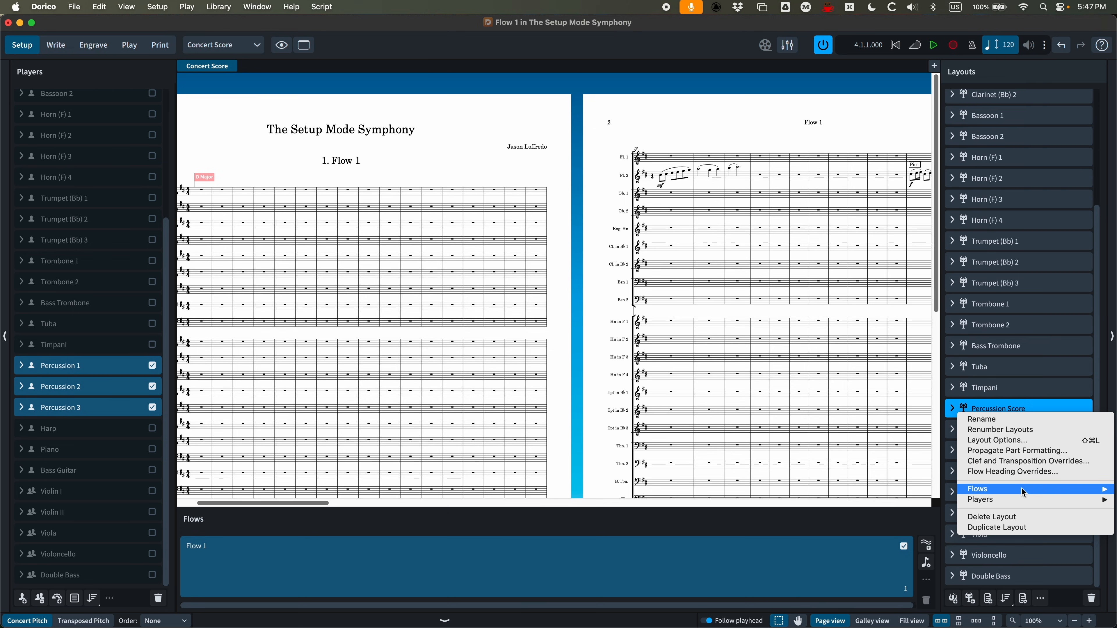
mouse_move(1020, 504)
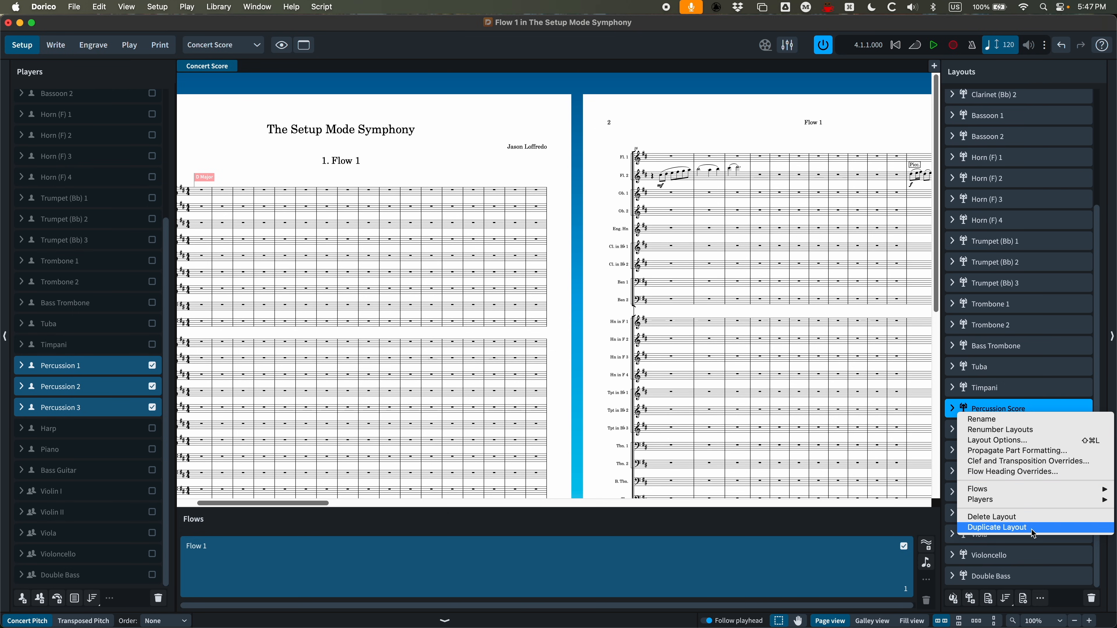
left_click(1011, 408)
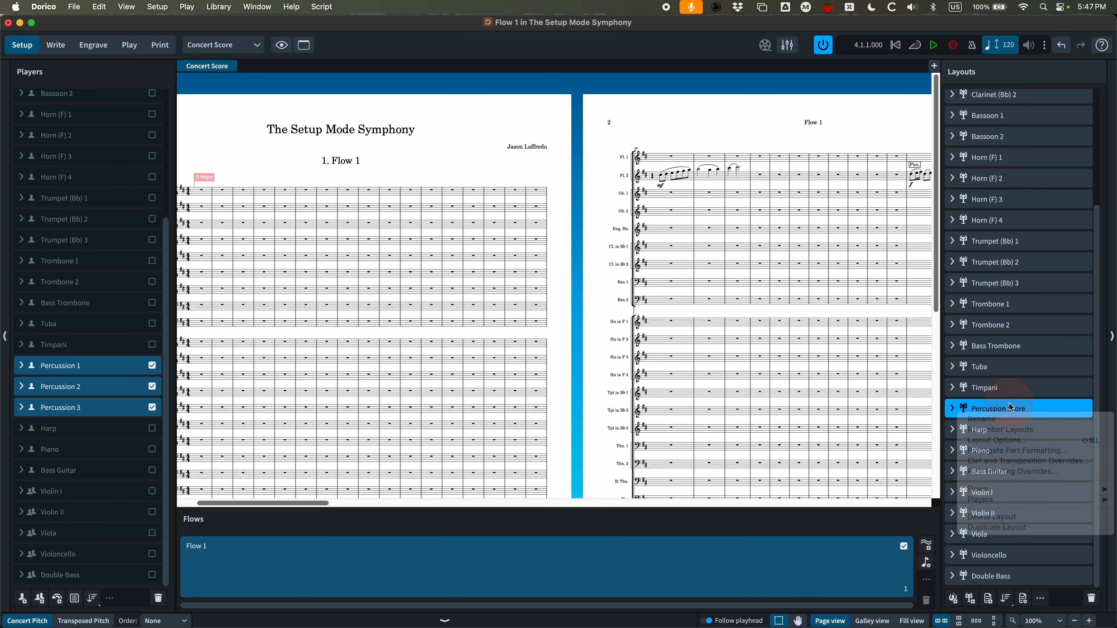
Step: Inspect the page size, space size and layout number details of the Concert Score and Flute 1 layouts
scroll(1001, 440, "up", 5)
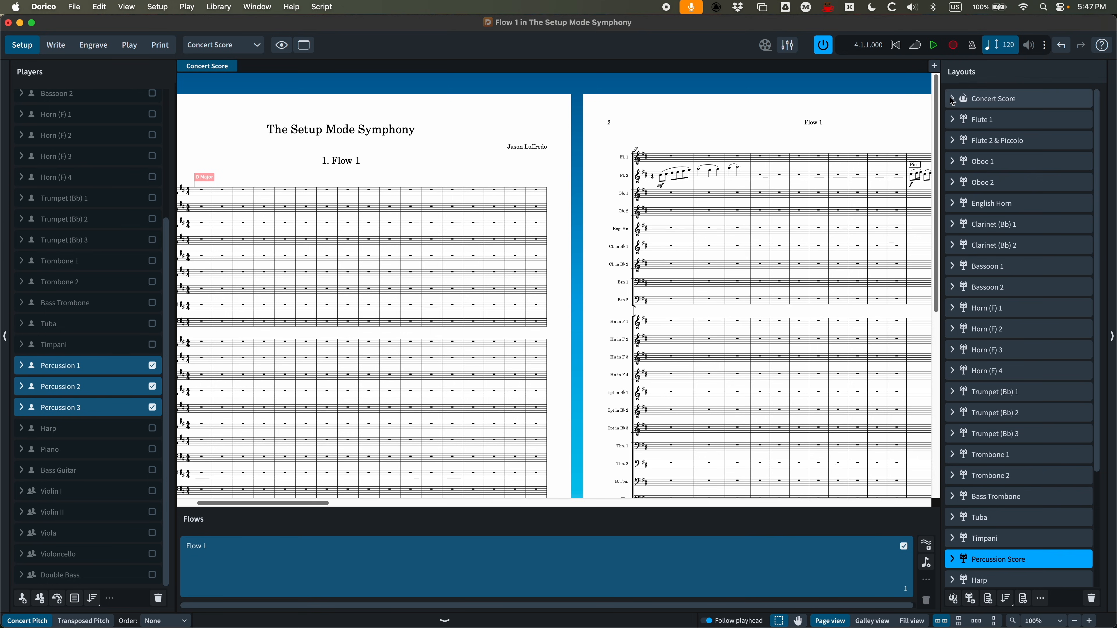
left_click(951, 101)
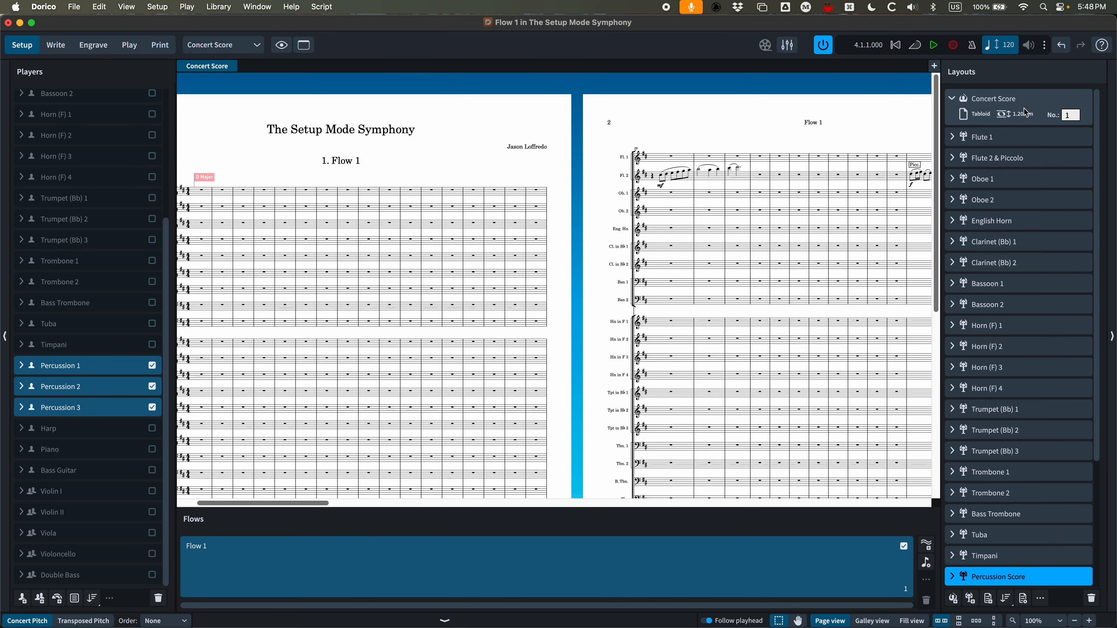
left_click(952, 136)
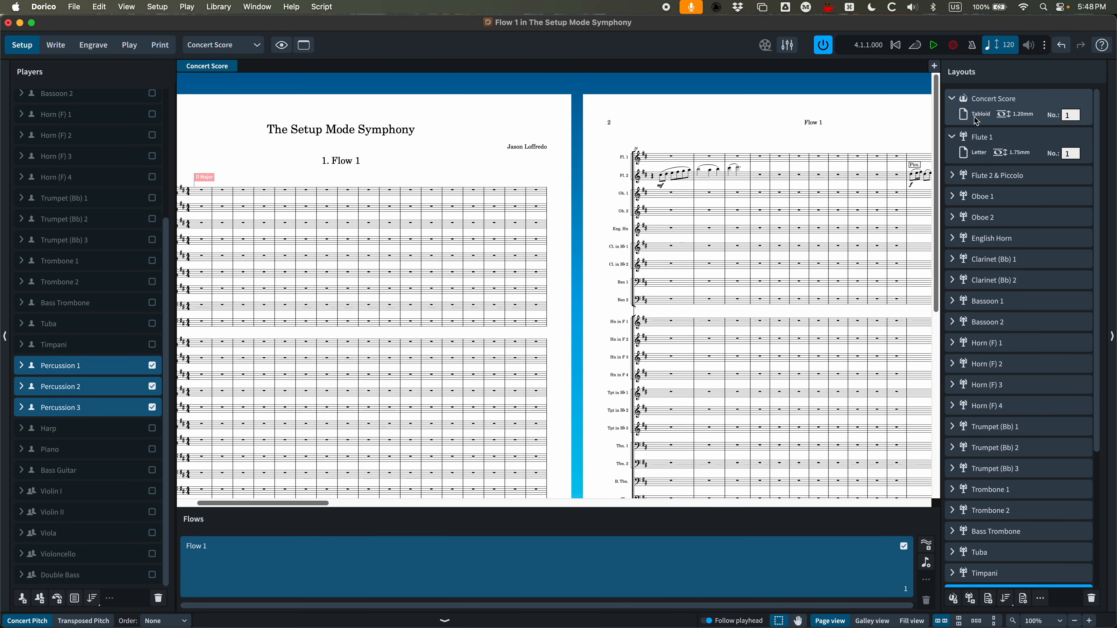
left_click(950, 100)
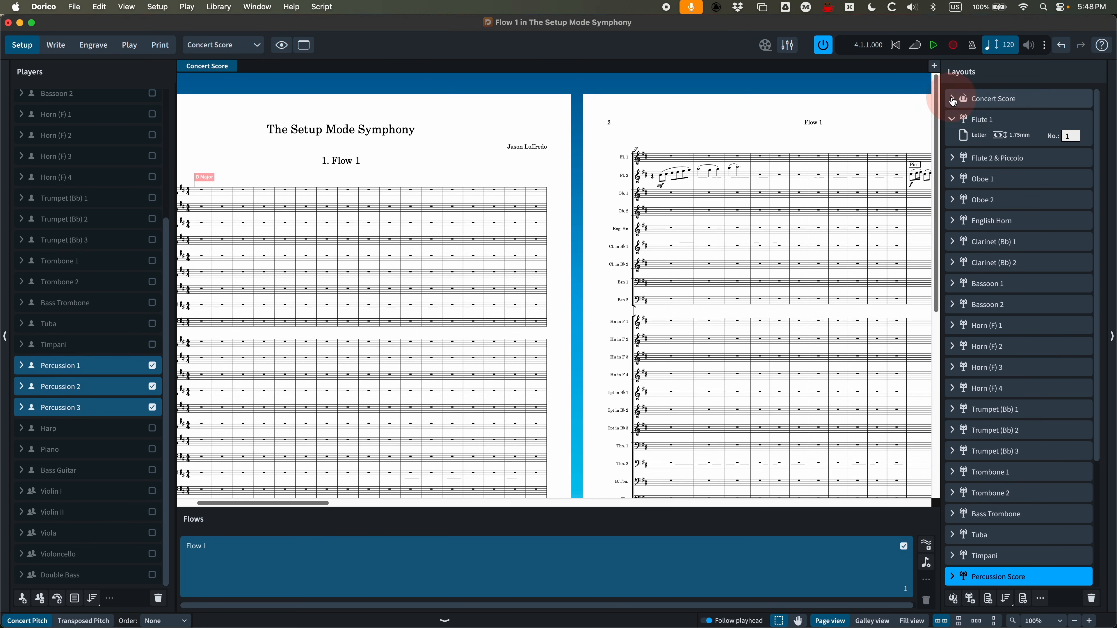
left_click(952, 119)
Step: Check which players and layouts Flow 1 is assigned to and view the start of its score
left_click(1002, 103)
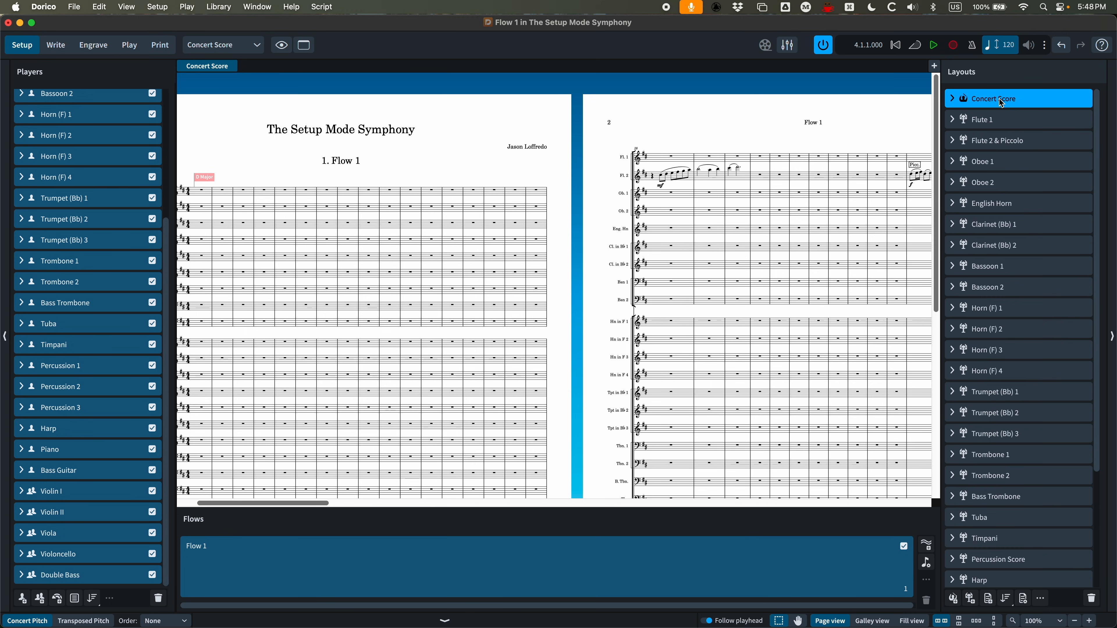
left_click(299, 554)
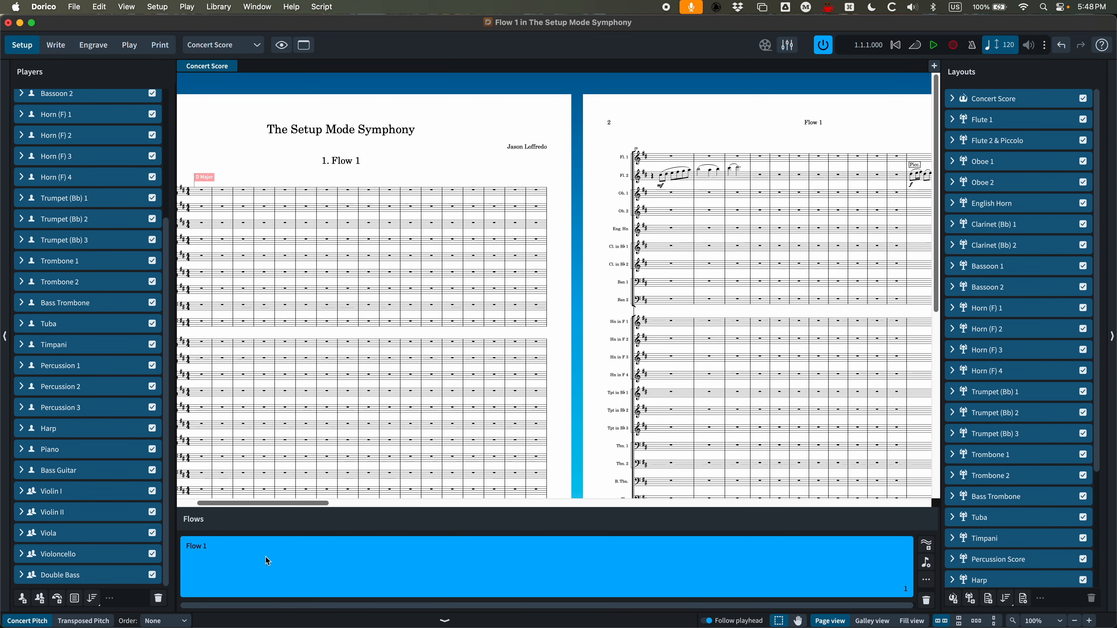
scroll(376, 186, "left", 1)
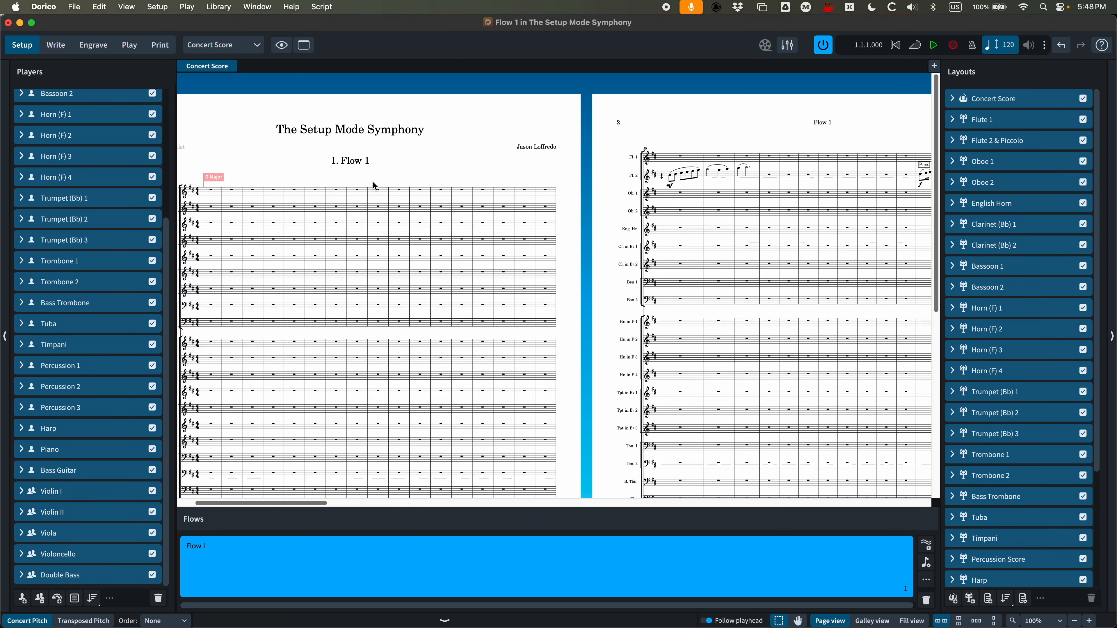
scroll(375, 187, "left", 3)
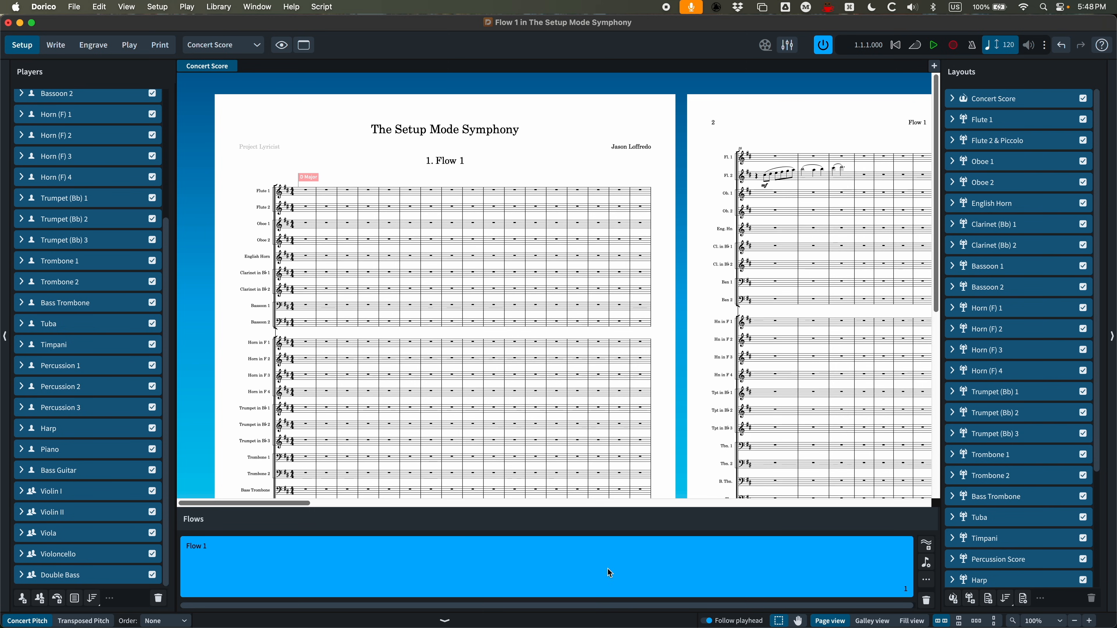
Step: Add a second flow to the project and rename Flow 1 to Allegro
left_click(927, 549)
left_click(197, 550)
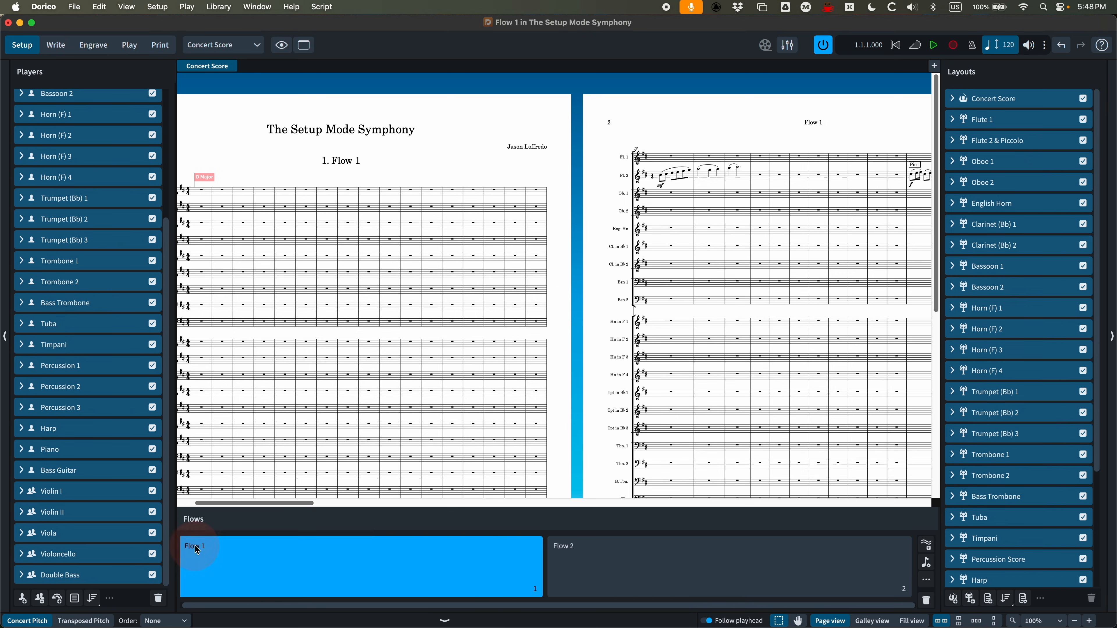
double_click(197, 550)
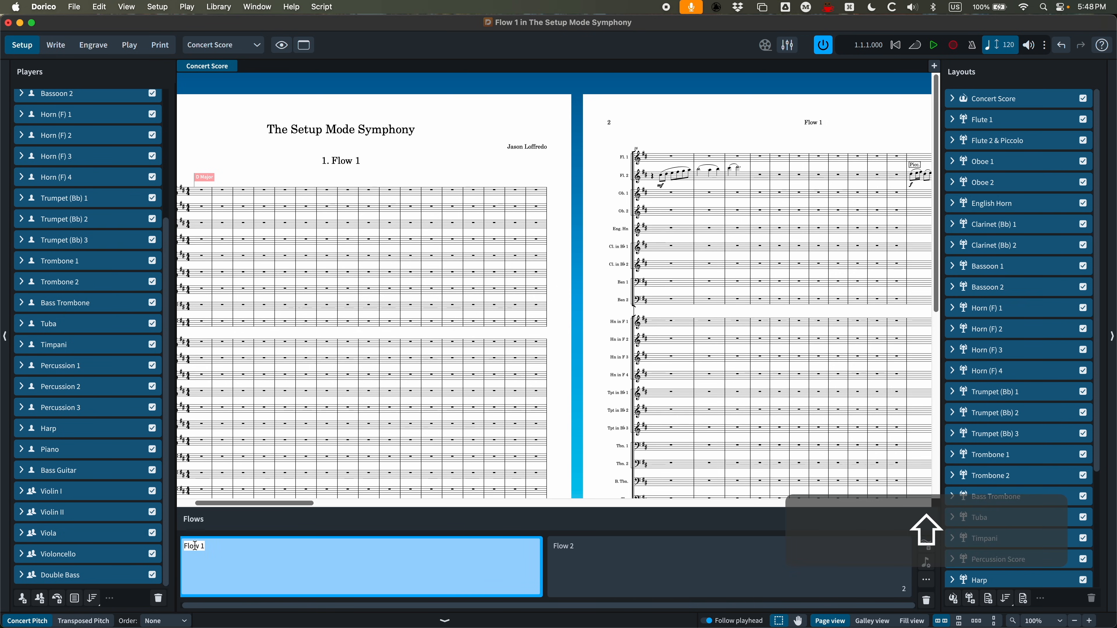
type("Allegro")
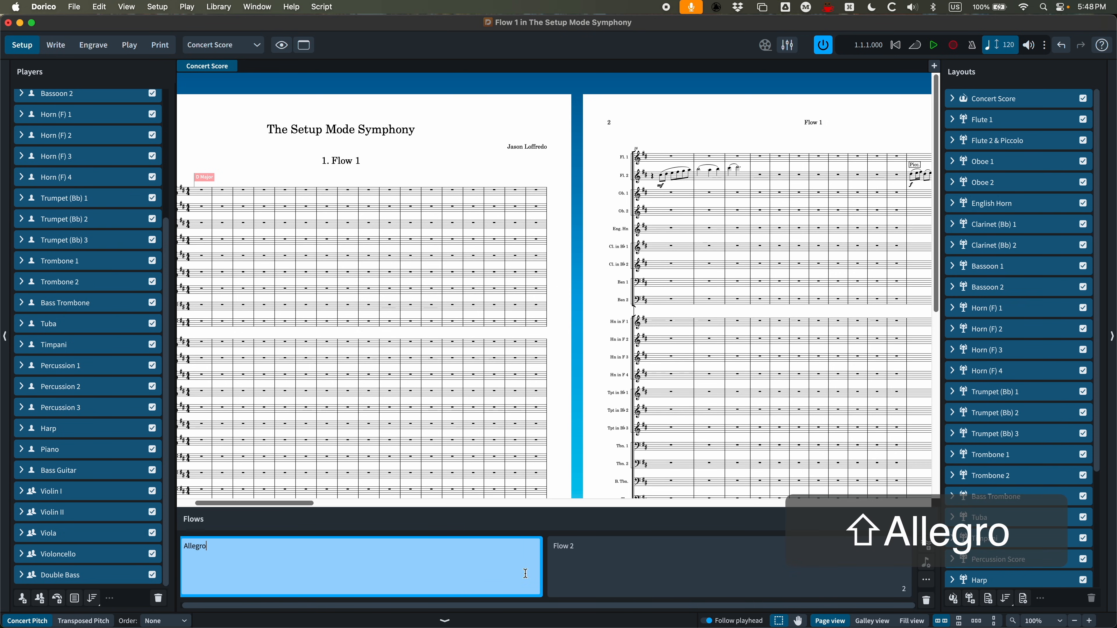
key("Return")
Step: Rename Flow 2 to Scherzo
double_click(565, 546)
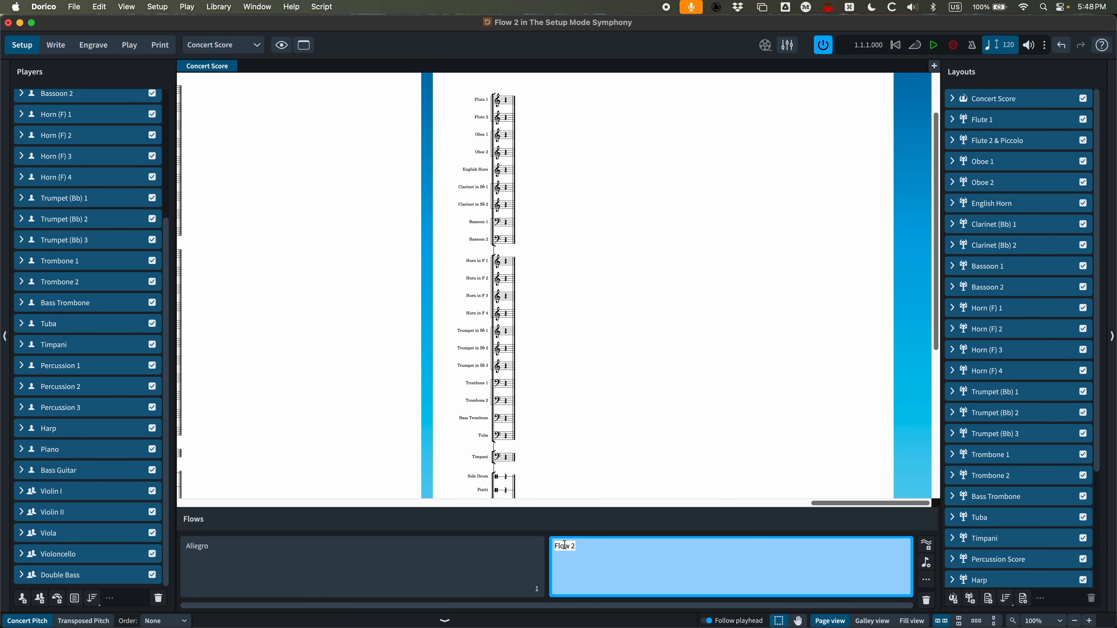
type("Scherz")
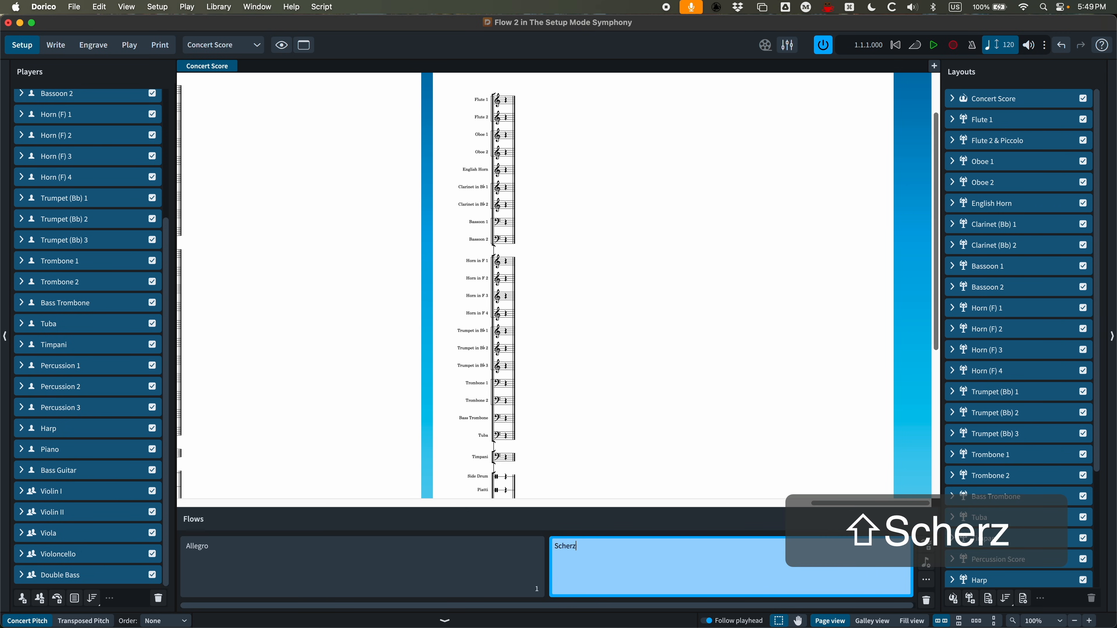
type("o")
key("Return")
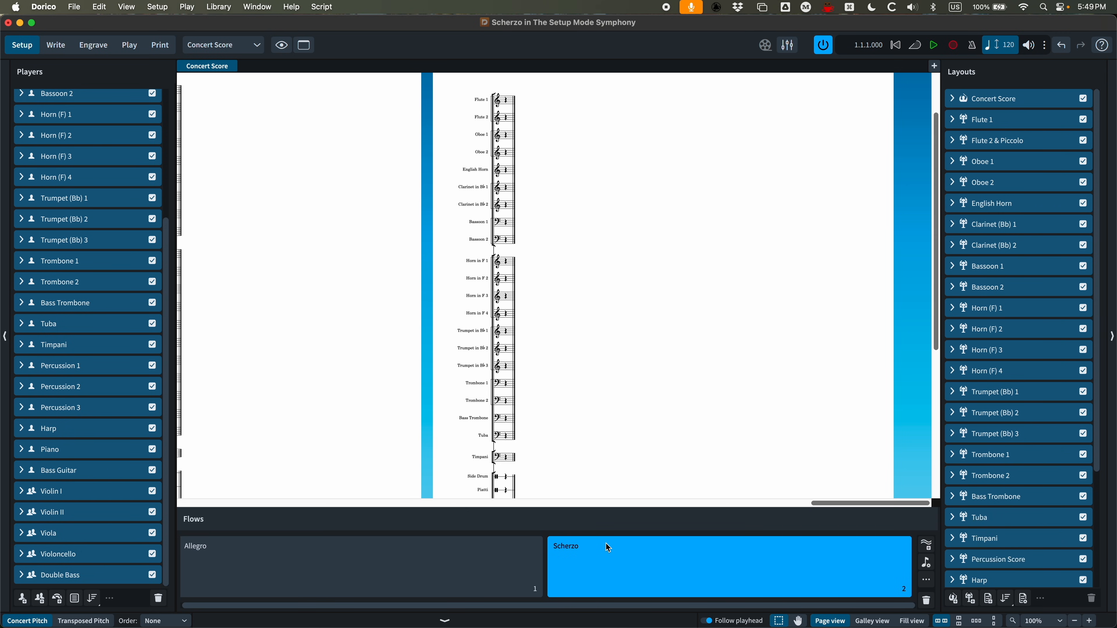
Step: Add a third flow to the project and name it Andante
key("shift+f")
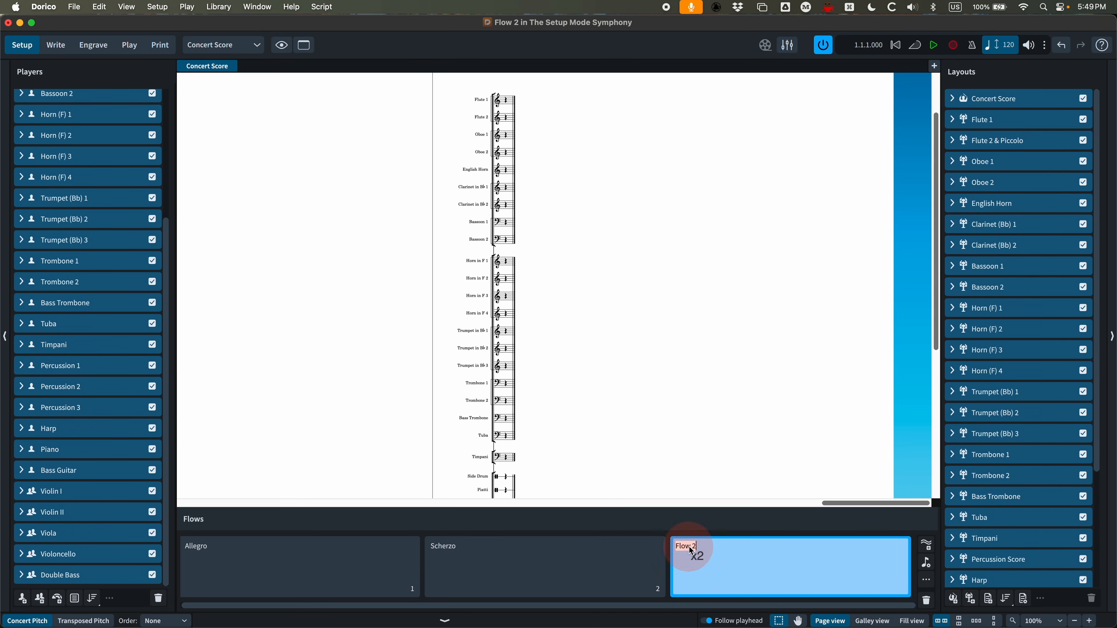
double_click(689, 546)
type("Andante")
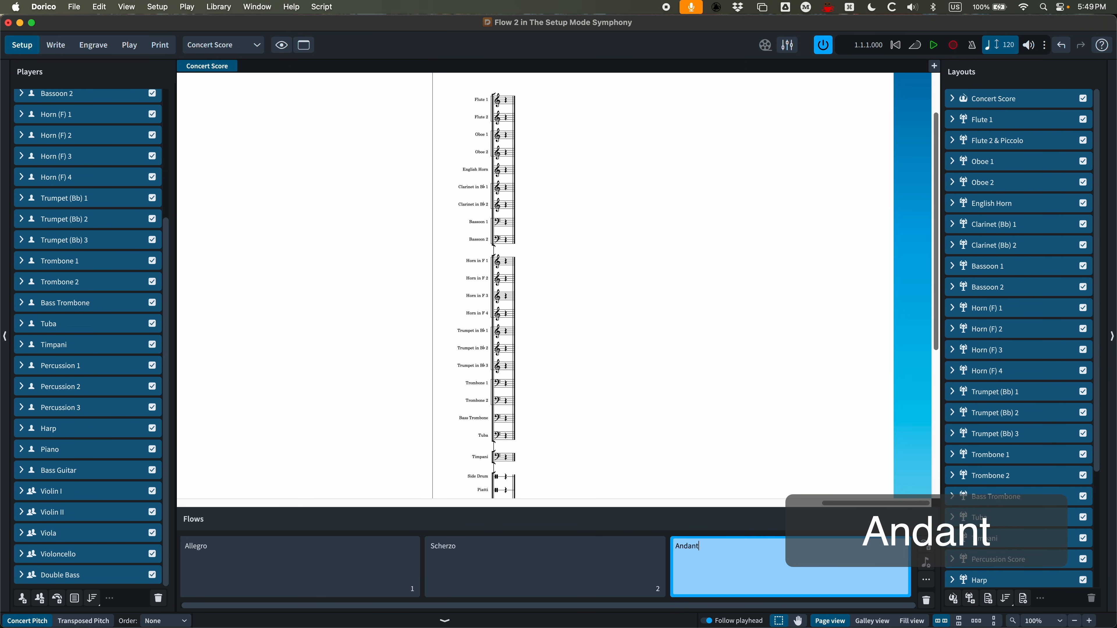
key("Return")
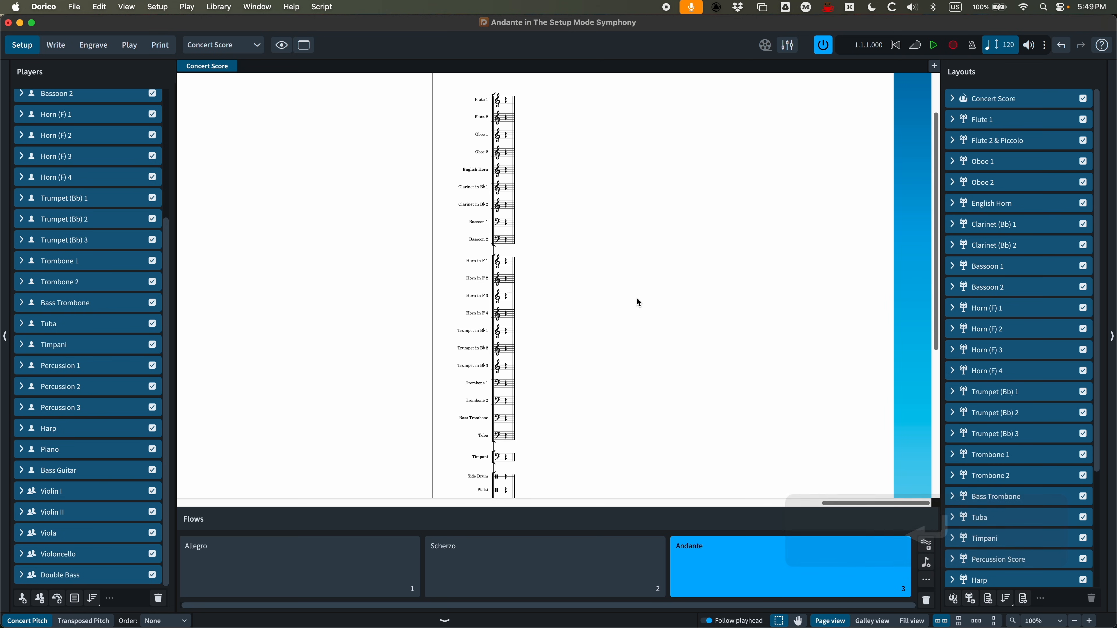
Step: Reorder the flows so that Andante comes before Scherzo as the second movement
key("super+minus")
key("super+minus")
scroll(585, 358, "left", 5)
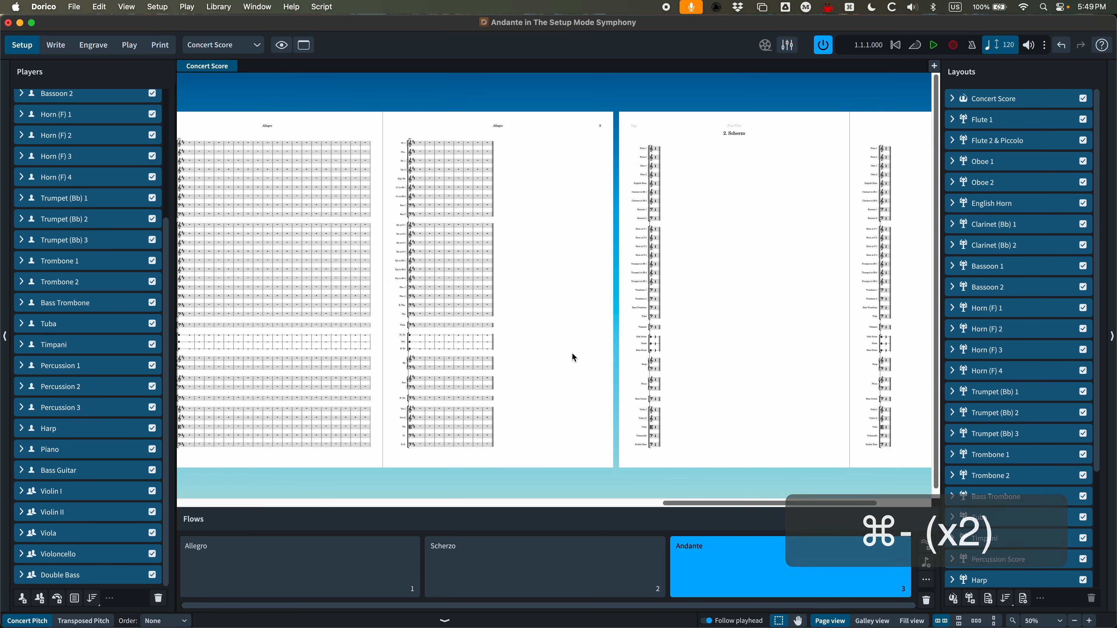
scroll(550, 356, "right", 5)
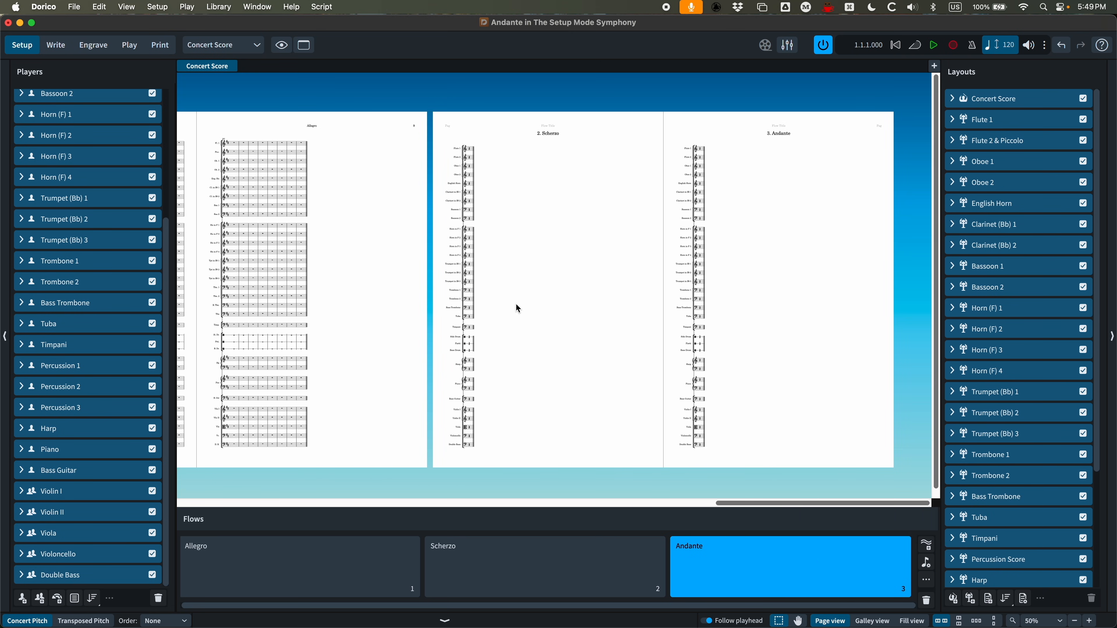
key("super+equal")
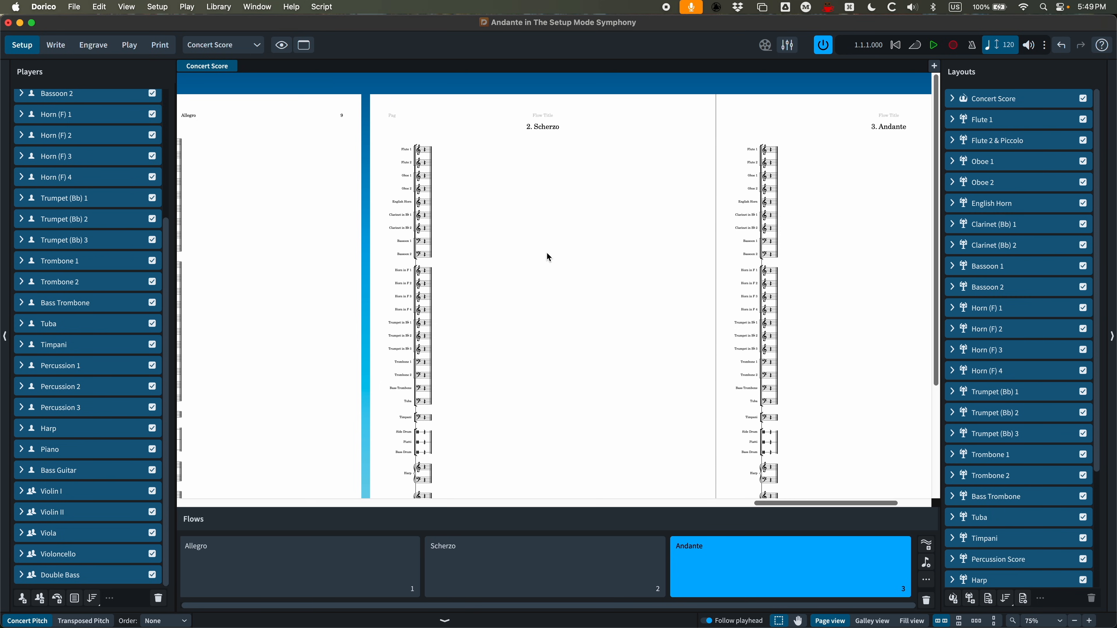
scroll(546, 257, "right", 3)
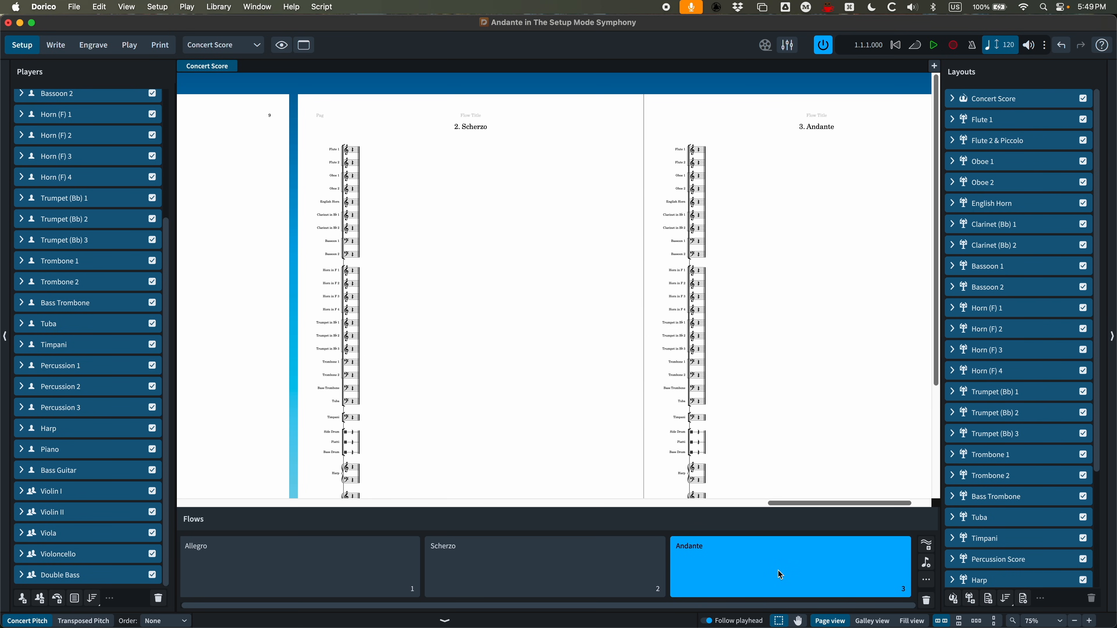
left_click_drag(788, 561, 535, 567)
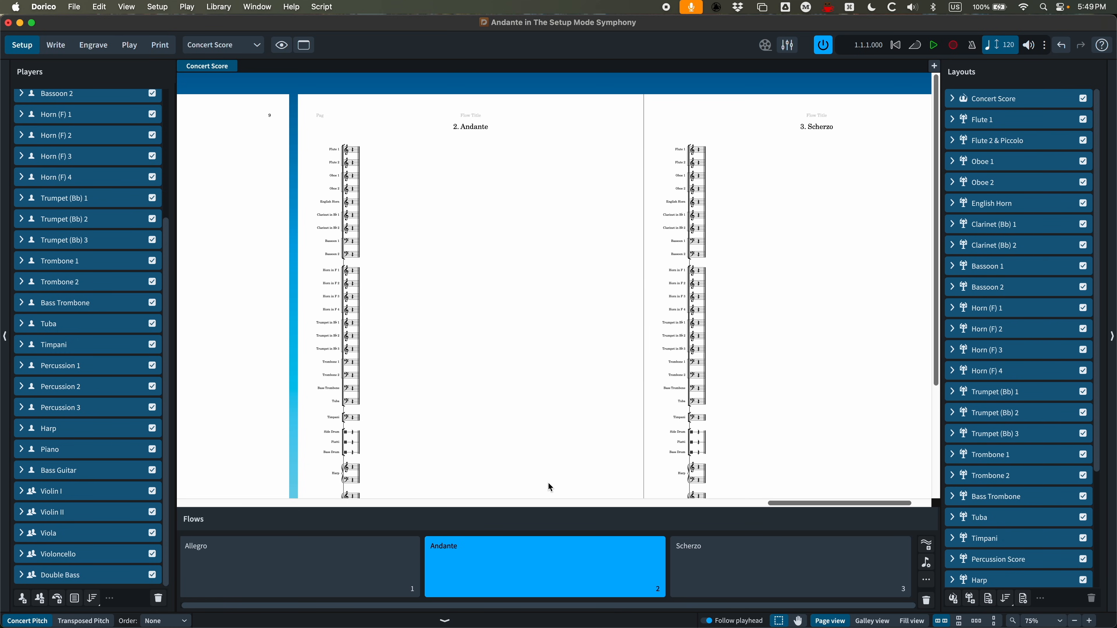
Step: Open Project Info and look through the info fields of the whole project and of the Allegro, Andante and Scherzo flows
left_click(727, 569)
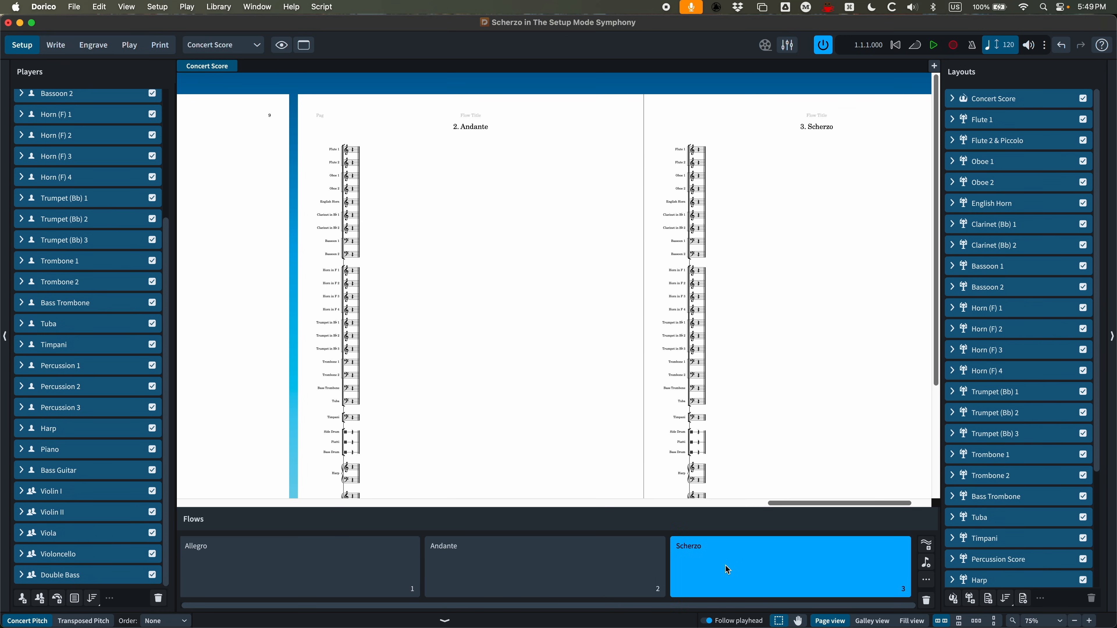
key("super+i")
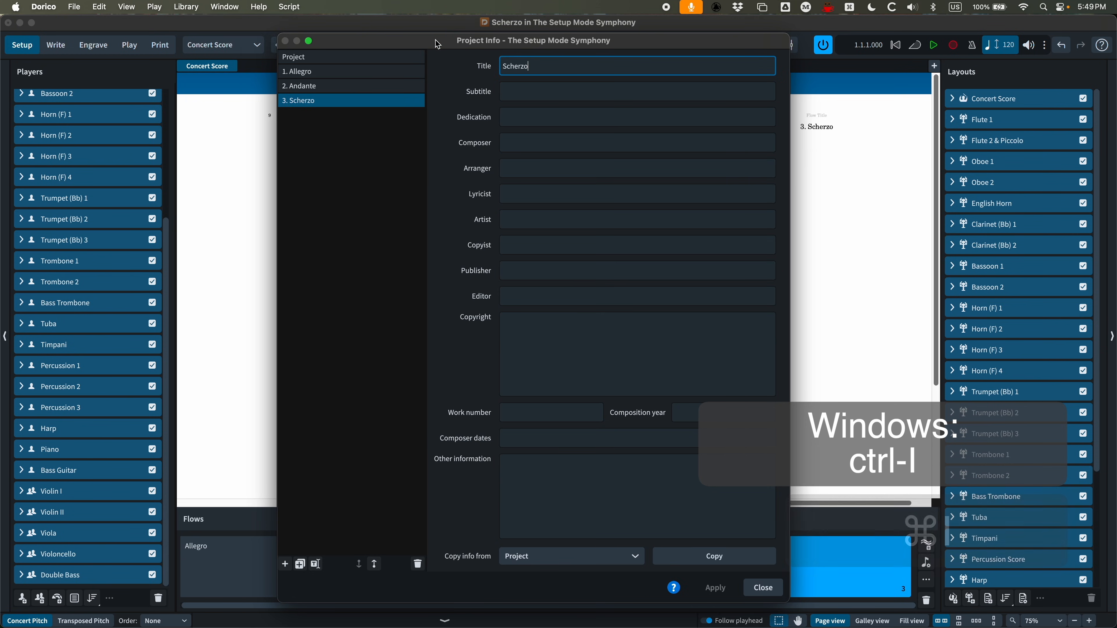
left_click_drag(435, 40, 389, 43)
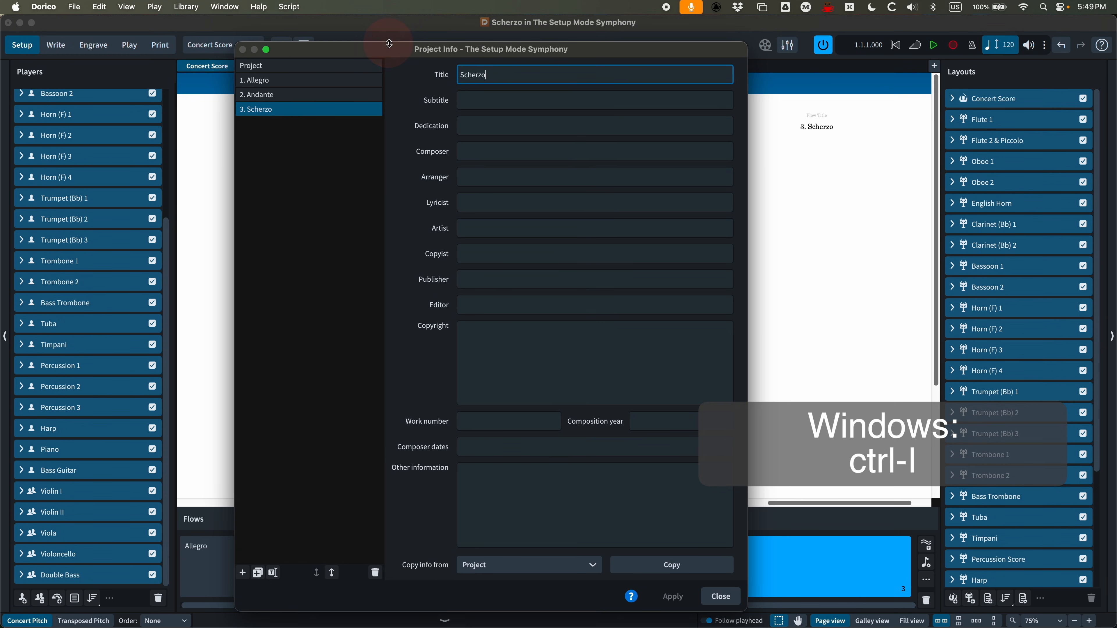
left_click(501, 102)
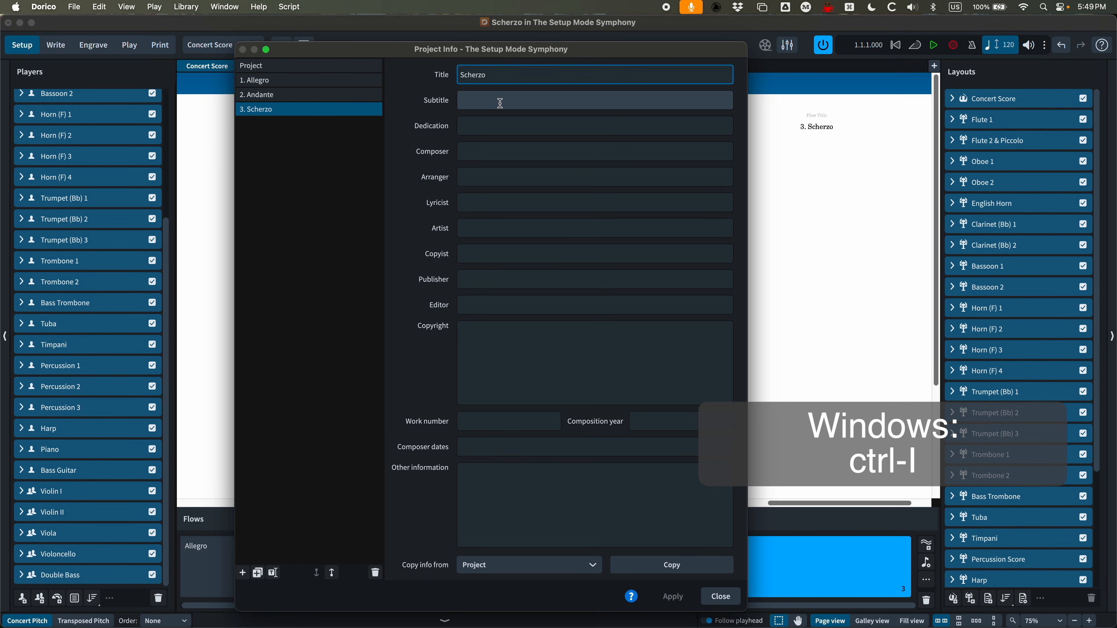
left_click(277, 69)
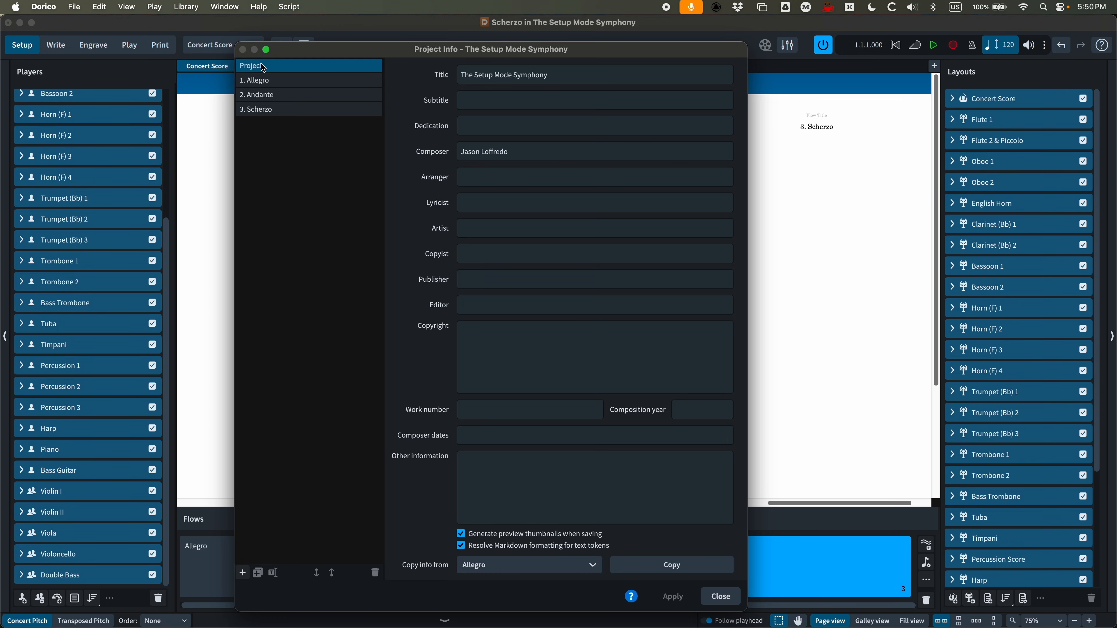
left_click(266, 82)
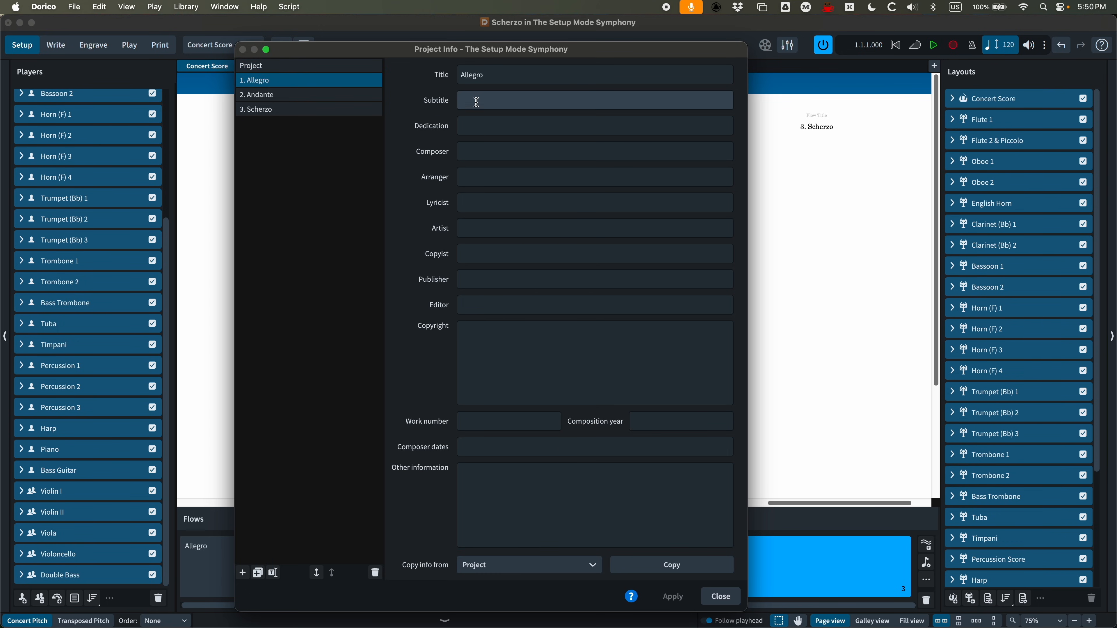
left_click(278, 96)
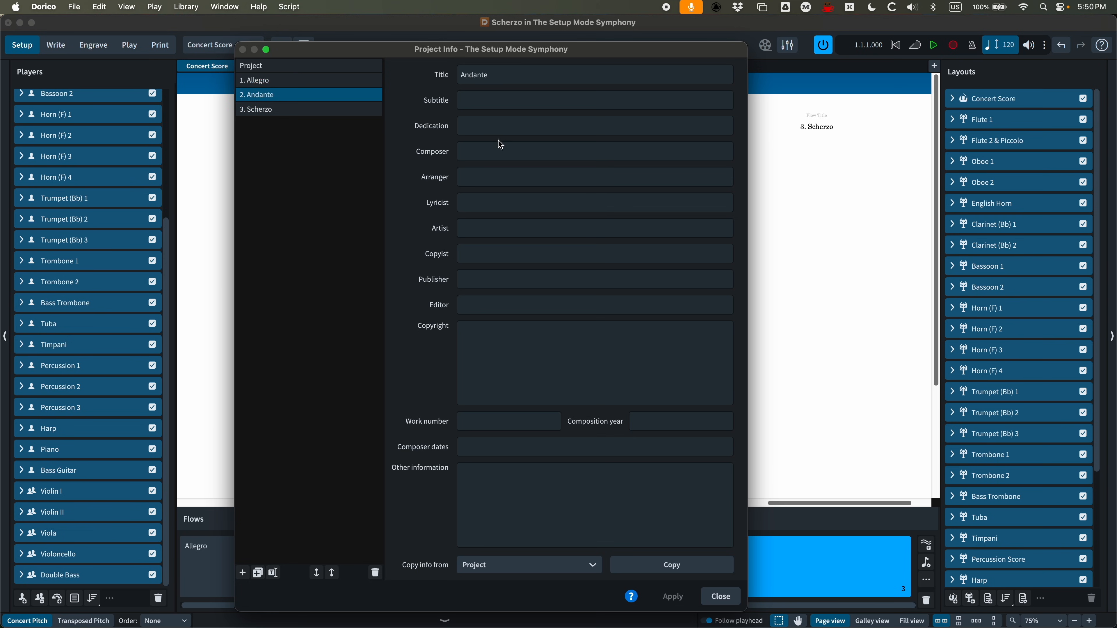
left_click(297, 111)
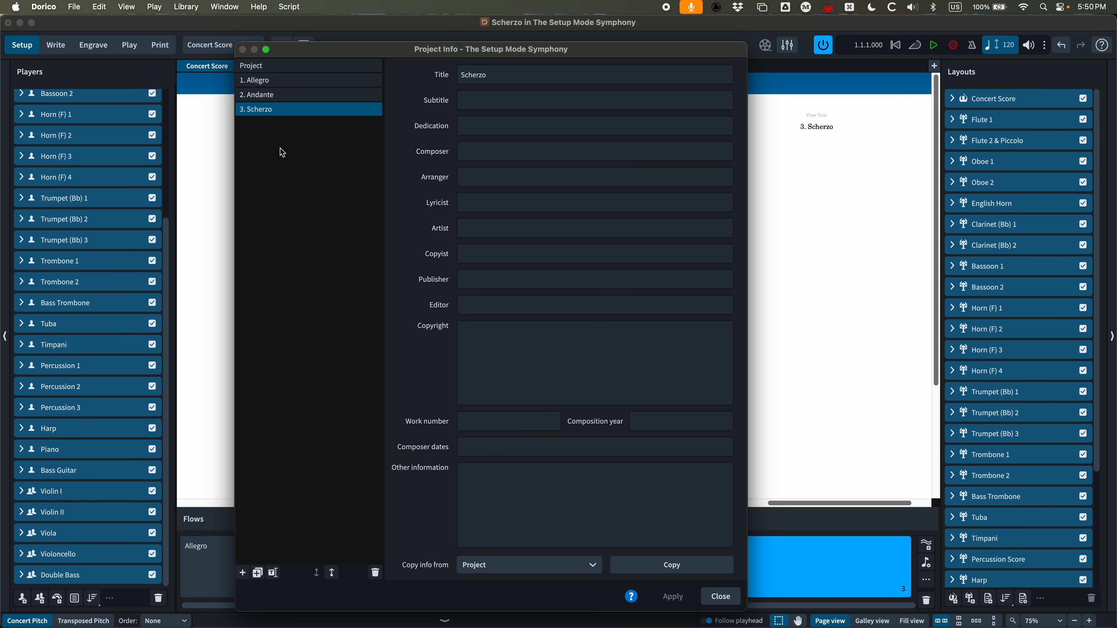
Step: Add a fourth flow named Presto in Project Info, apply the change and close the dialog
left_click(245, 573)
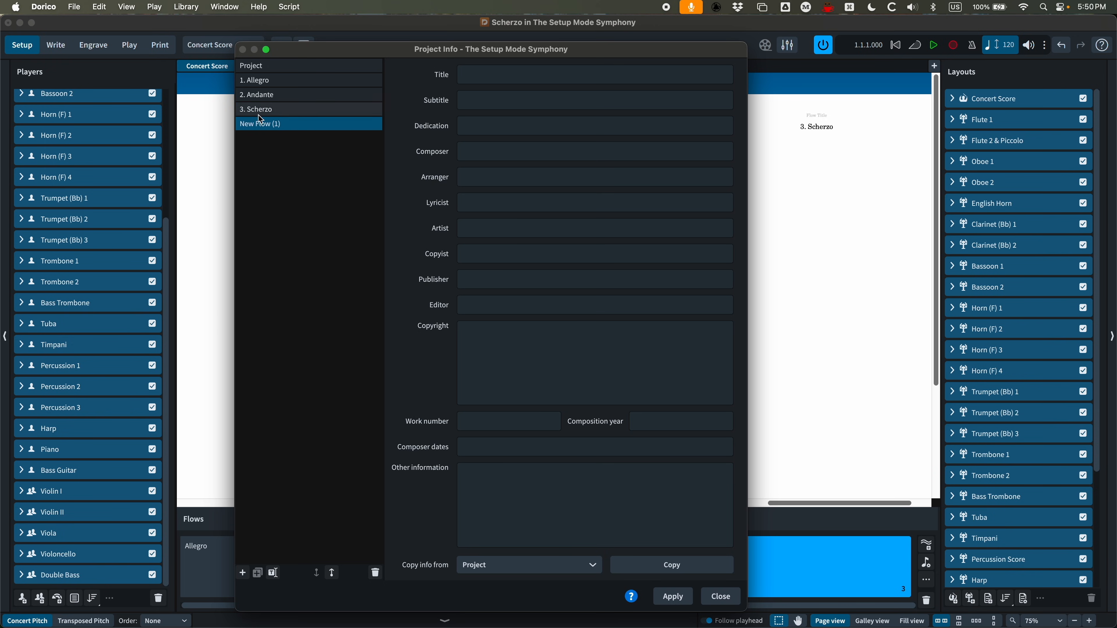
double_click(257, 125)
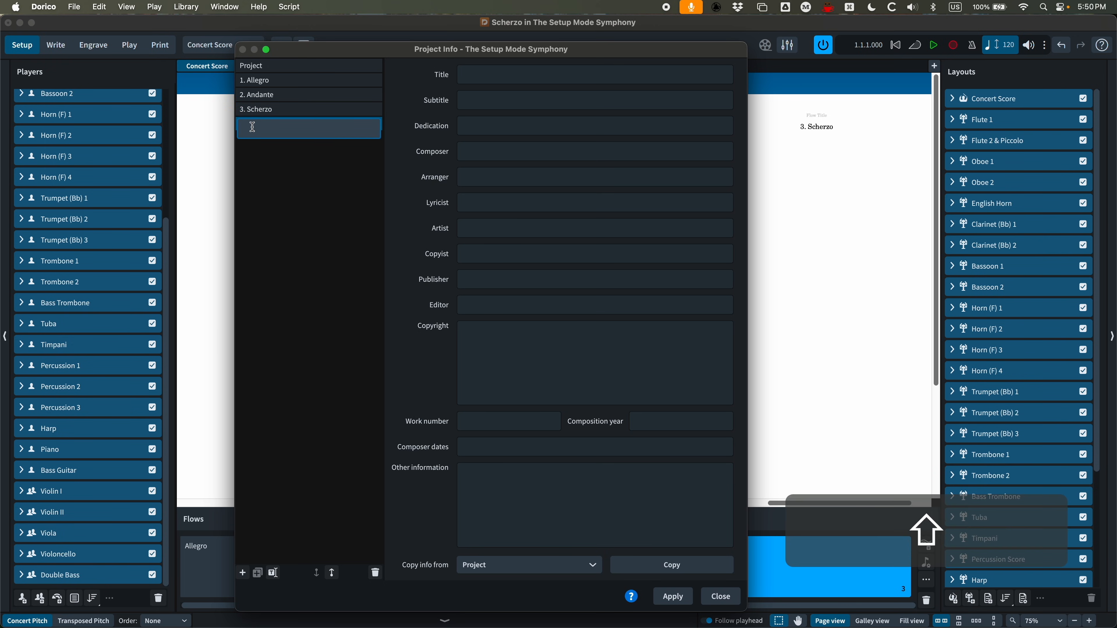
type("Presto")
key("Return")
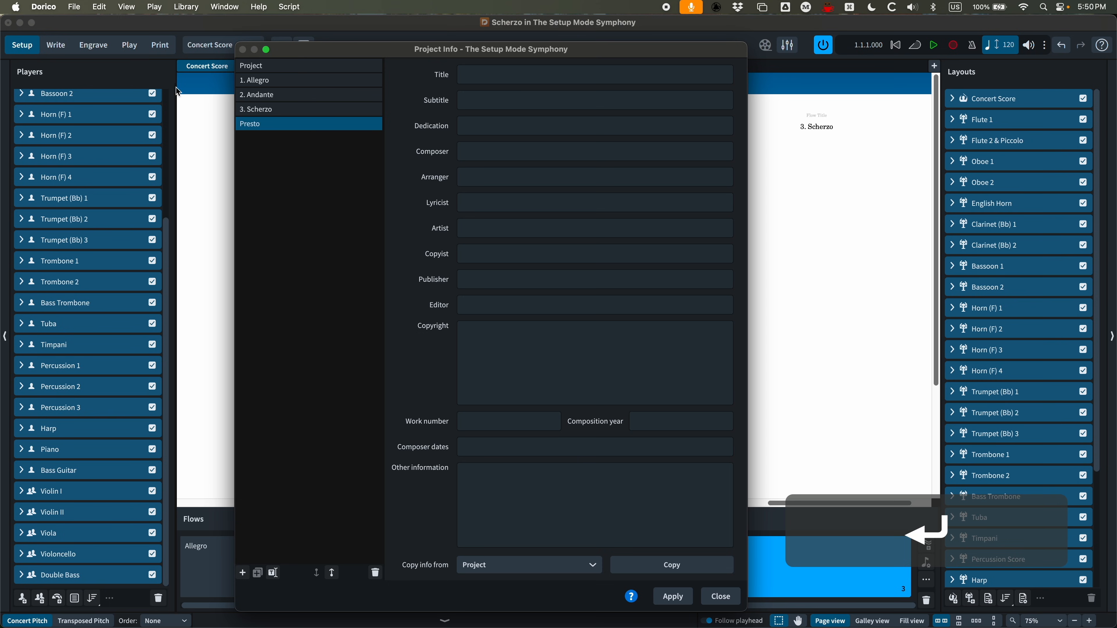
left_click(672, 596)
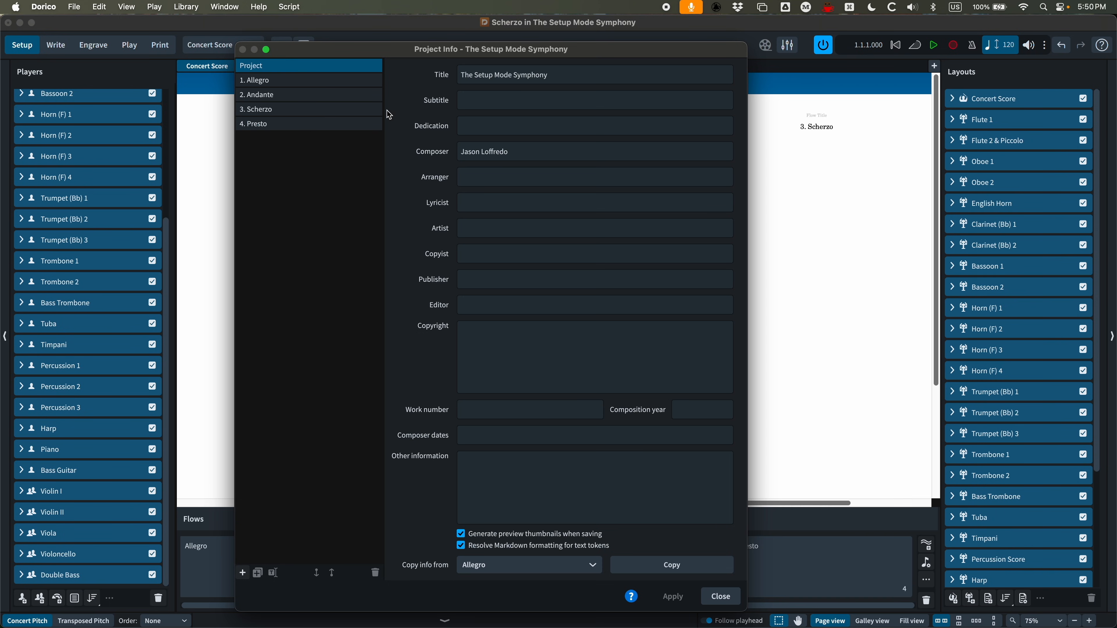
left_click(719, 598)
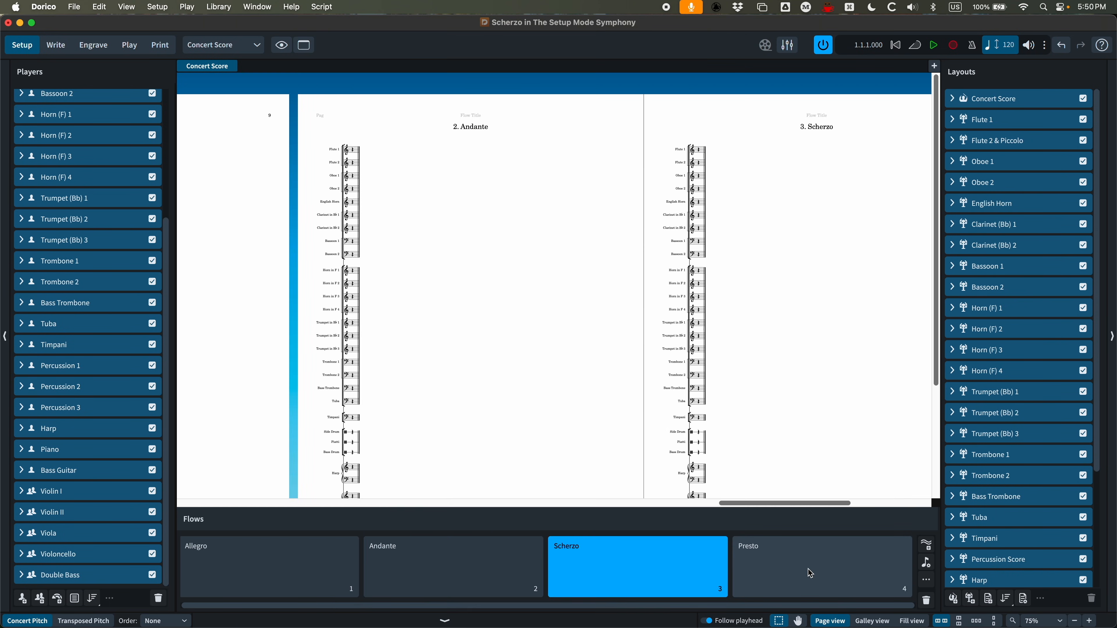
Step: Move the Presto flow ahead of Scherzo and back to last place
left_click(808, 570)
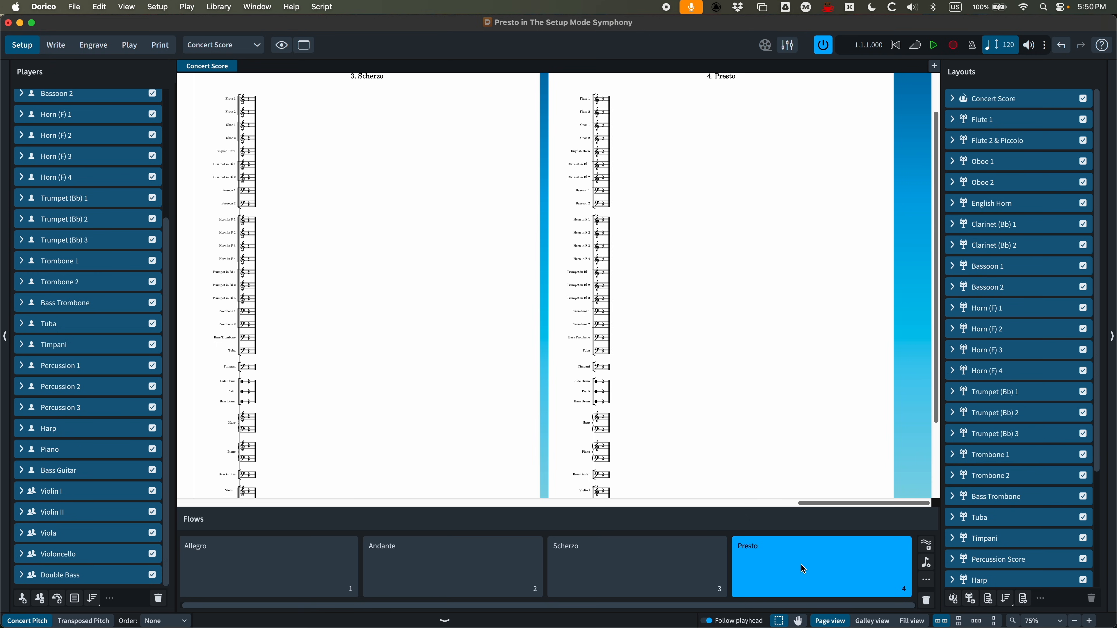
key("ctrl+minus")
left_click_drag(801, 561, 602, 562)
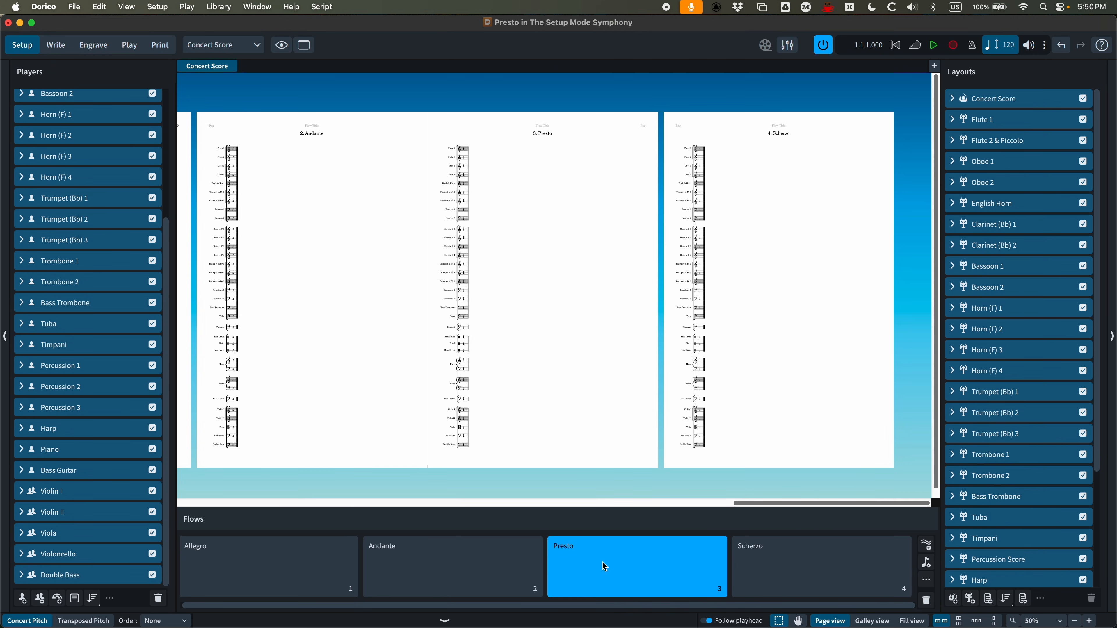
left_click_drag(779, 580, 589, 580)
Step: Check the players and flows assigned to the Percussion Score and Concert Score layouts, and the layouts and flows assigned to the Flute 1 player
scroll(88, 298, "up", 5)
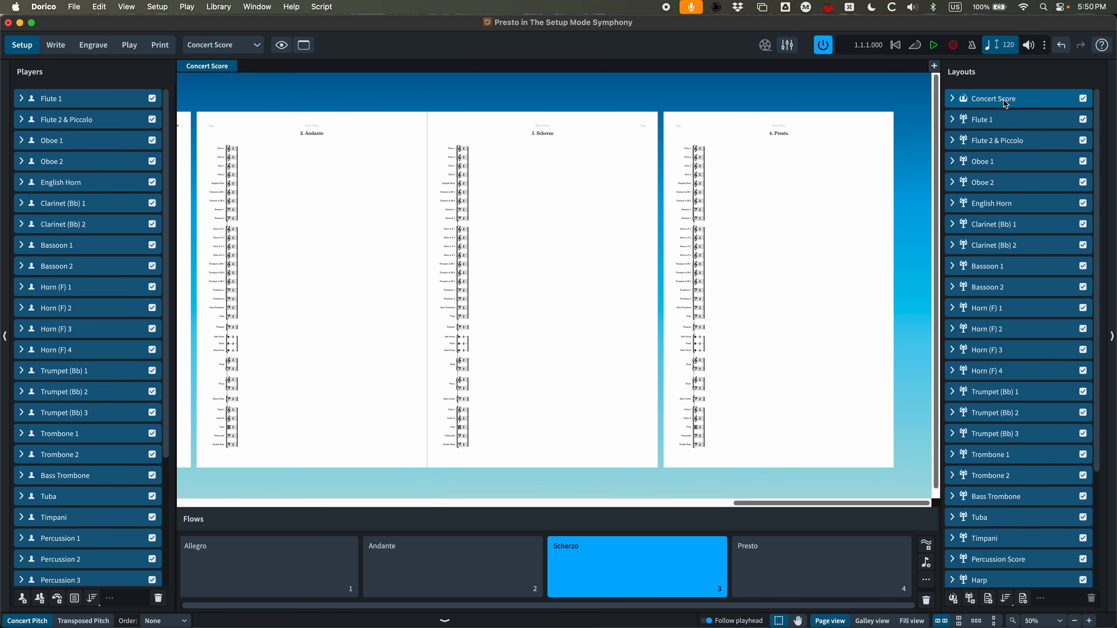
left_click(1034, 565)
scroll(1038, 526, "down", 2)
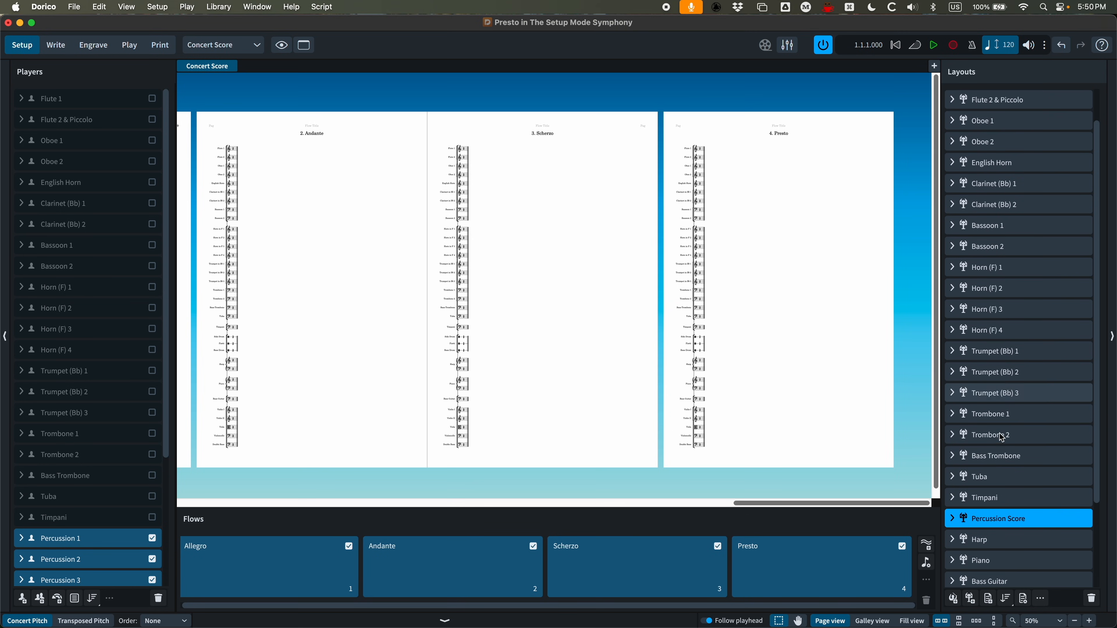
scroll(115, 506, "down", 3)
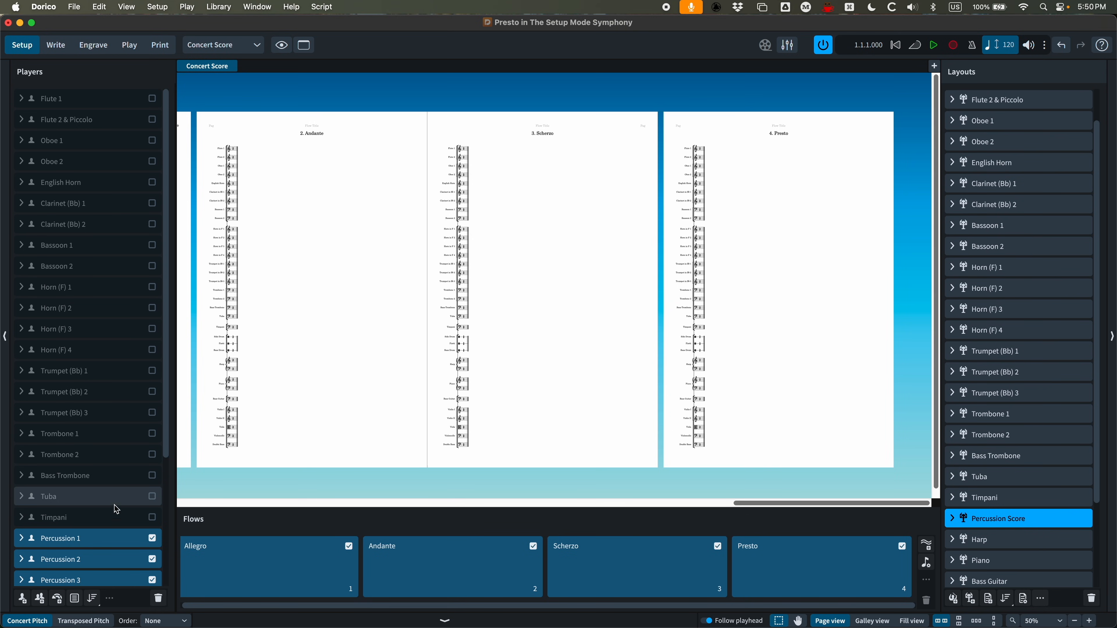
left_click(996, 99)
scroll(998, 176, "up", 2)
left_click(996, 99)
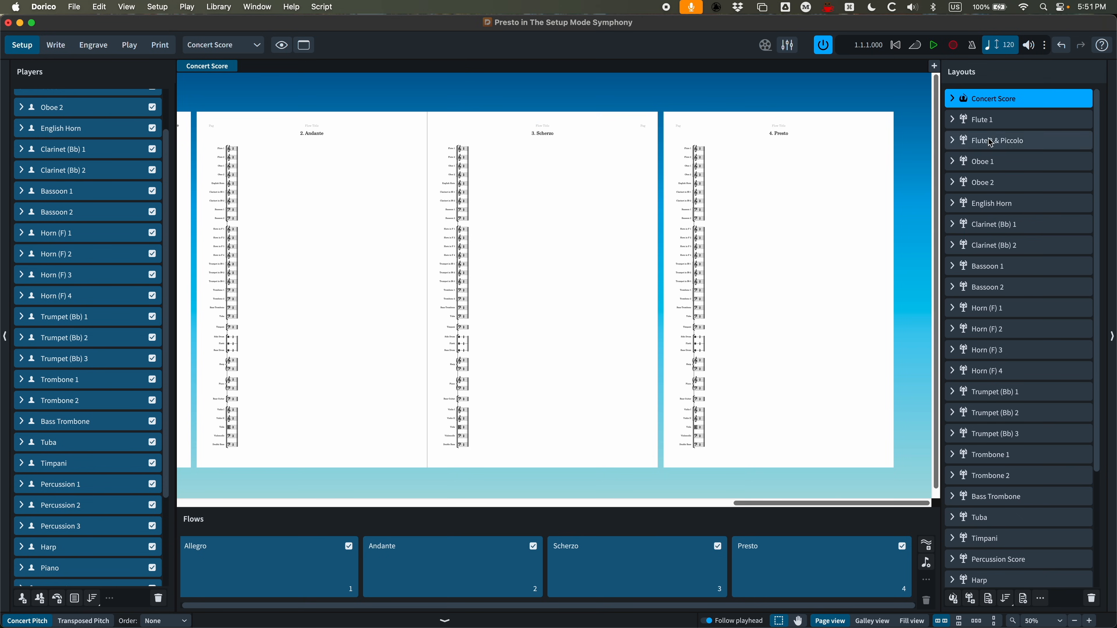
scroll(79, 108, "up", 3)
left_click(61, 98)
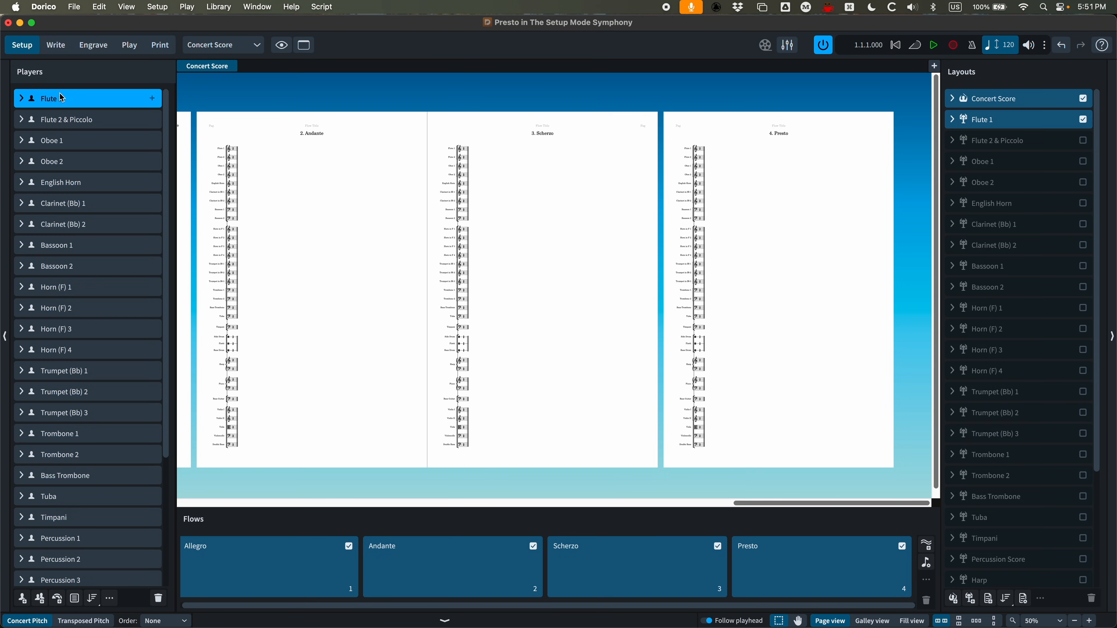
left_click(1000, 102)
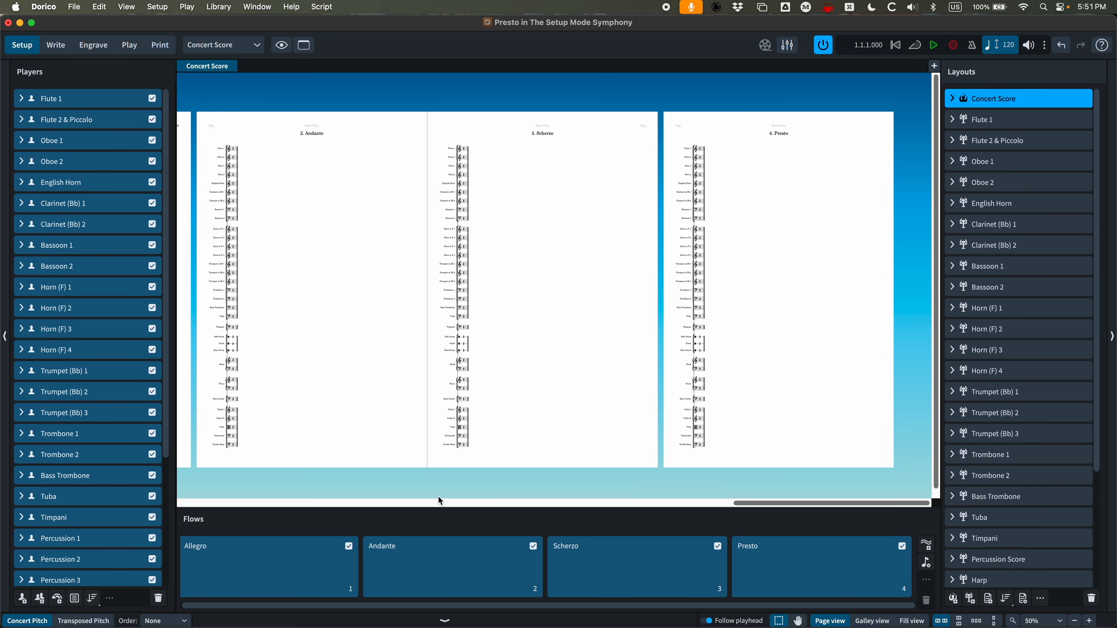
Step: Exclude the English Horn player from the Andante flow and check the woodwind staves in the score
left_click(241, 563)
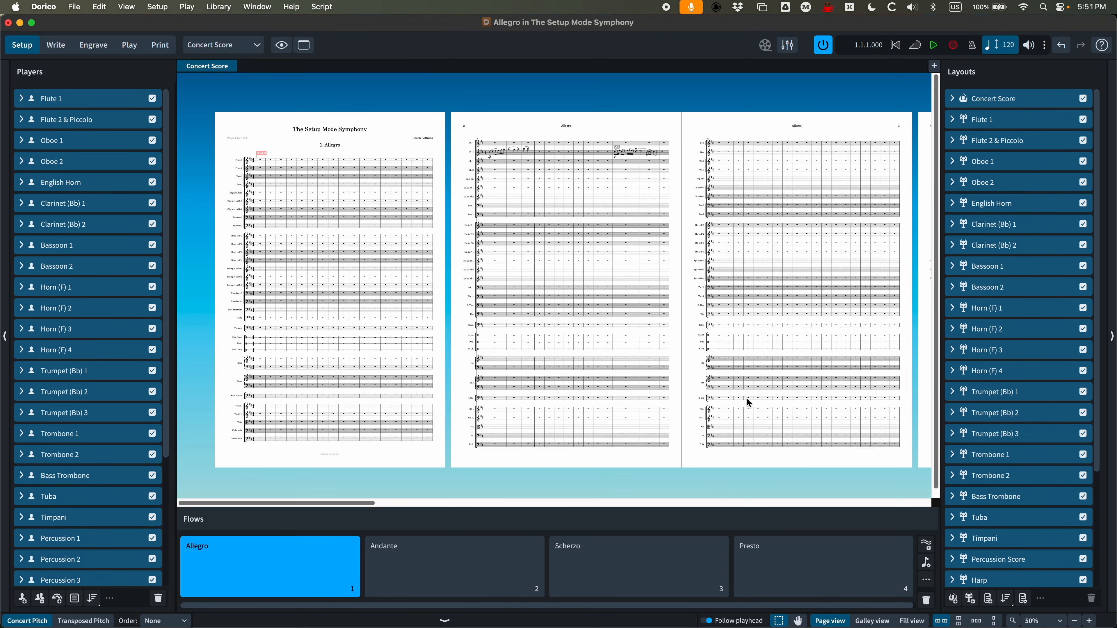
left_click(445, 559)
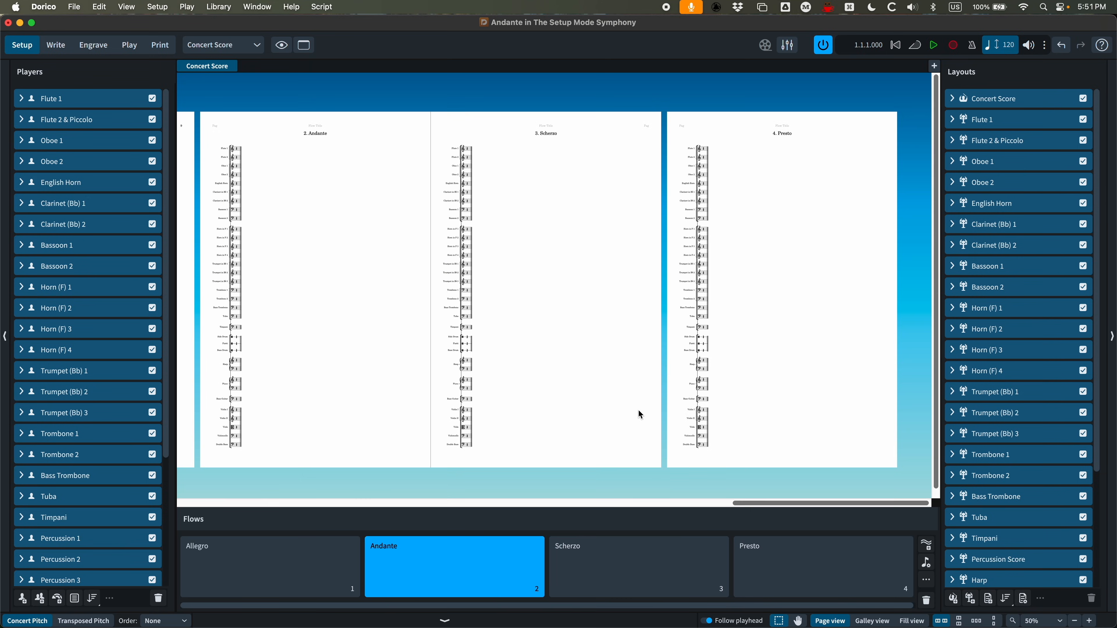
scroll(371, 460, "left", 2)
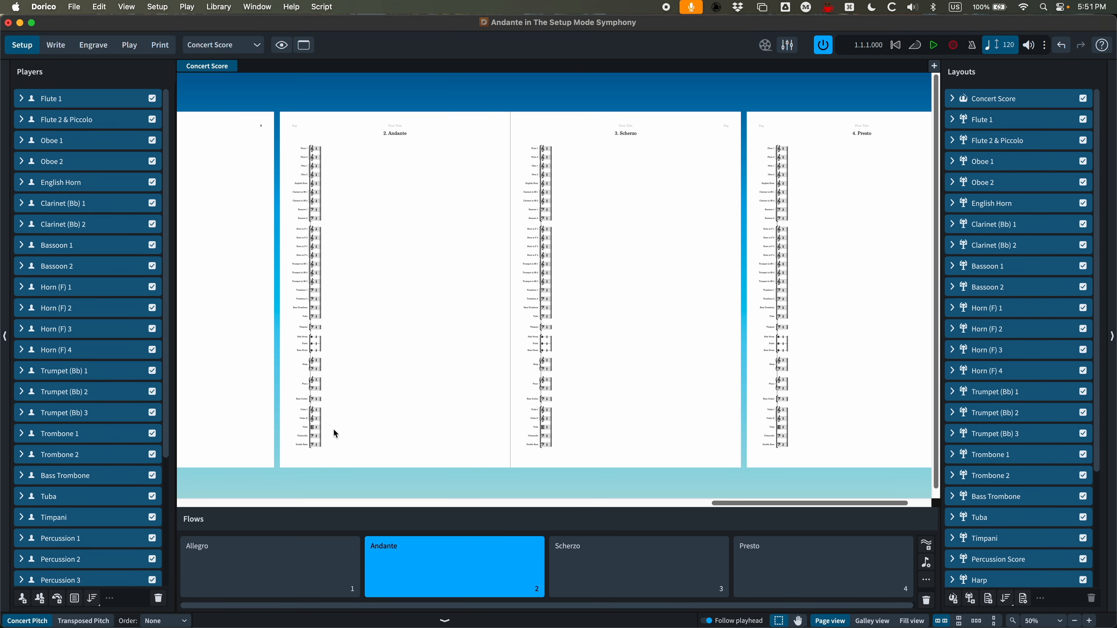
left_click(152, 182)
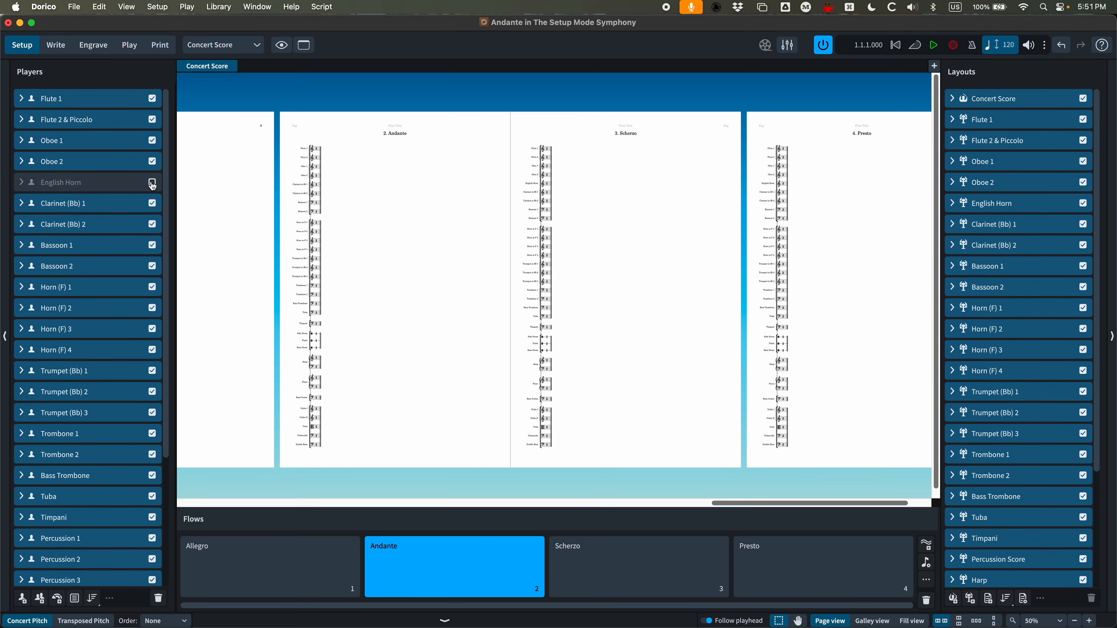
key("super+equal")
key("super+equal")
key("super+equal")
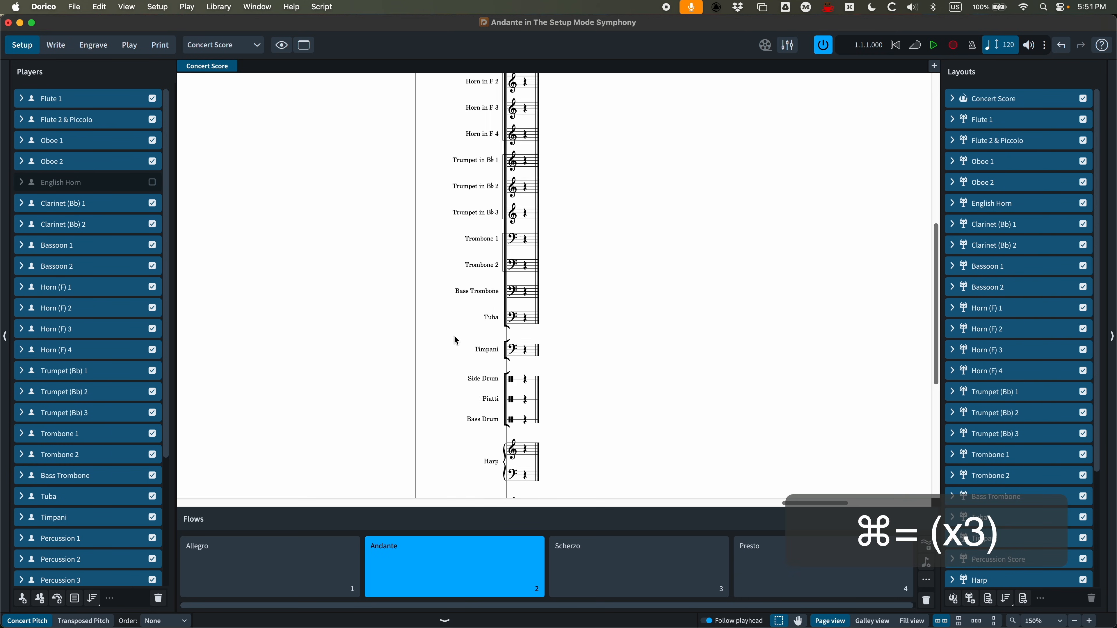
scroll(454, 336, "up", 8)
scroll(563, 307, "up", 2)
scroll(551, 310, "up", 1)
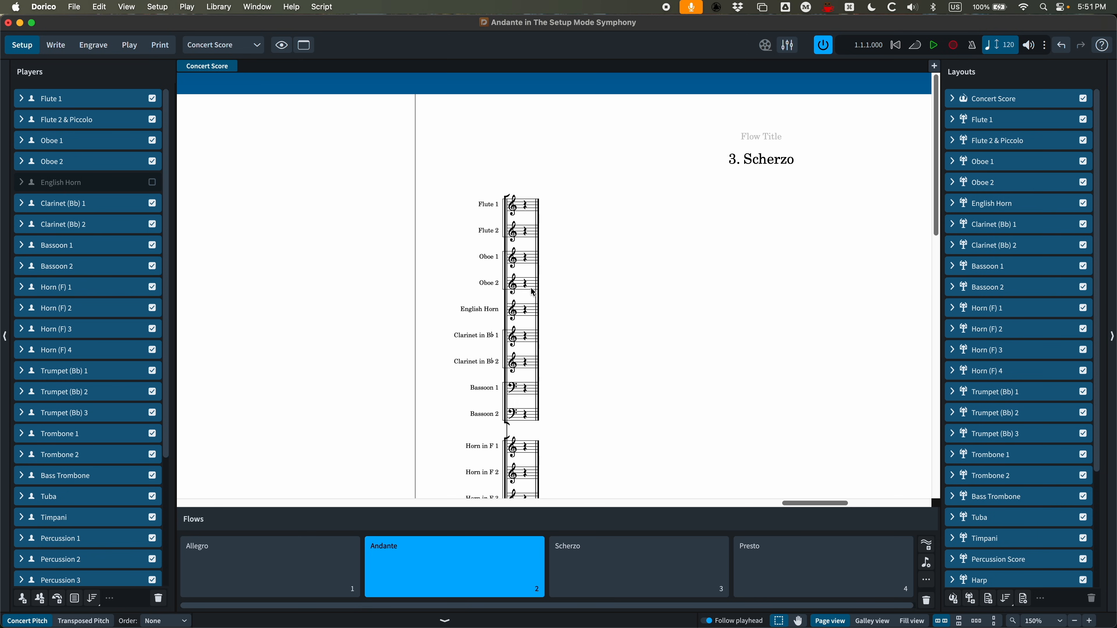
Step: Include the English Horn player in the Andante flow again
scroll(458, 317, "left", 6)
scroll(458, 318, "left", 6)
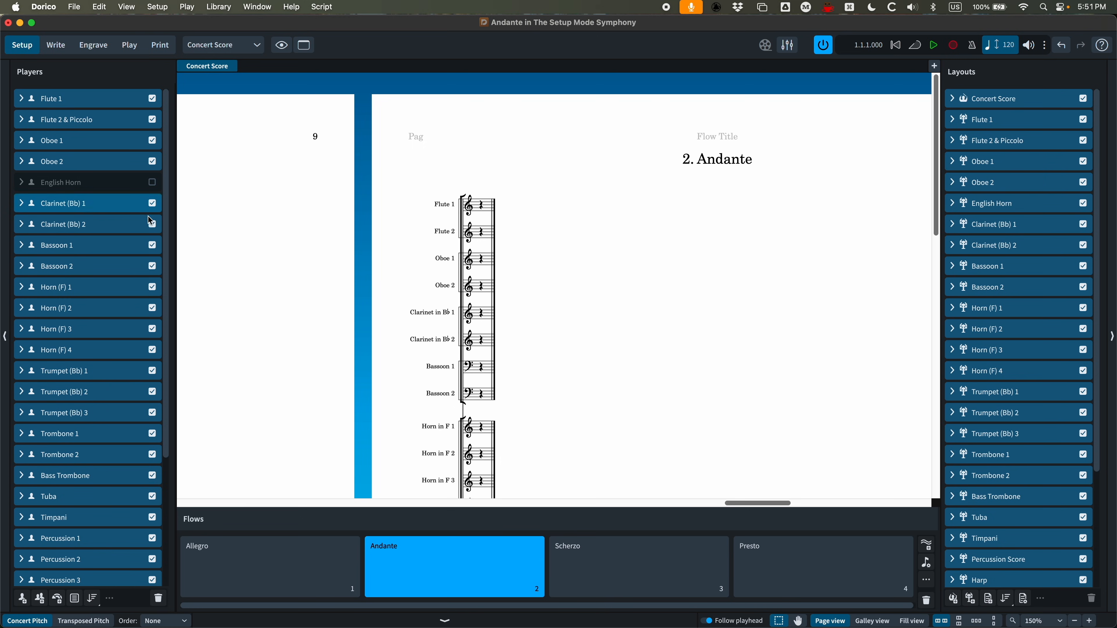
left_click(153, 183)
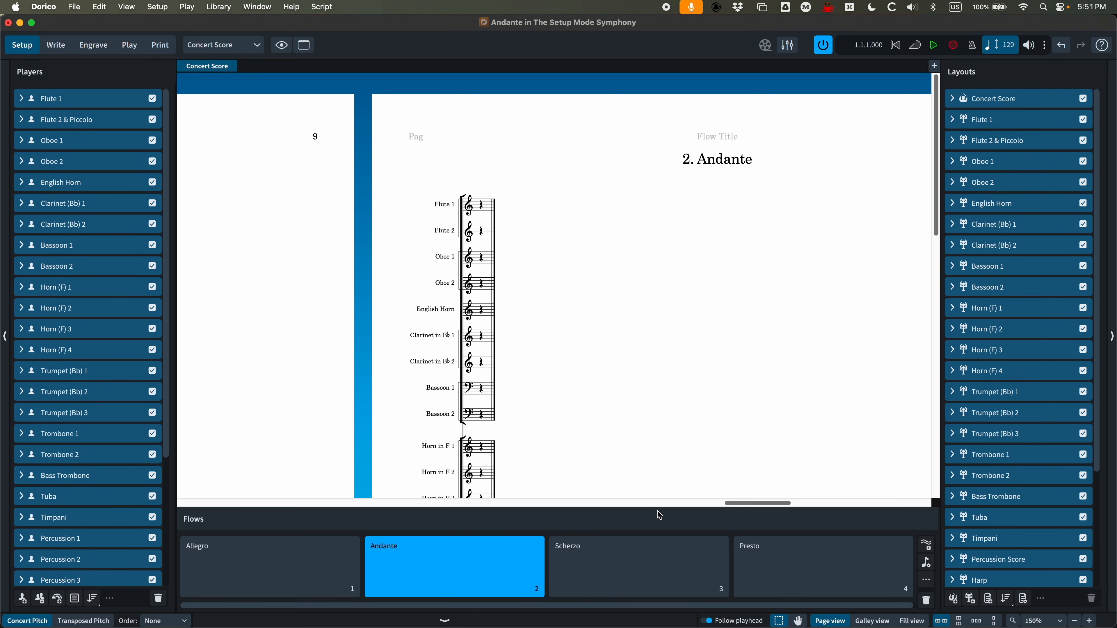
Step: Exclude the Andante flow from the Concert Score layout and check which movement follows Allegro in the score
left_click(1012, 100)
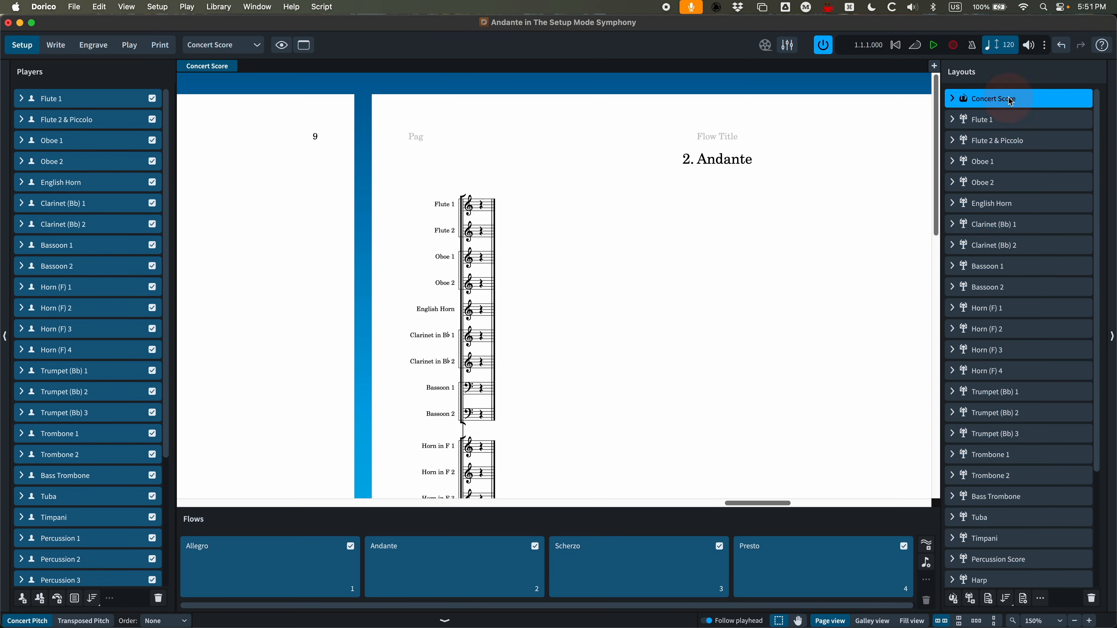
key("super+minus")
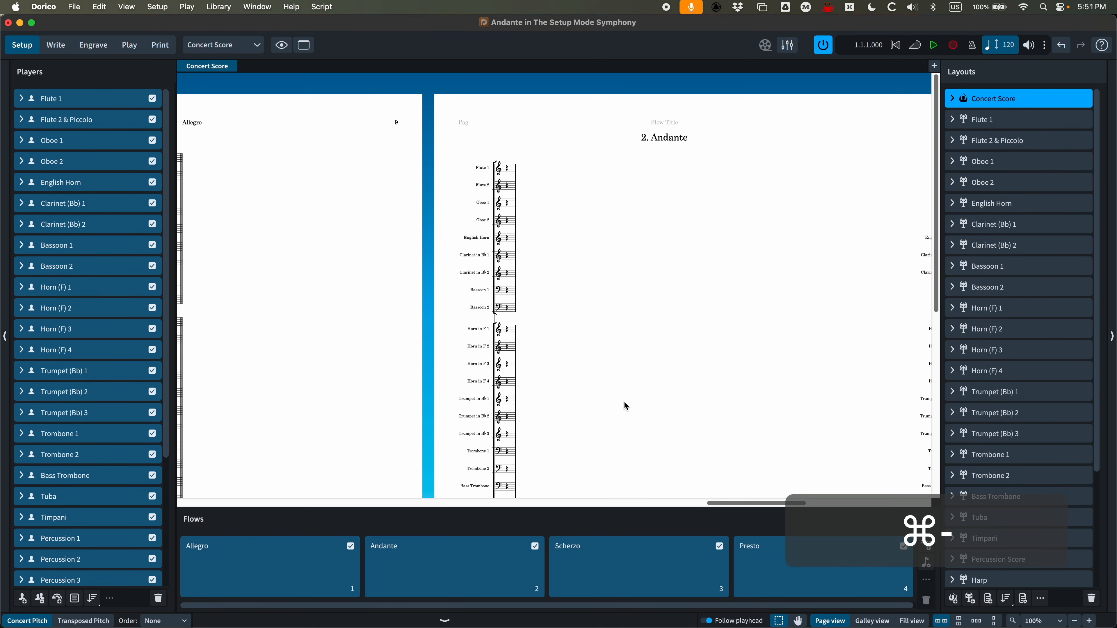
left_click(535, 548)
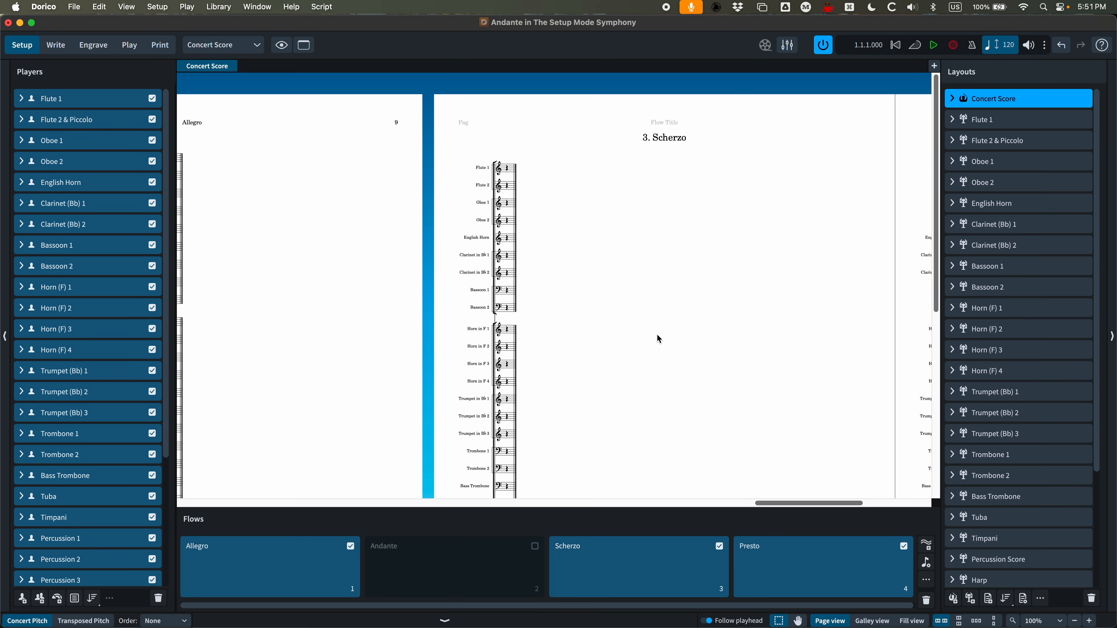
key("super+minus")
scroll(397, 293, "right", 3)
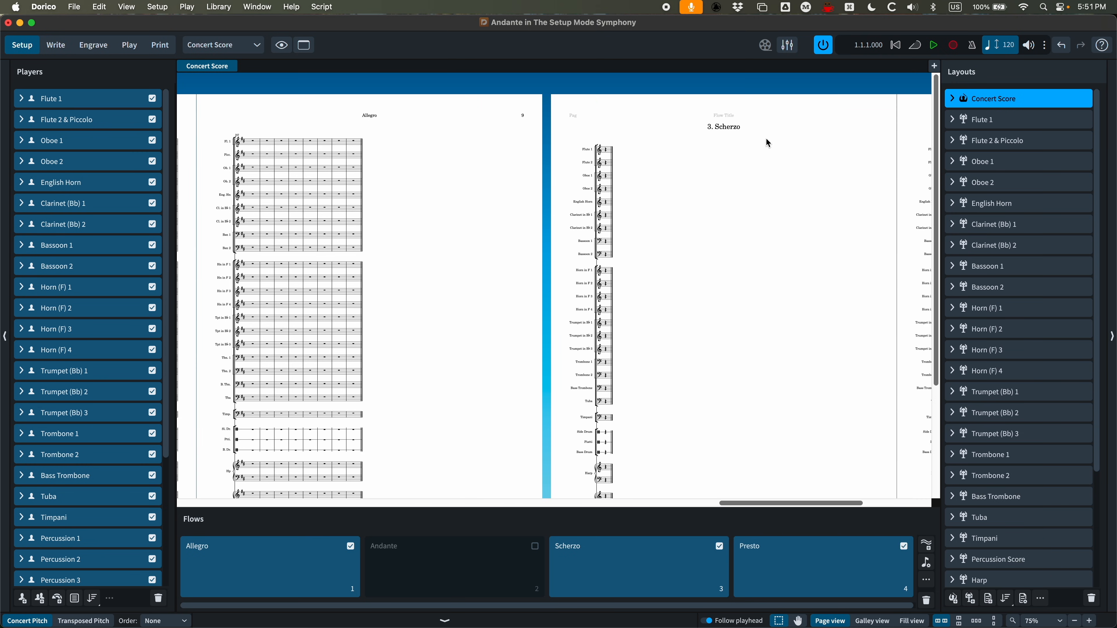
Step: Check the flows assigned to the Flute 1 layout and restore the Andante flow to the Concert Score layout
left_click(1003, 120)
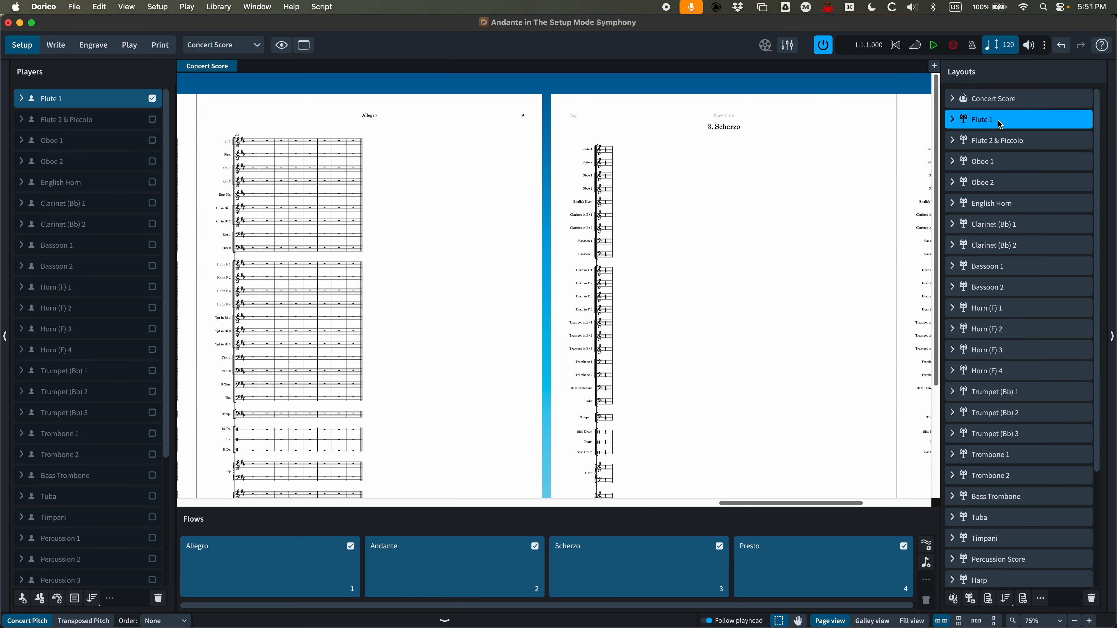
left_click(1014, 100)
left_click(535, 547)
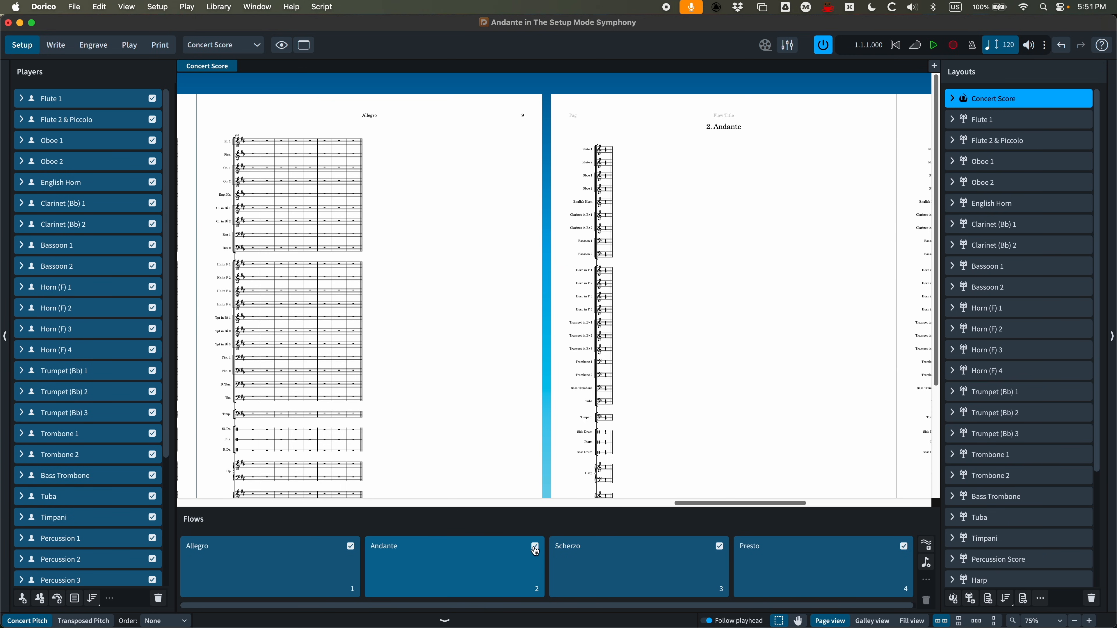
Step: Open the English Horn part layout and examine how its four flows are presented on the page
left_click(241, 46)
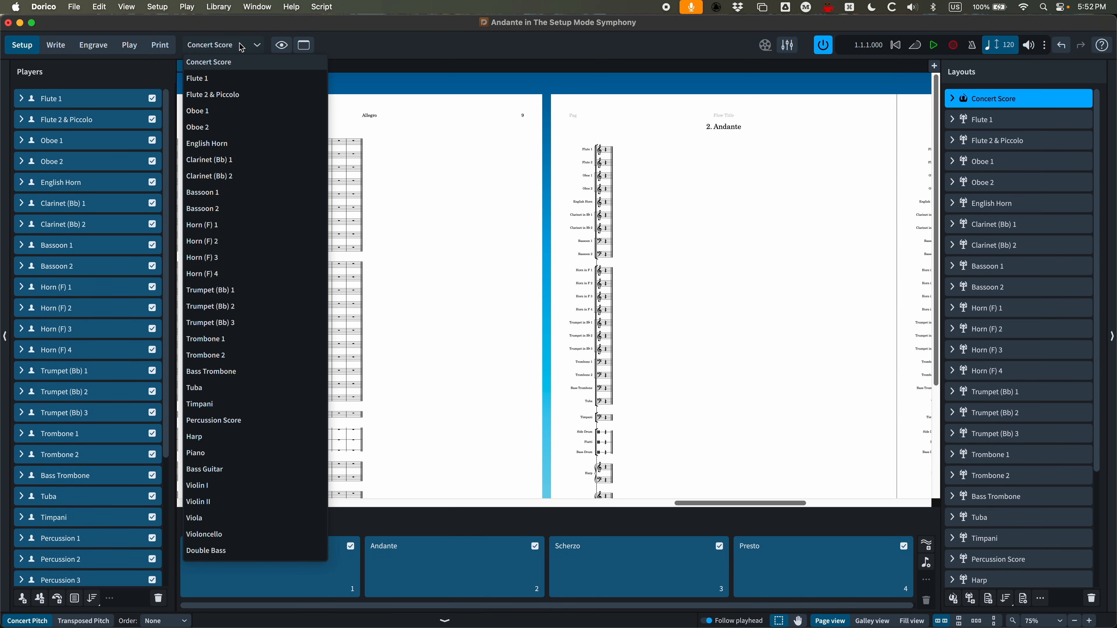
left_click(210, 144)
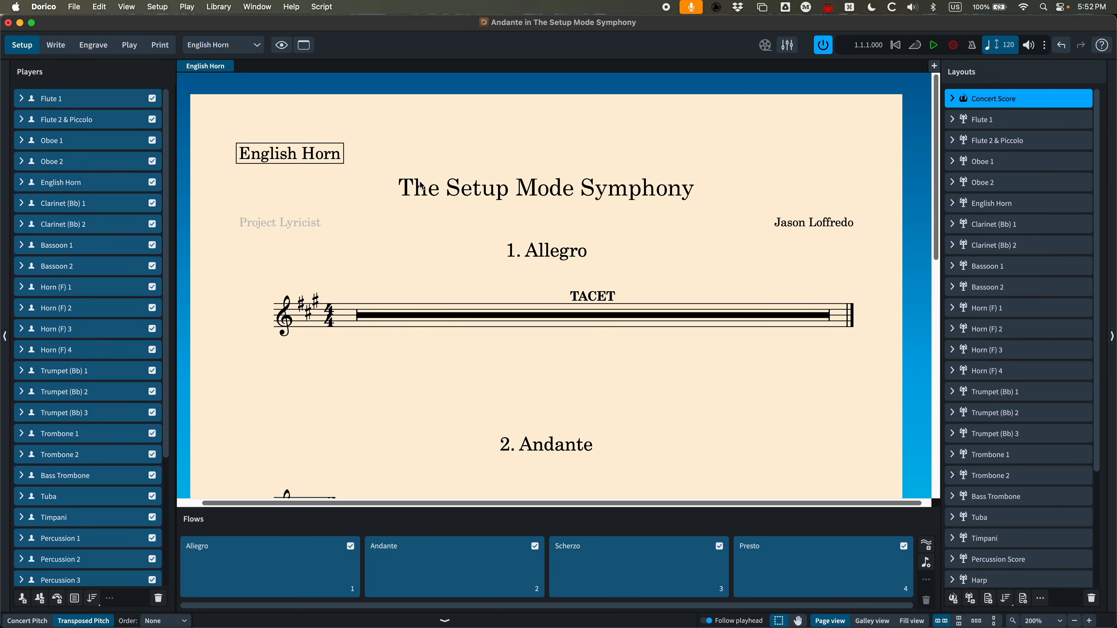
key("super+minus")
key("super+minus")
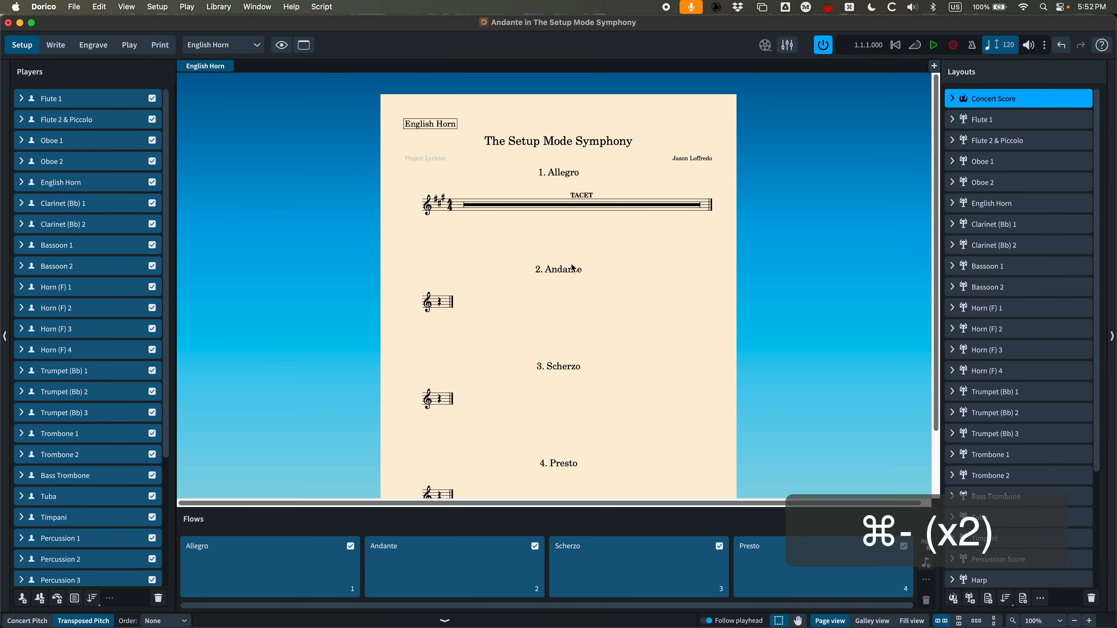
scroll(573, 268, "down", 1)
scroll(571, 264, "down", 1)
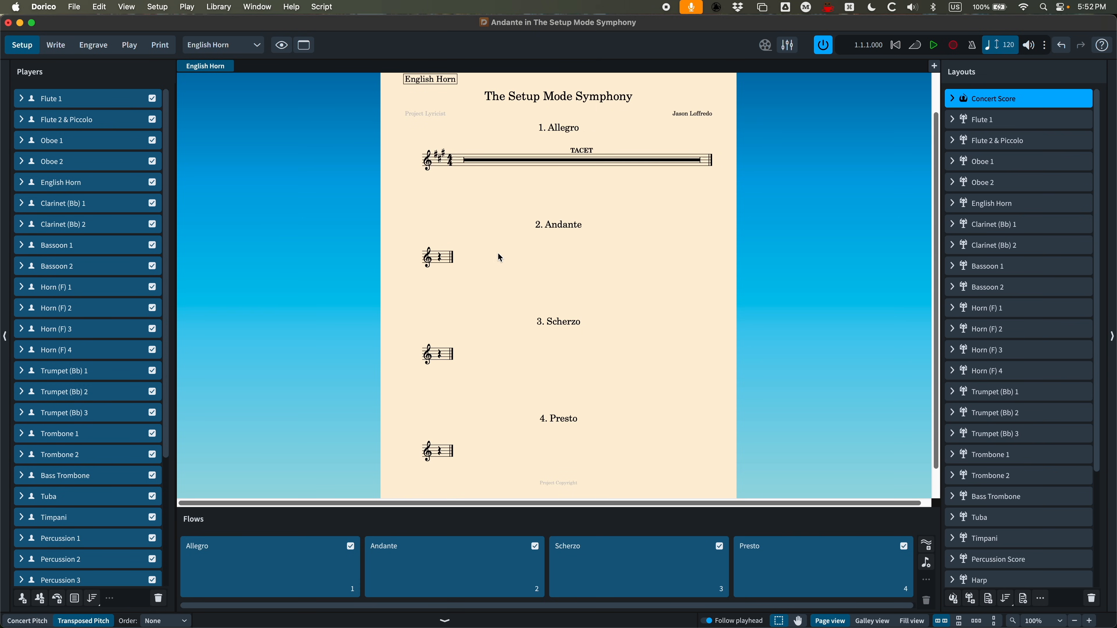
scroll(573, 205, "down", 1)
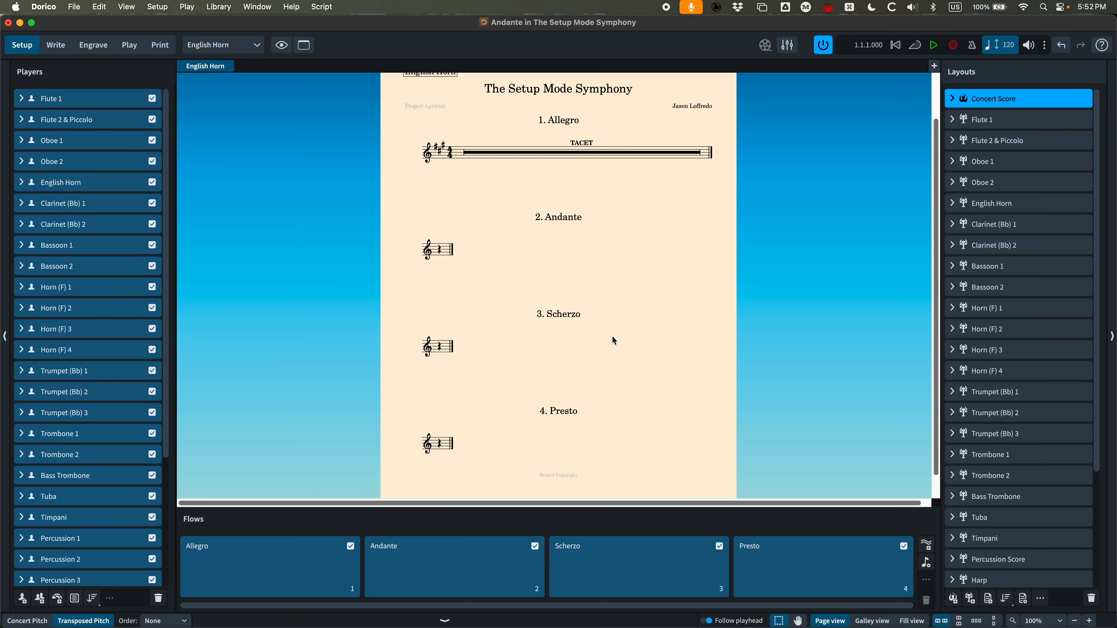
scroll(530, 275, "up", 1)
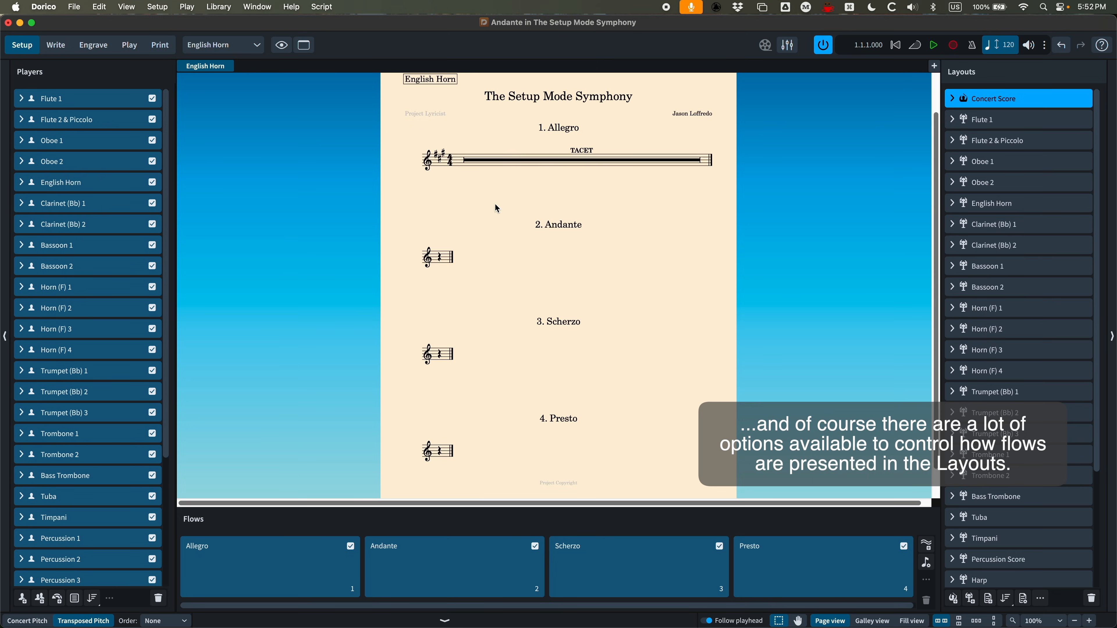
Step: Exclude the English Horn player from the Andante flow, check the part, and include the player again
left_click(448, 570)
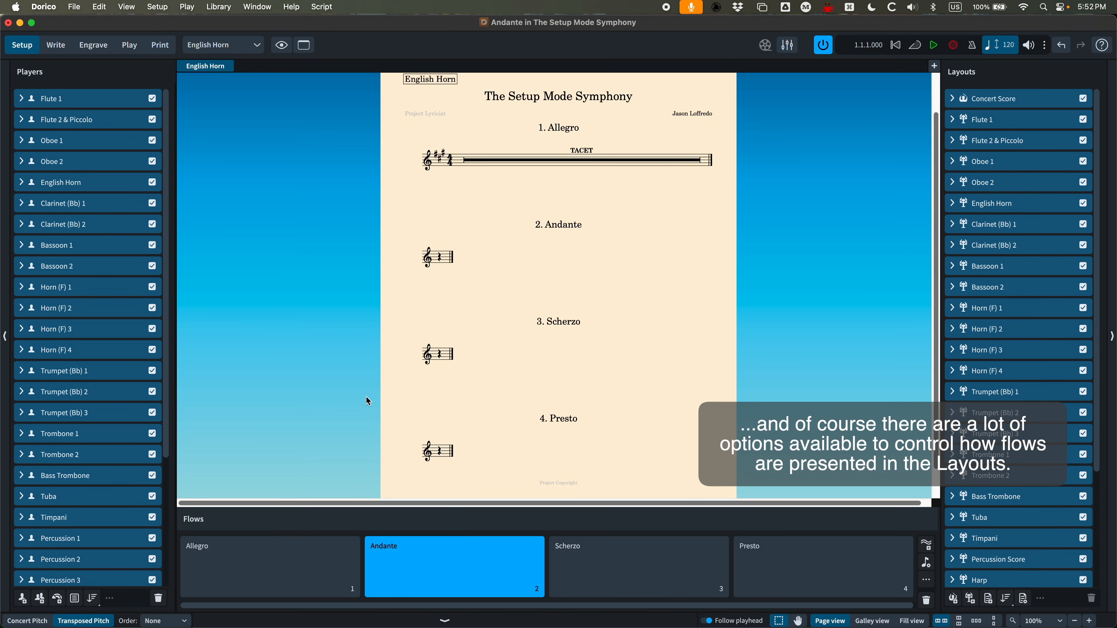
left_click(88, 182)
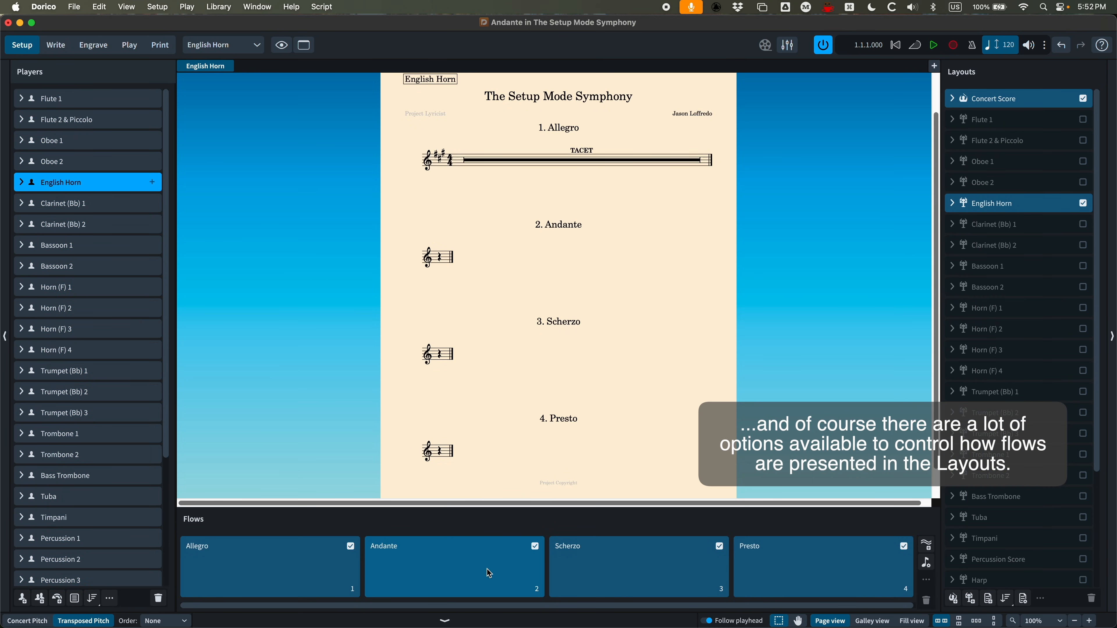
left_click(535, 546)
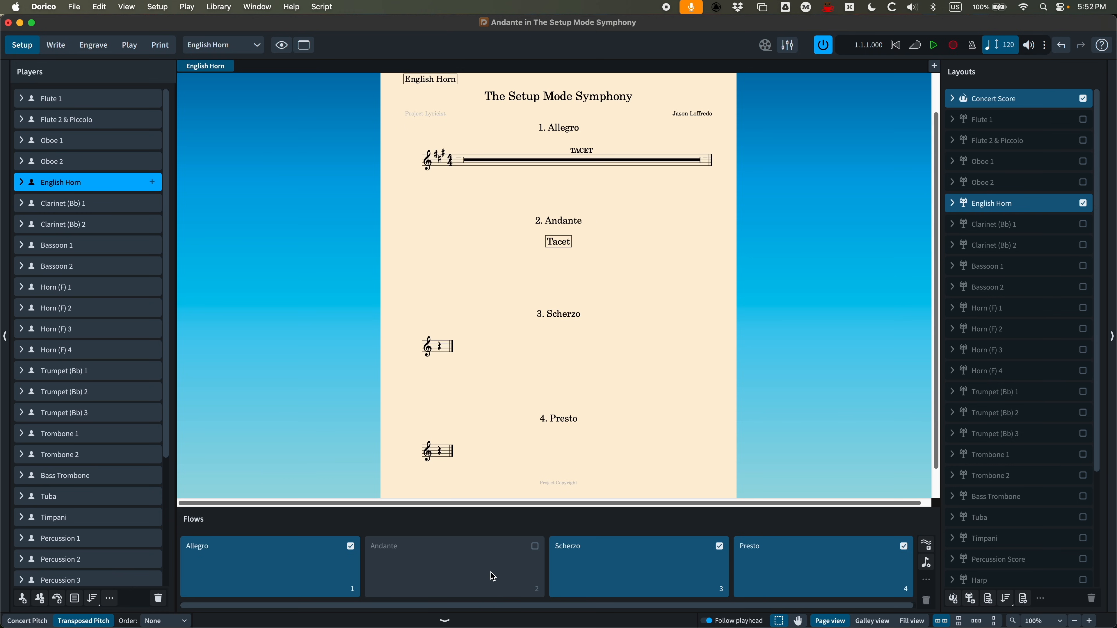
left_click(530, 561)
left_click(152, 182)
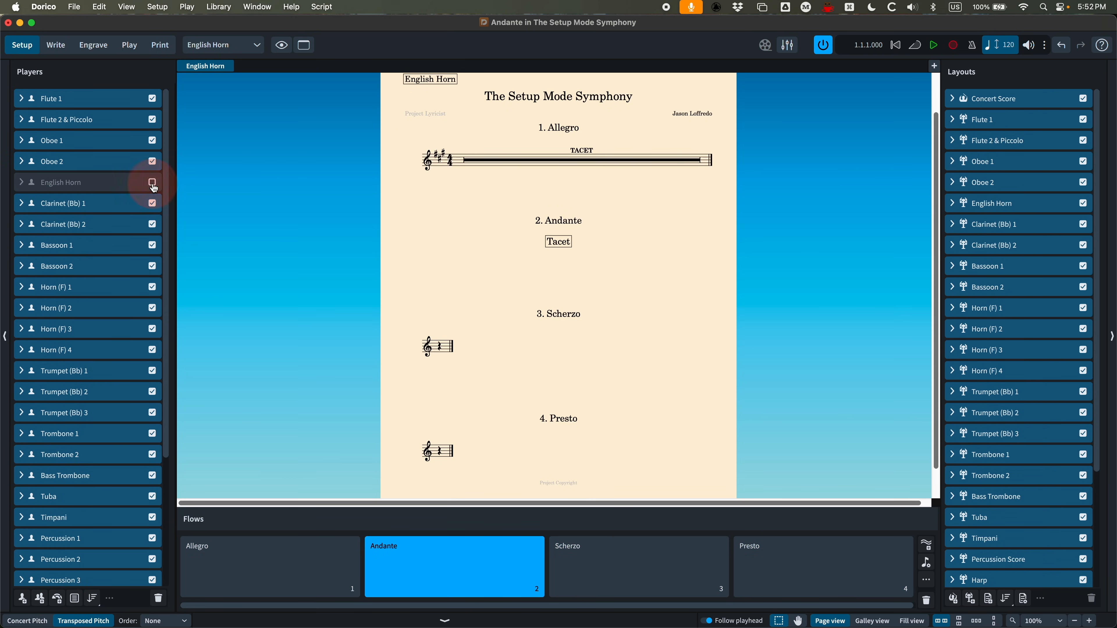
Step: Exclude the Andante flow from the English Horn layout, check the part page, and include the flow again
left_click(1022, 204)
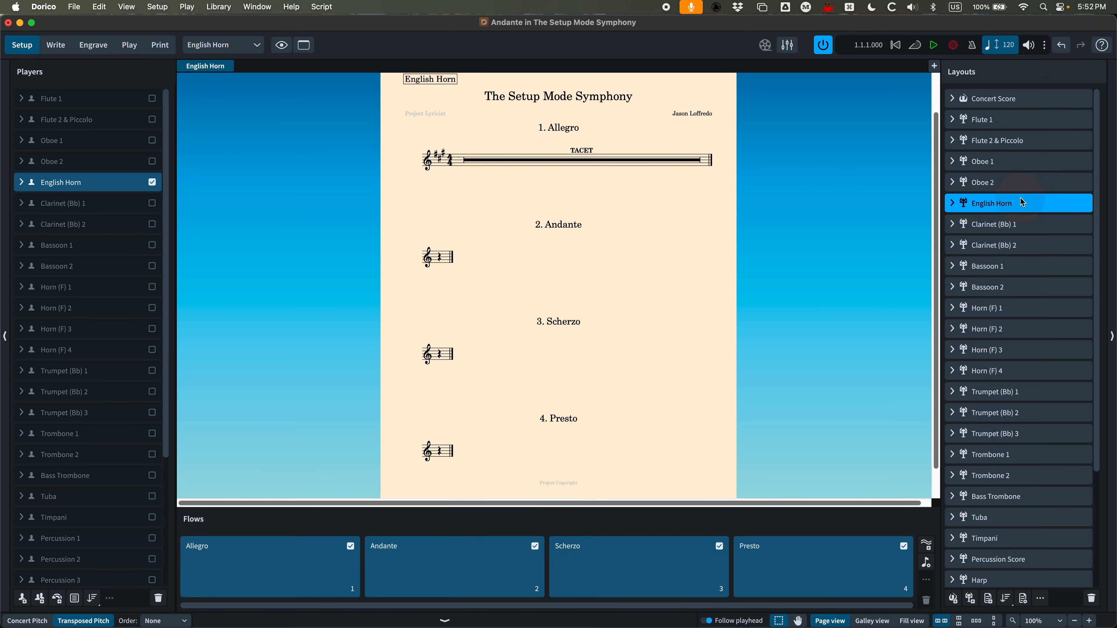
left_click(535, 546)
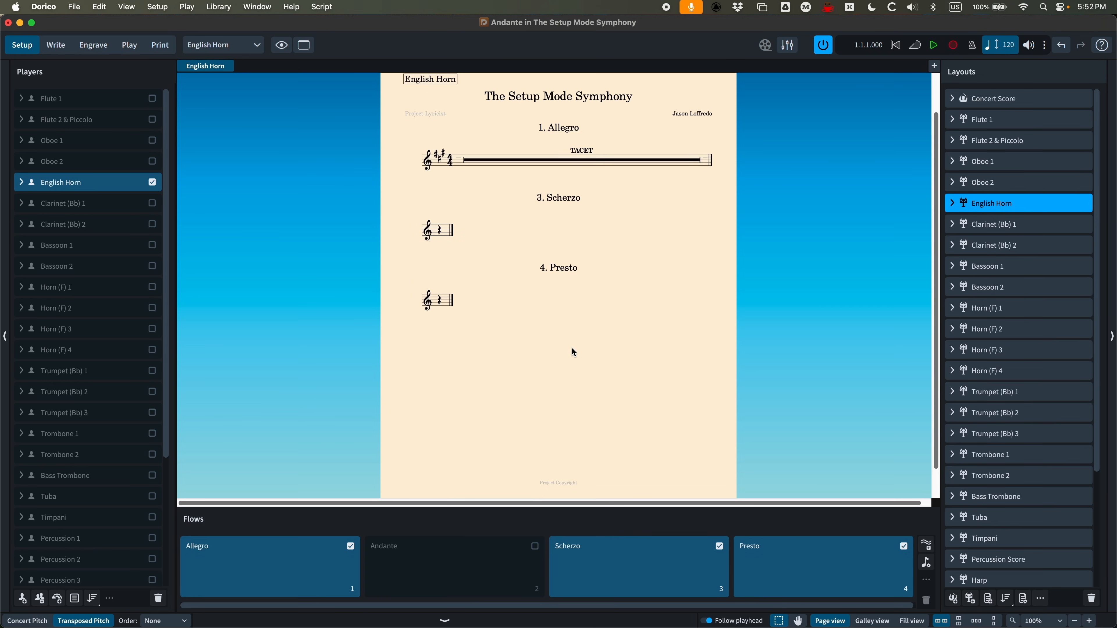
scroll(572, 347, "up", 1)
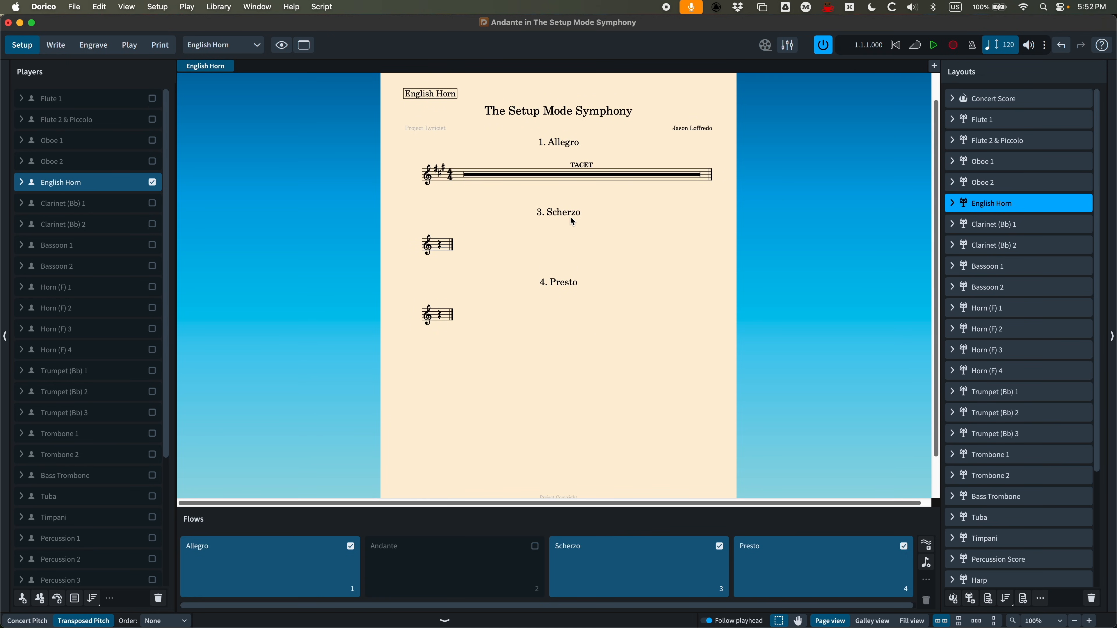
left_click(491, 561)
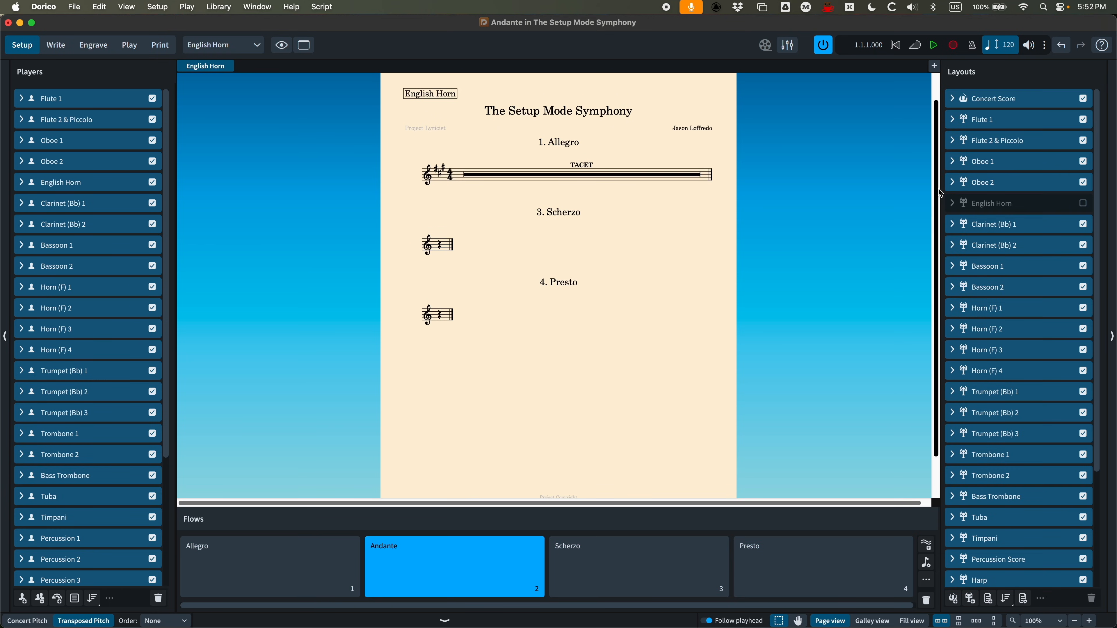
left_click(1044, 208)
left_click(535, 547)
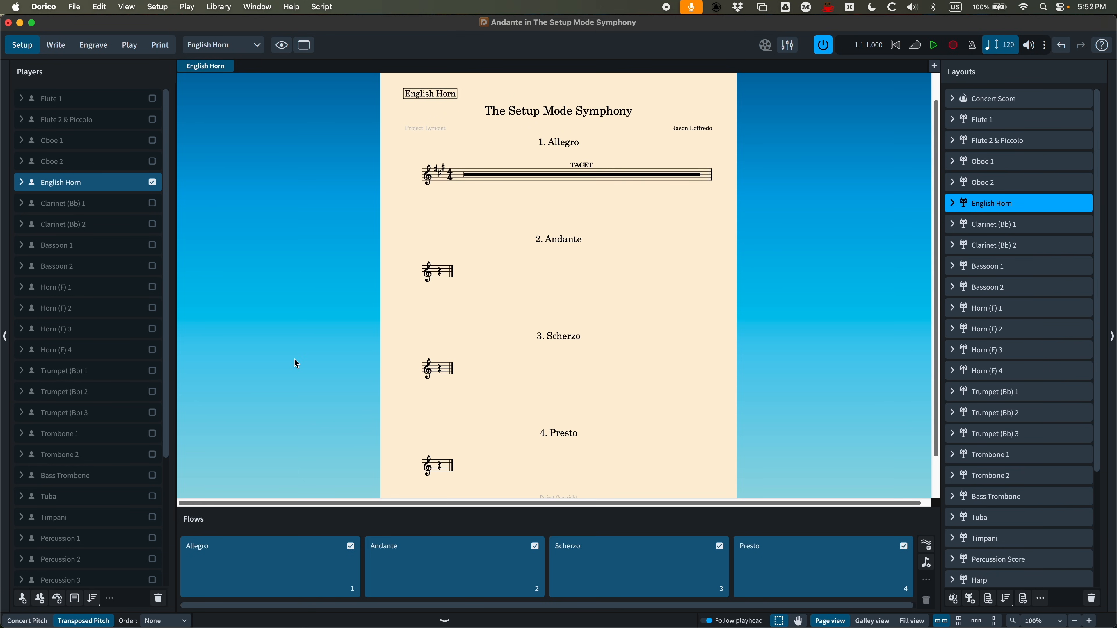
Step: Check the assignments of the Flute 1 player and the Concert Score layout, and reopen the Concert Score near its first page
left_click(133, 102)
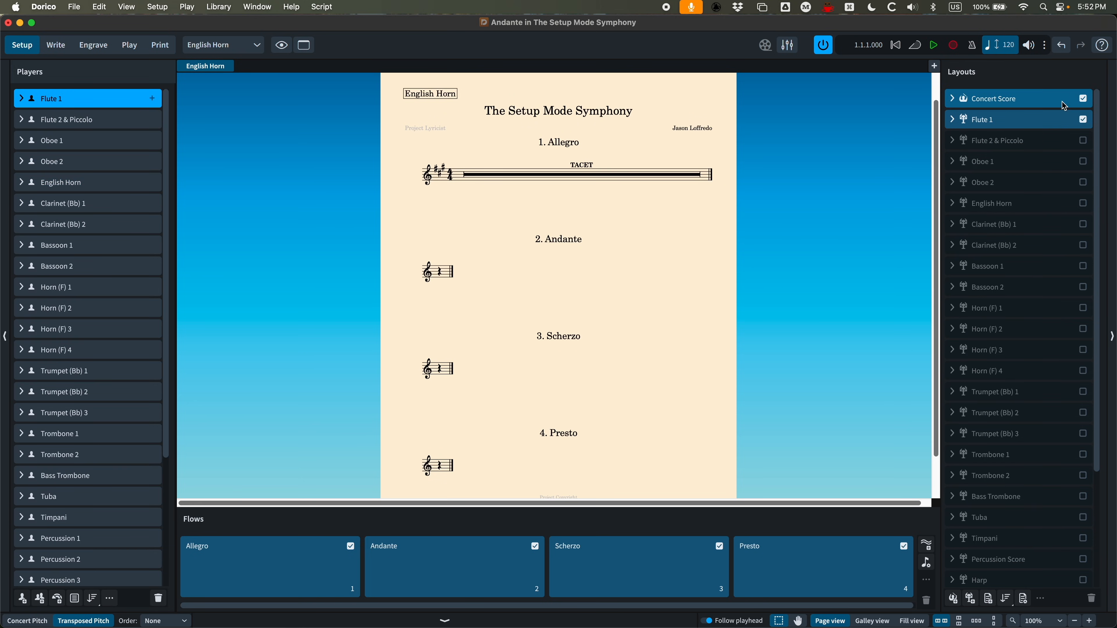
left_click(1012, 100)
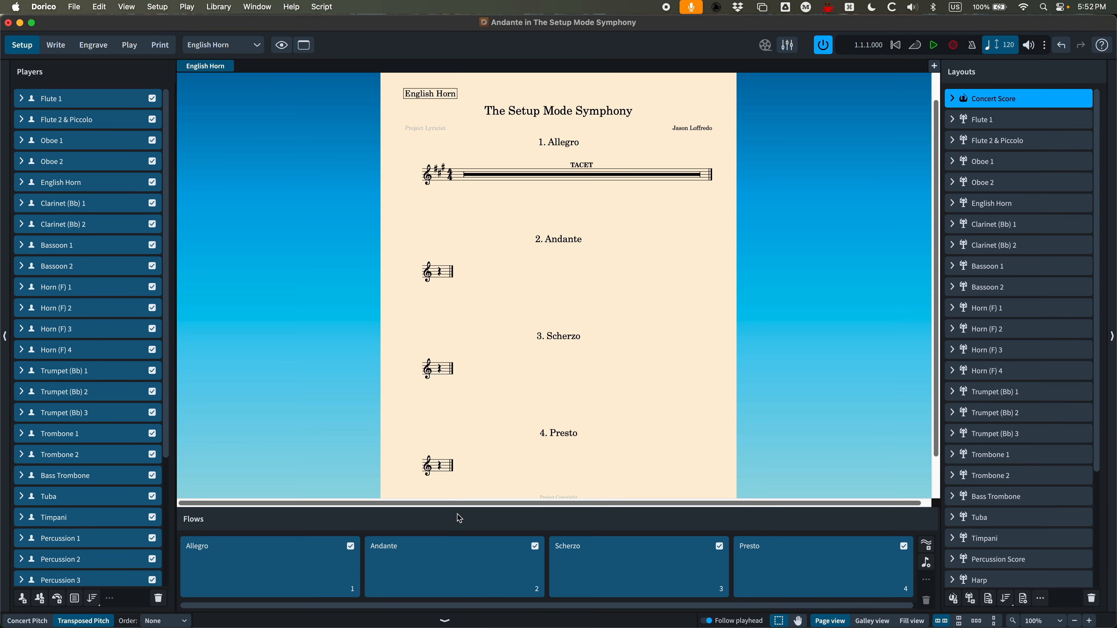
left_click(224, 44)
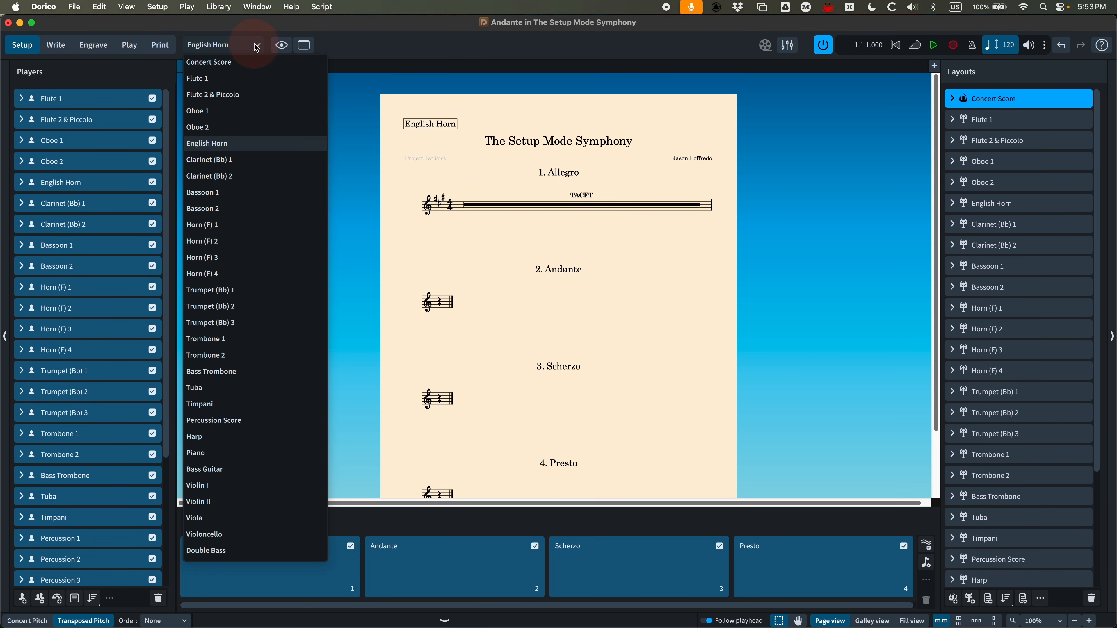
left_click(228, 65)
scroll(450, 226, "left", 20)
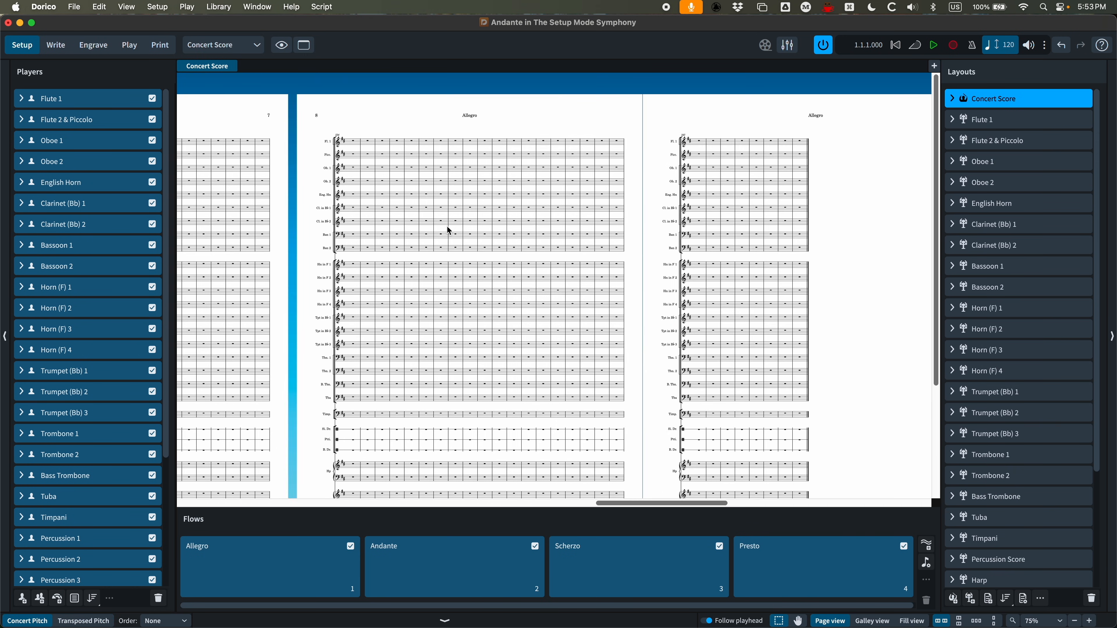
scroll(414, 231, "left", 20)
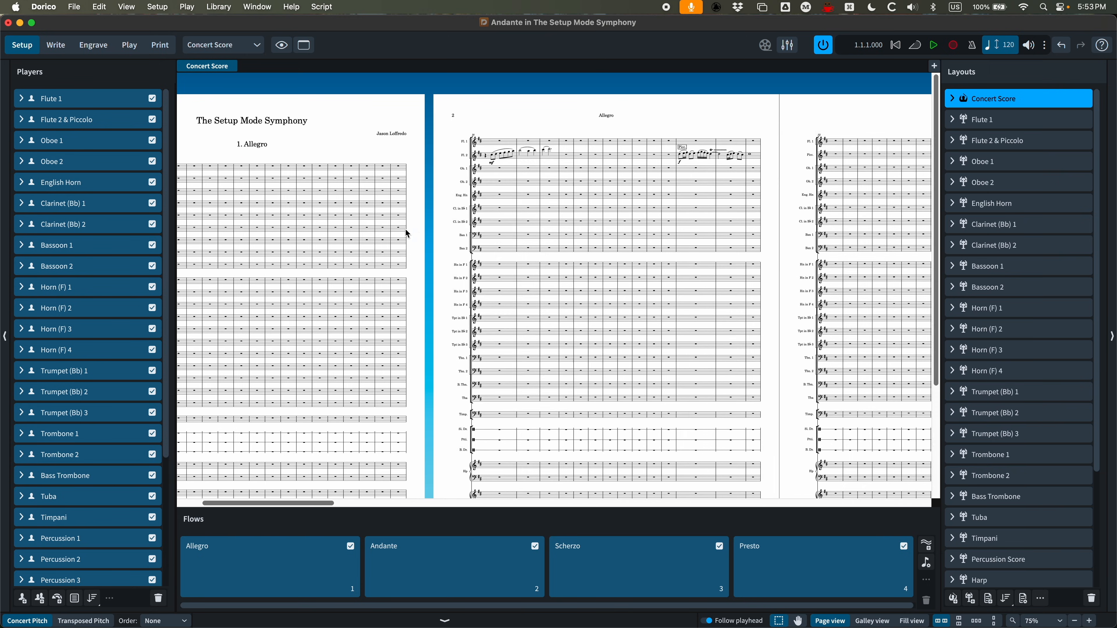